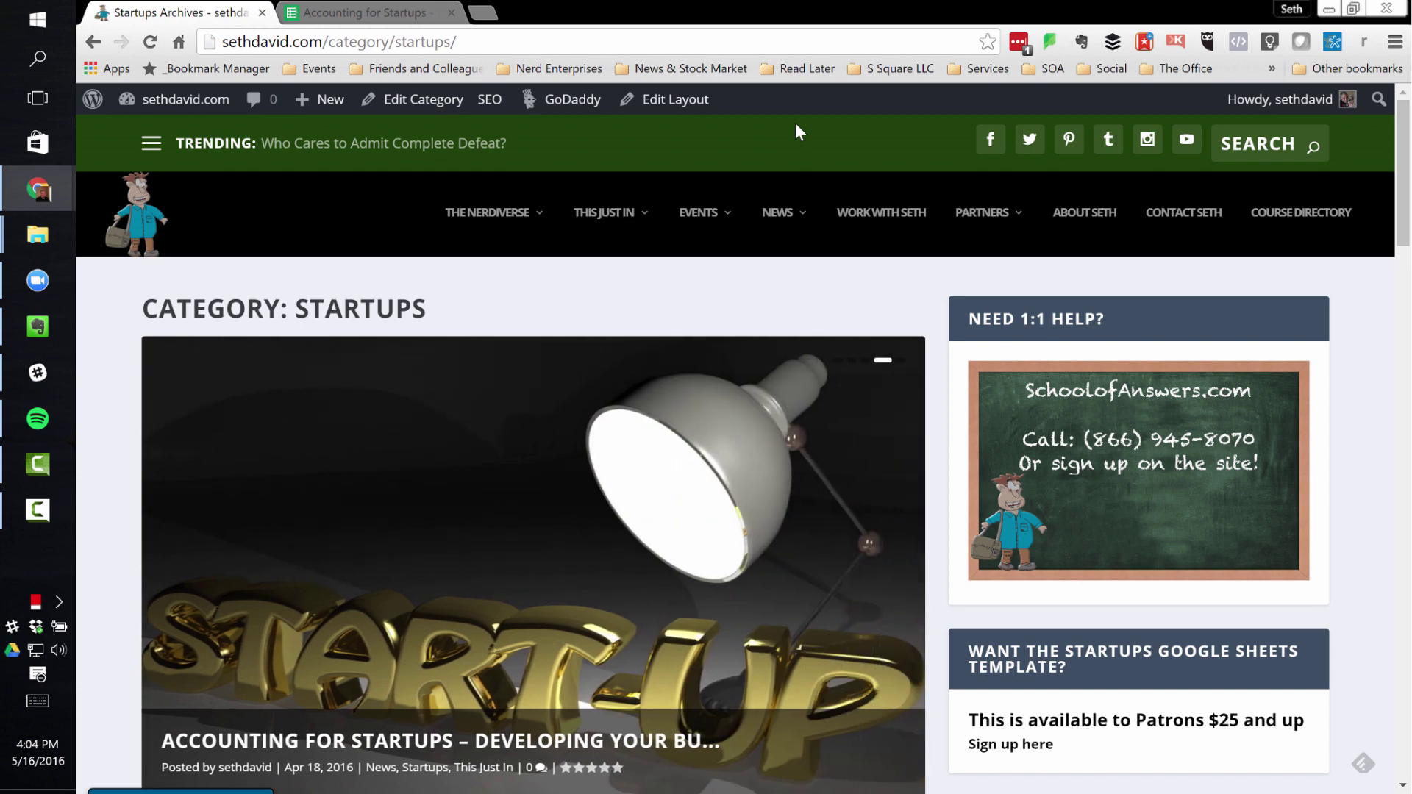
Look over the Startups category page and its Accounting for Startups posts
mouse_move(774, 214)
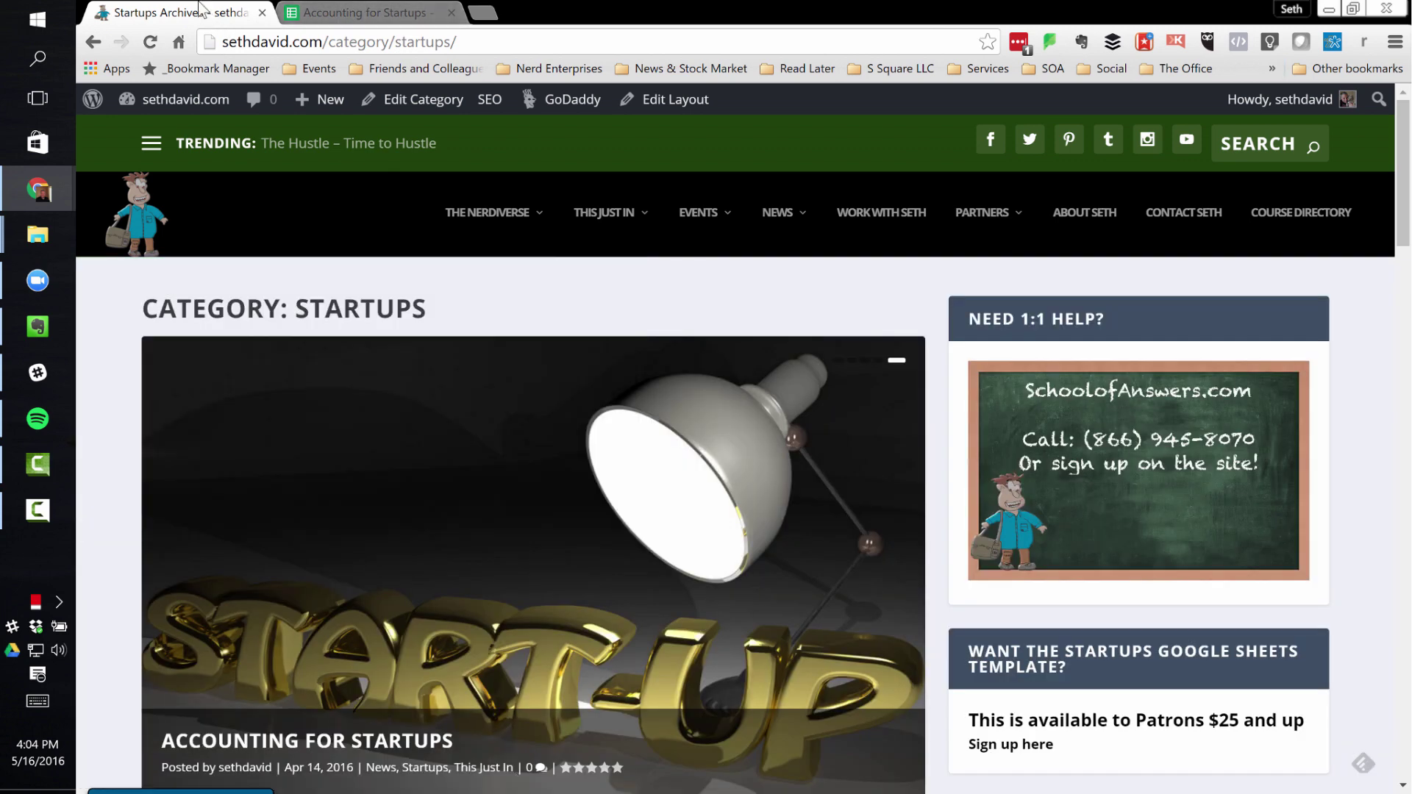
scroll(381, 449, down, 4)
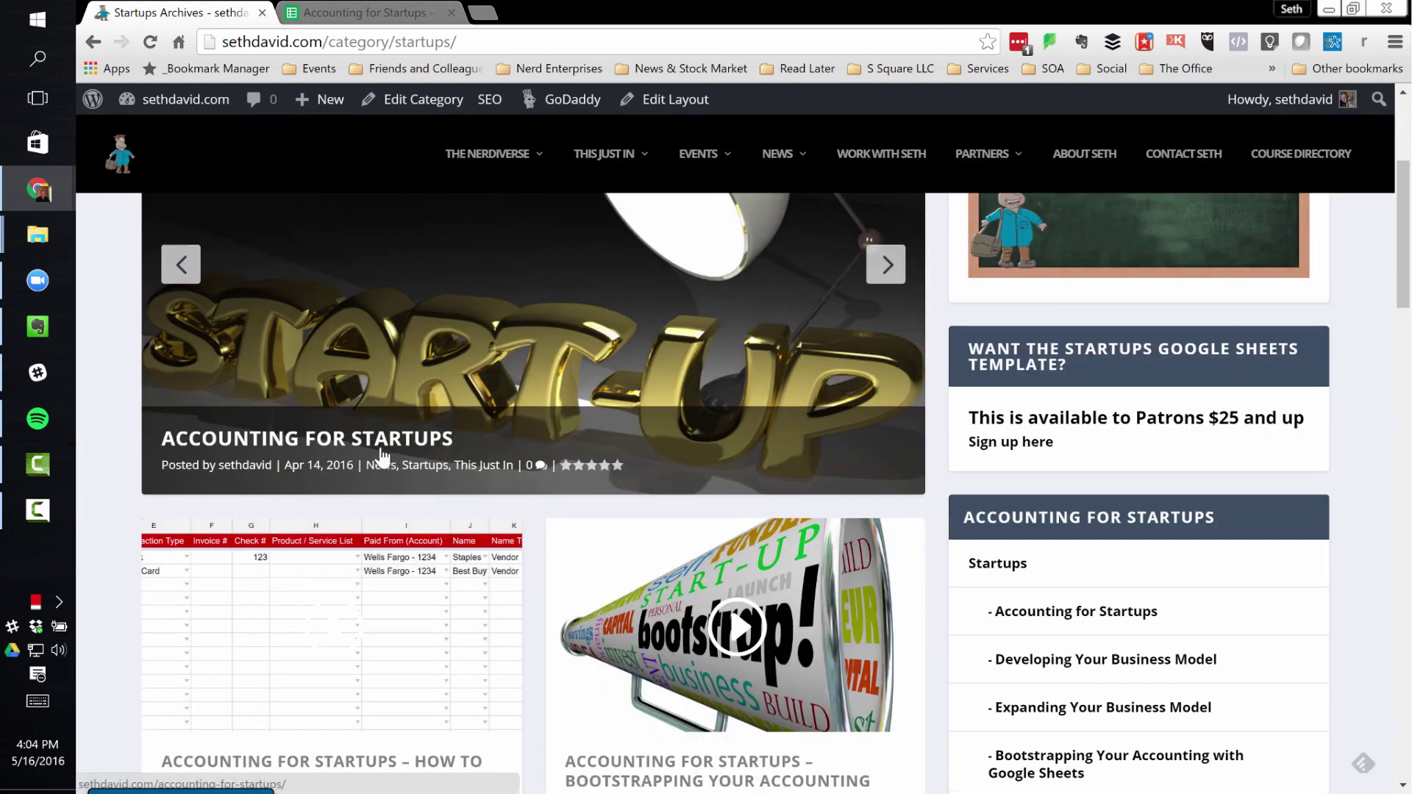
scroll(381, 456, down, 4)
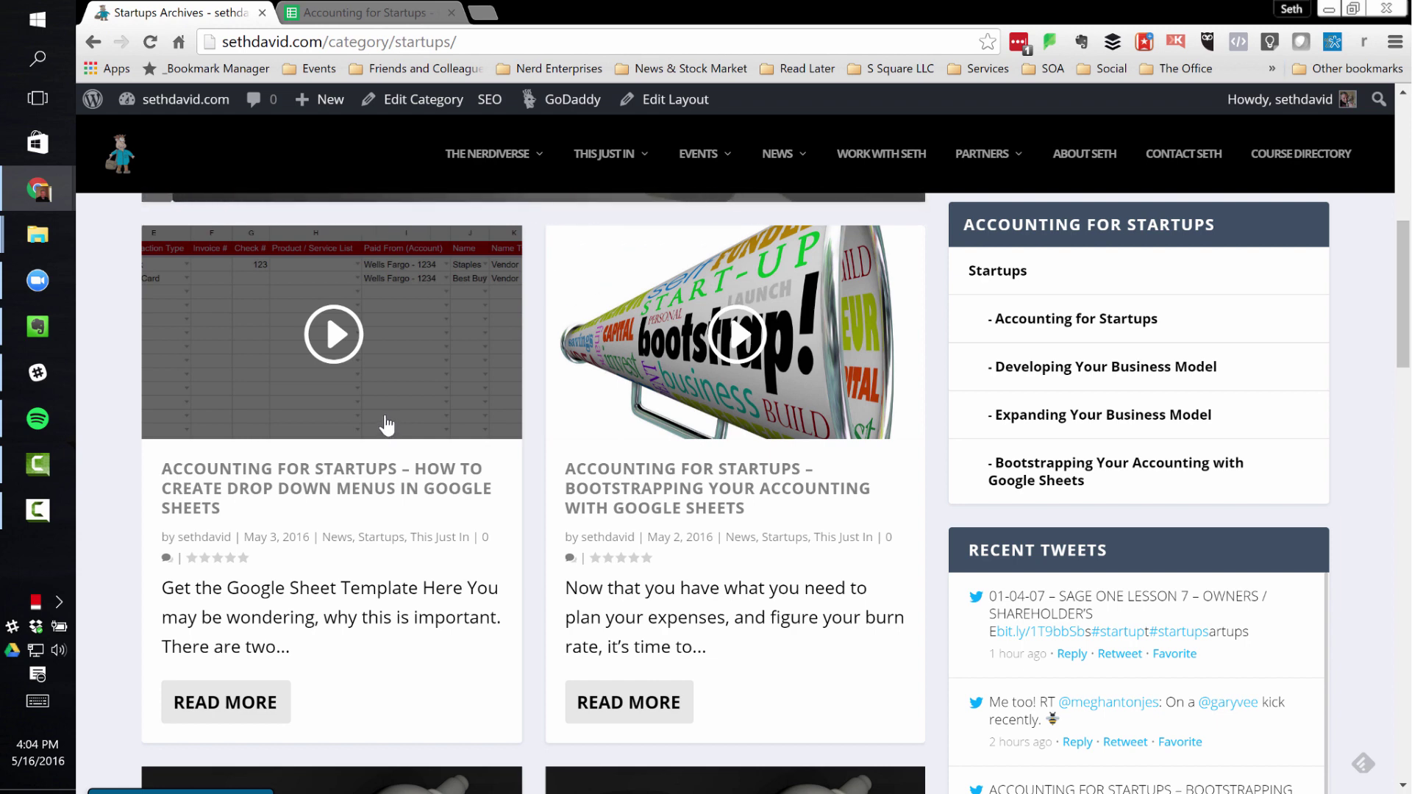
scroll(386, 427, up, 8)
scroll(386, 427, down, 3)
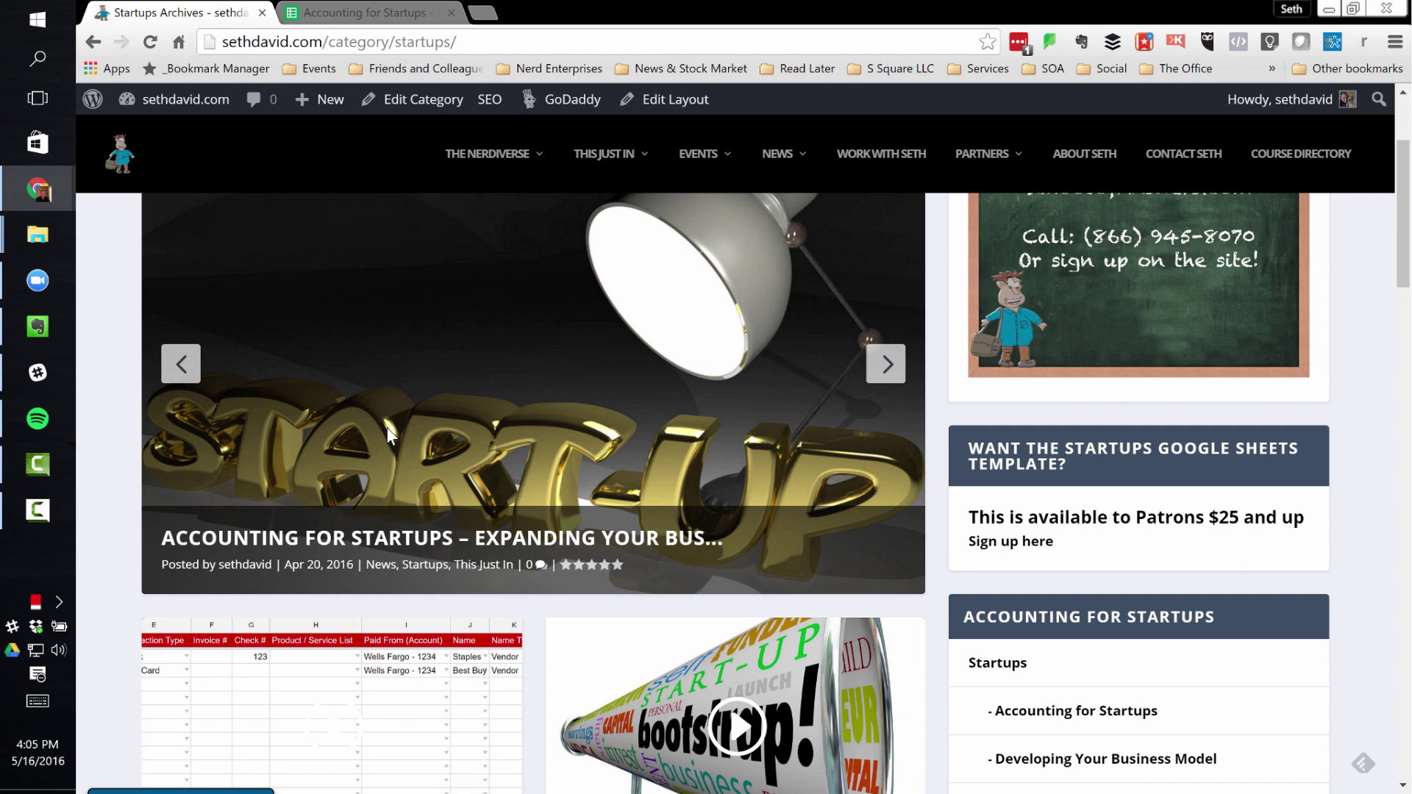
Switch to the Accounting for Startups spreadsheet and view the expense items on the Sketch sheet
click(372, 14)
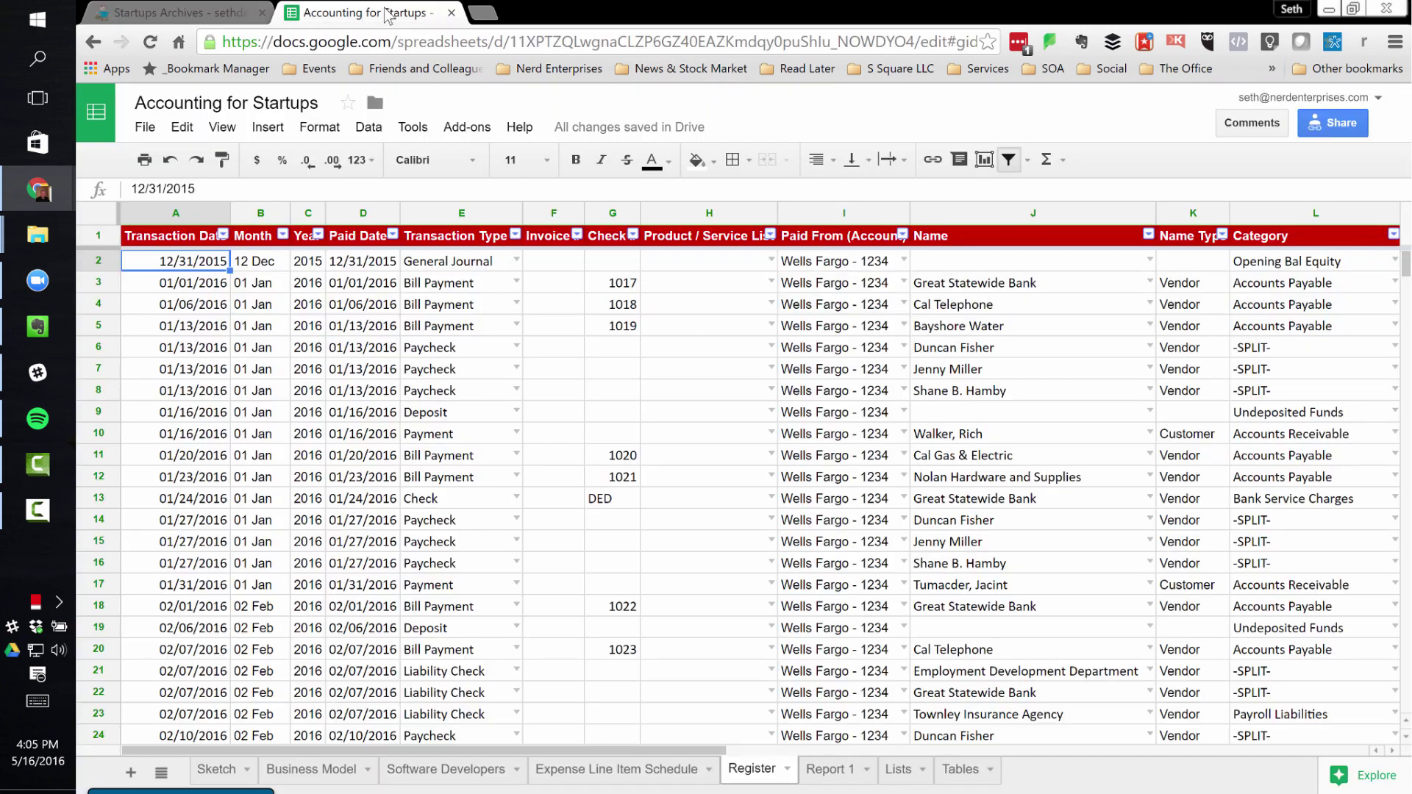
click(162, 243)
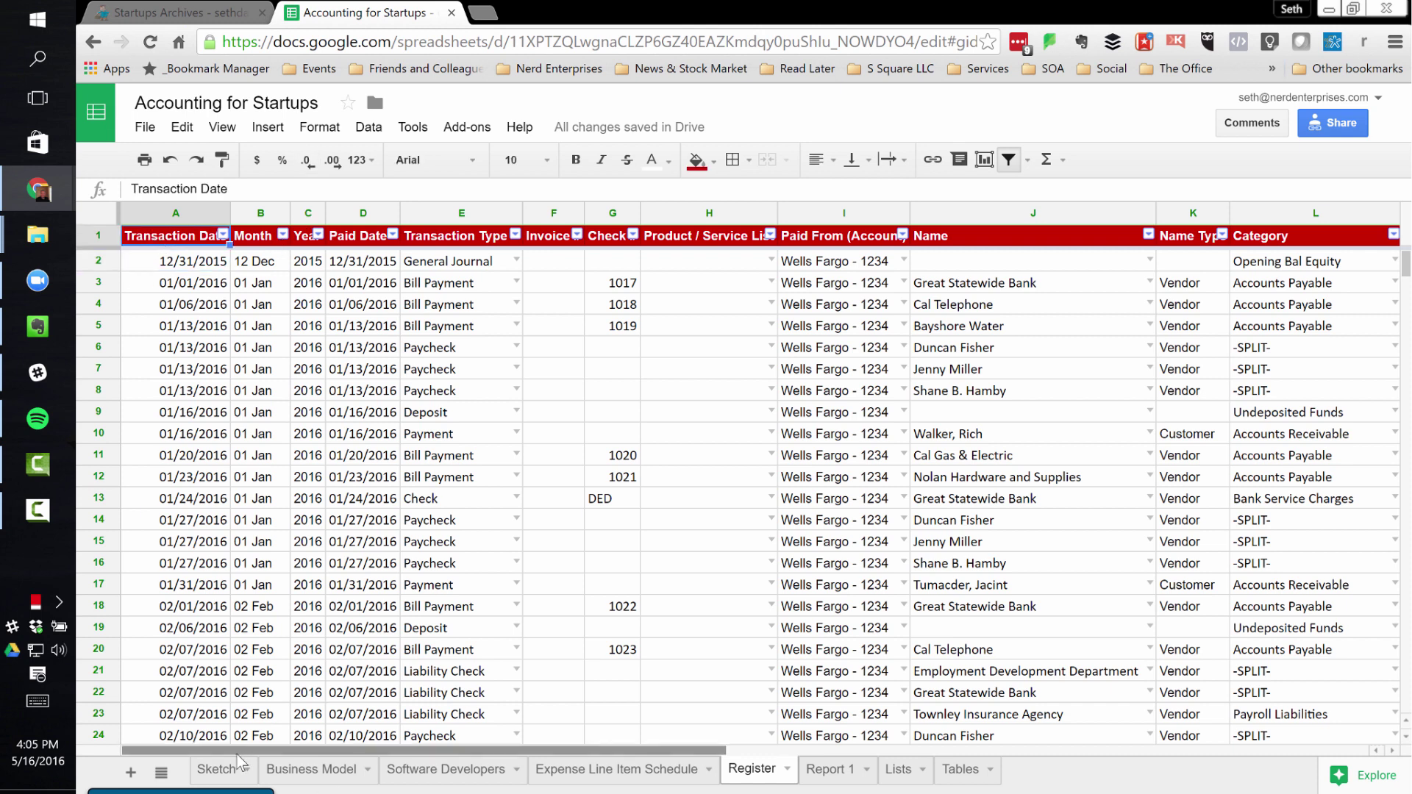
click(217, 769)
click(298, 300)
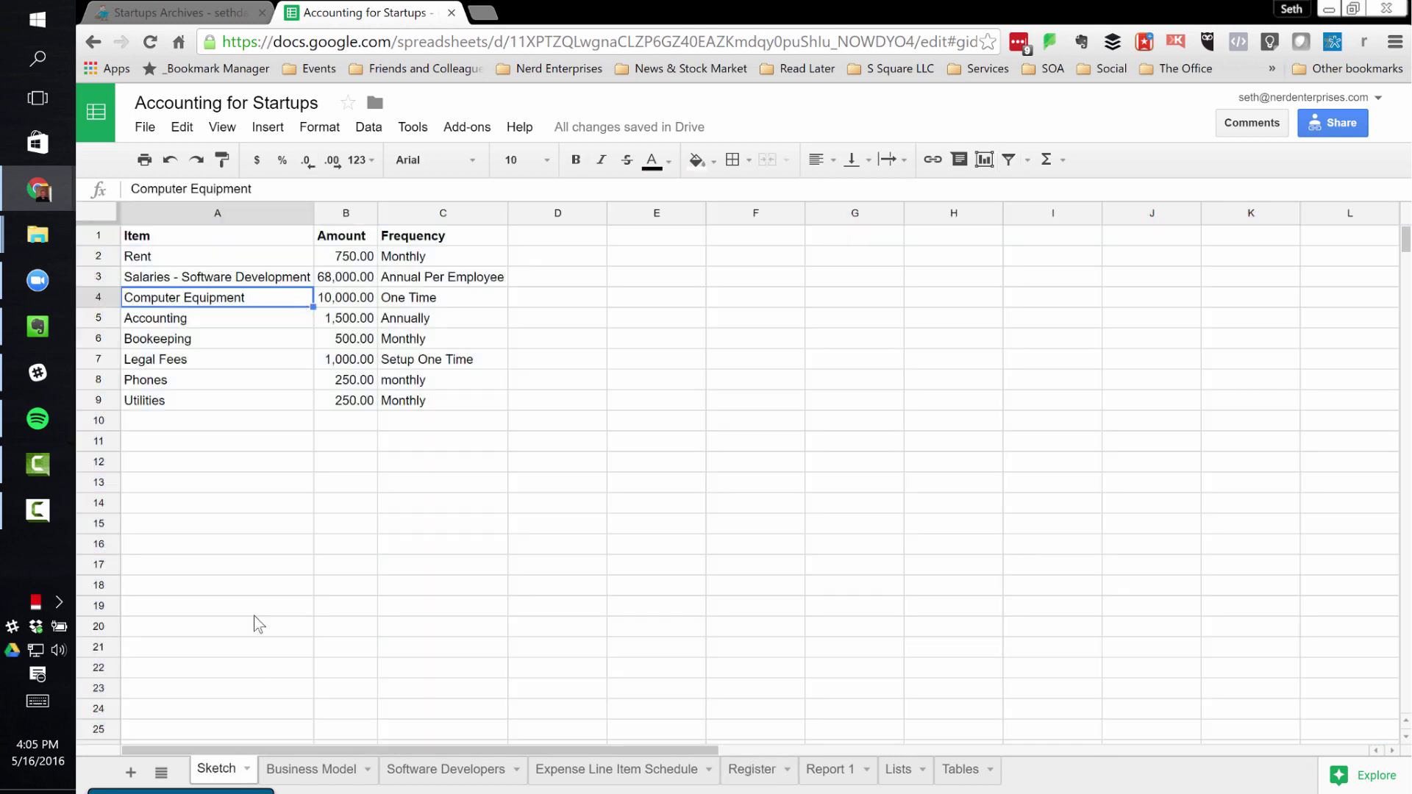
Examine the monthly expenses on the Business Model sheet and the Developer 1 amount for 5/1/2016 on the Software Developers sheet
click(324, 768)
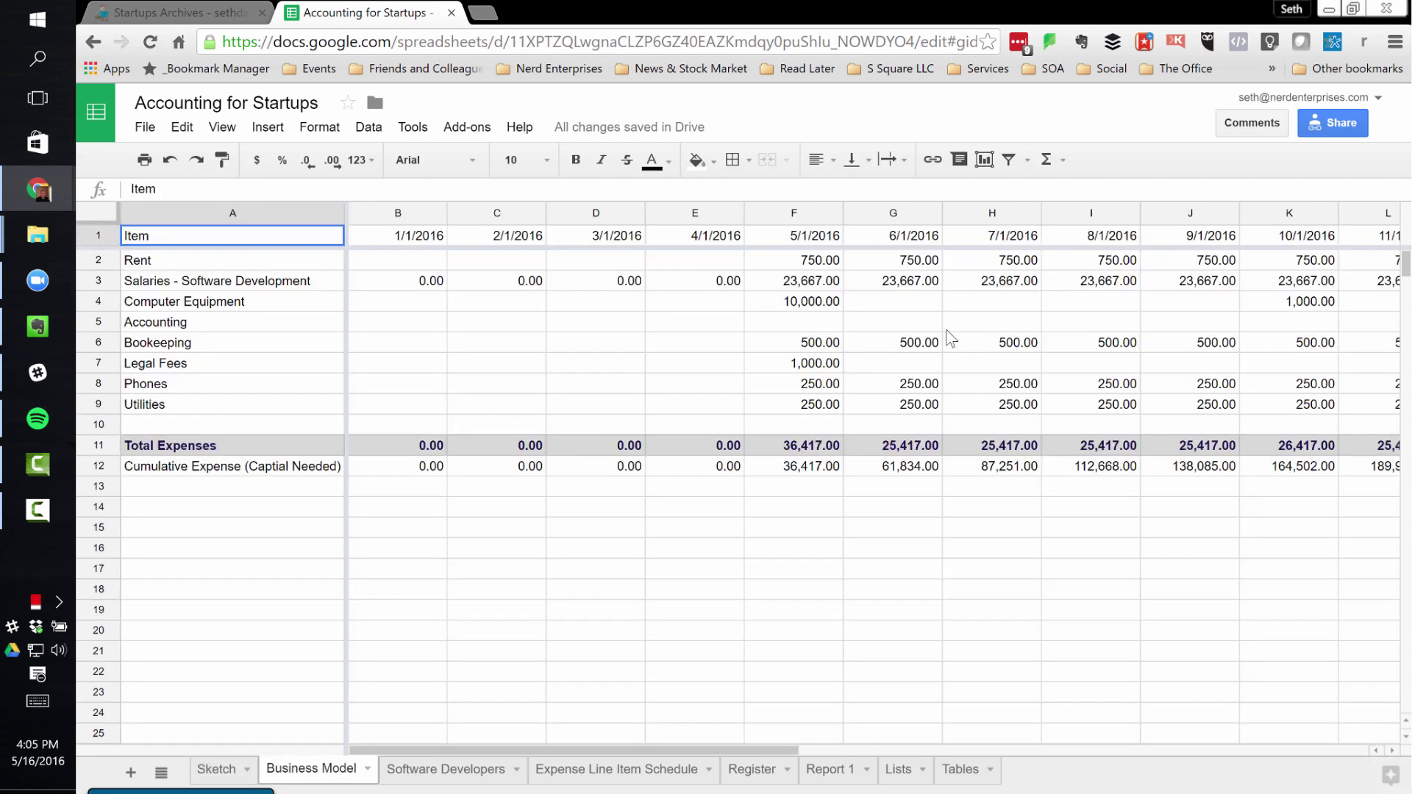
click(859, 346)
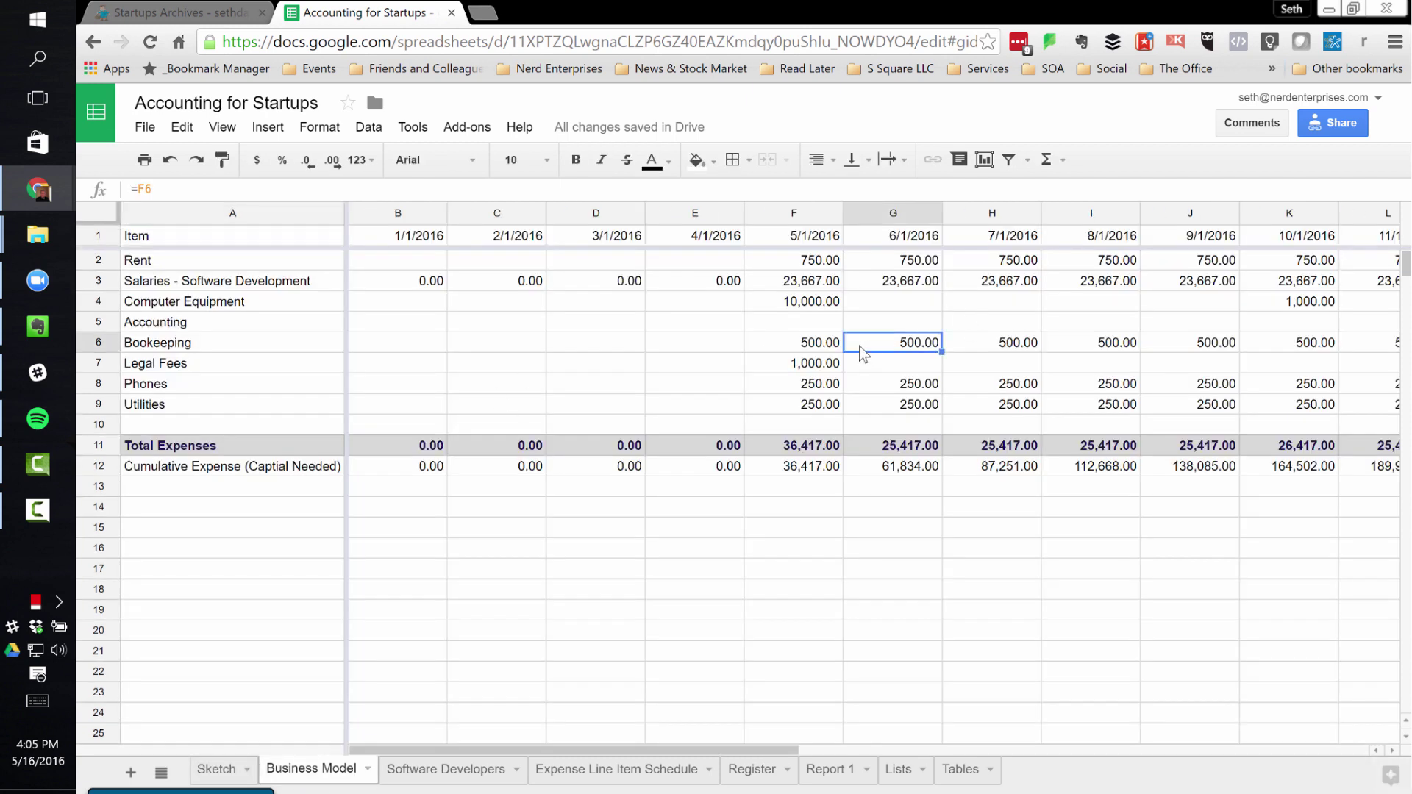
click(446, 772)
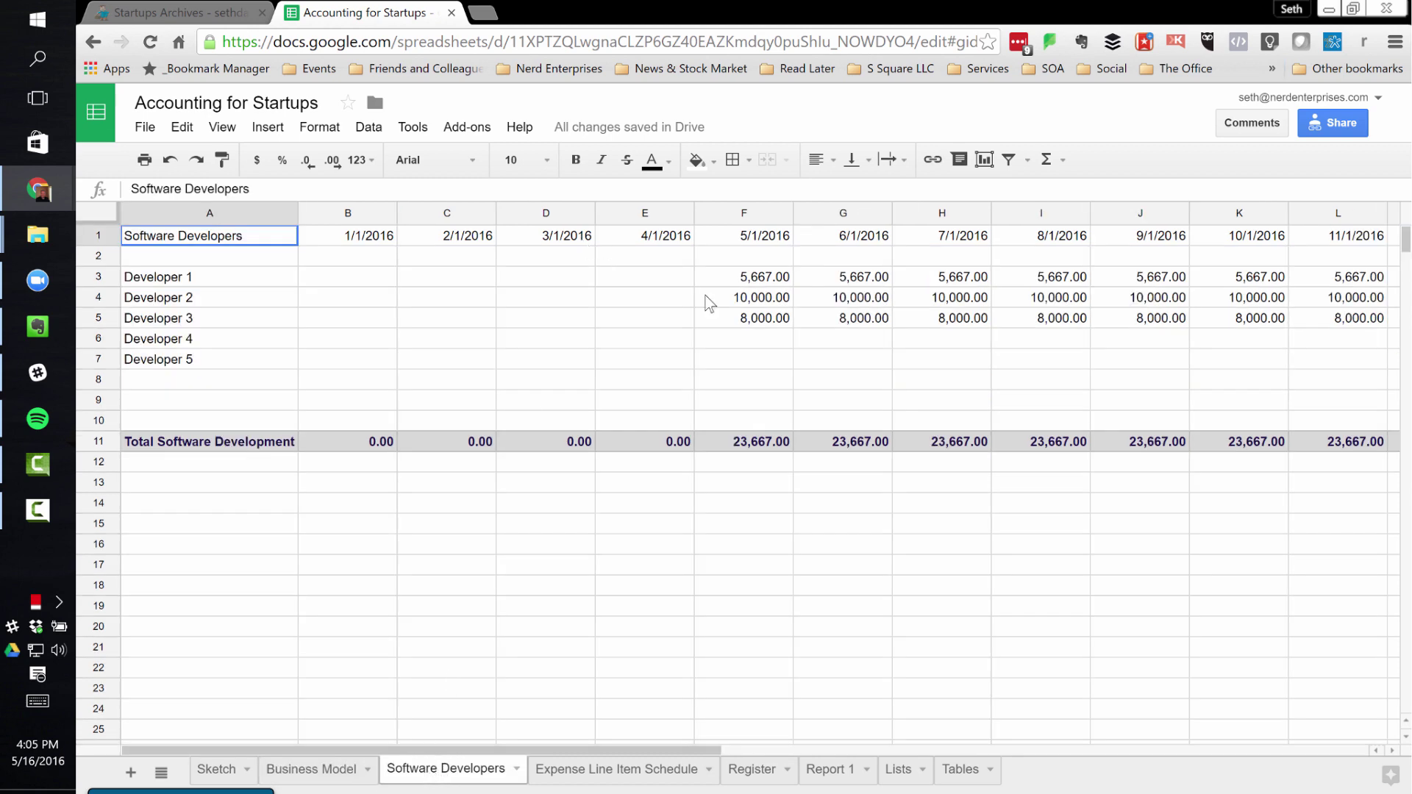
click(762, 277)
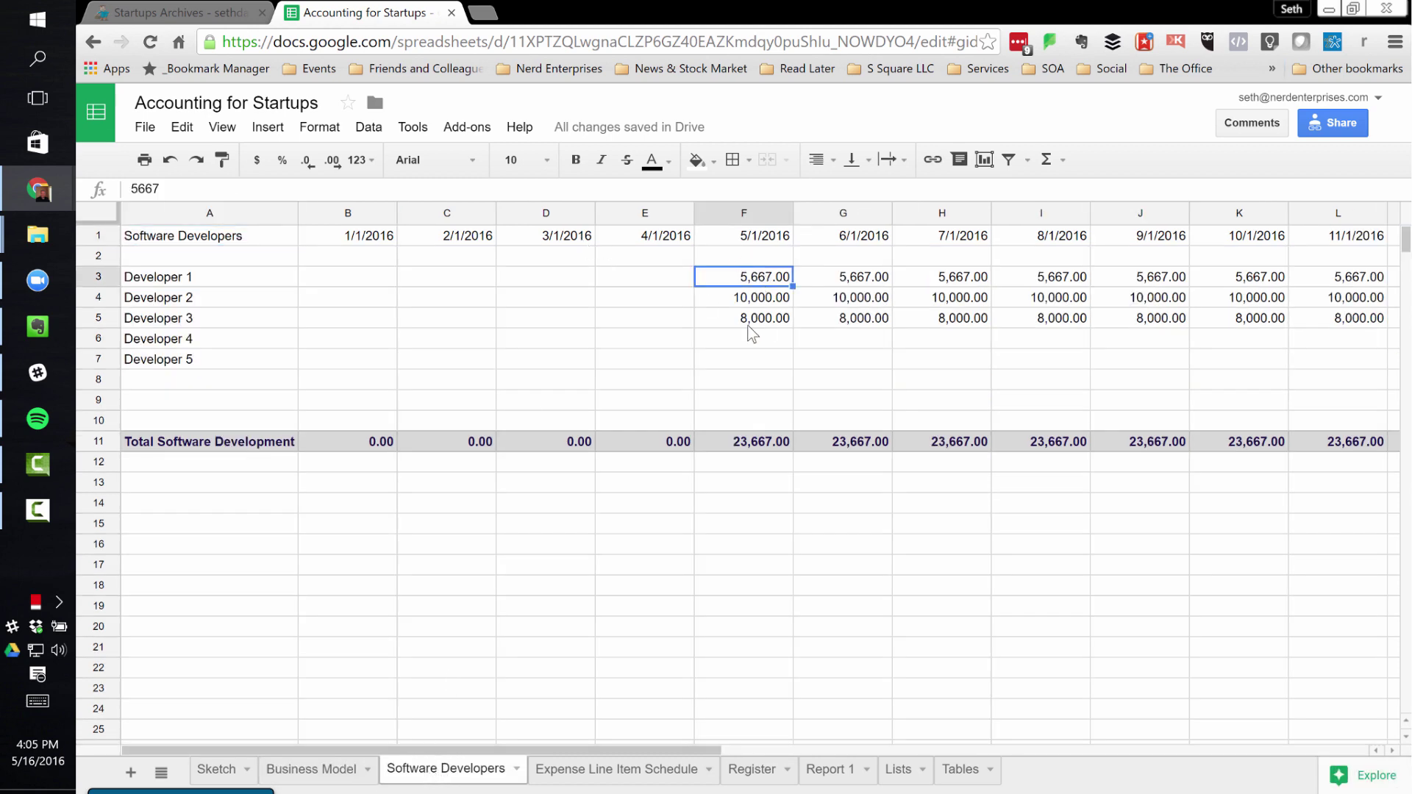
View the Expense Line Item Schedule sheet and highlight the Accounting and Bookeeping rows on the Business Model sheet
click(620, 779)
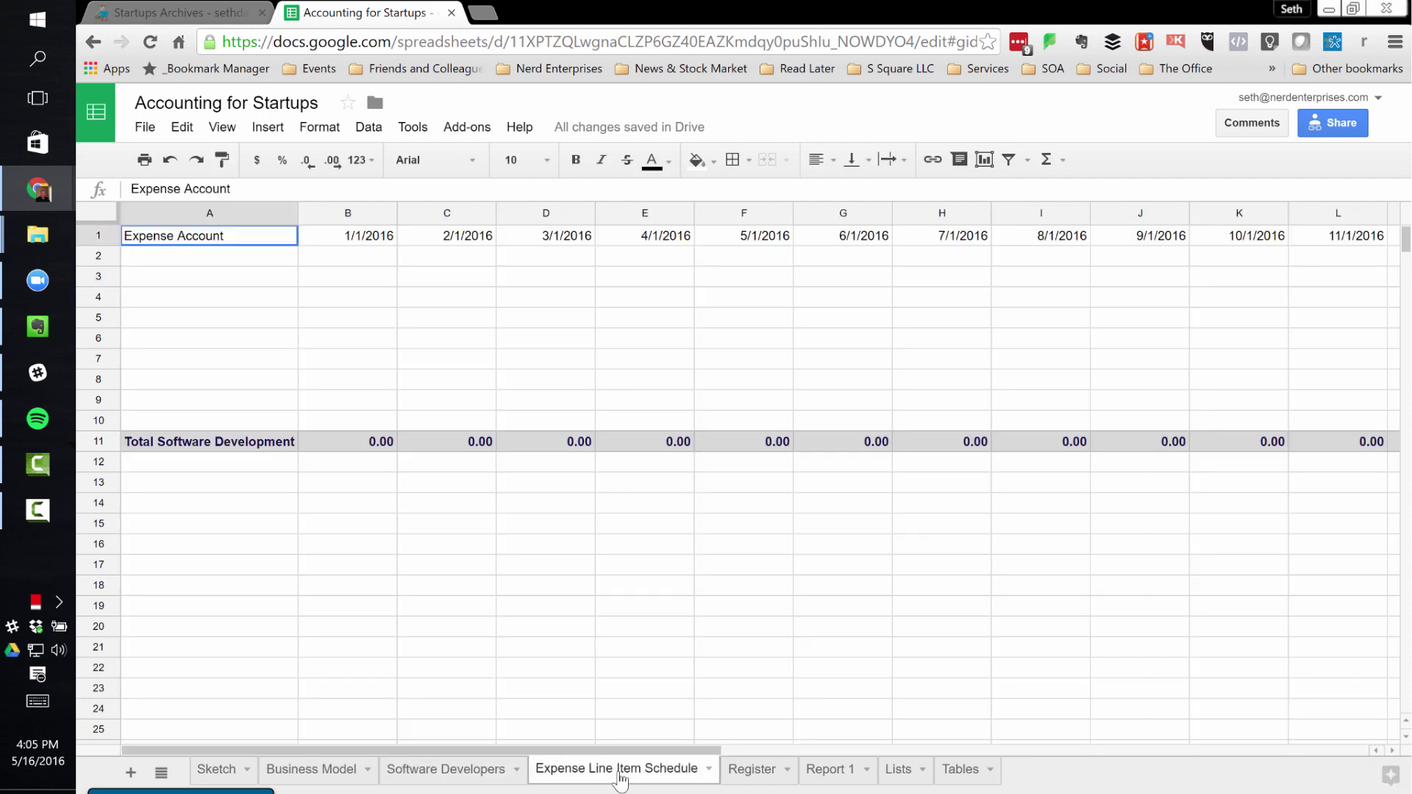
click(308, 770)
drag(103, 328, 100, 344)
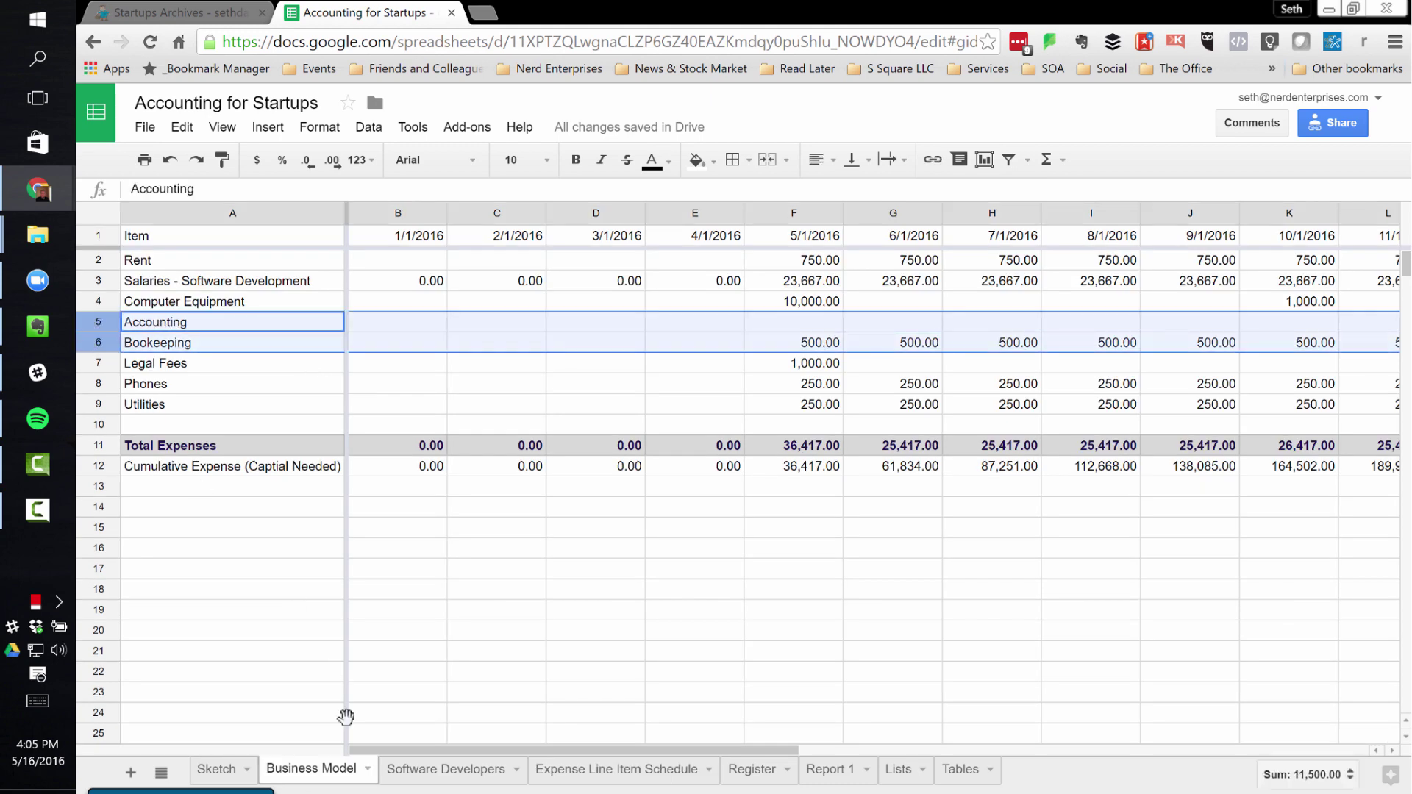
Review the Paid Date entries on the Register sheet and the -SPLIT- row for January 2016 on Report 1
click(752, 770)
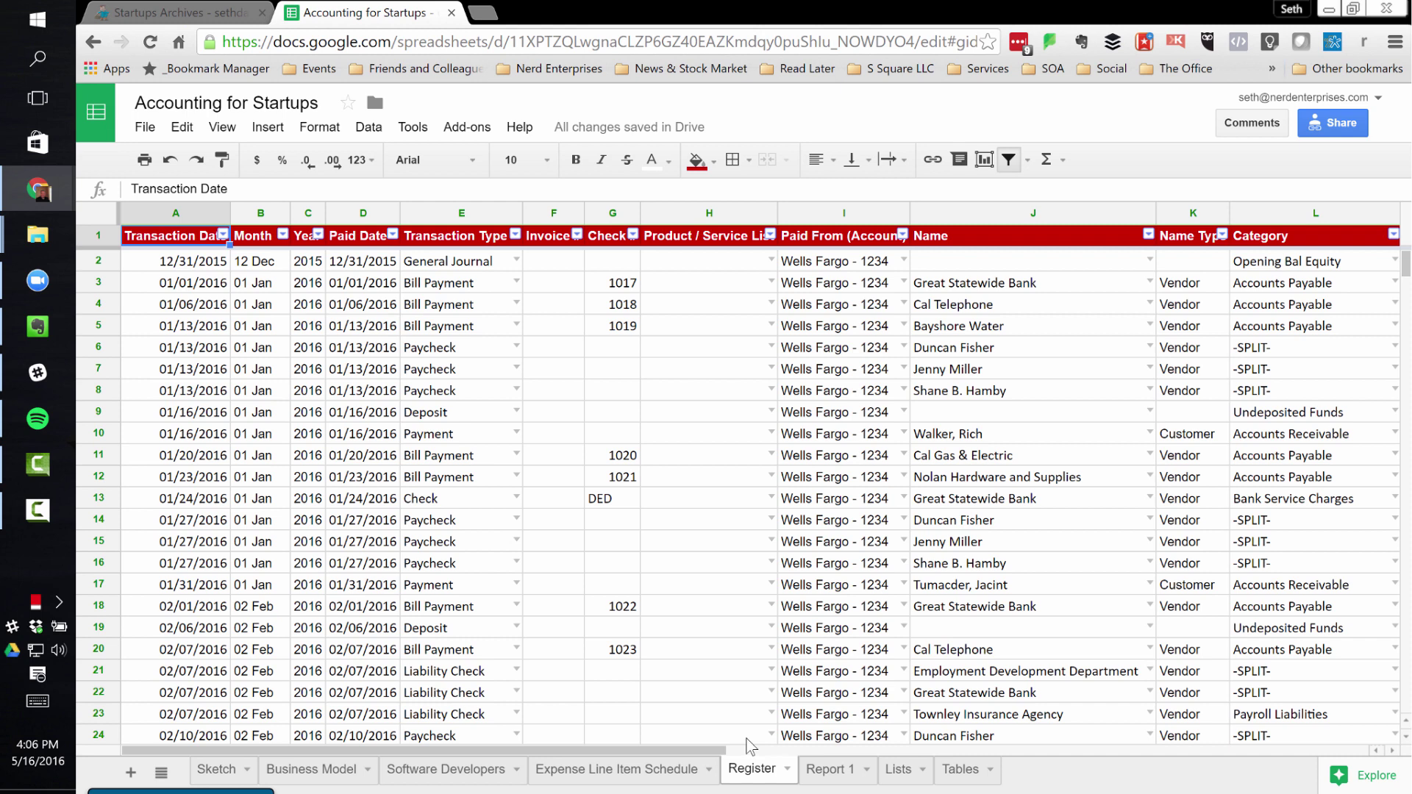
click(382, 331)
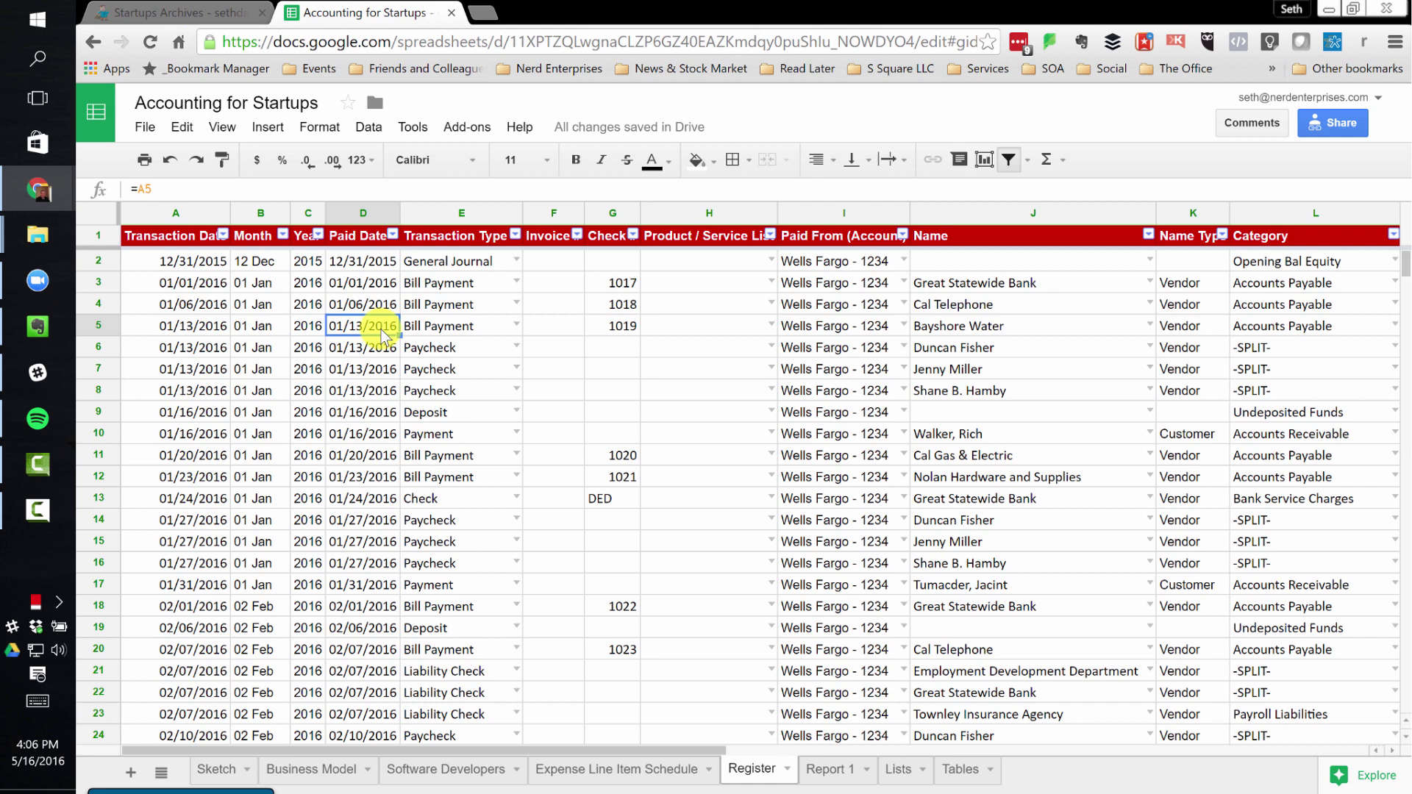
click(828, 770)
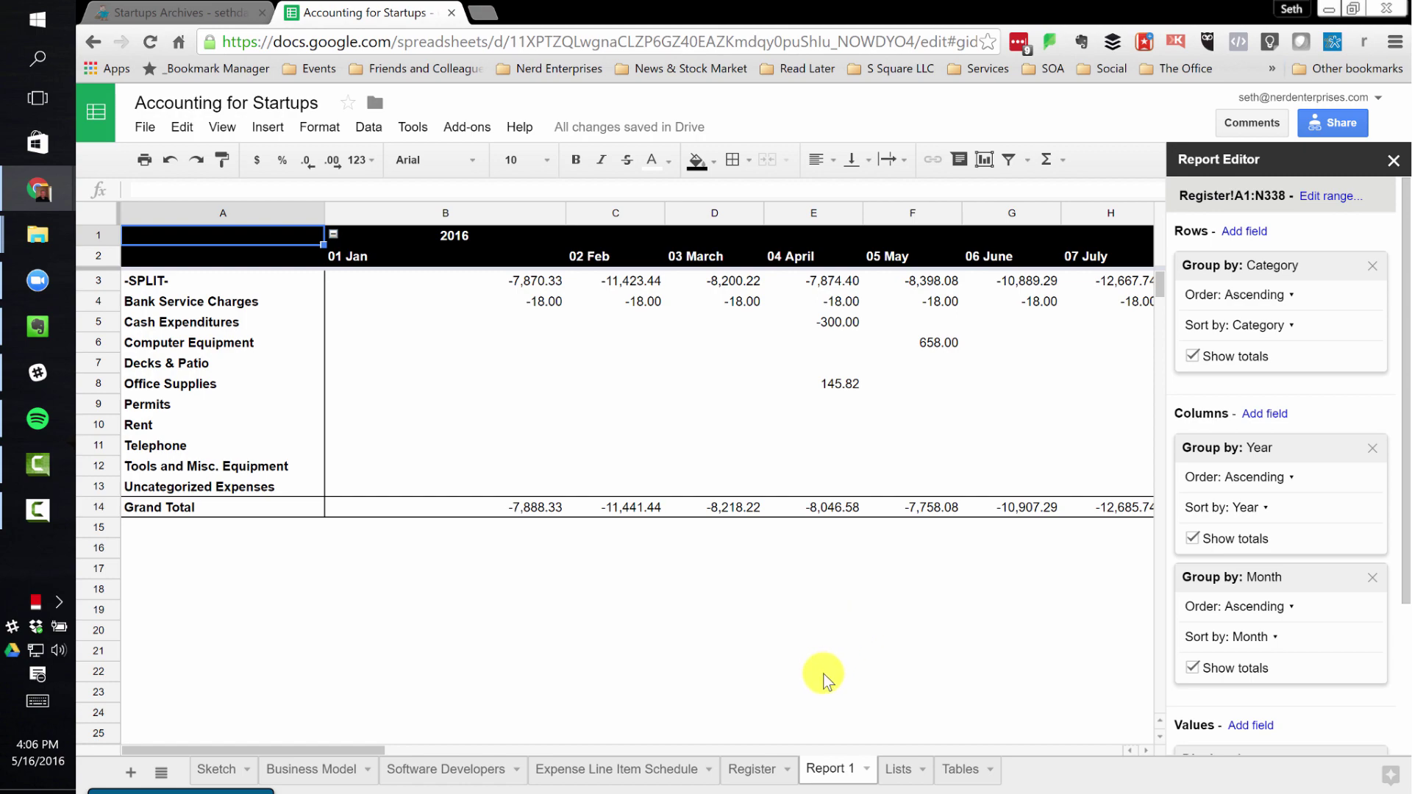
click(146, 281)
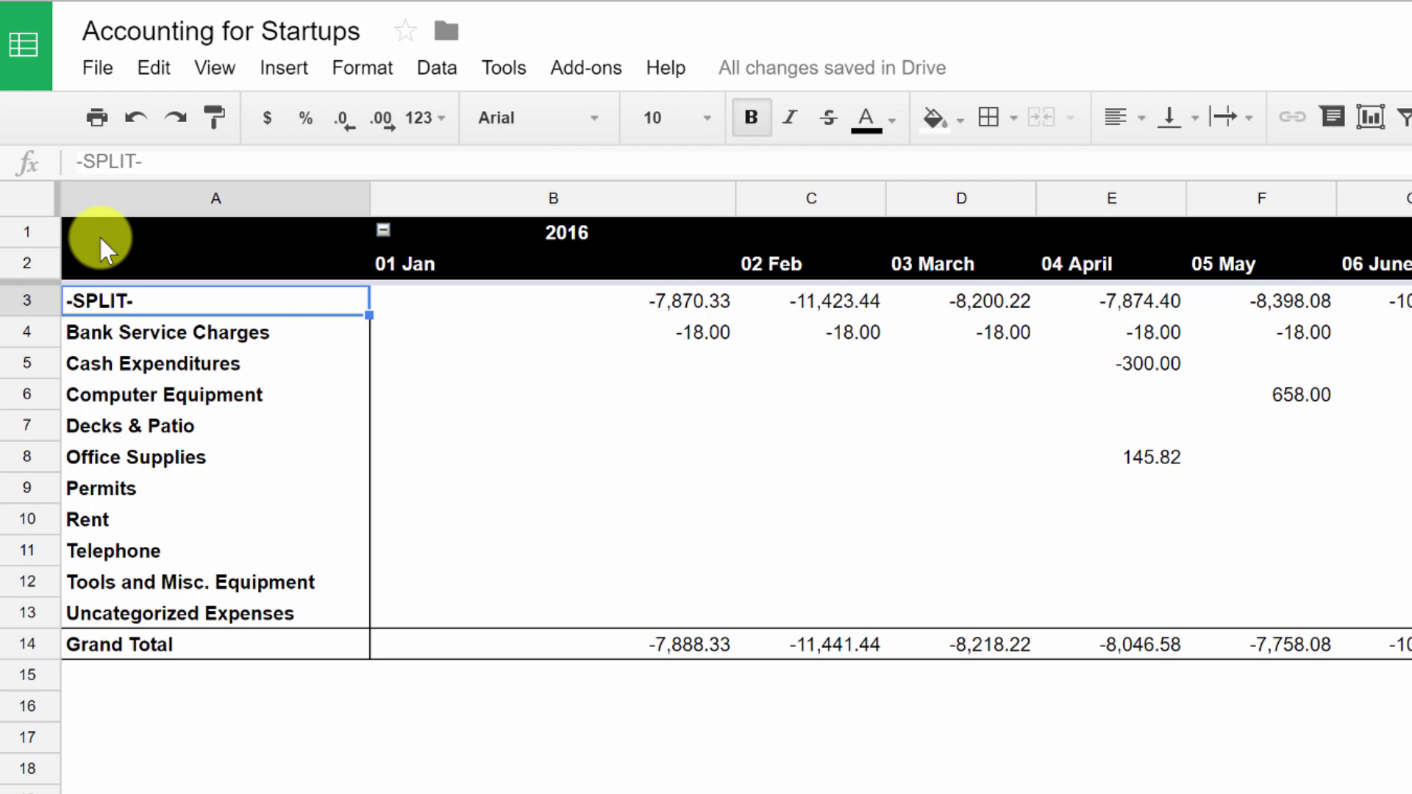
click(684, 308)
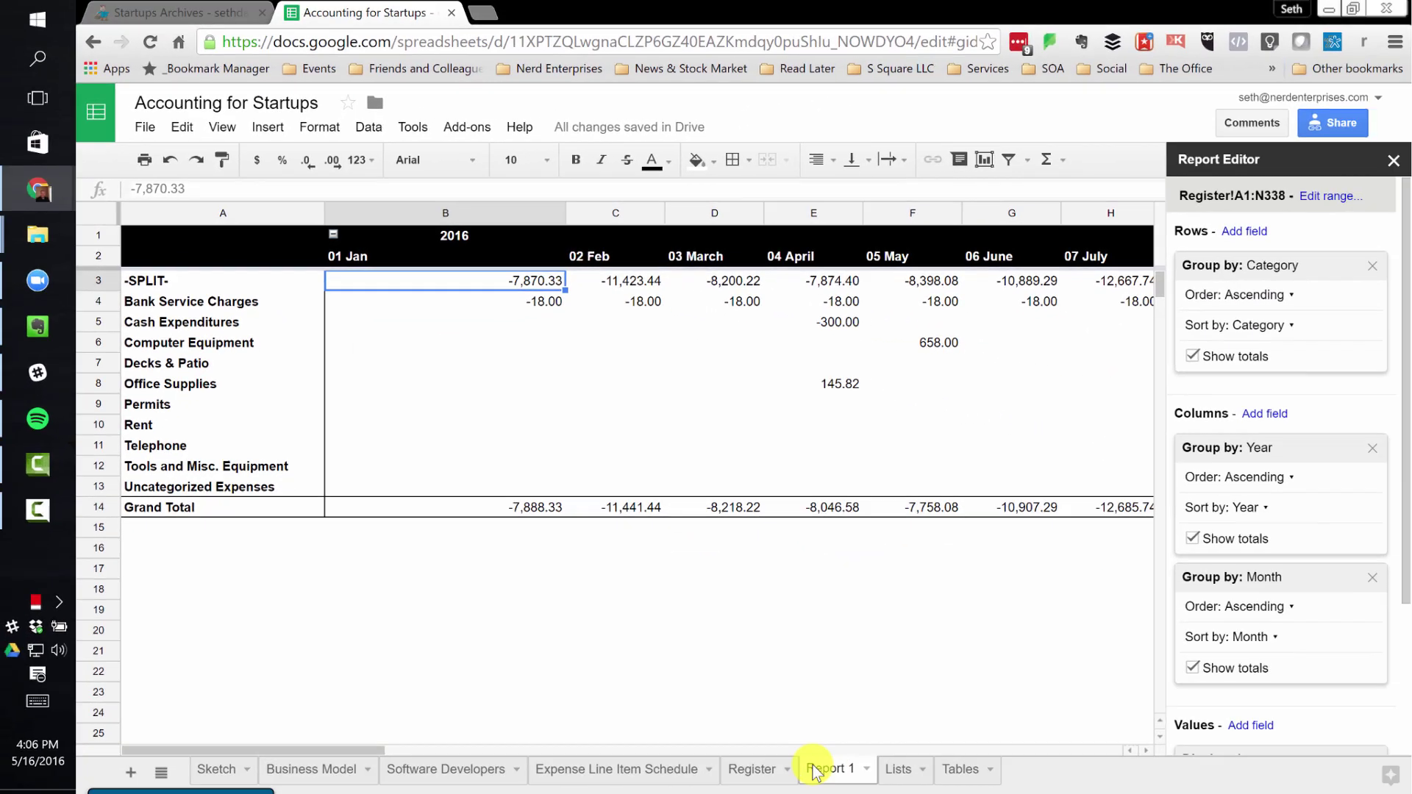
Examine the Register sheet's columns from Name through Amount, including the Category entries and the Category Type formula in cell M6
click(750, 768)
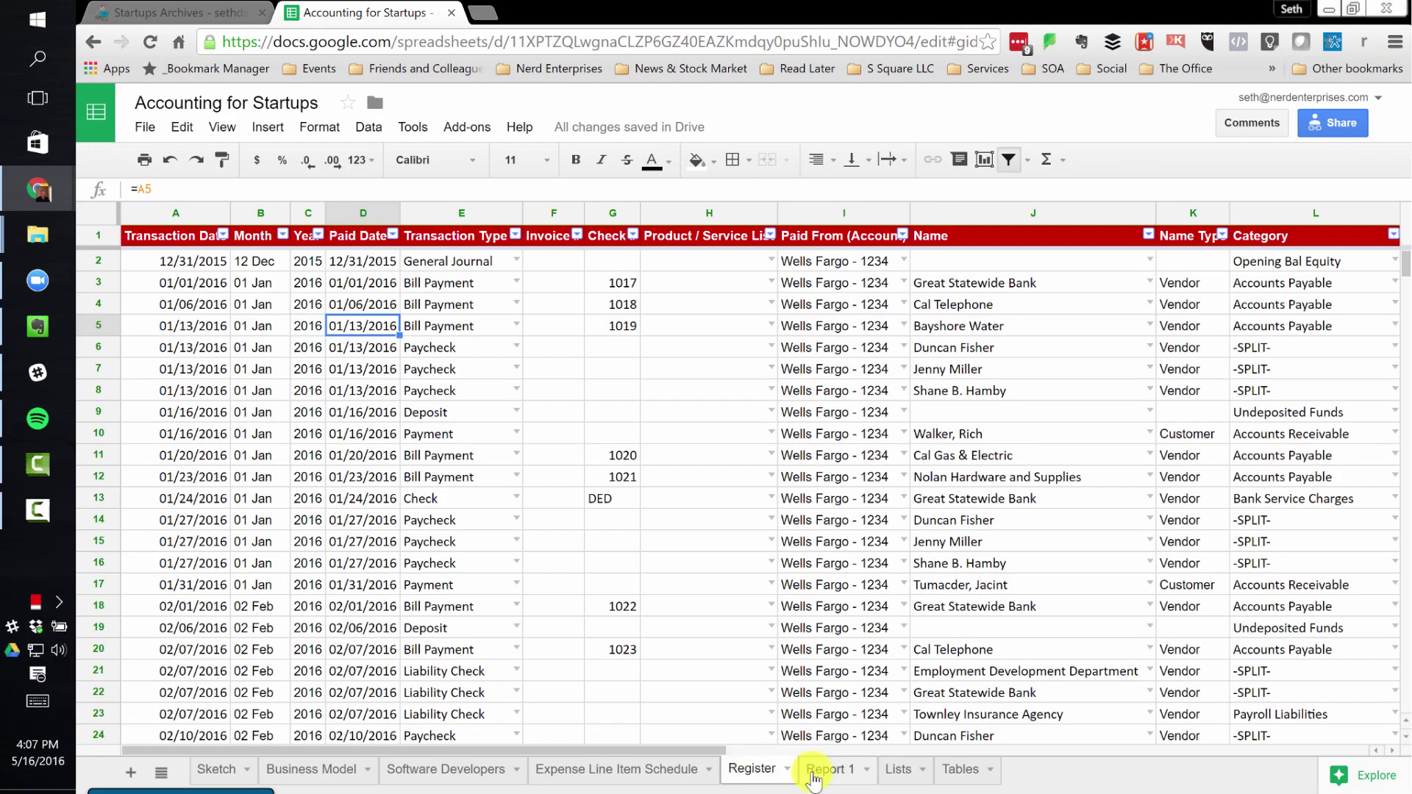
click(1030, 304)
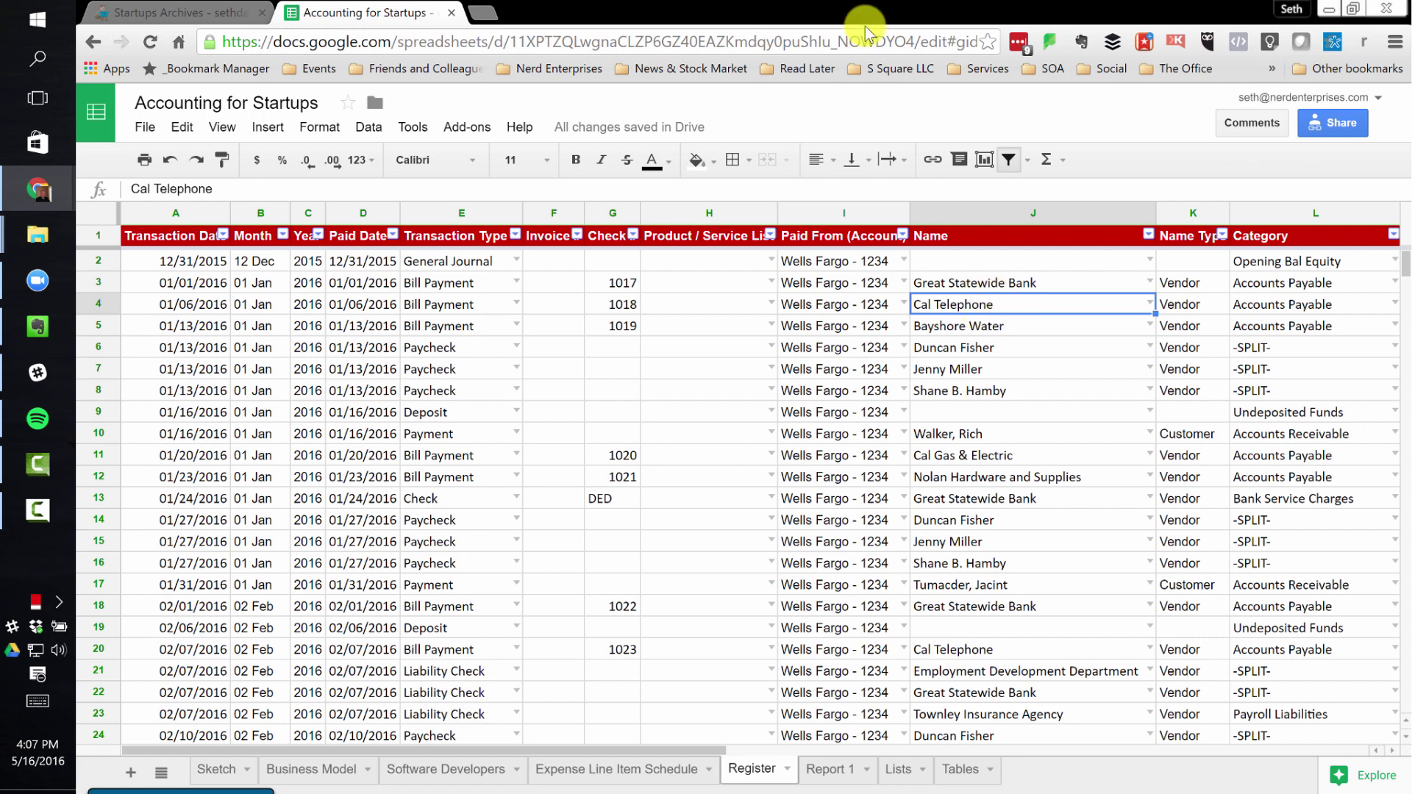
key(Right)
key(Right)
key(Right)
key(Right)
key(Right)
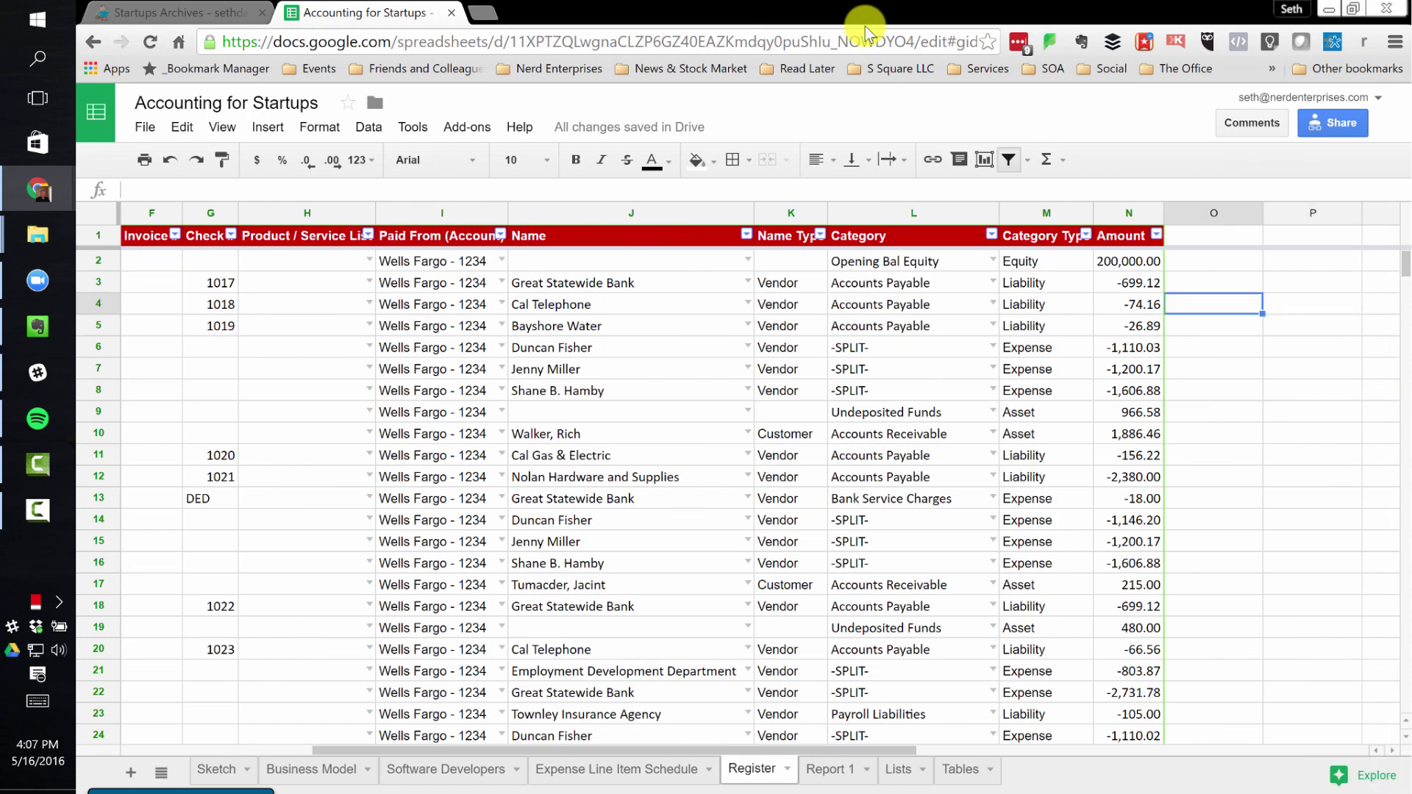
key(Left)
key(Left)
key(Left)
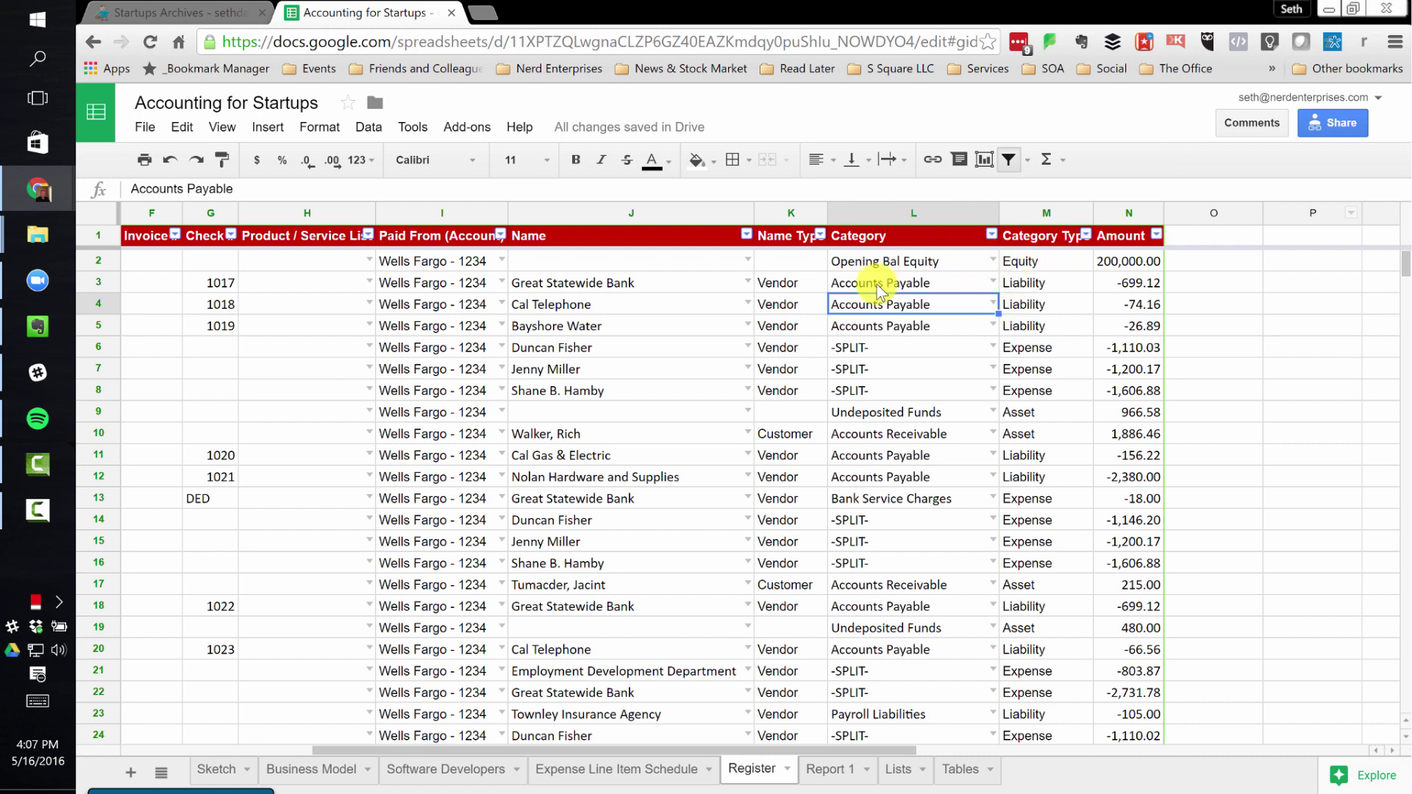
click(1030, 352)
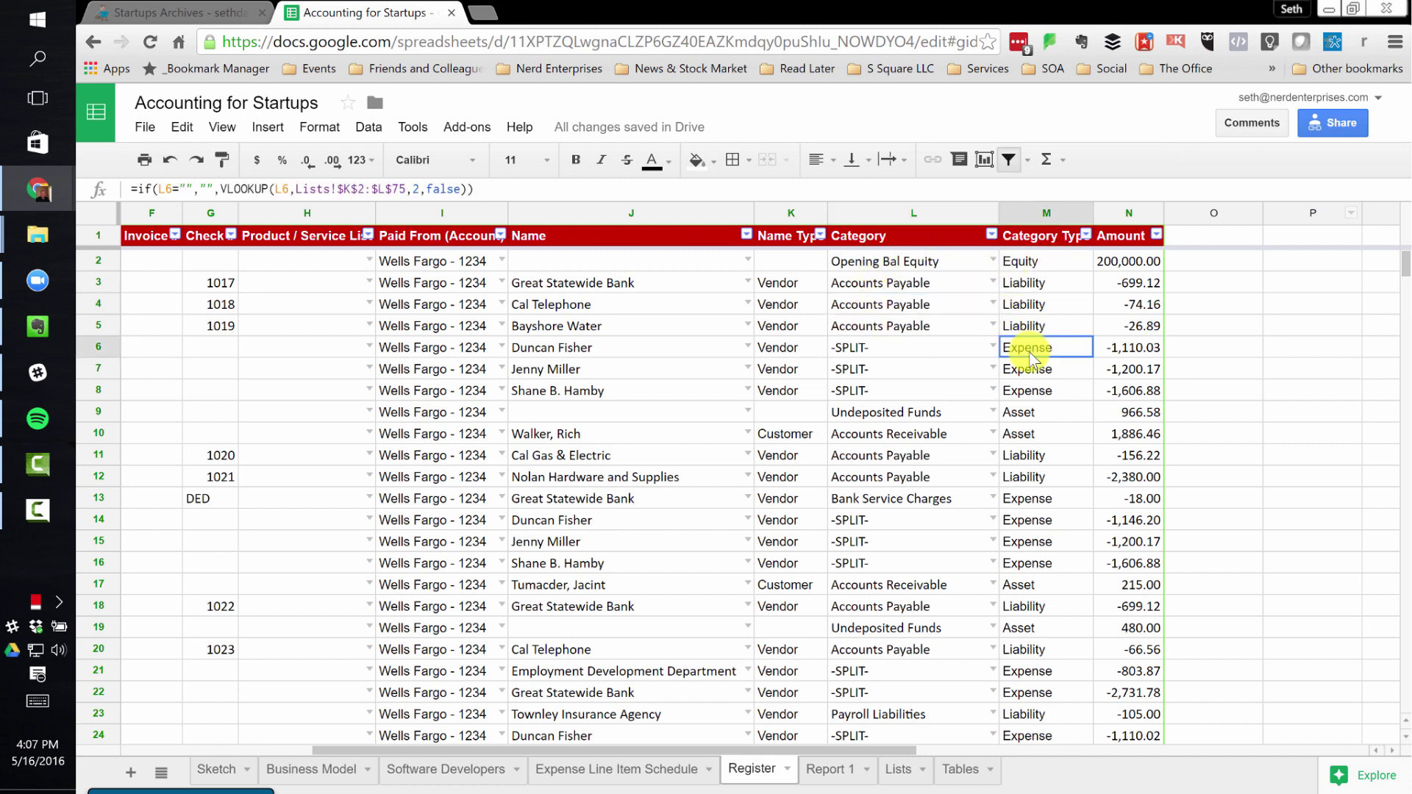
Inspect which items the Category Type filter of the Report 1 pivot table shows, and close the list
click(831, 769)
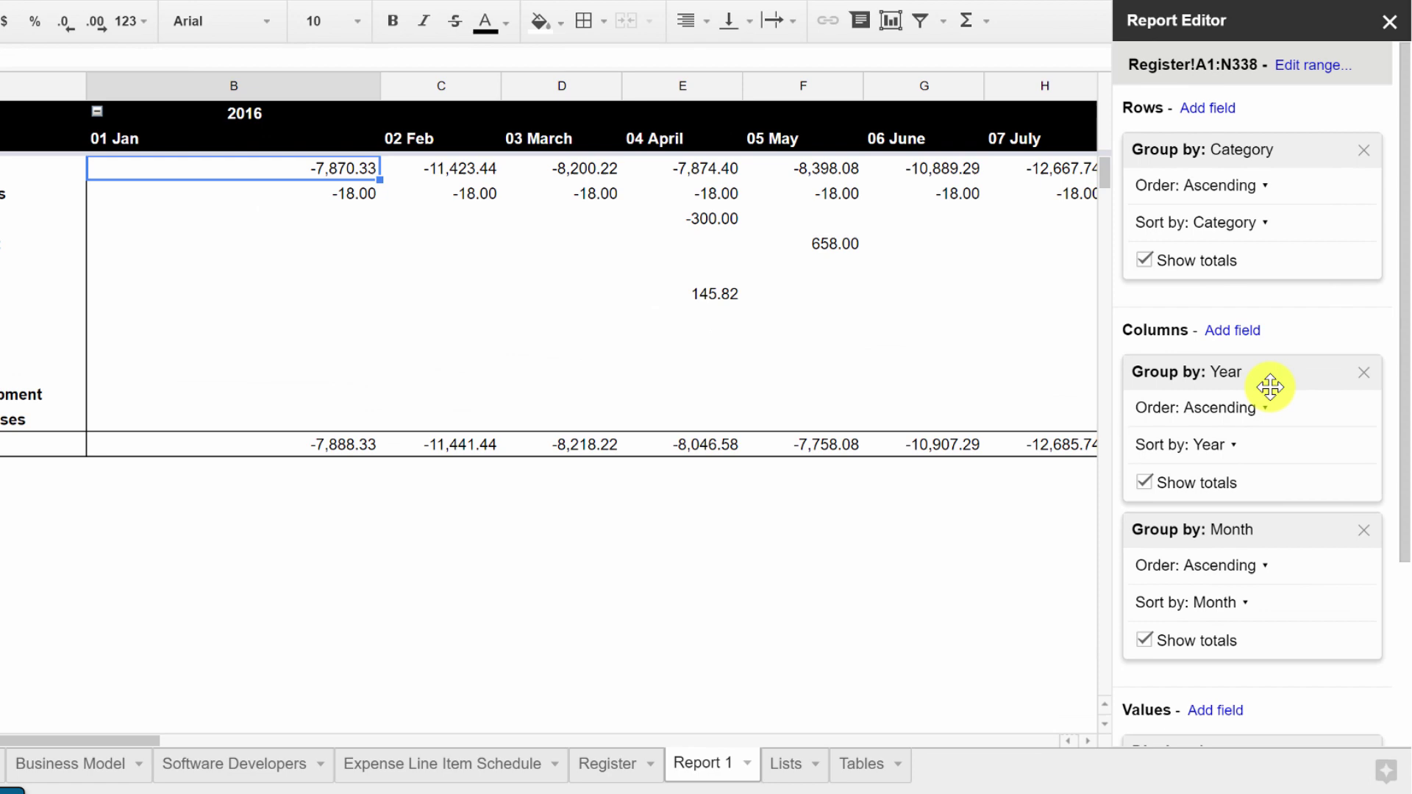
scroll(1270, 386, down, 3)
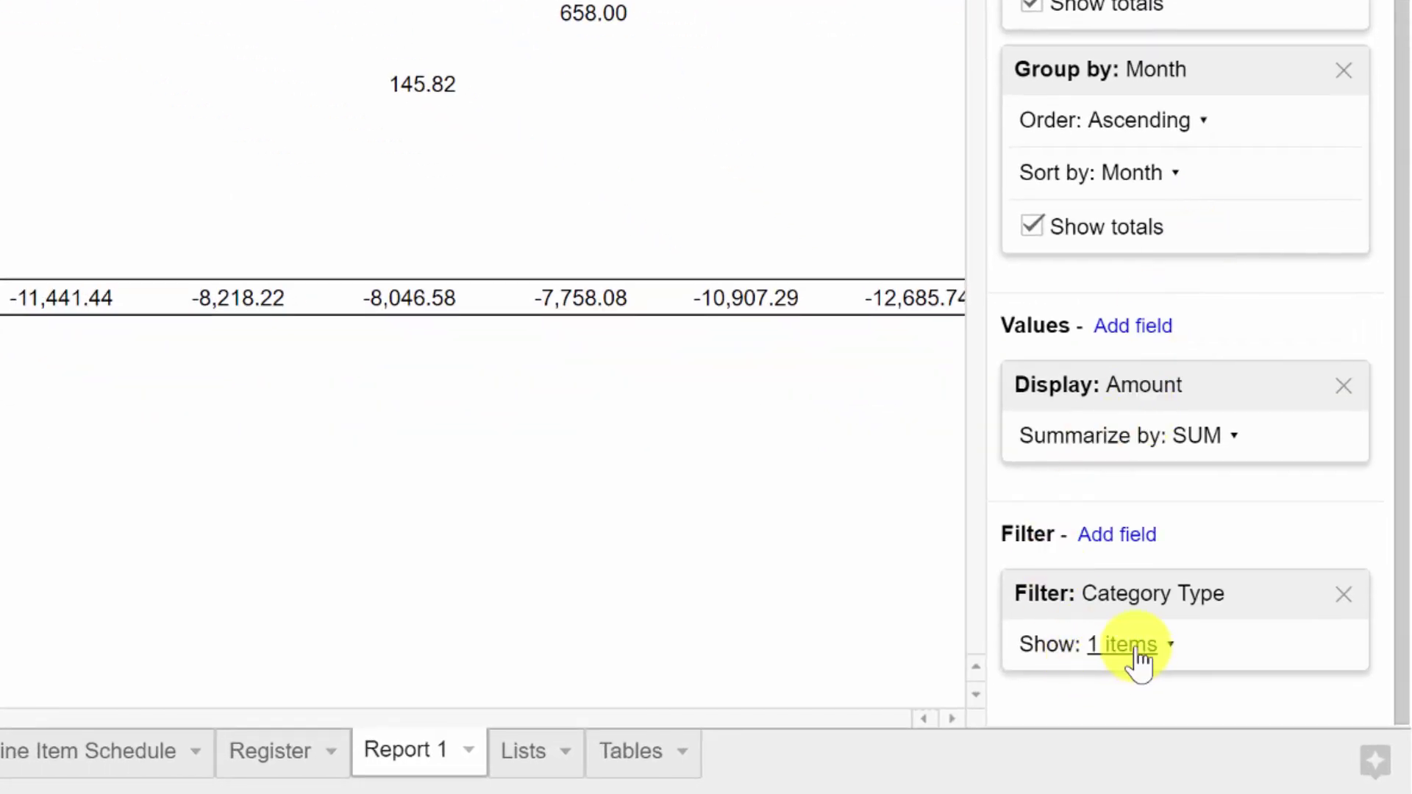
click(1130, 645)
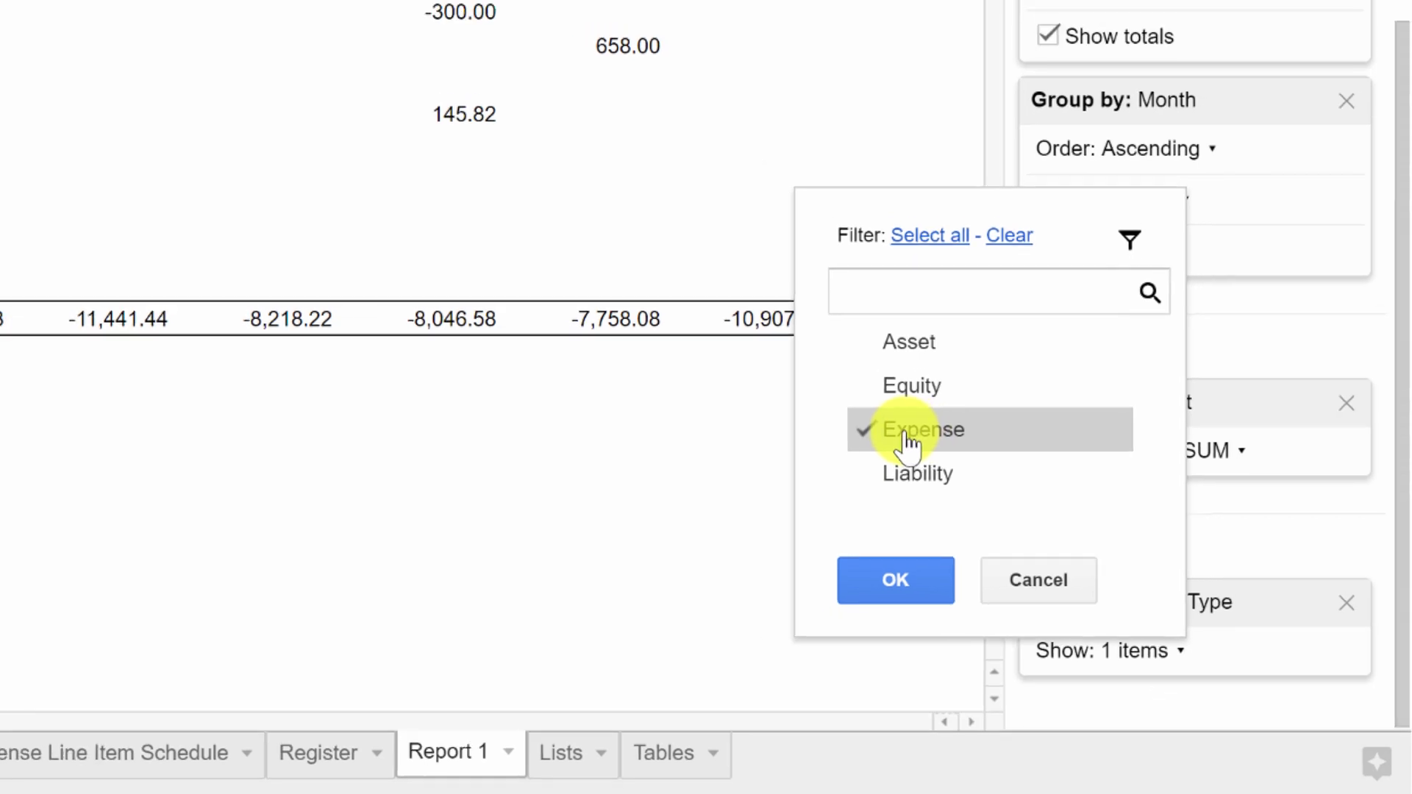
click(647, 376)
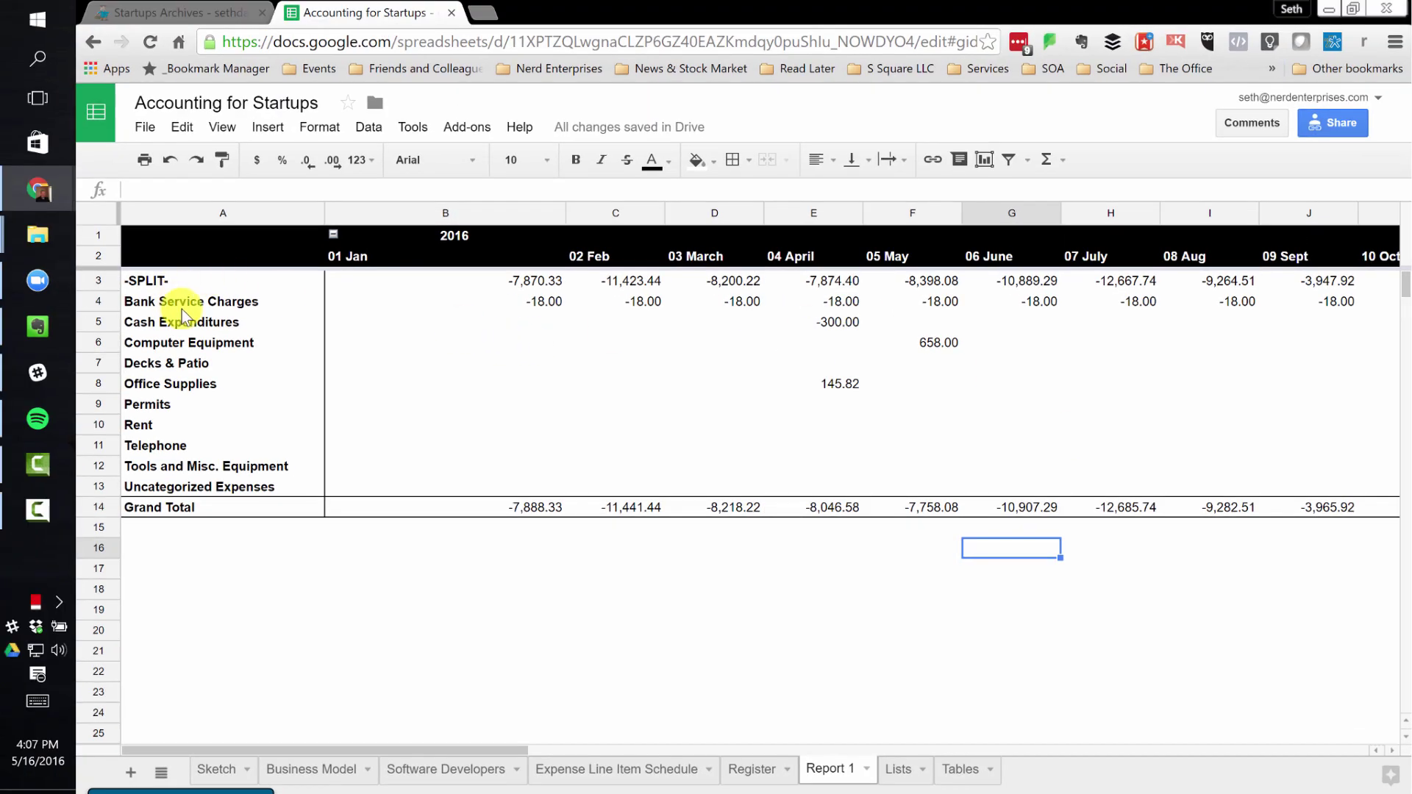
Remove the Category Type filter from the Report 1 pivot table
click(1323, 321)
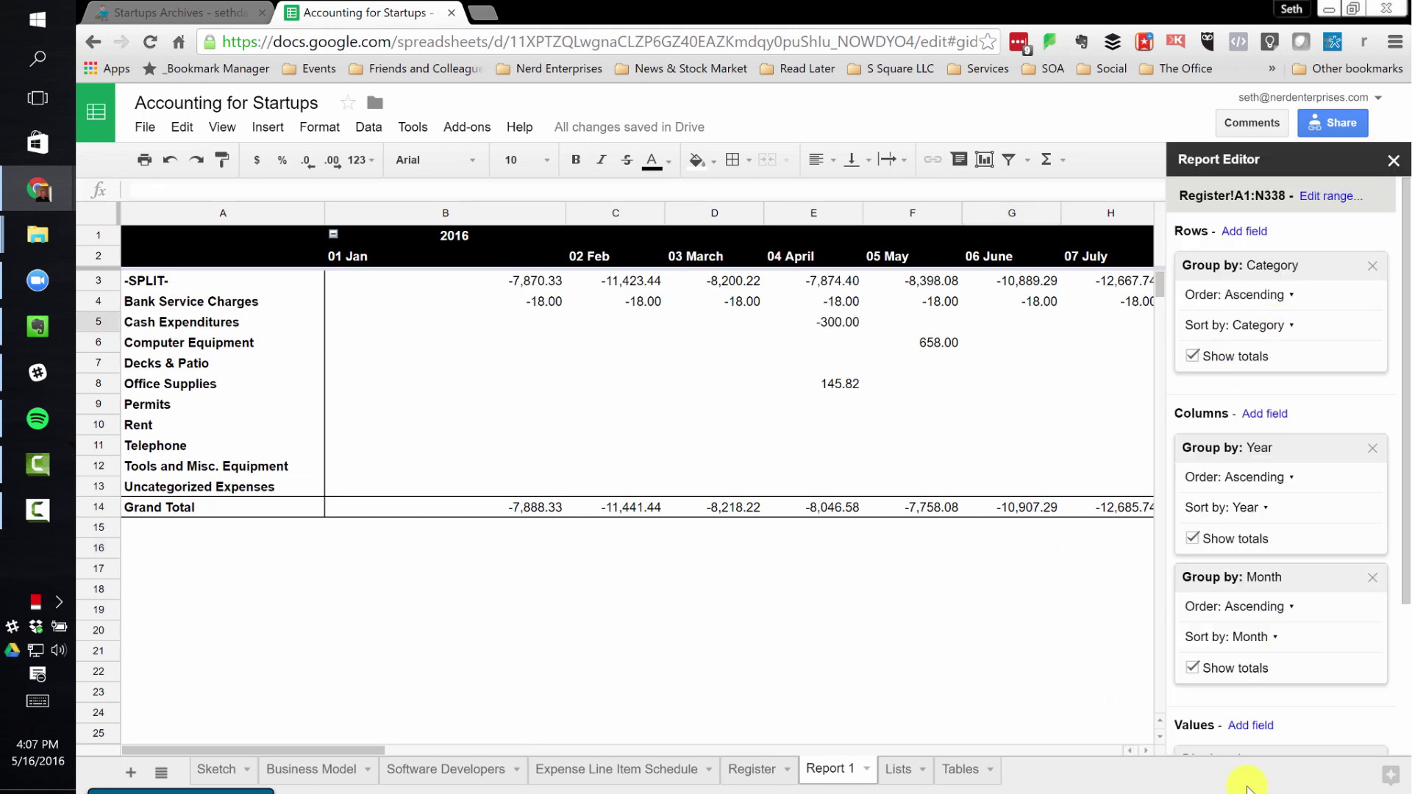
scroll(1262, 673, down, 3)
click(1372, 678)
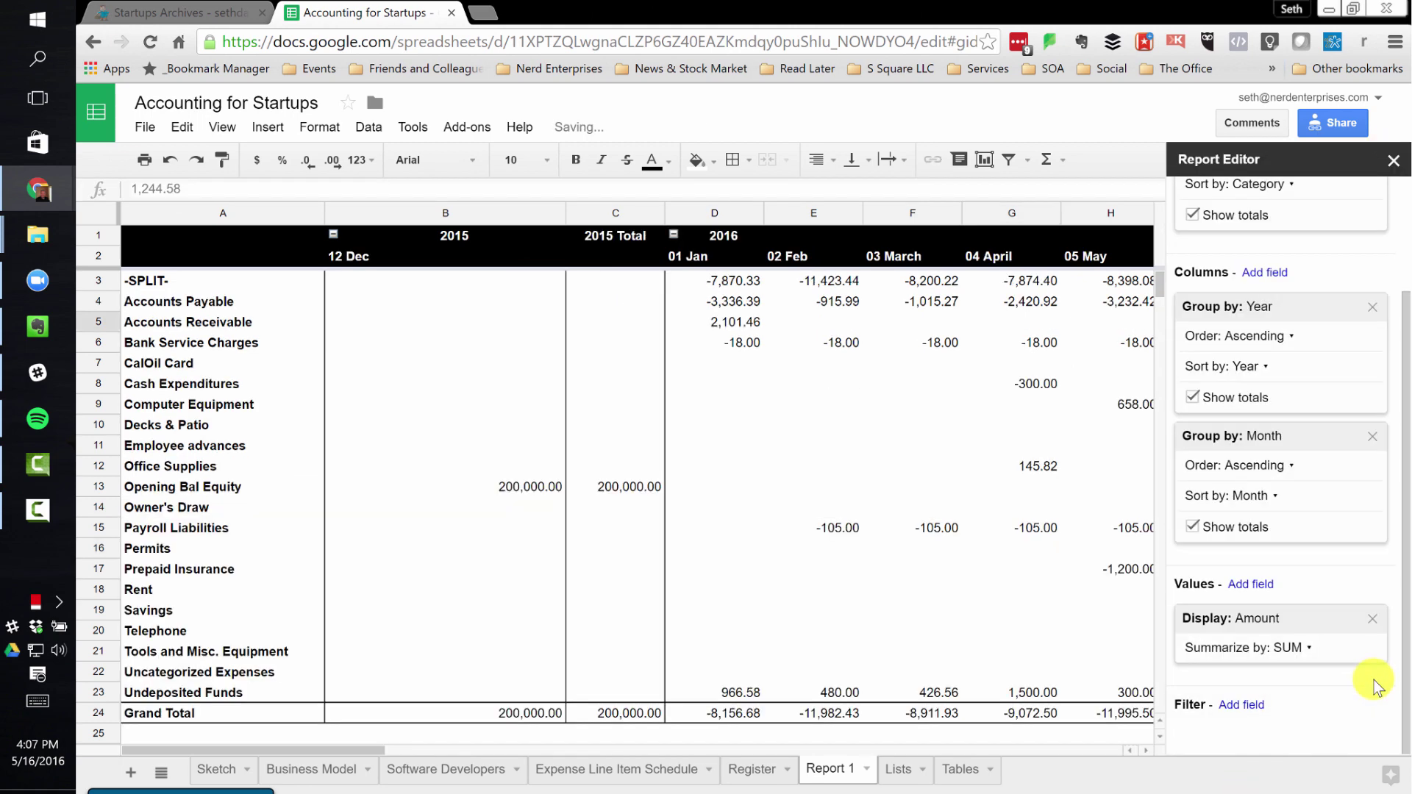
Look through the pivot table's category rows, including Decks & Patio, Accounts Payable and Accounts Receivable
click(220, 427)
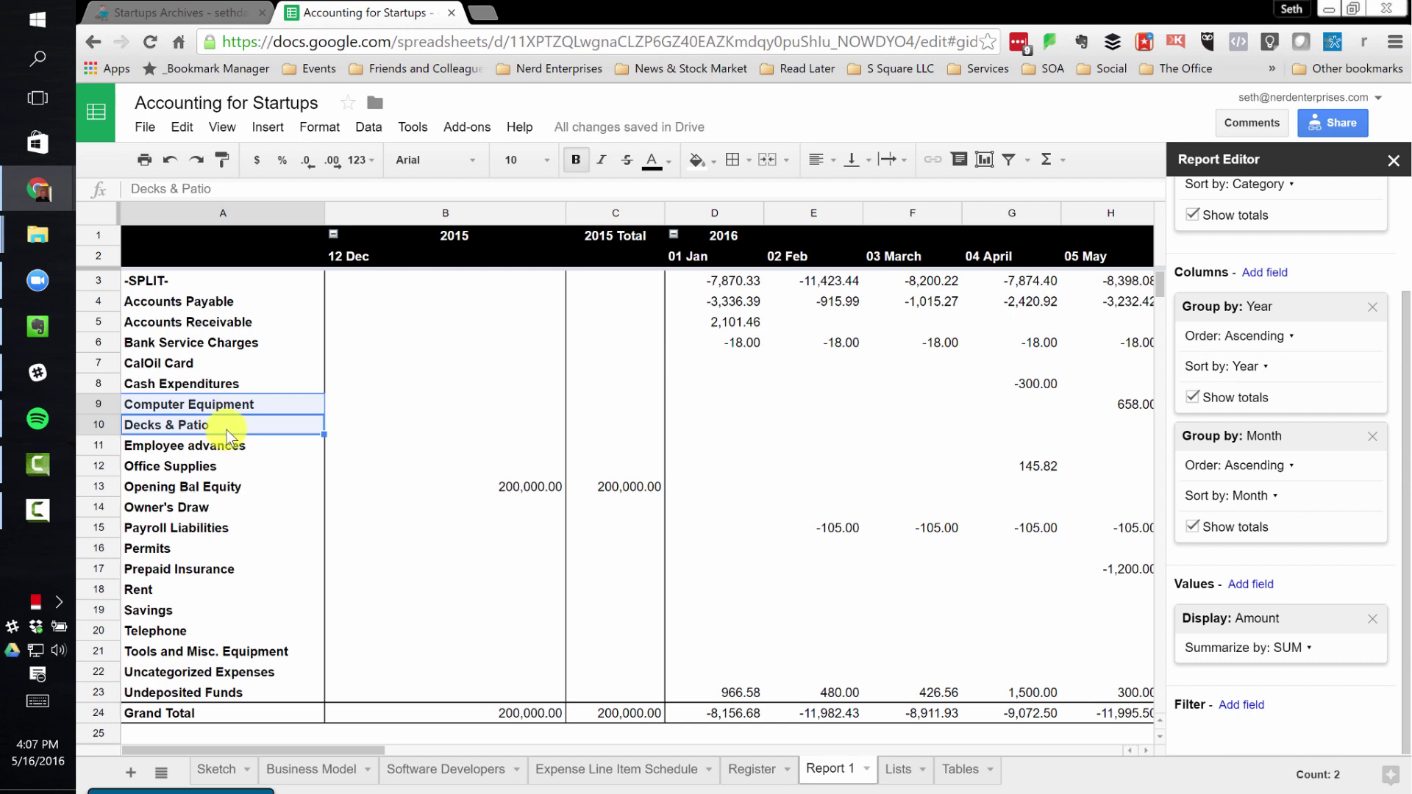
click(192, 301)
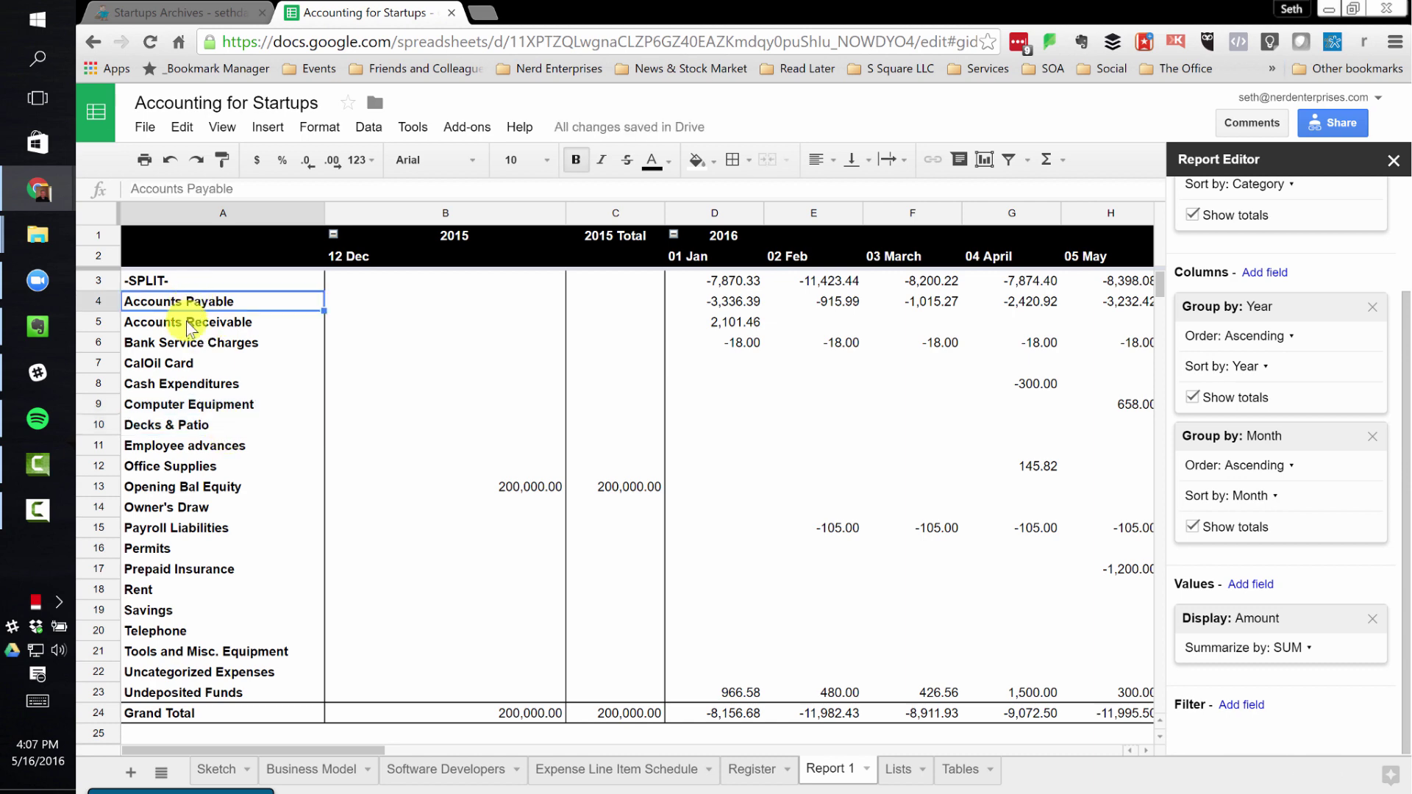
click(188, 324)
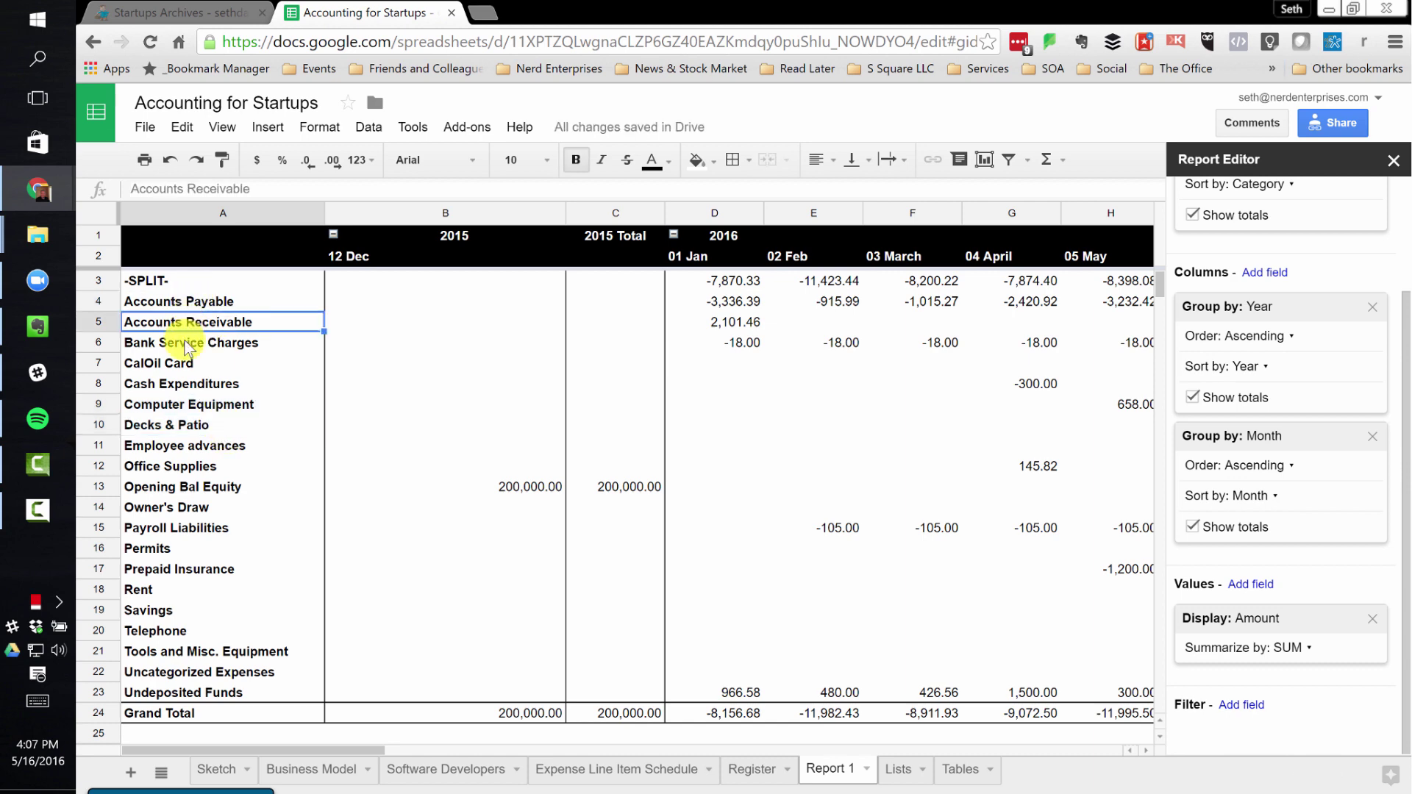
Add a Category Type filter to the Report 1 pivot table that shows only Expense
click(1242, 704)
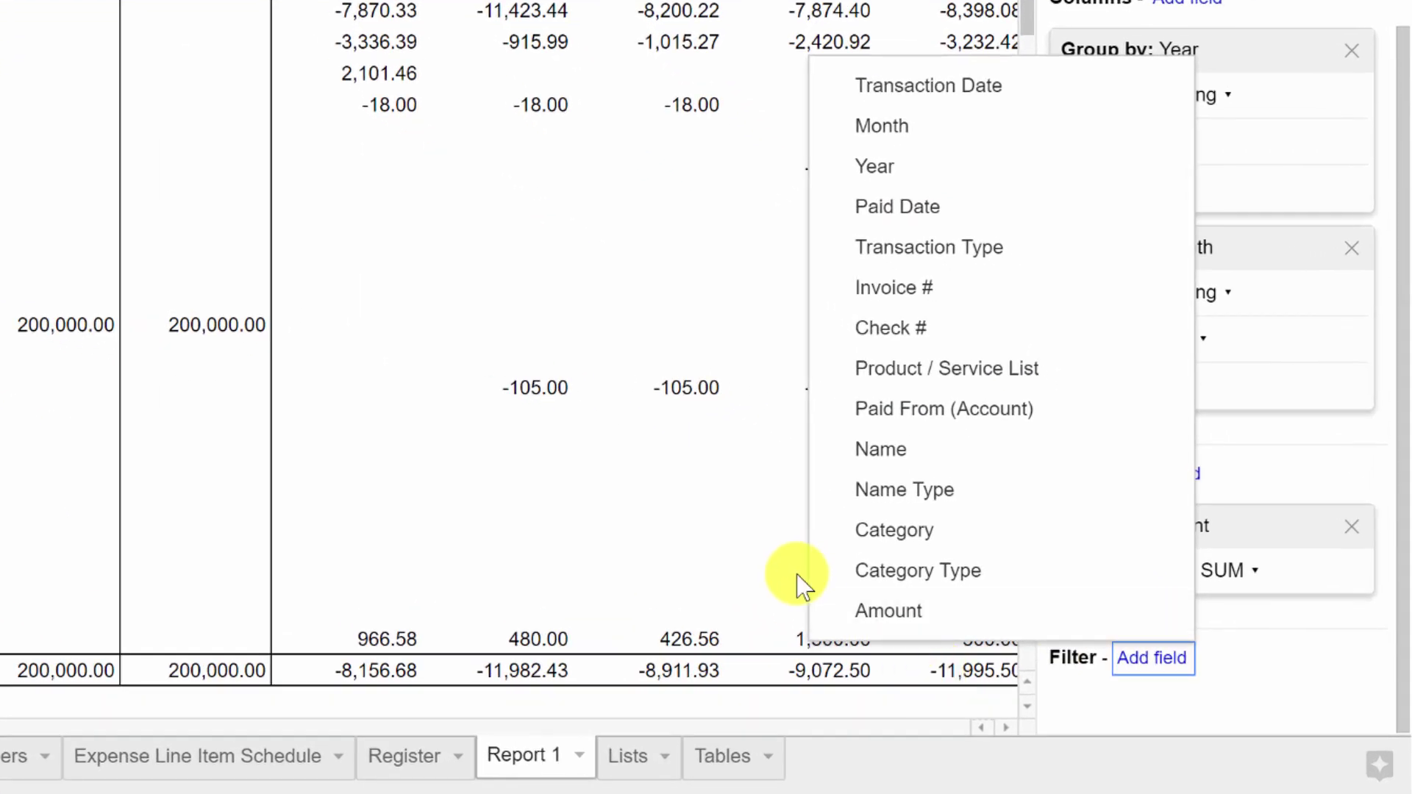
click(923, 571)
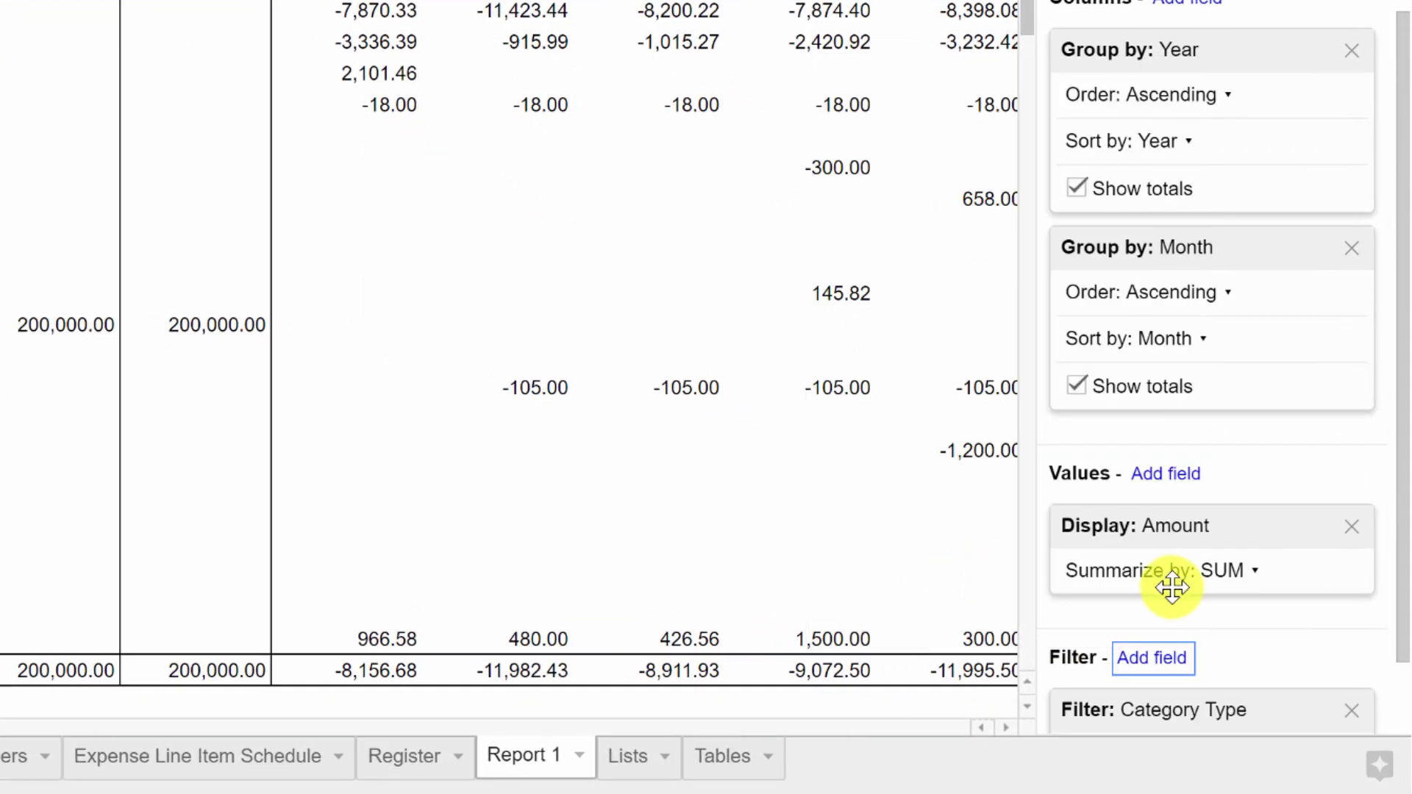
scroll(1170, 584, down, 1)
click(1196, 662)
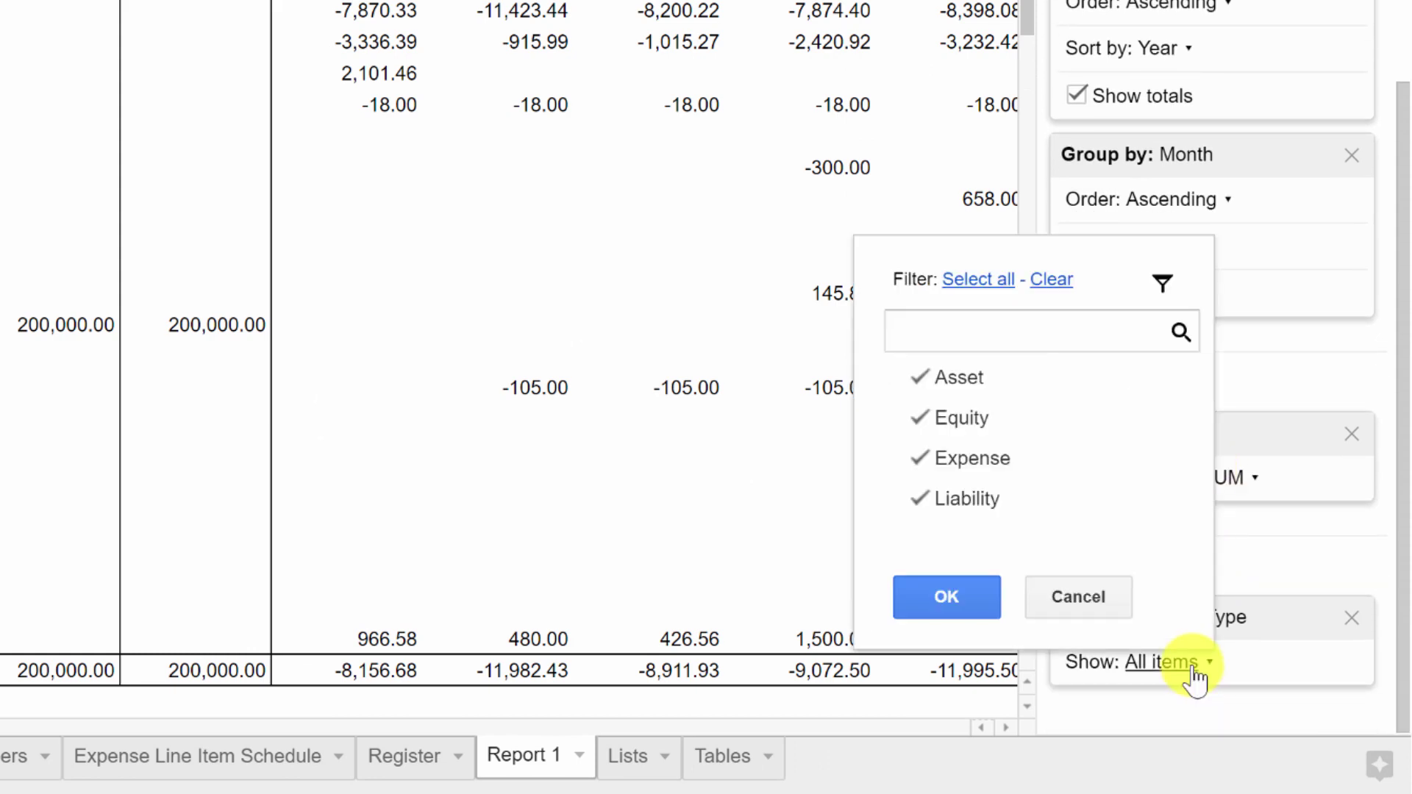
click(1052, 279)
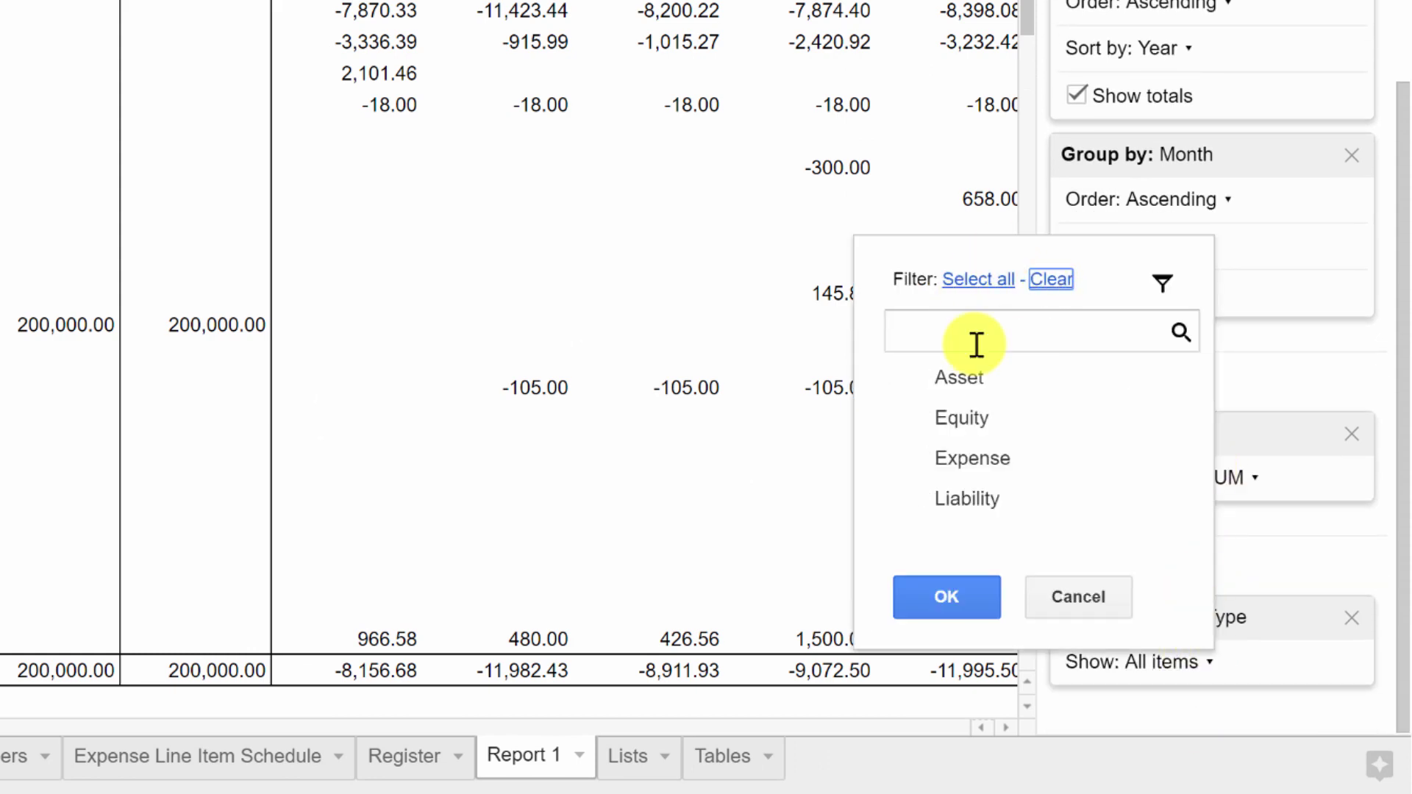
click(962, 458)
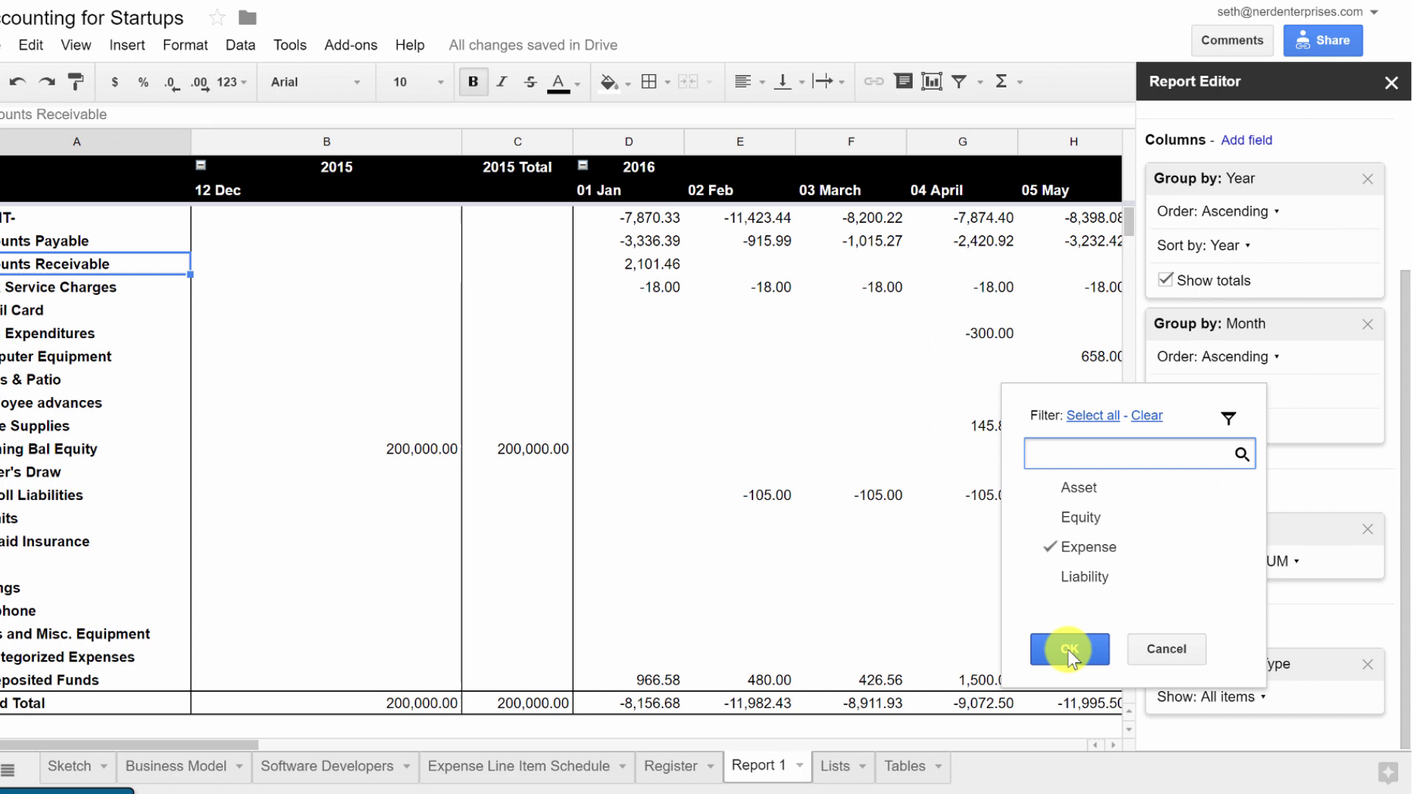
click(947, 597)
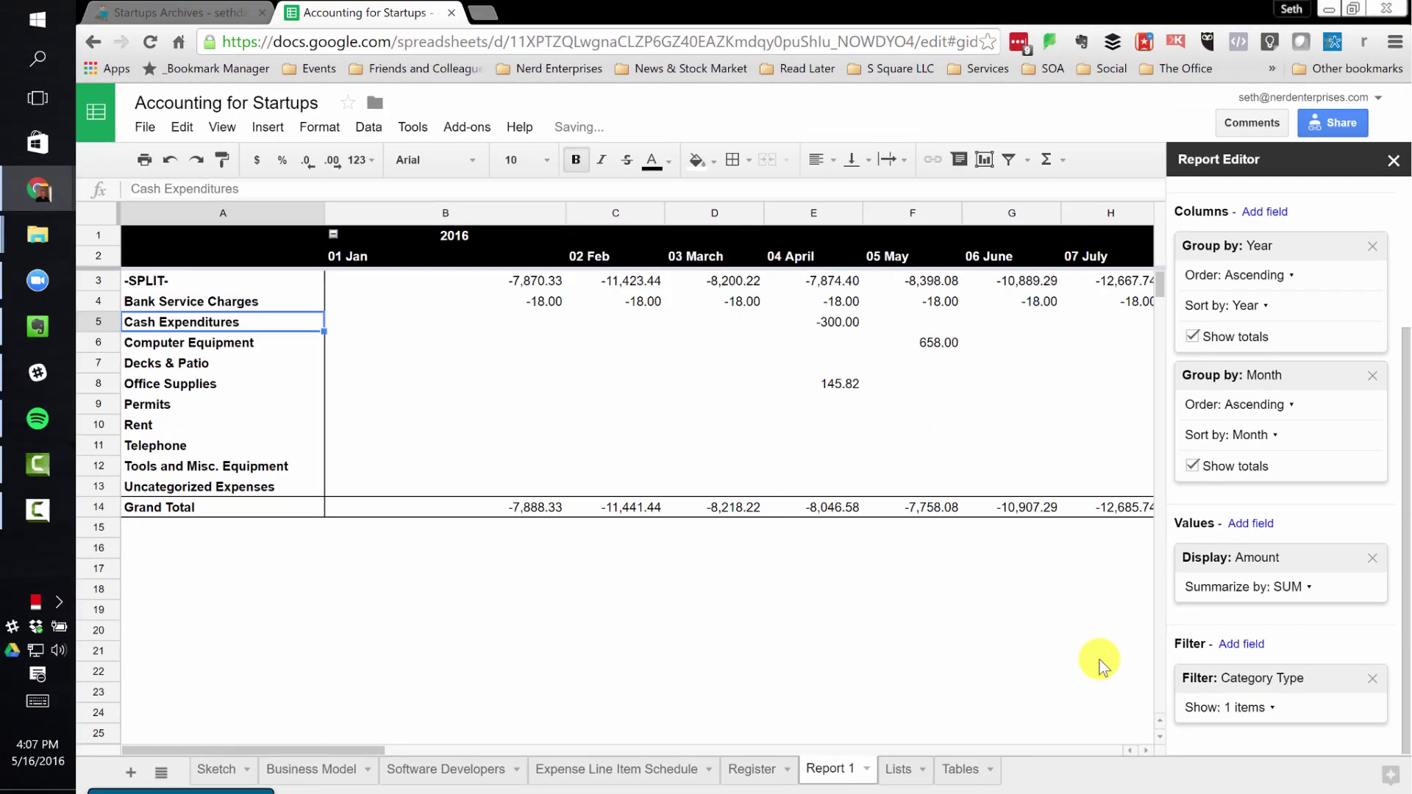
Examine the filtered category rows, including -SPLIT- and the rows from Bank Service Charges to Permits
click(514, 303)
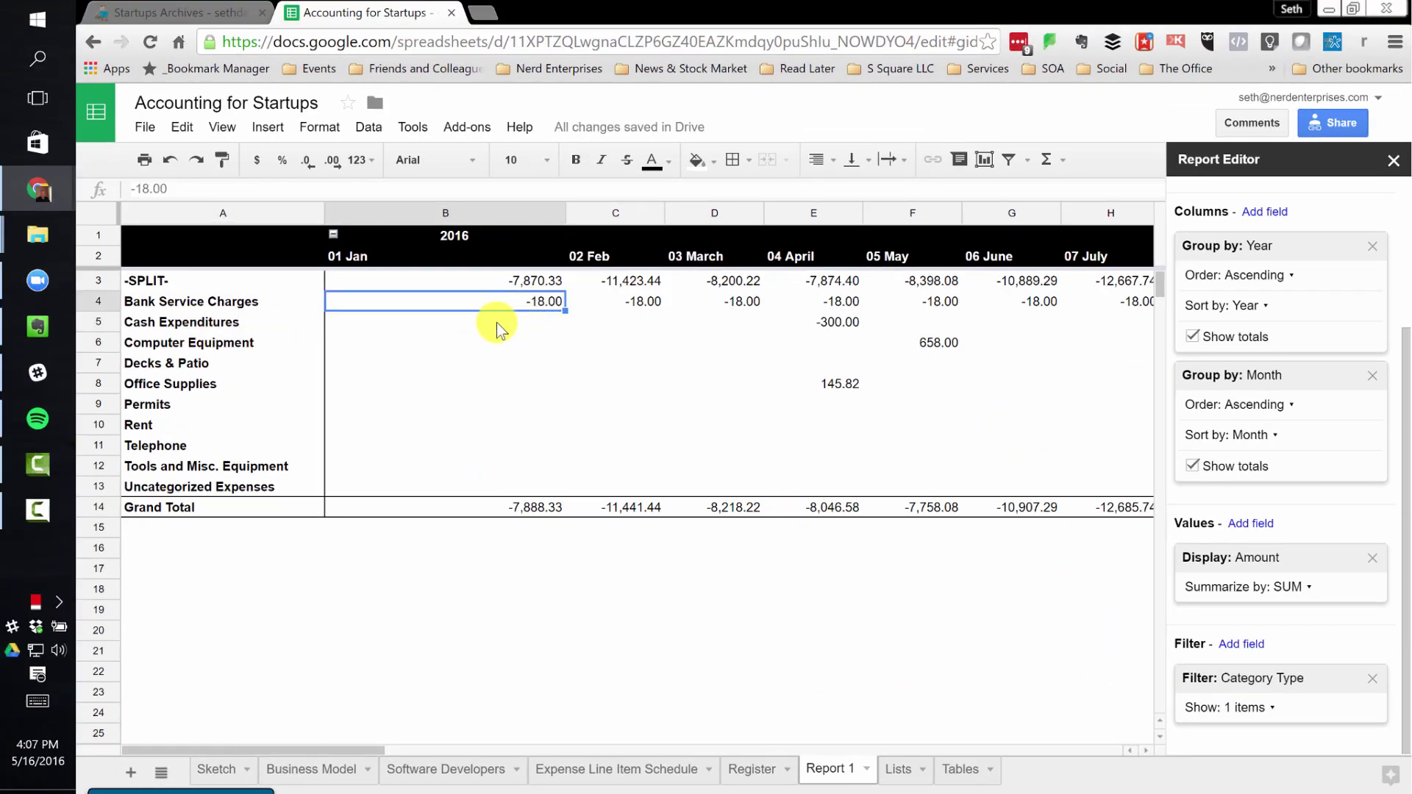
click(158, 283)
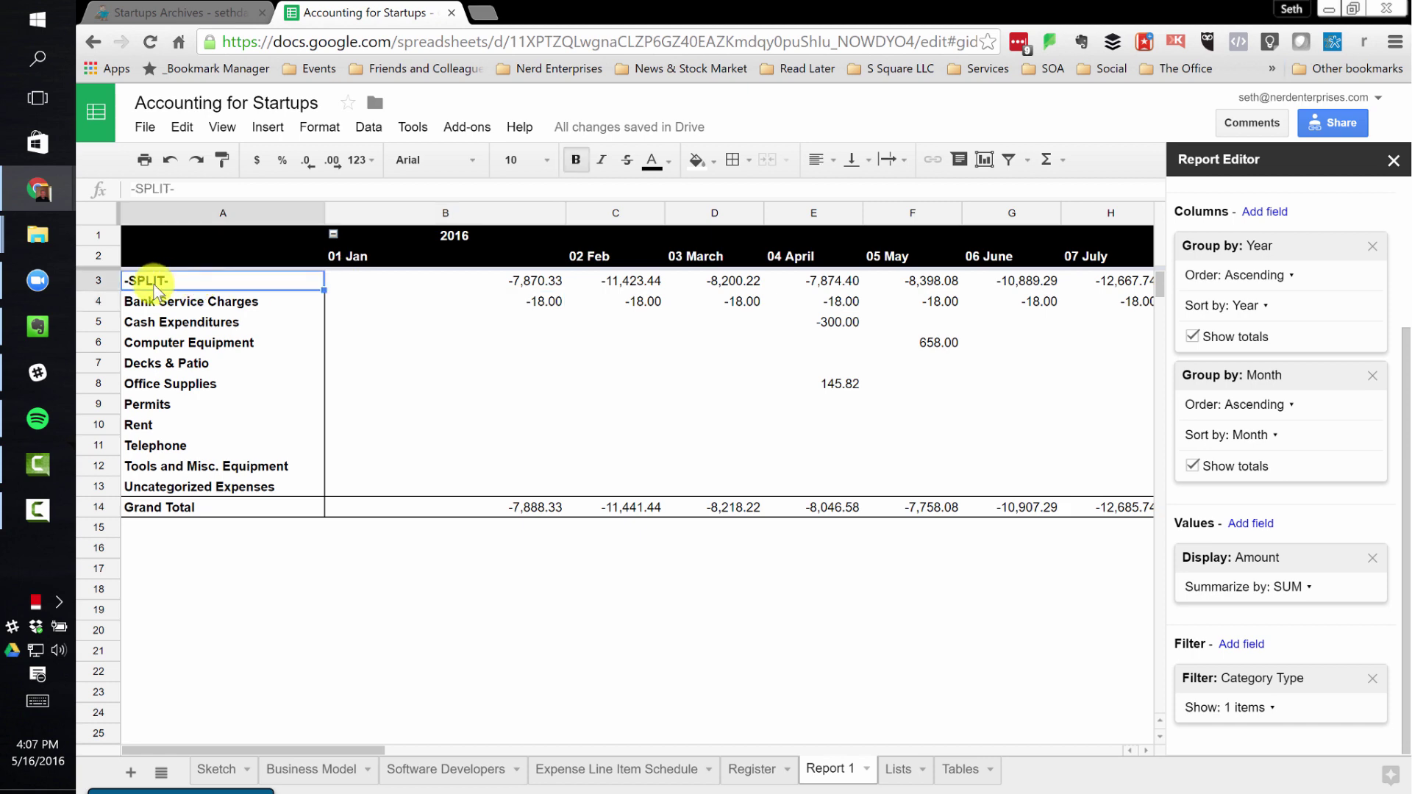
scroll(1301, 253, up, 3)
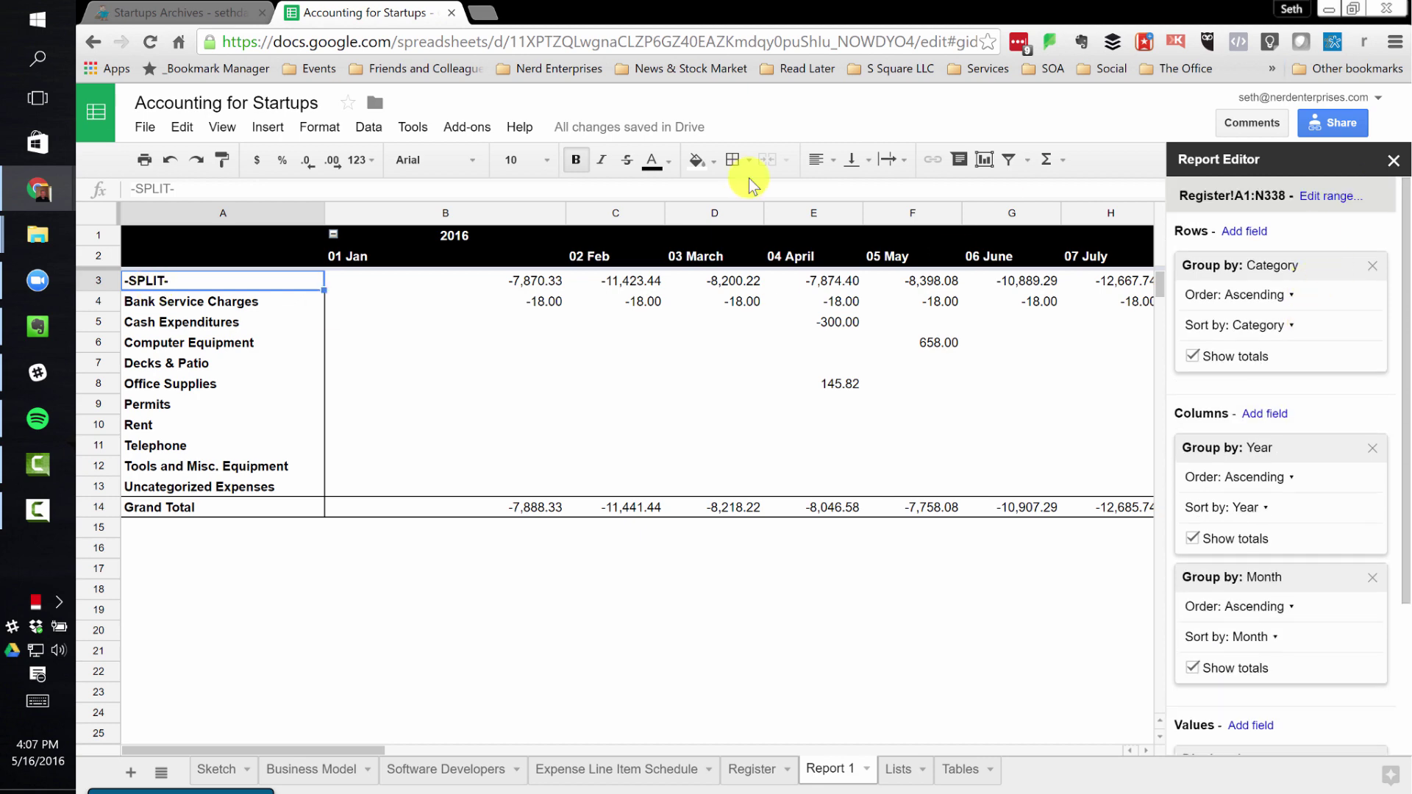
drag(99, 302, 95, 403)
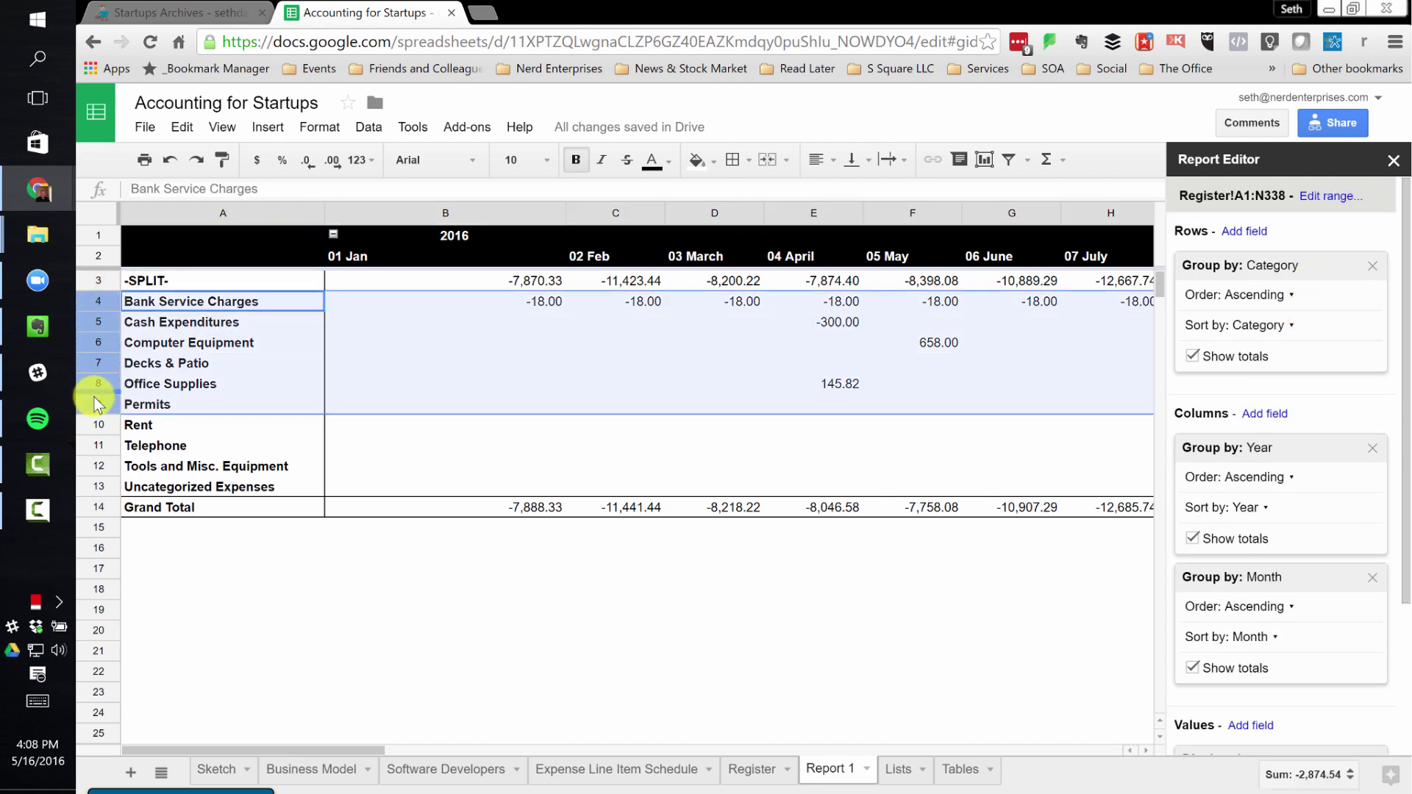
Look across the pivot table's 2016 month columns from 01 Jan to 12 Dec and the total columns, and return to 01 Jan
click(605, 257)
click(387, 254)
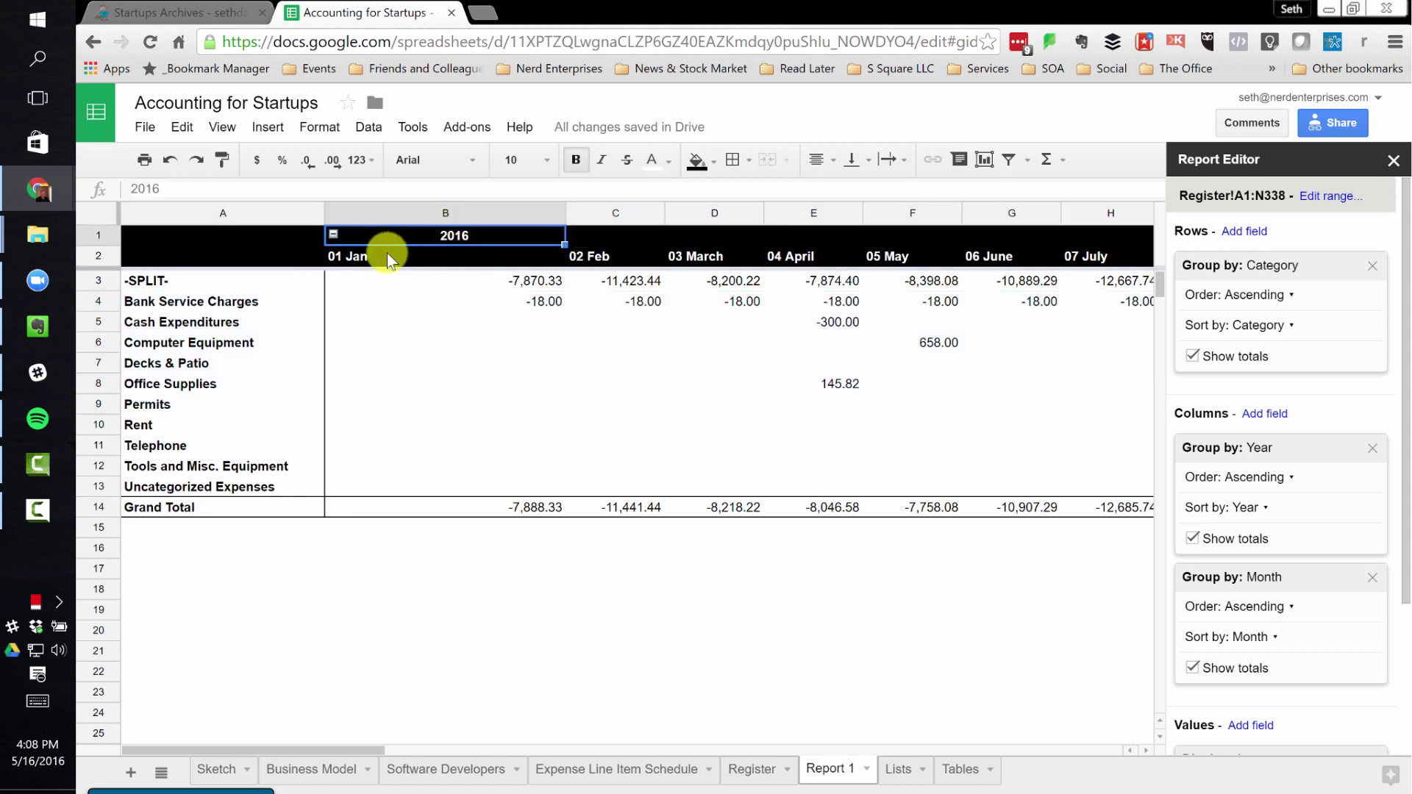
click(447, 234)
click(408, 256)
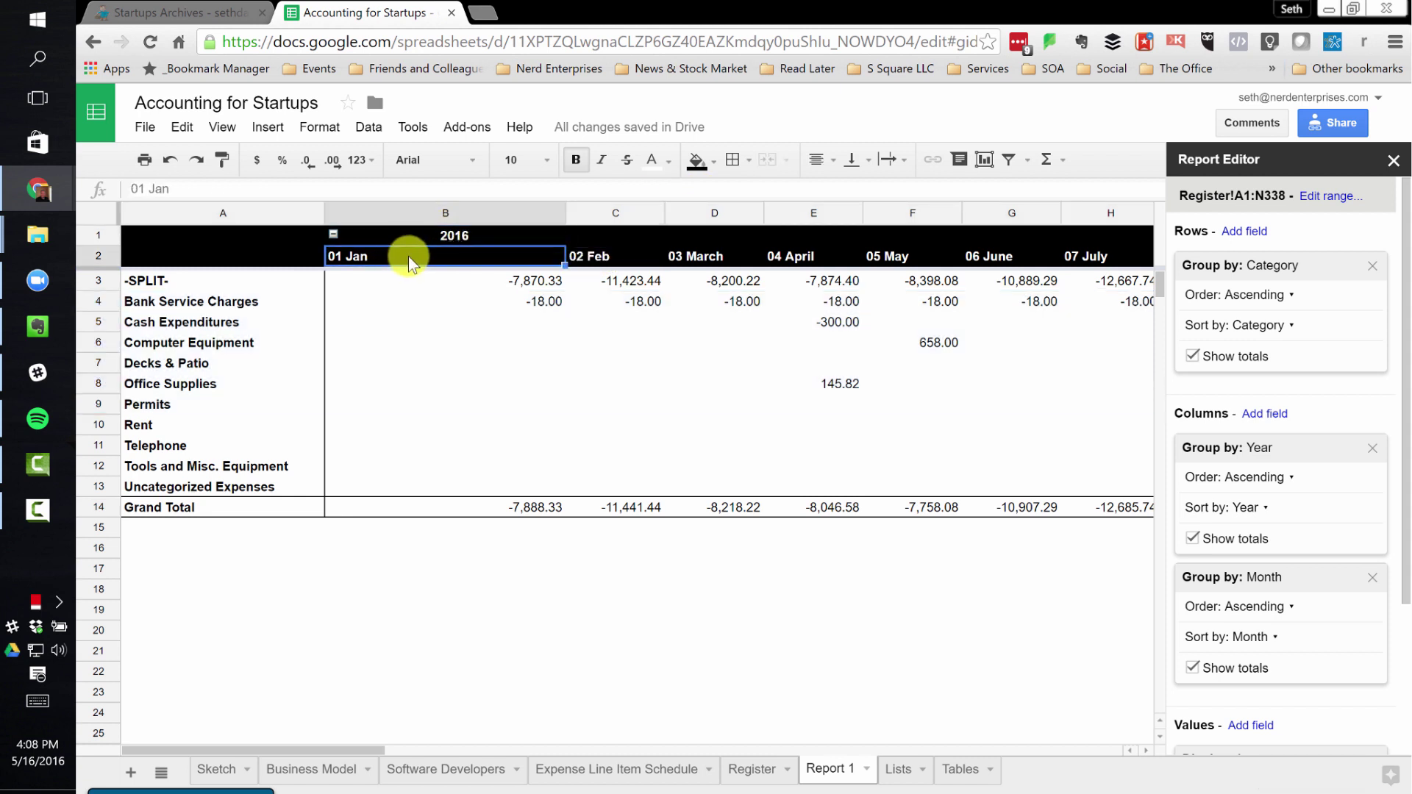
key(Right)
key(Right)
key(Right)
key(Right)
key(Right)
key(Right)
key(Right)
key(Right)
key(Right)
key(Right)
key(Right)
key(Right)
key(Right)
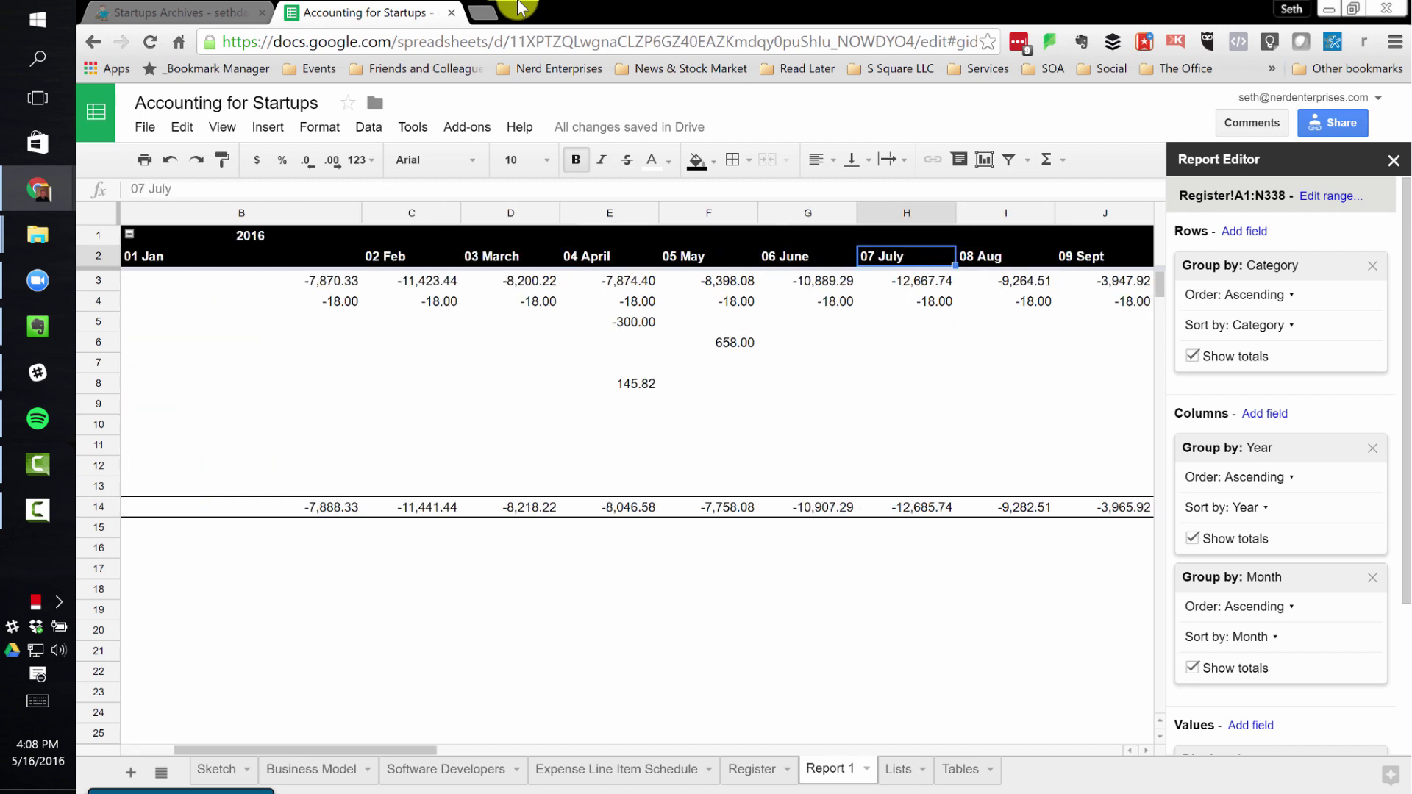
key(Left)
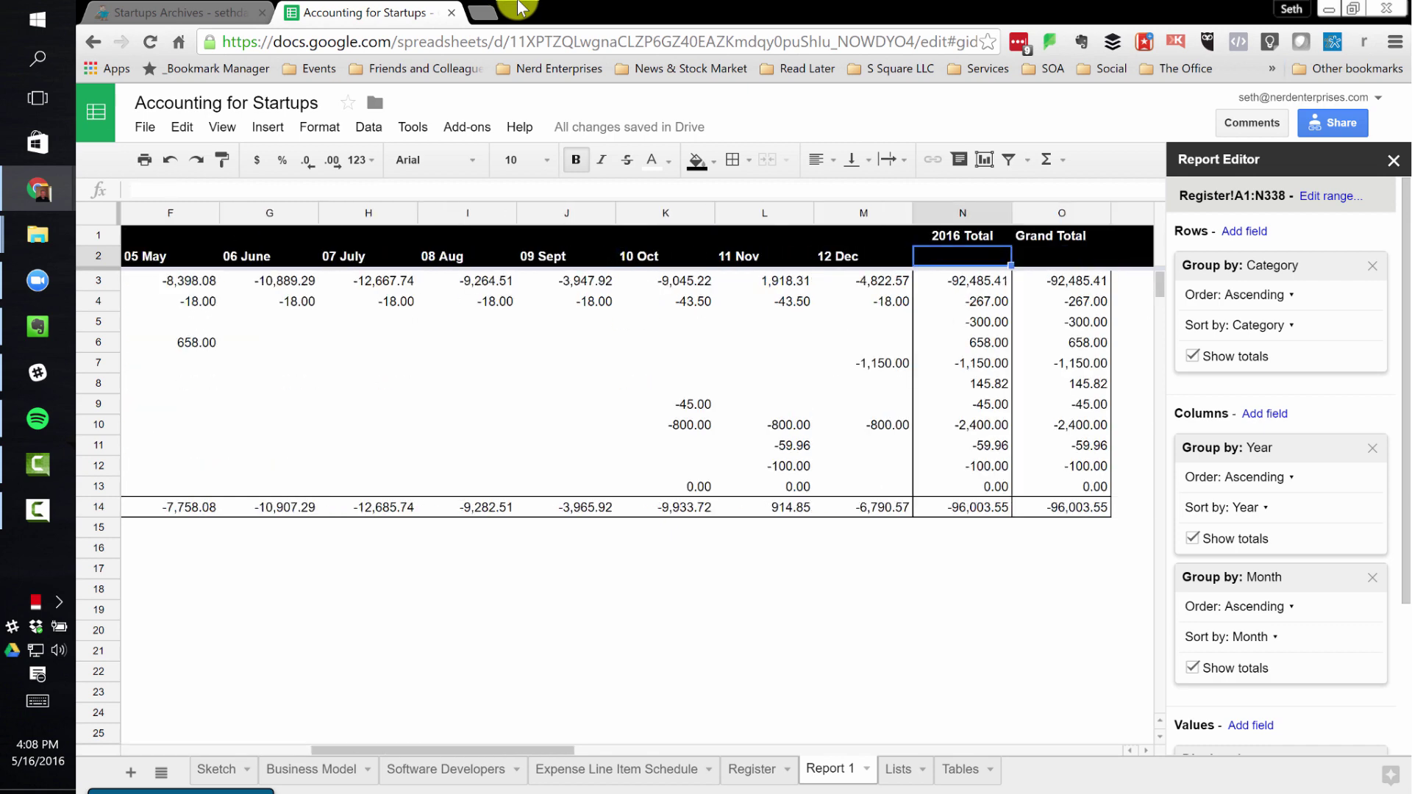
key(Up)
key(Down)
key(Right)
key(Right)
key(Left)
key(Left)
key(Left)
key(Left)
key(Left)
key(Left)
key(Left)
key(Left)
key(Left)
key(Left)
key(Left)
key(Left)
key(Left)
key(Left)
key(Left)
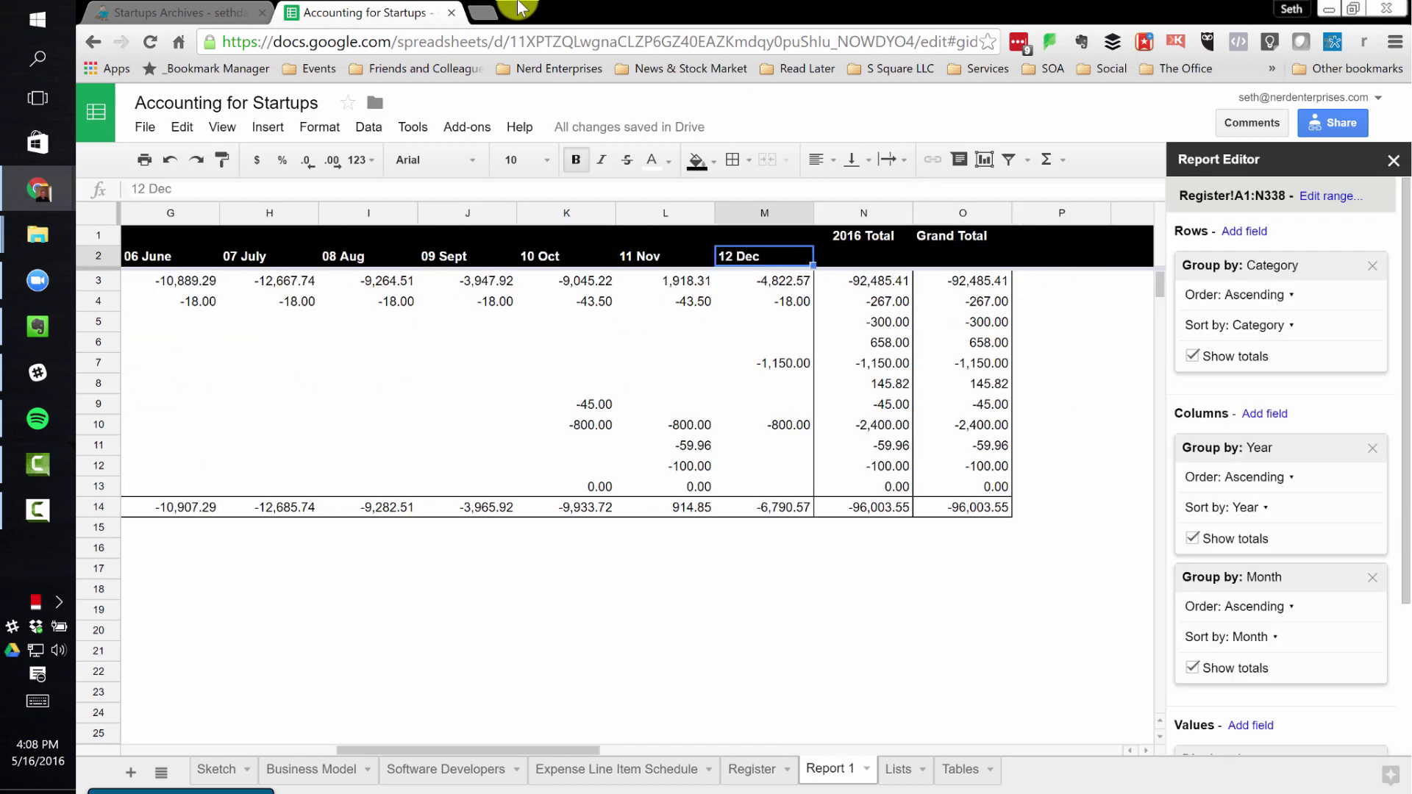
key(Right)
key(Left)
key(Right)
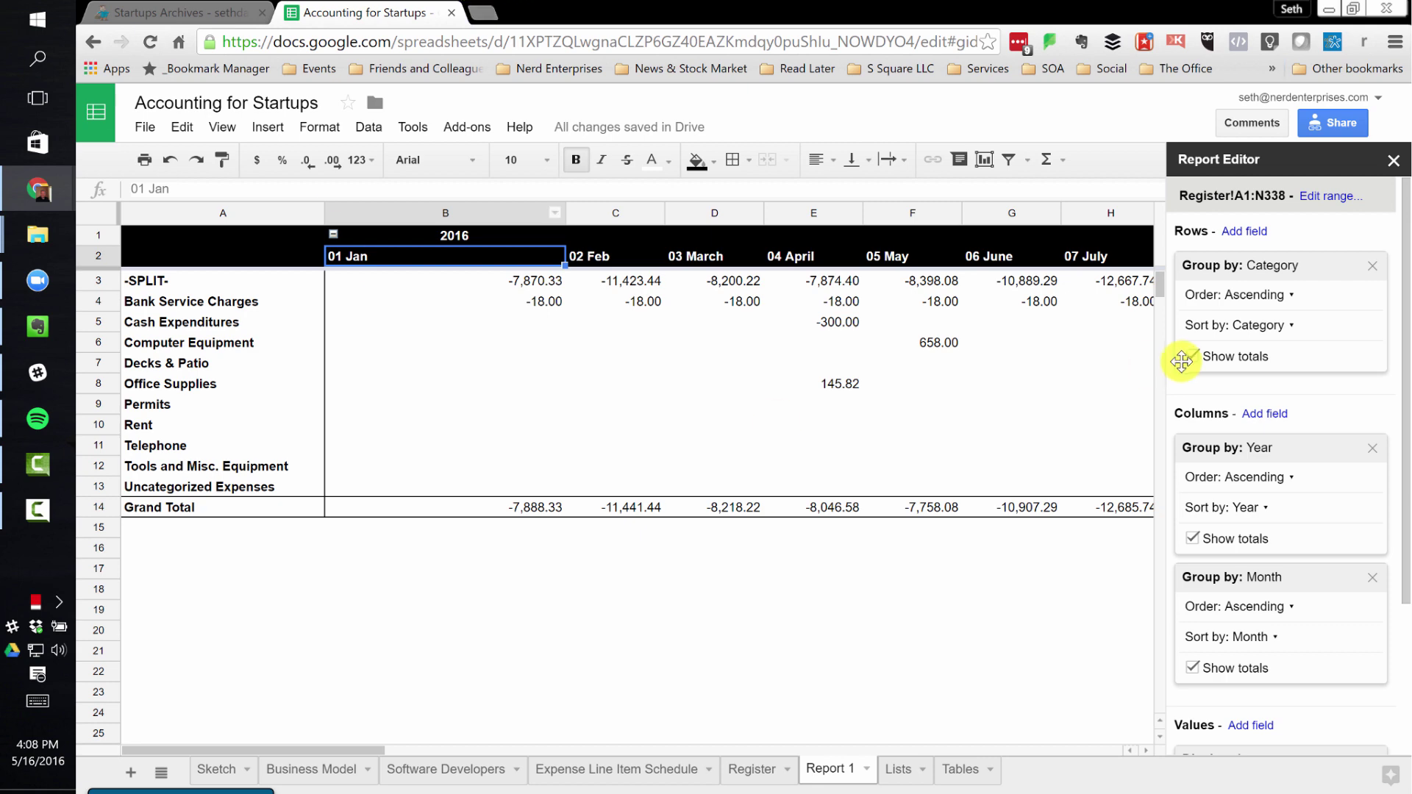
Include Equity alongside Expense in the pivot table's Category Type filter
scroll(1261, 514, down, 3)
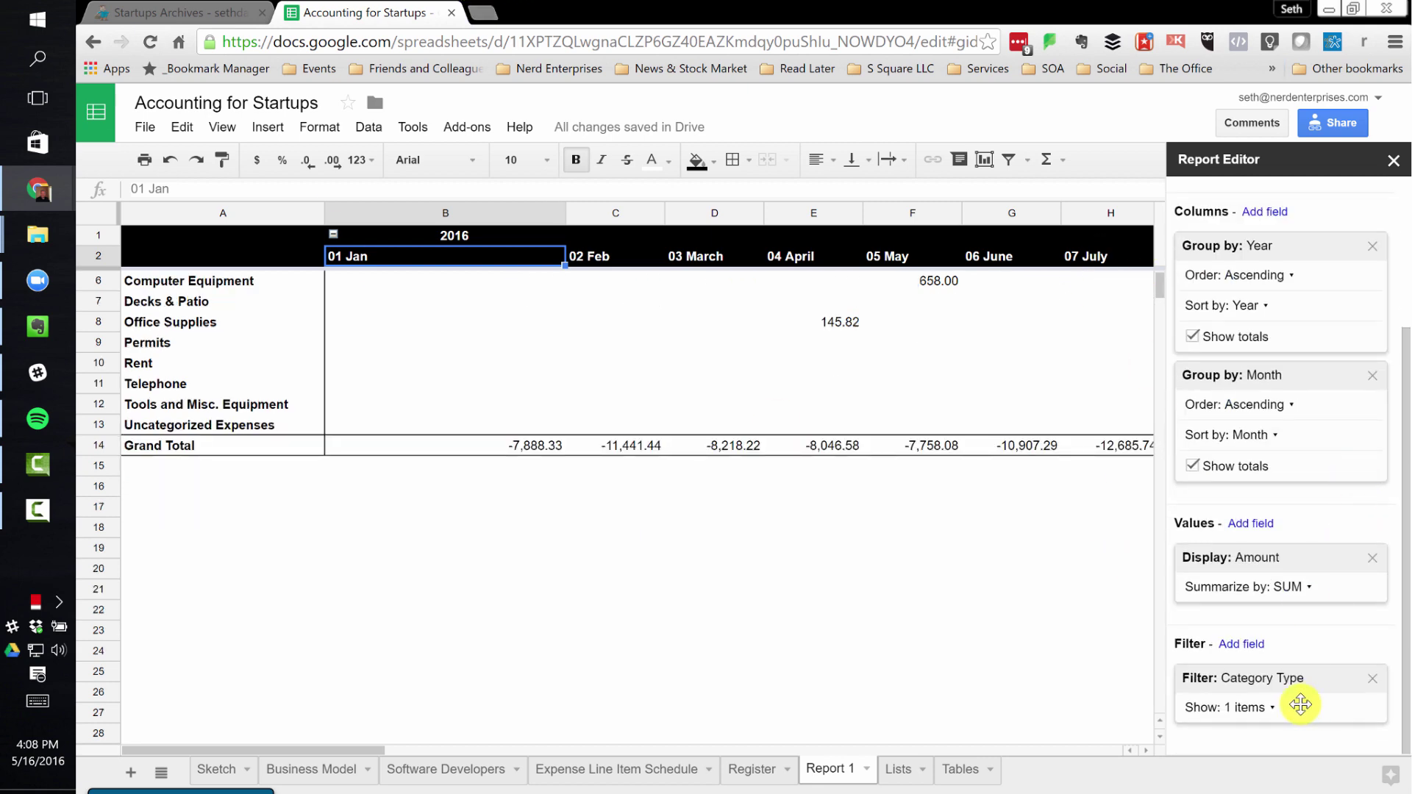
click(1272, 708)
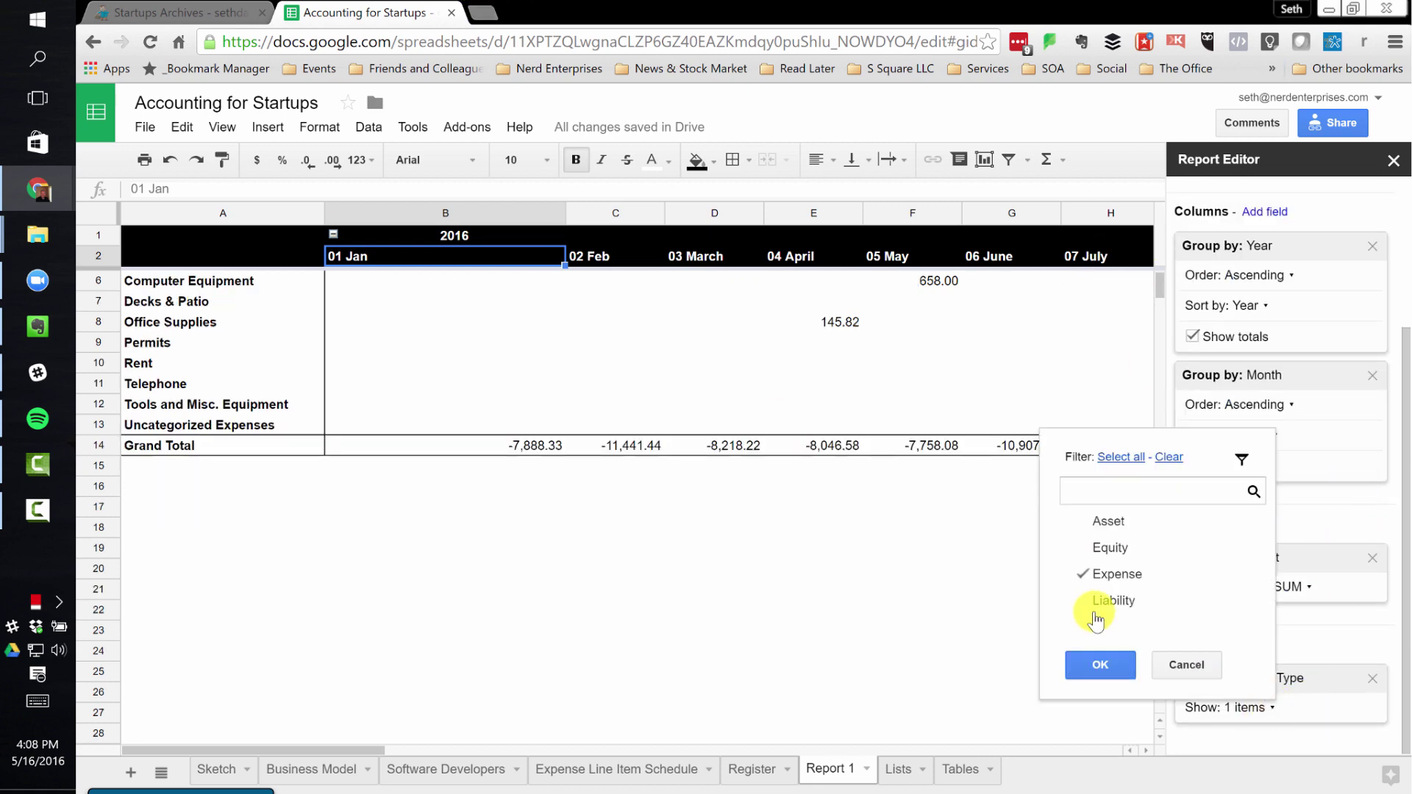
click(1109, 547)
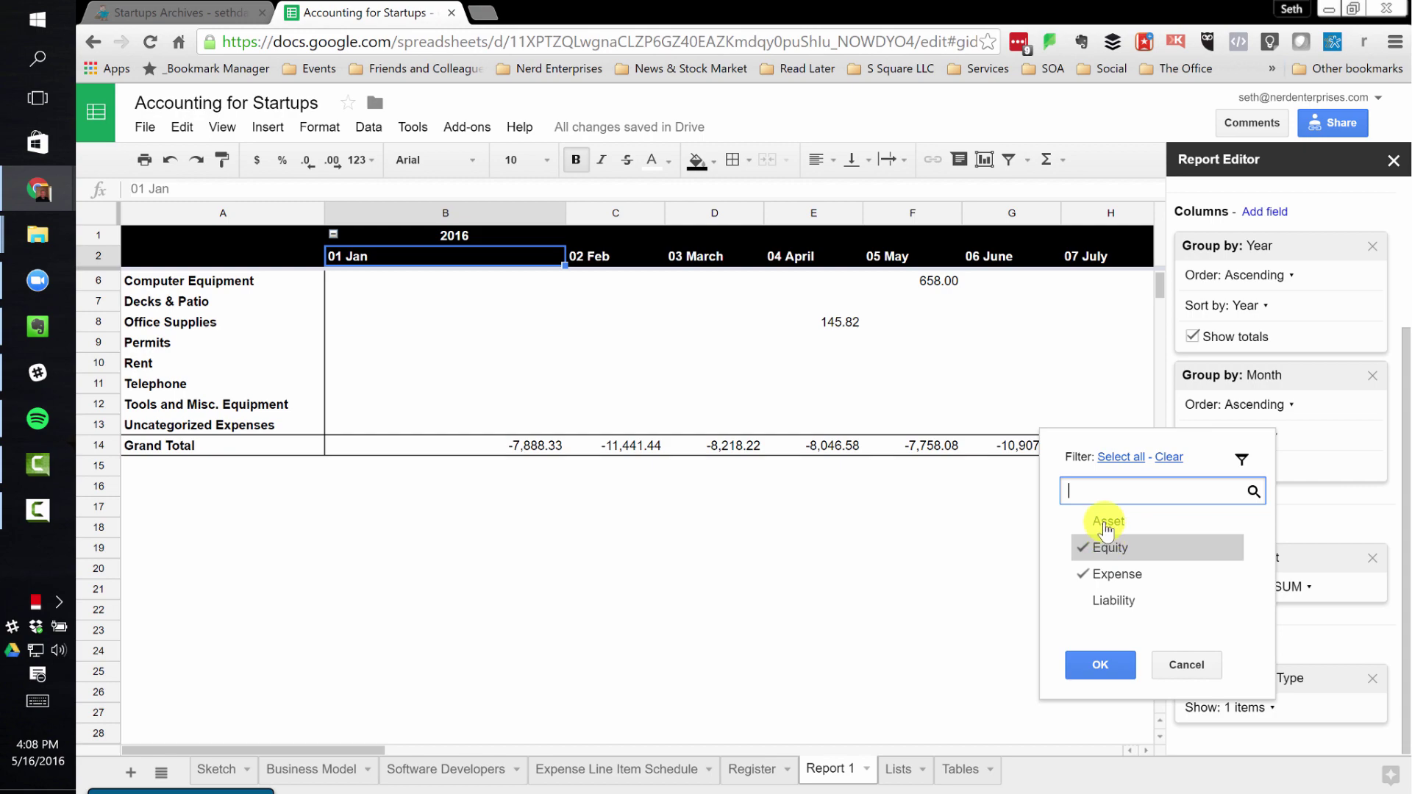
click(1101, 664)
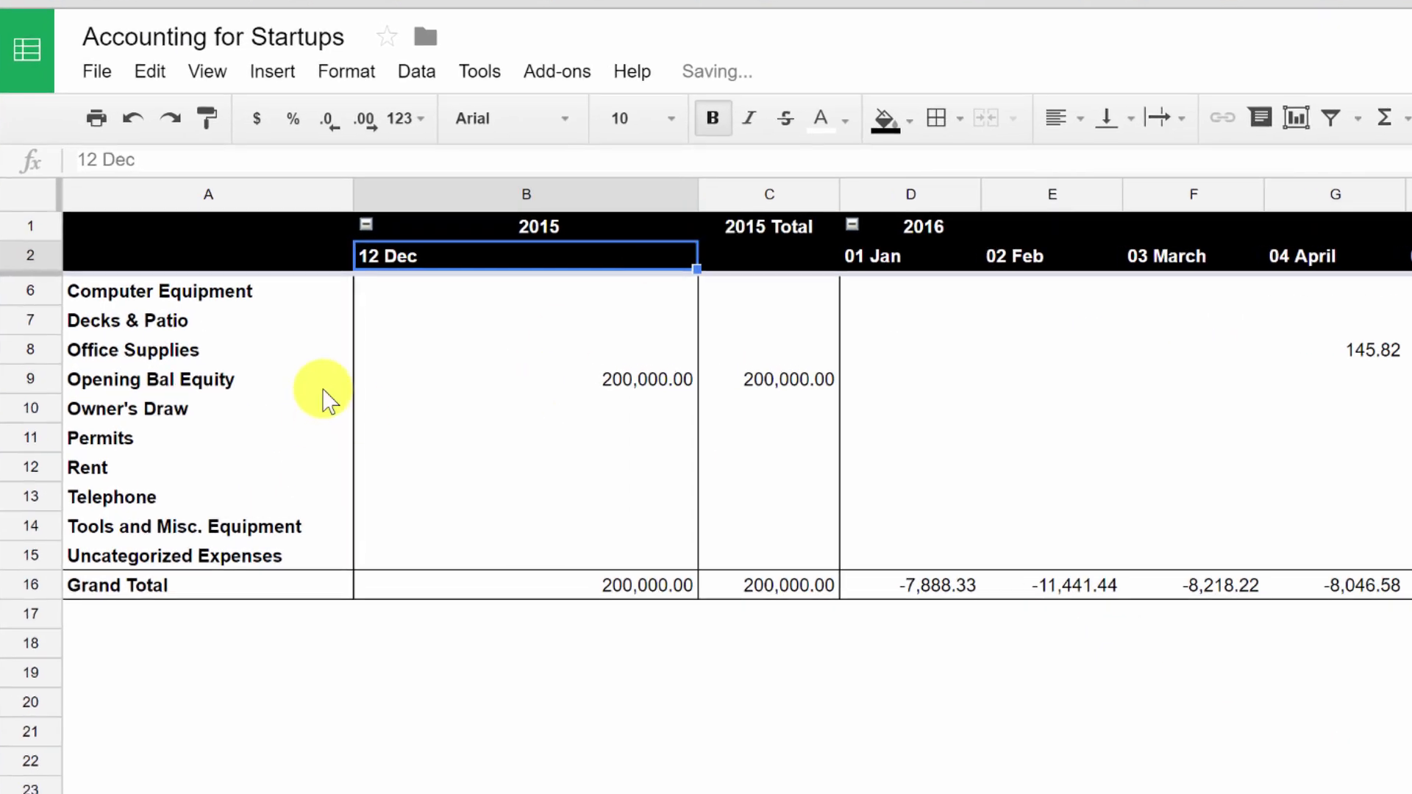
Inspect the Opening Bal Equity row and its 12 Dec 2015 amount, and check the items selected in the Category Type filter
click(633, 382)
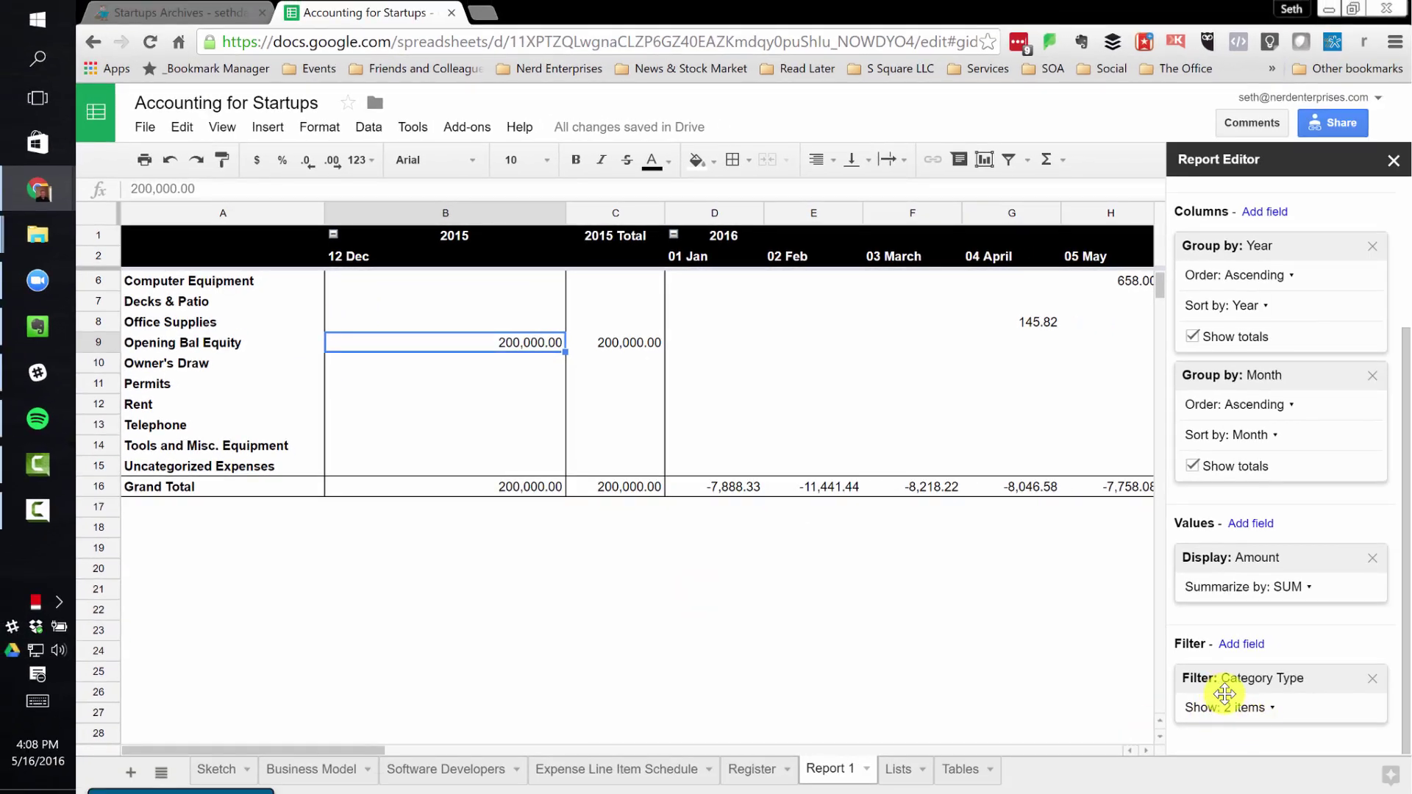
click(1225, 693)
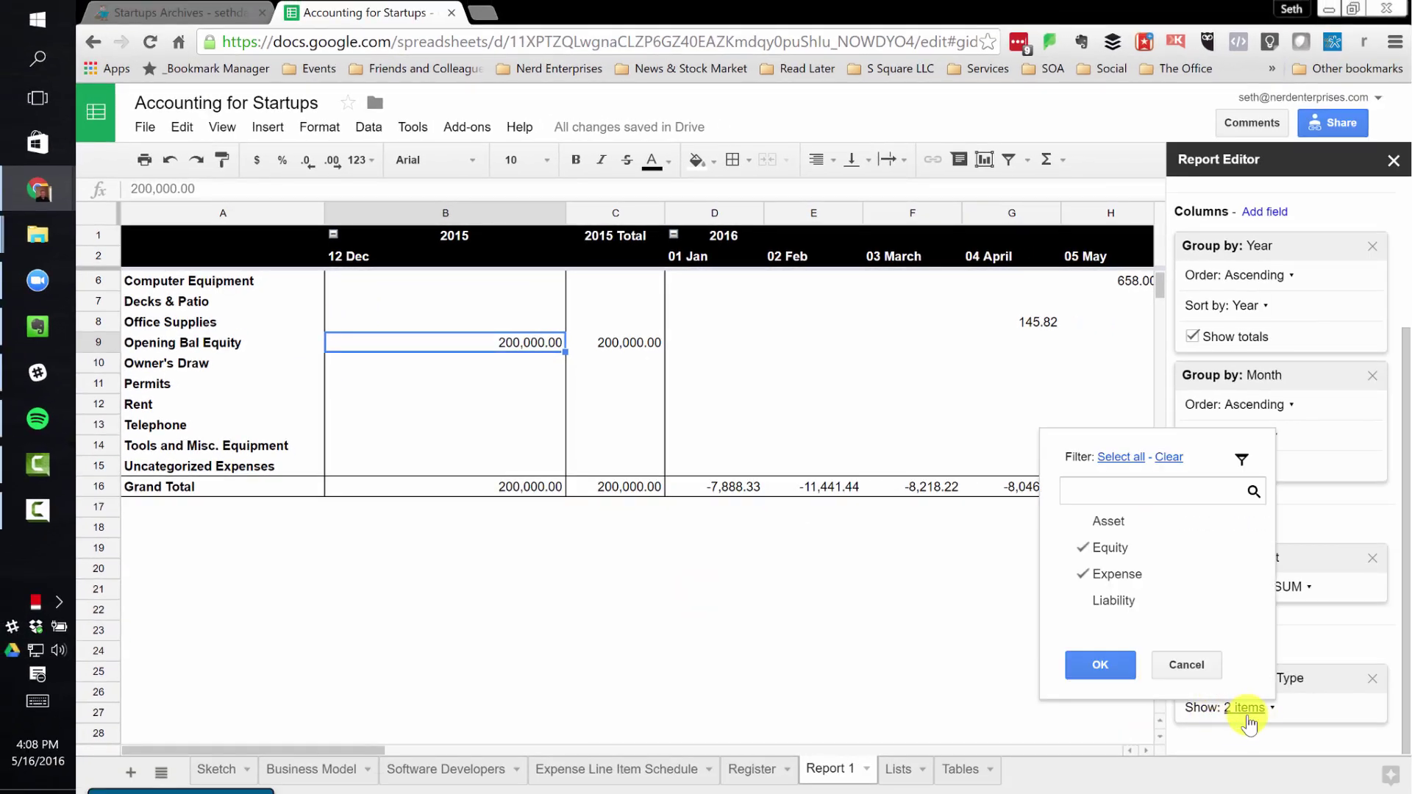
click(880, 553)
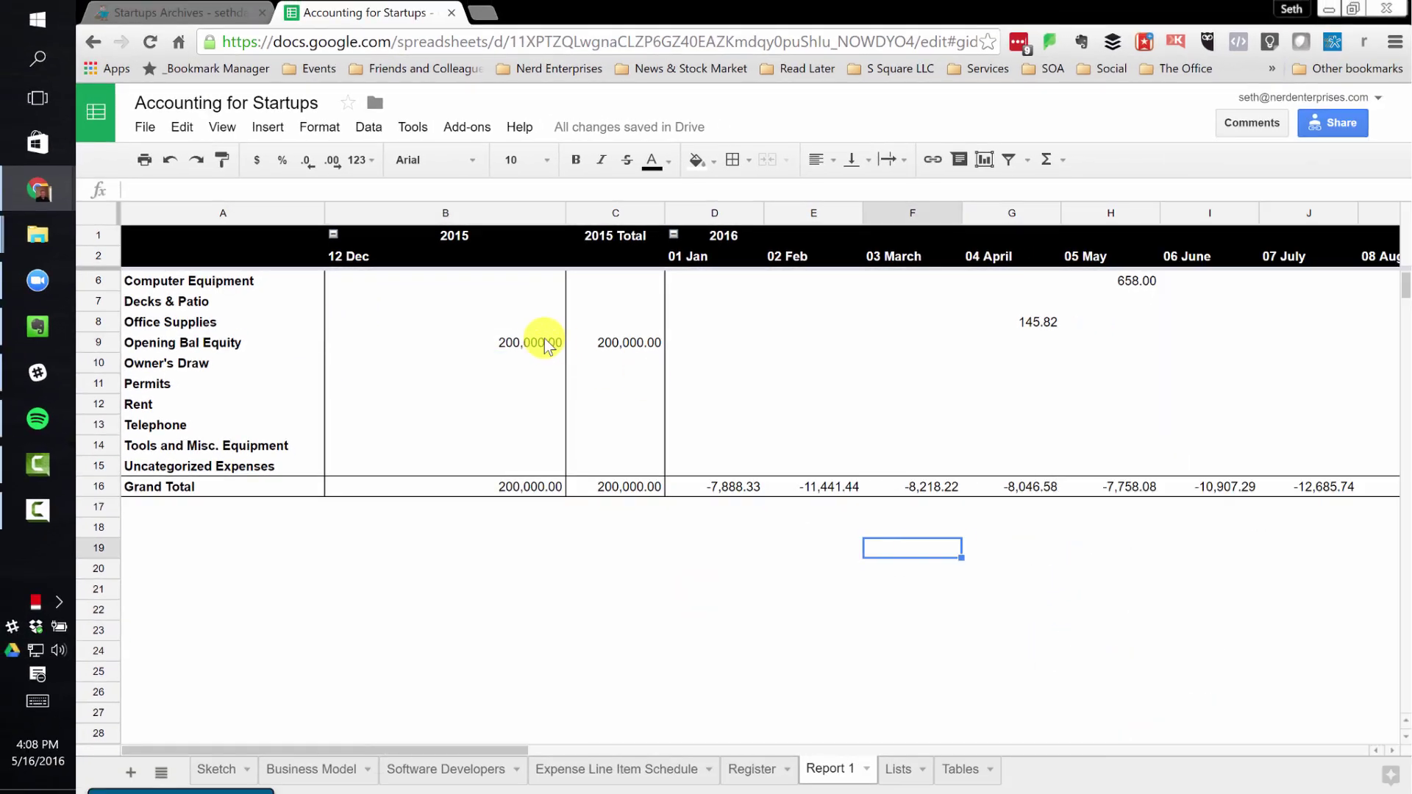
click(544, 343)
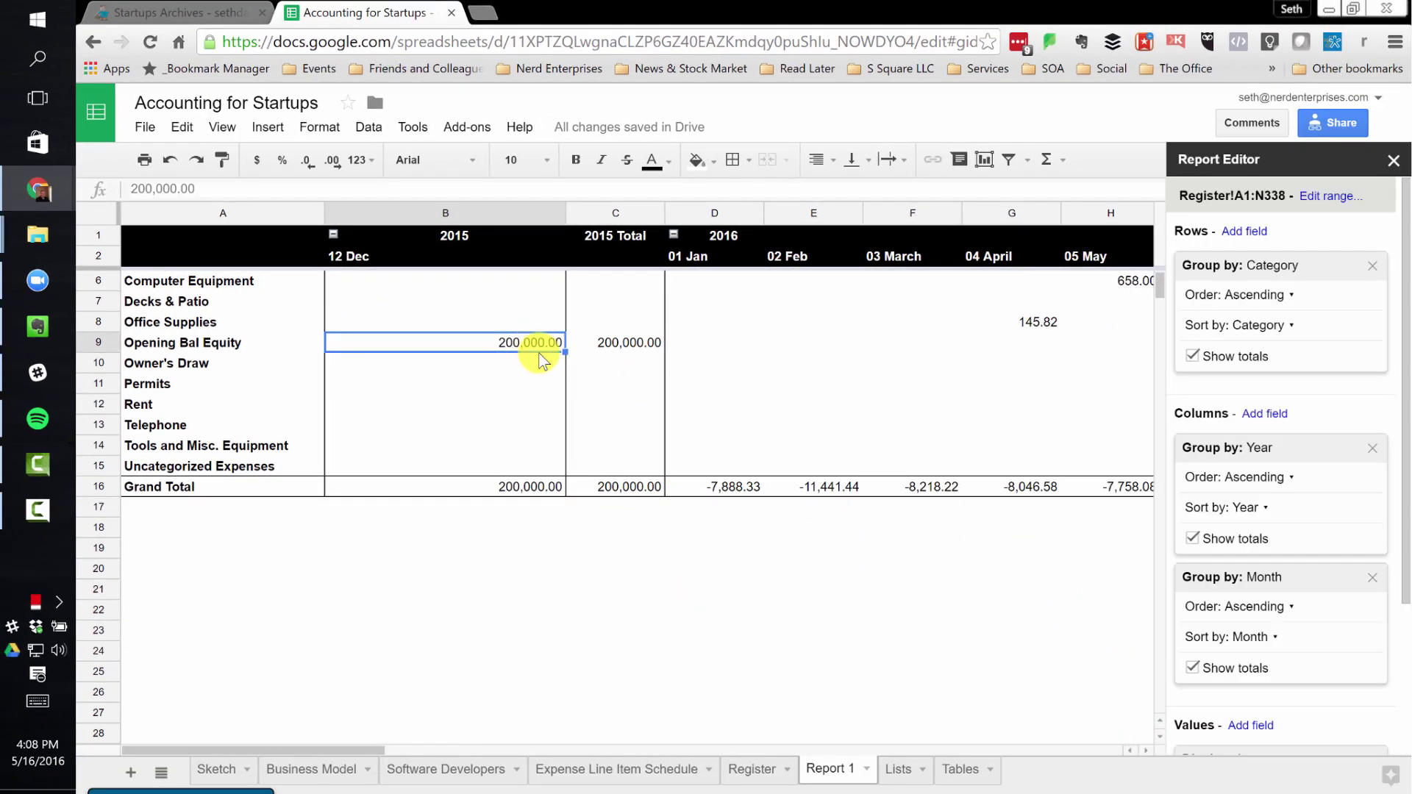
click(102, 341)
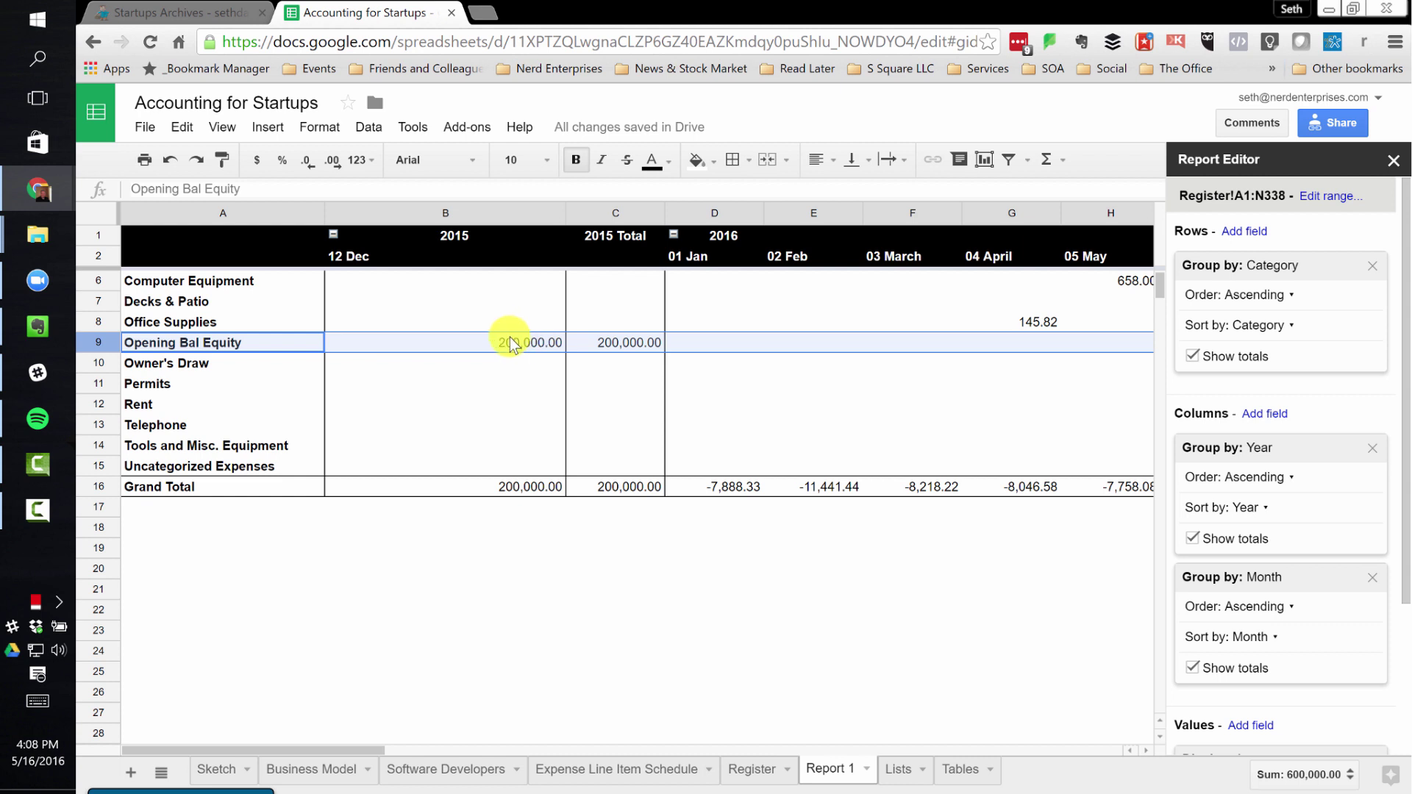
Exclude Equity from the Category Type filter, leaving only Expense selected
scroll(1250, 676, down, 3)
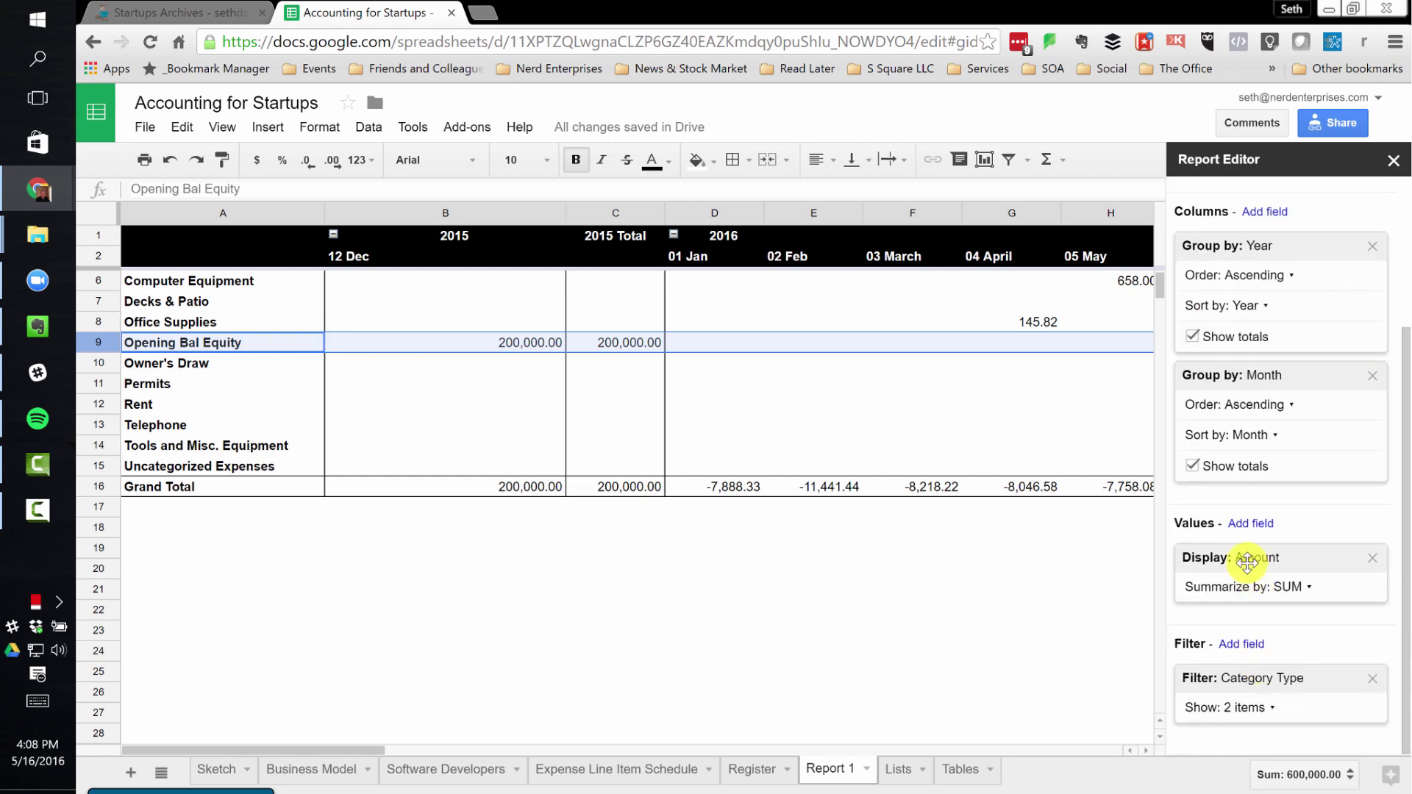
click(1248, 708)
click(1101, 548)
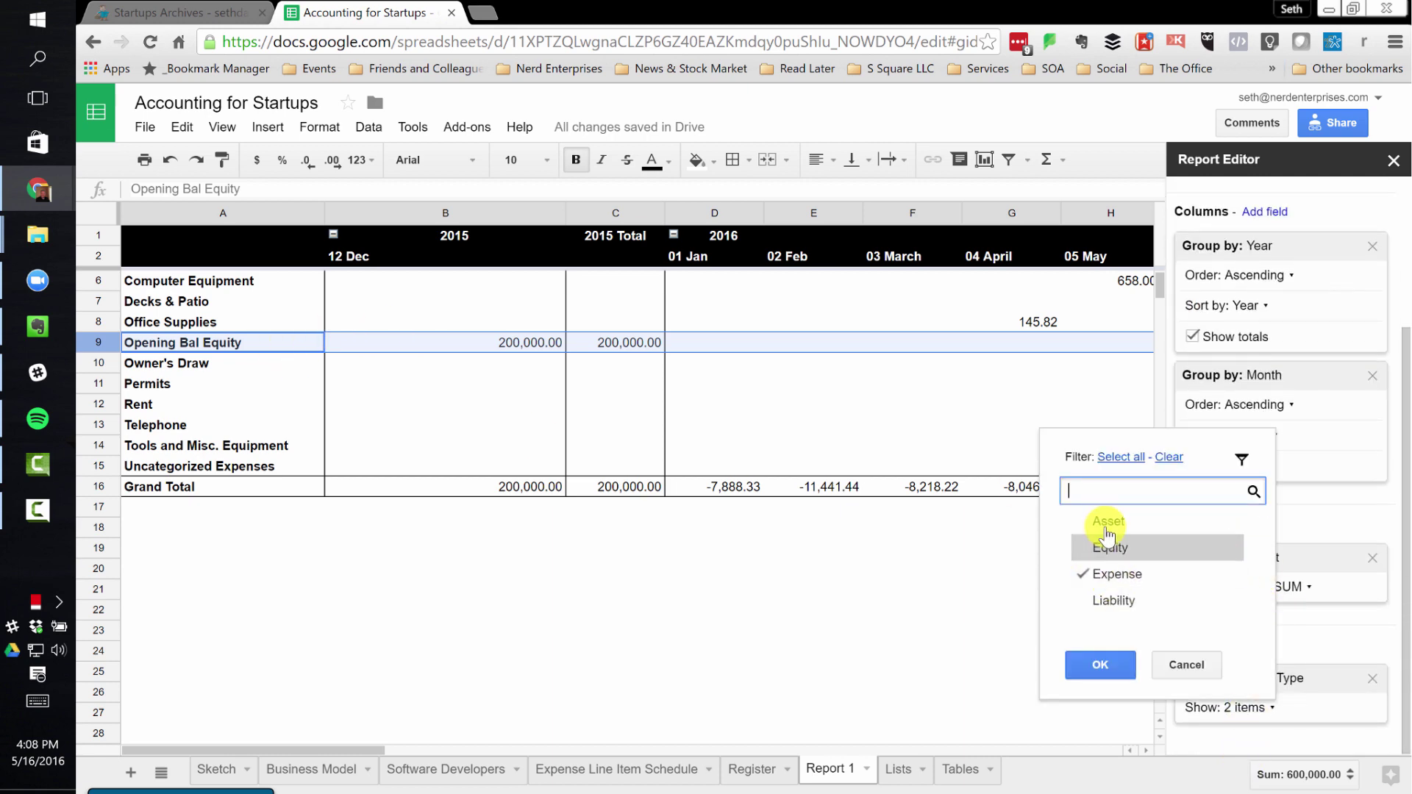
click(1101, 665)
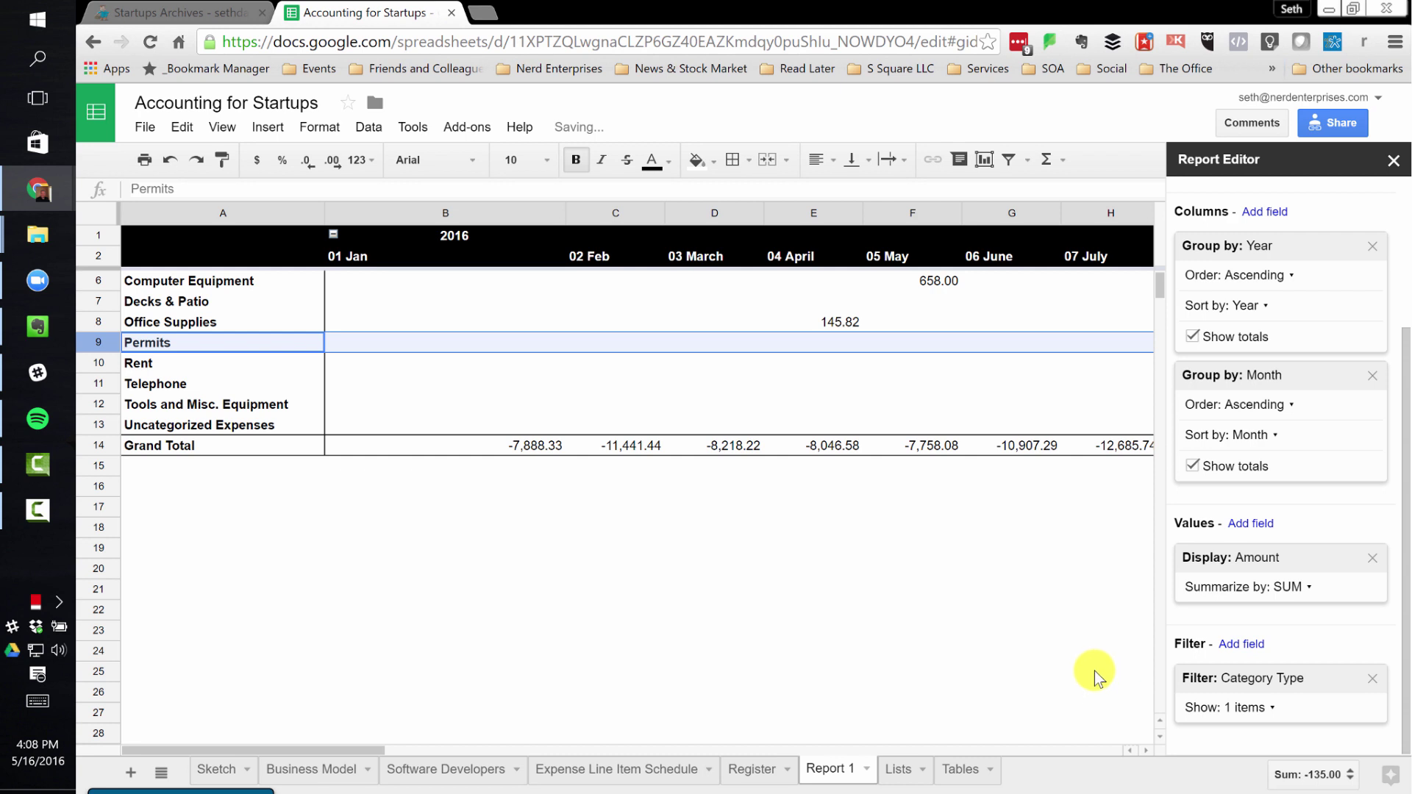
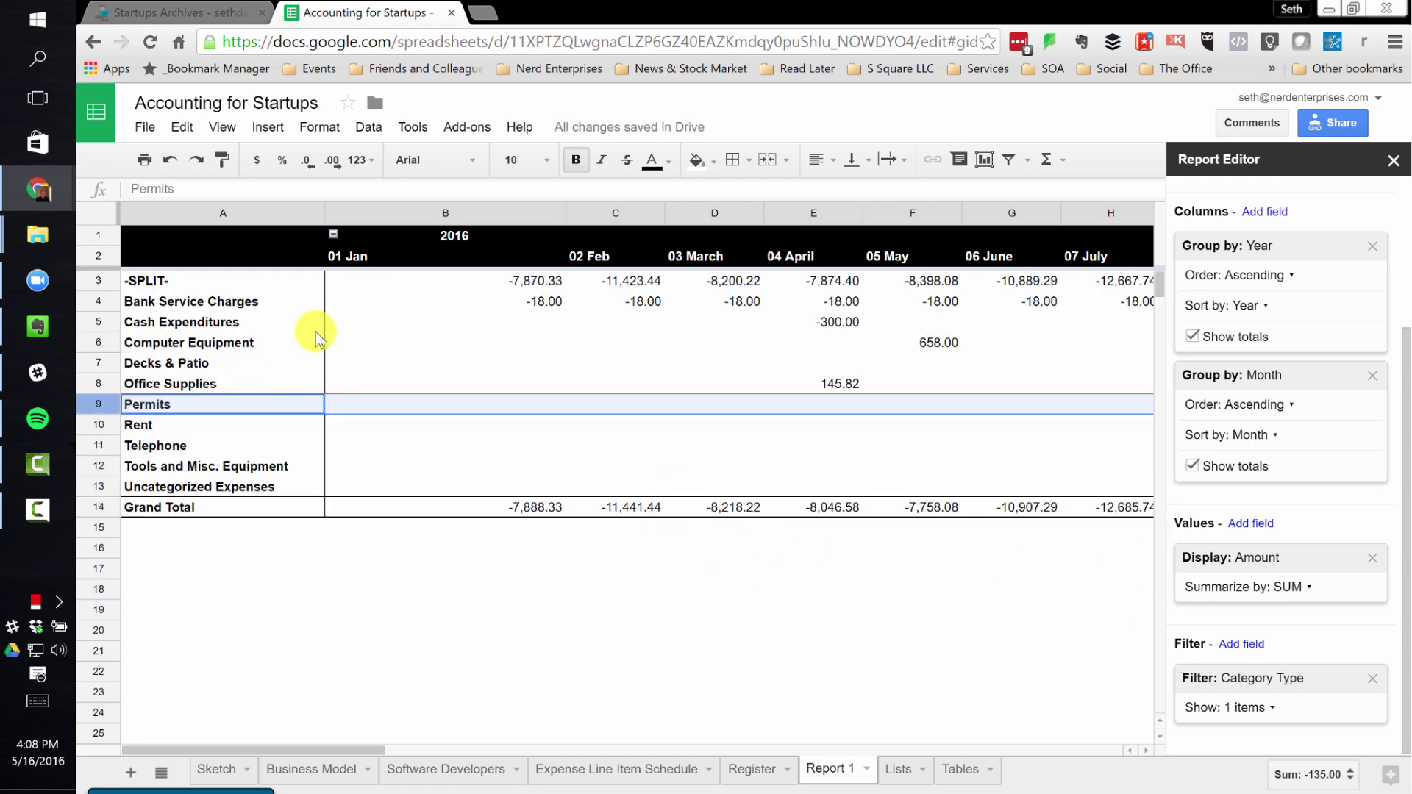
Examine the -SPLIT- category row and its 01 Jan amount
click(156, 279)
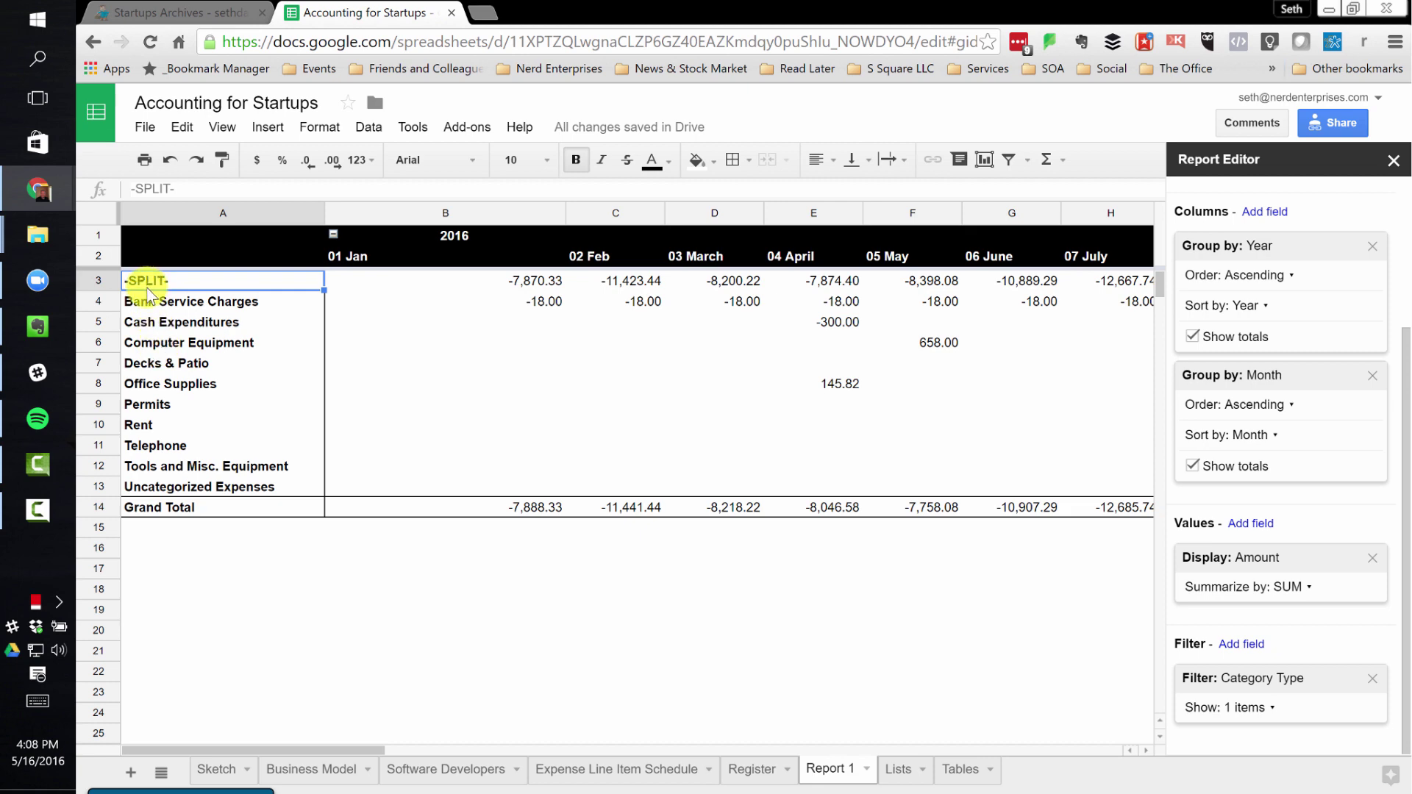
click(545, 288)
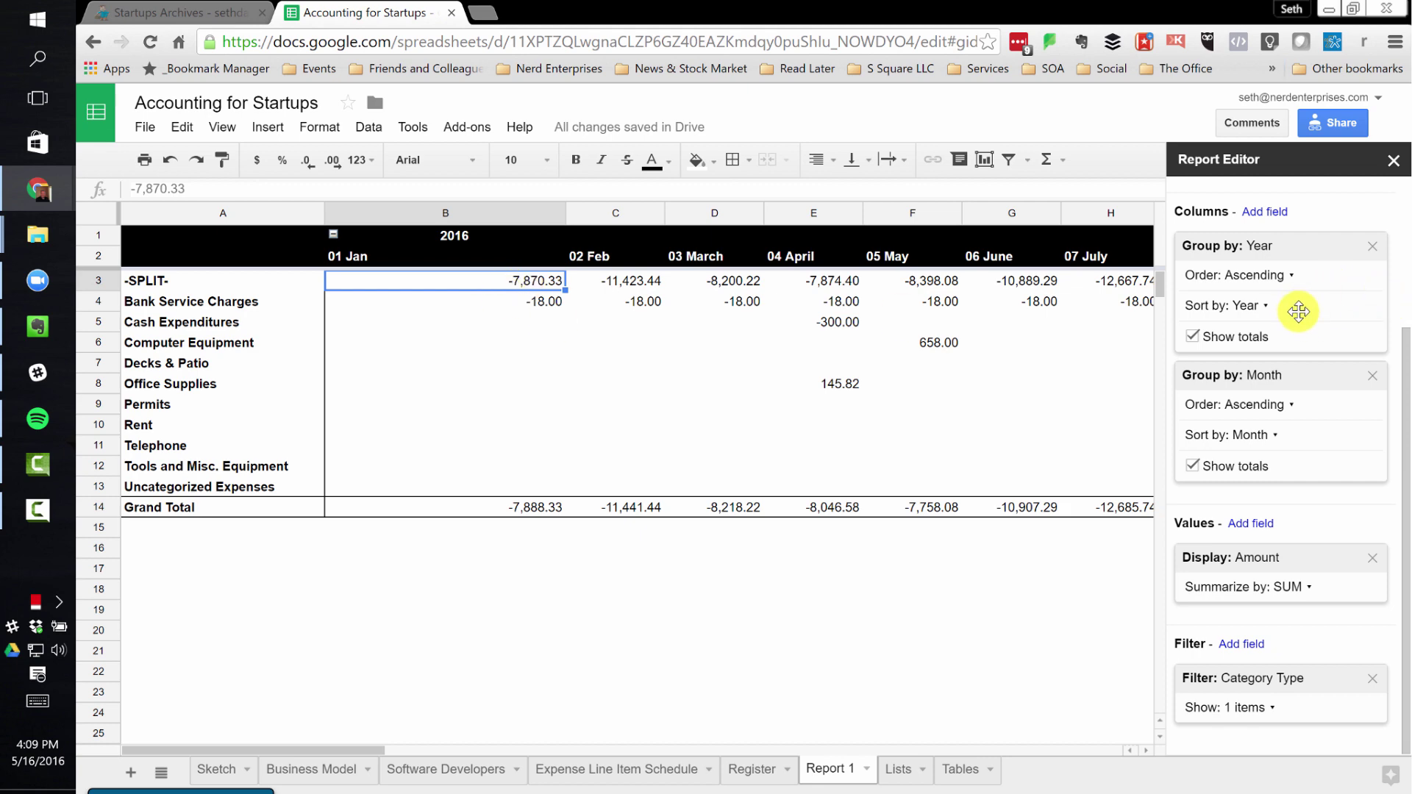
Add Name as a second row grouping under Category in the pivot table
scroll(1251, 245, up, 3)
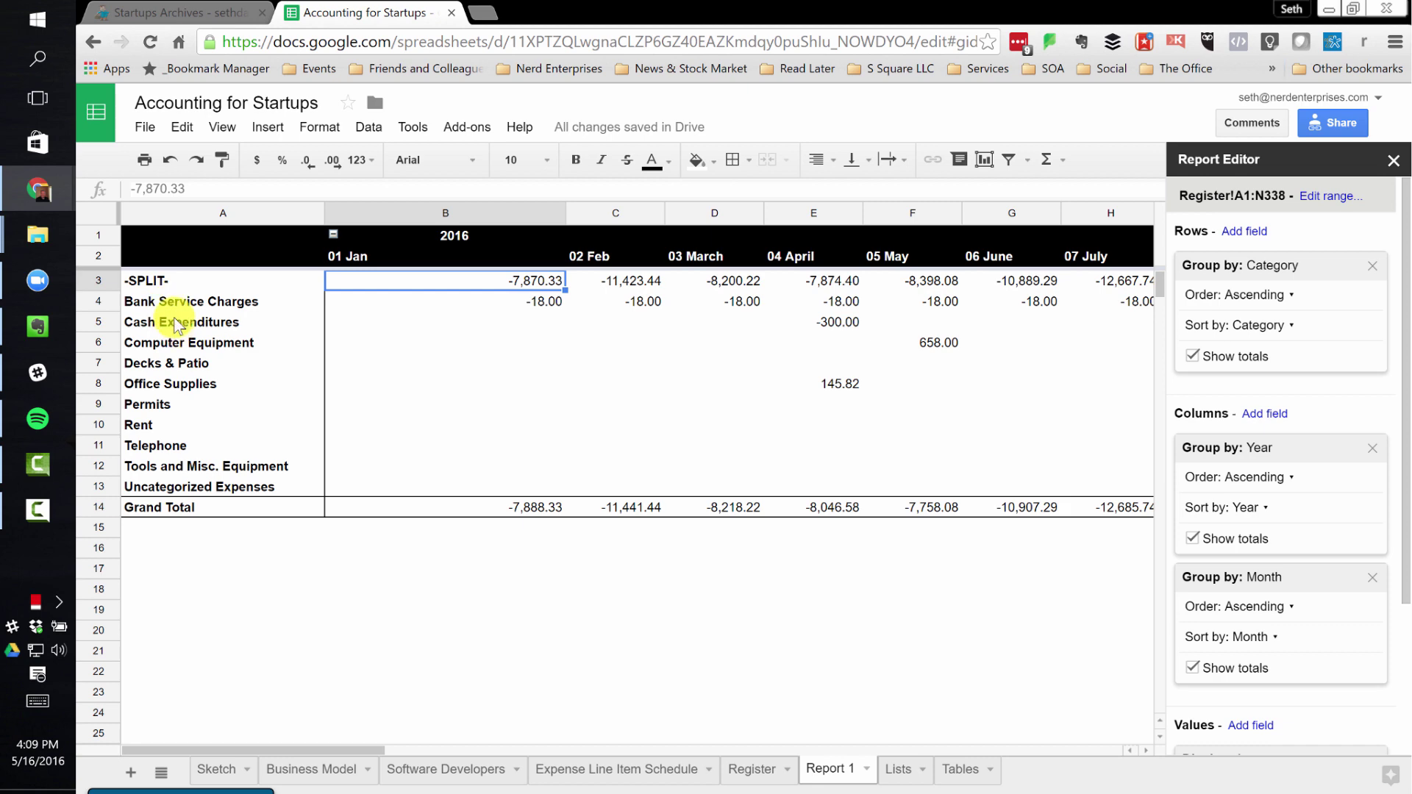
click(96, 301)
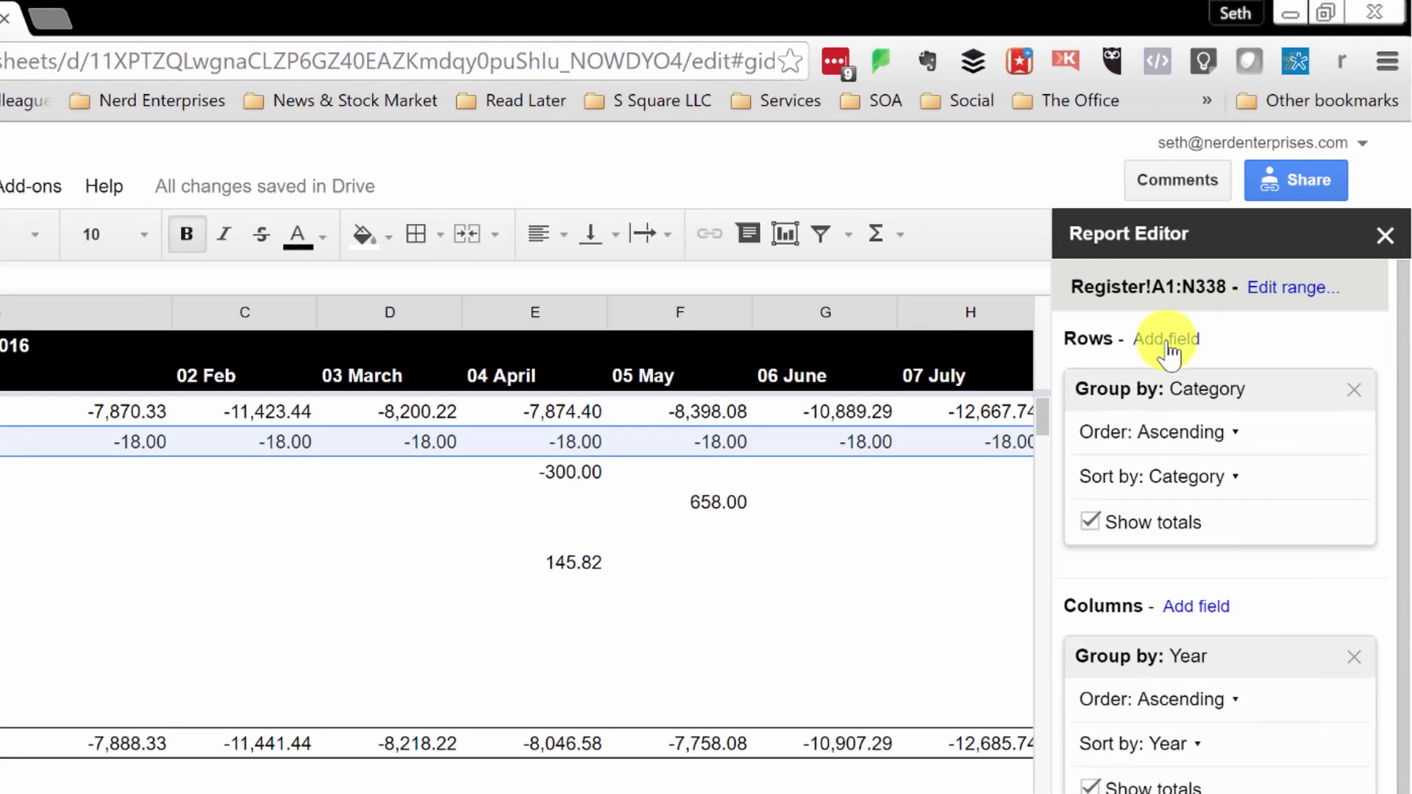
click(1205, 289)
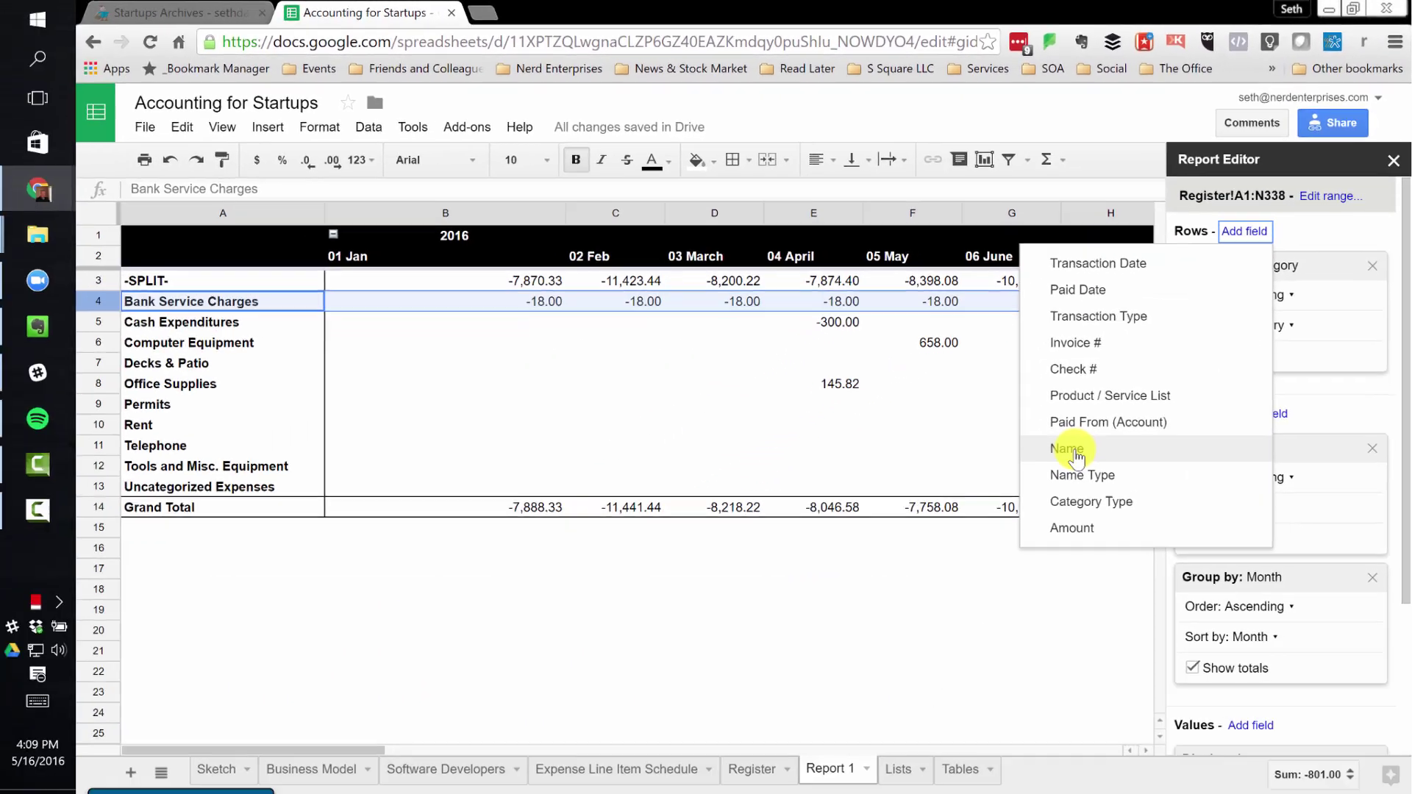
click(1075, 456)
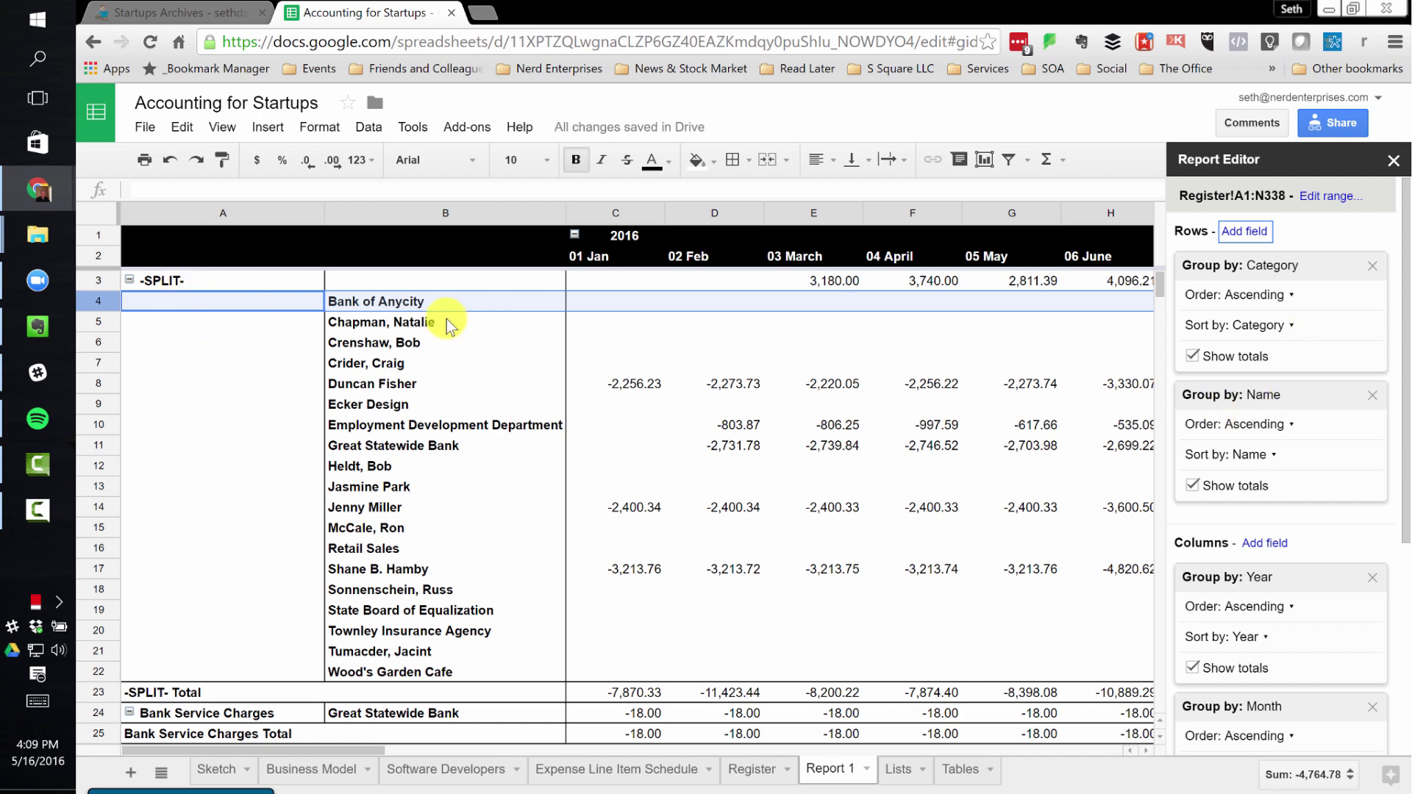
Examine the names listed under the -SPLIT- category and the 01 Jan amount in row 8
click(372, 301)
click(389, 324)
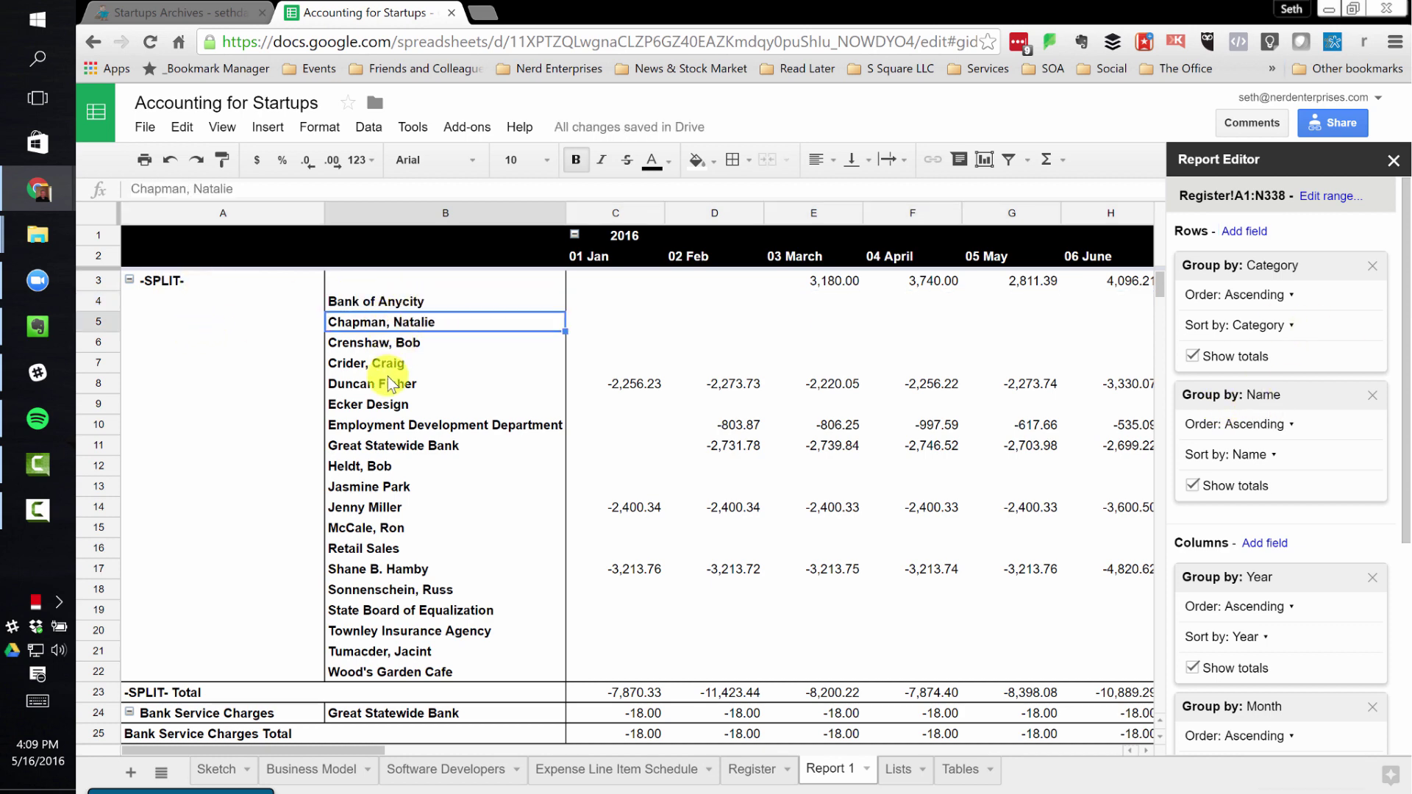
scroll(376, 342, down, 1)
click(378, 324)
click(627, 329)
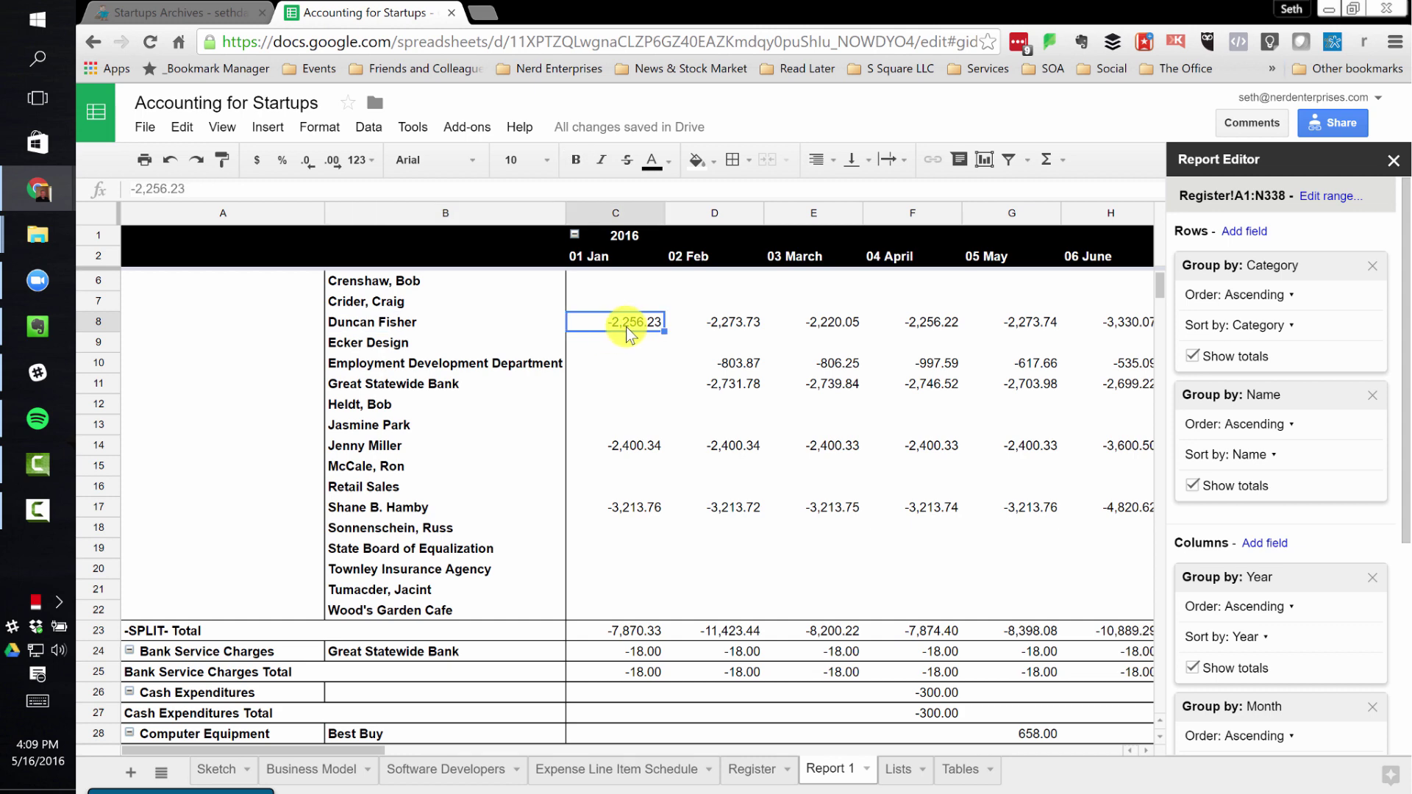
key(Right)
key(Left)
click(378, 327)
click(625, 324)
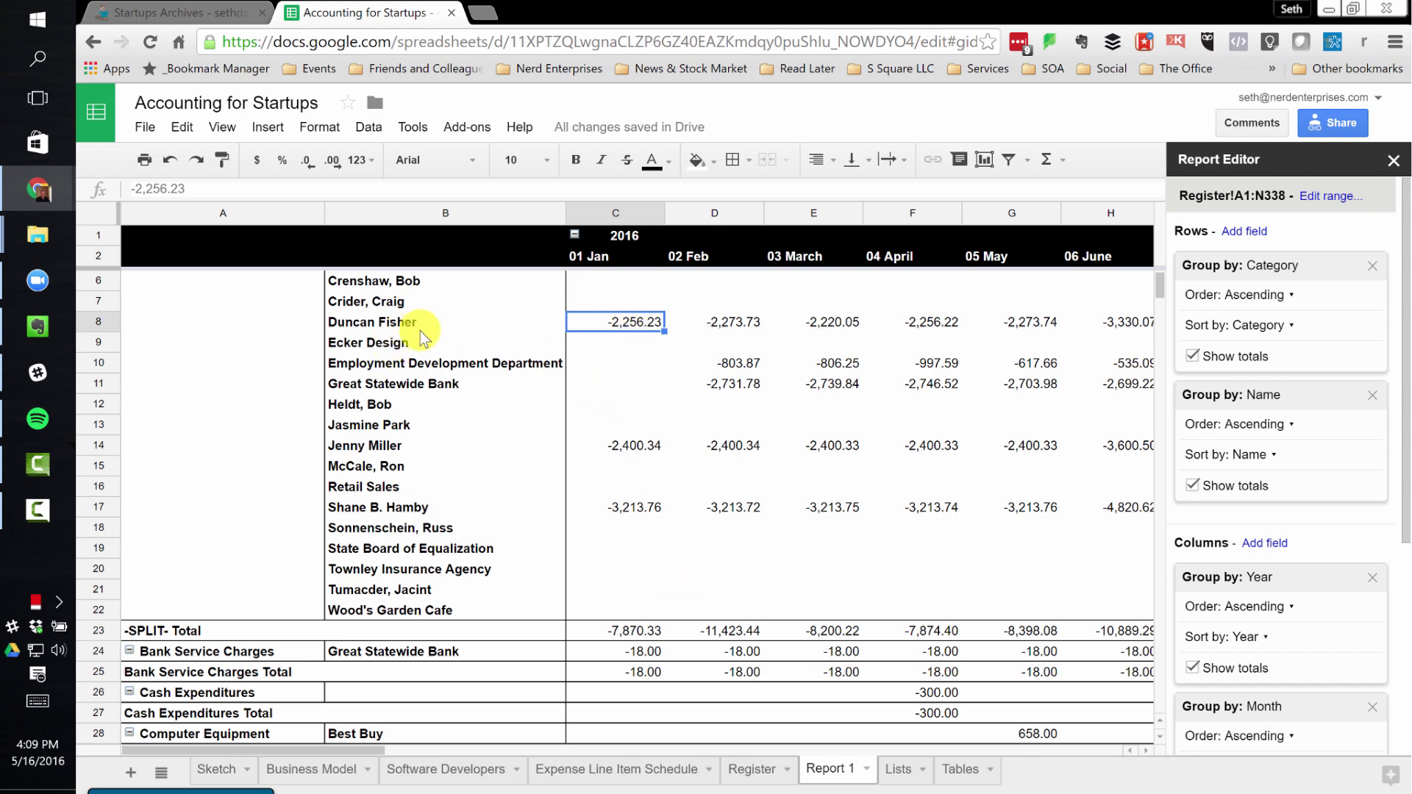
scroll(550, 369, up, 1)
scroll(550, 369, down, 1)
Open the Register sheet and check its header row and the available data filter commands
click(754, 770)
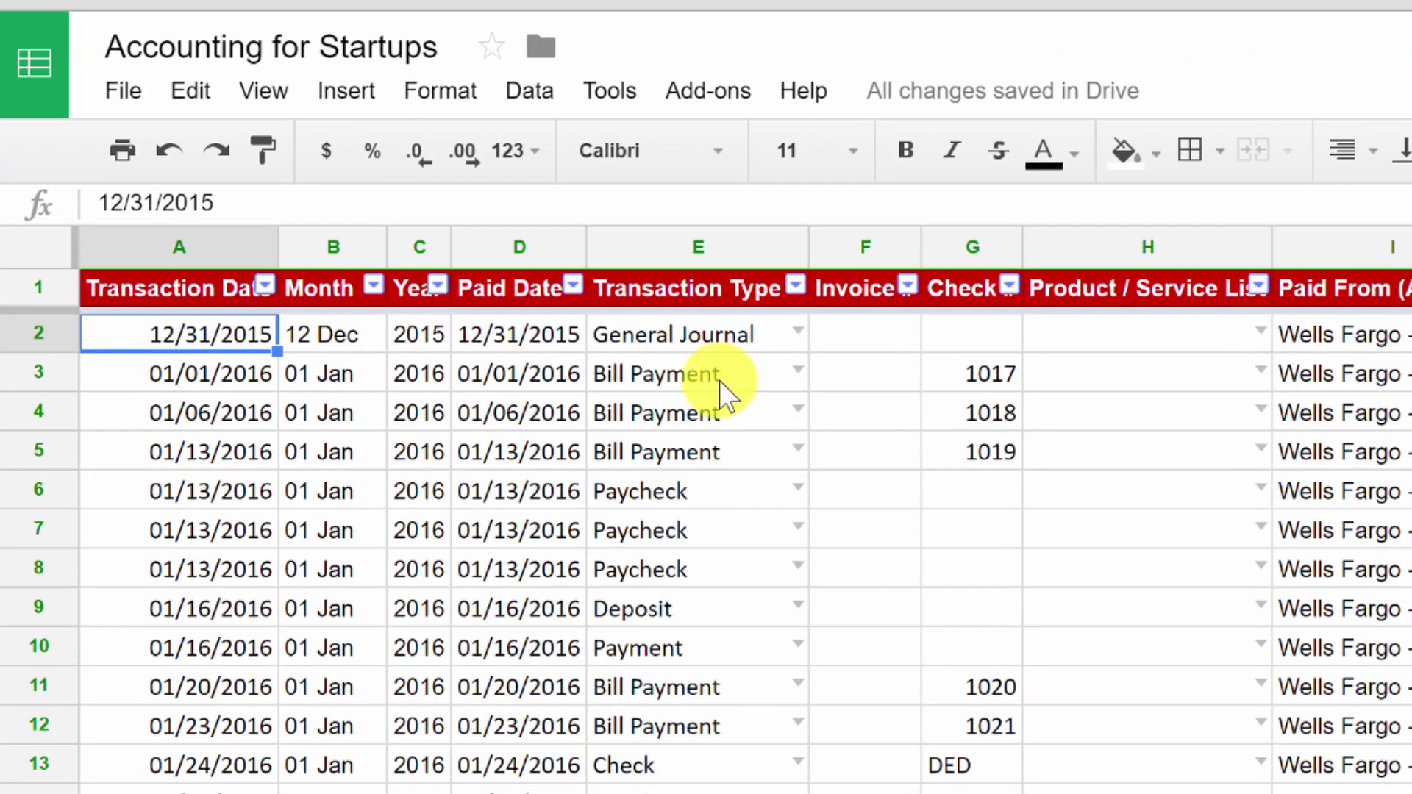
click(644, 294)
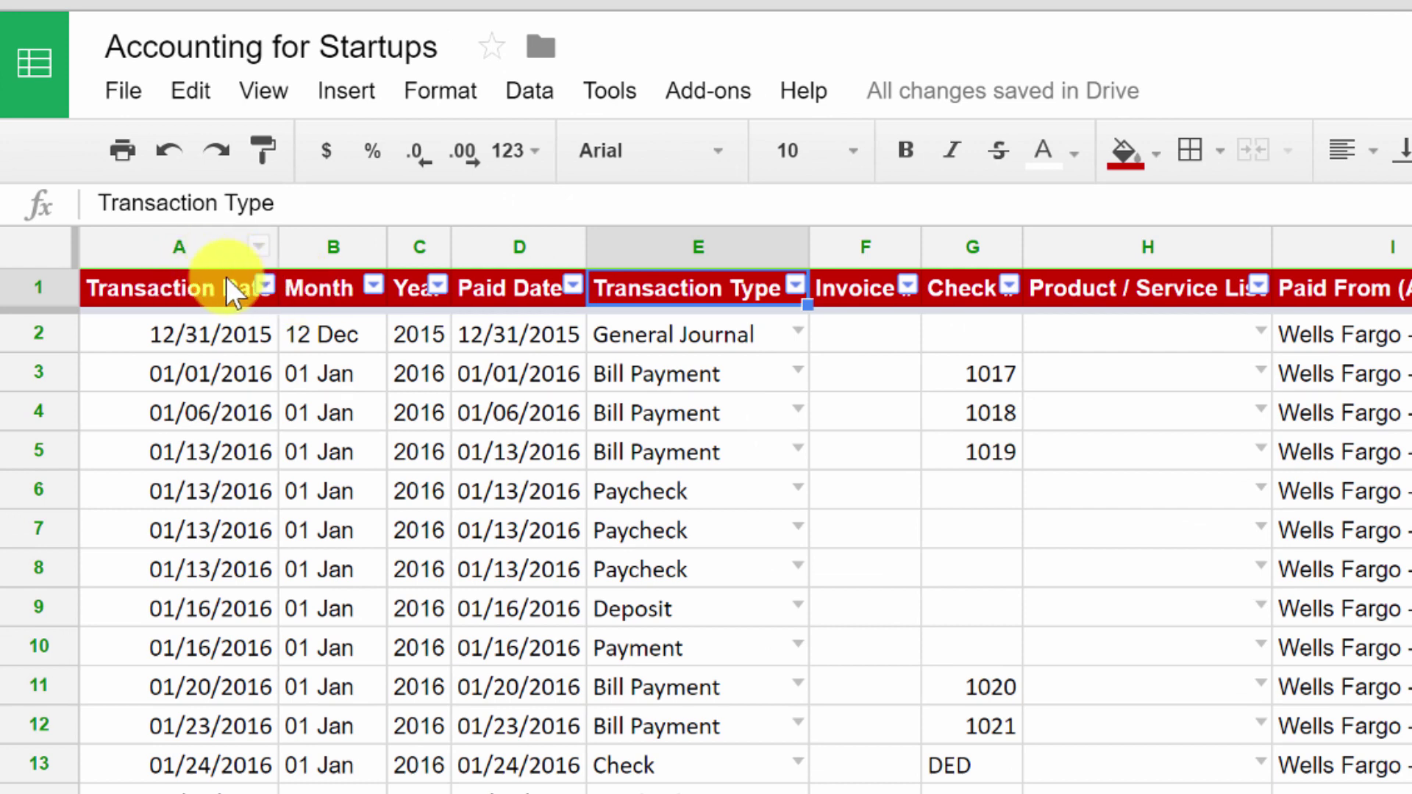
click(543, 90)
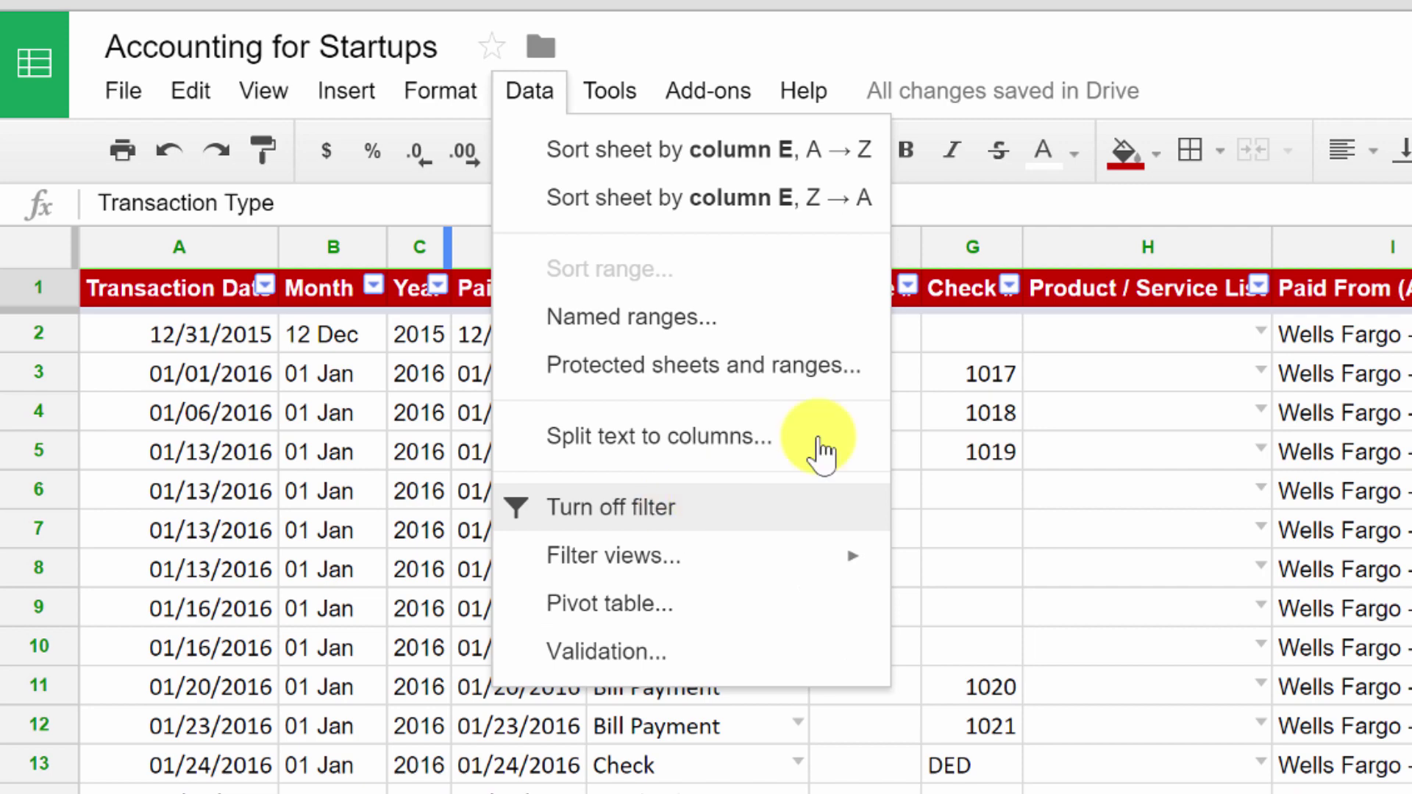
click(1078, 289)
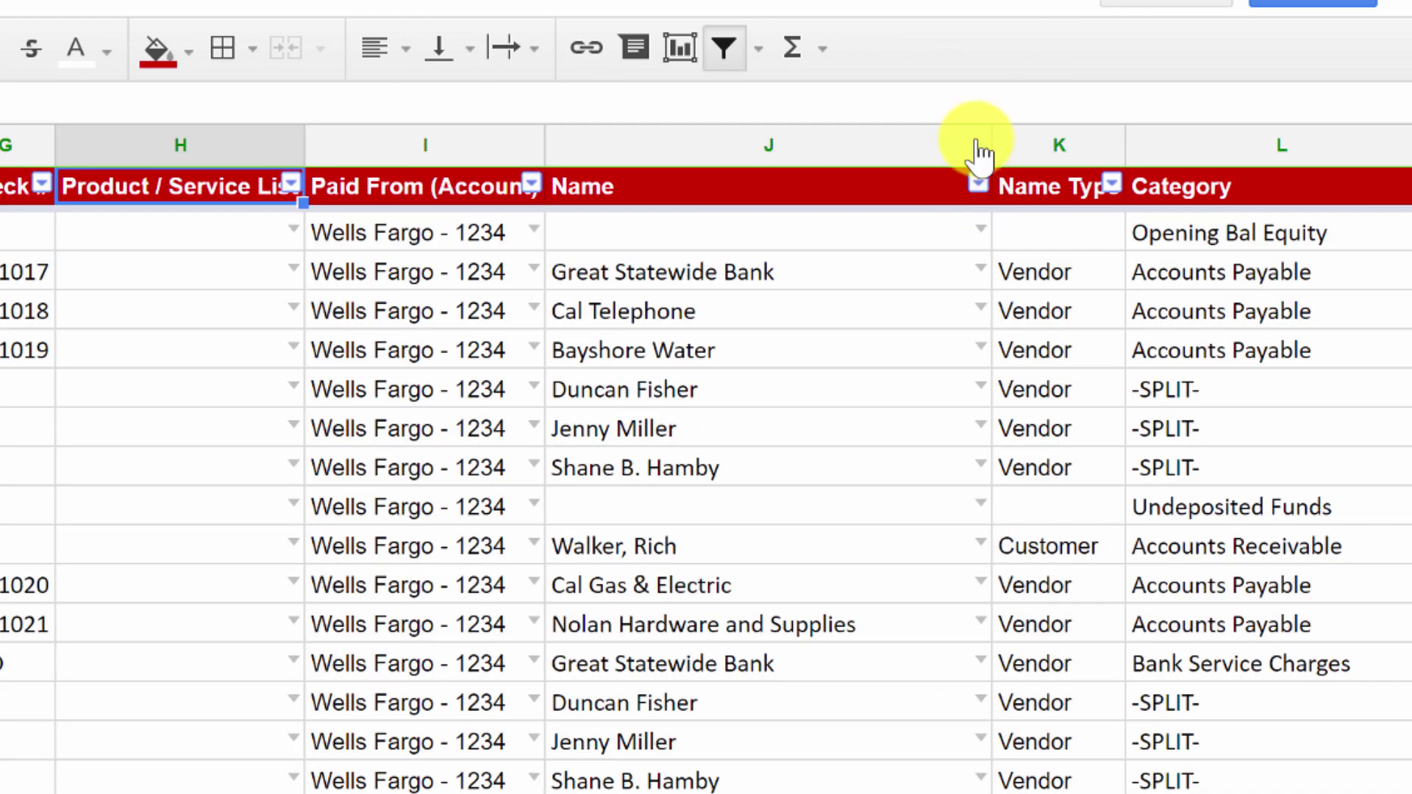
Filter the Register's Name column to only the payee from row 8 of Report 1
click(981, 183)
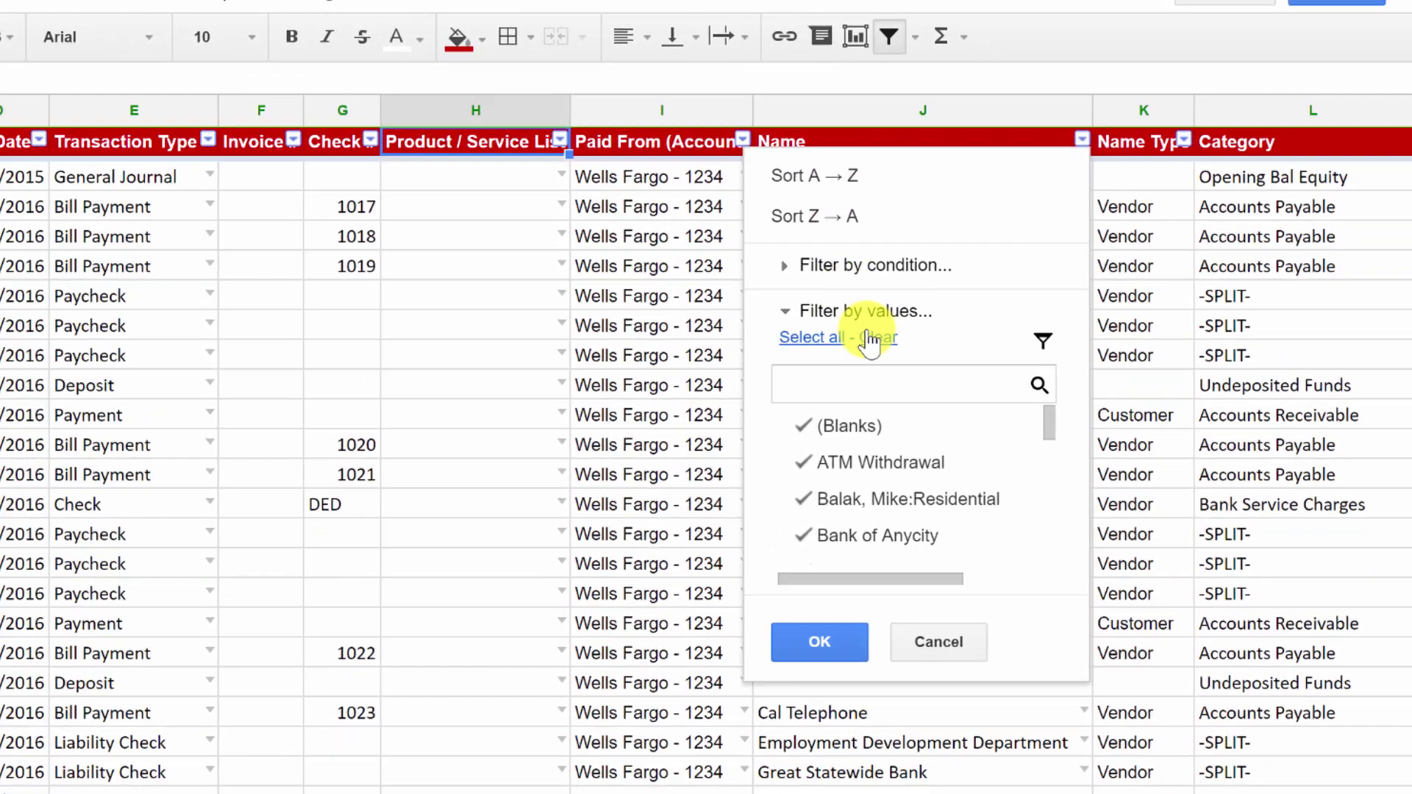
click(869, 339)
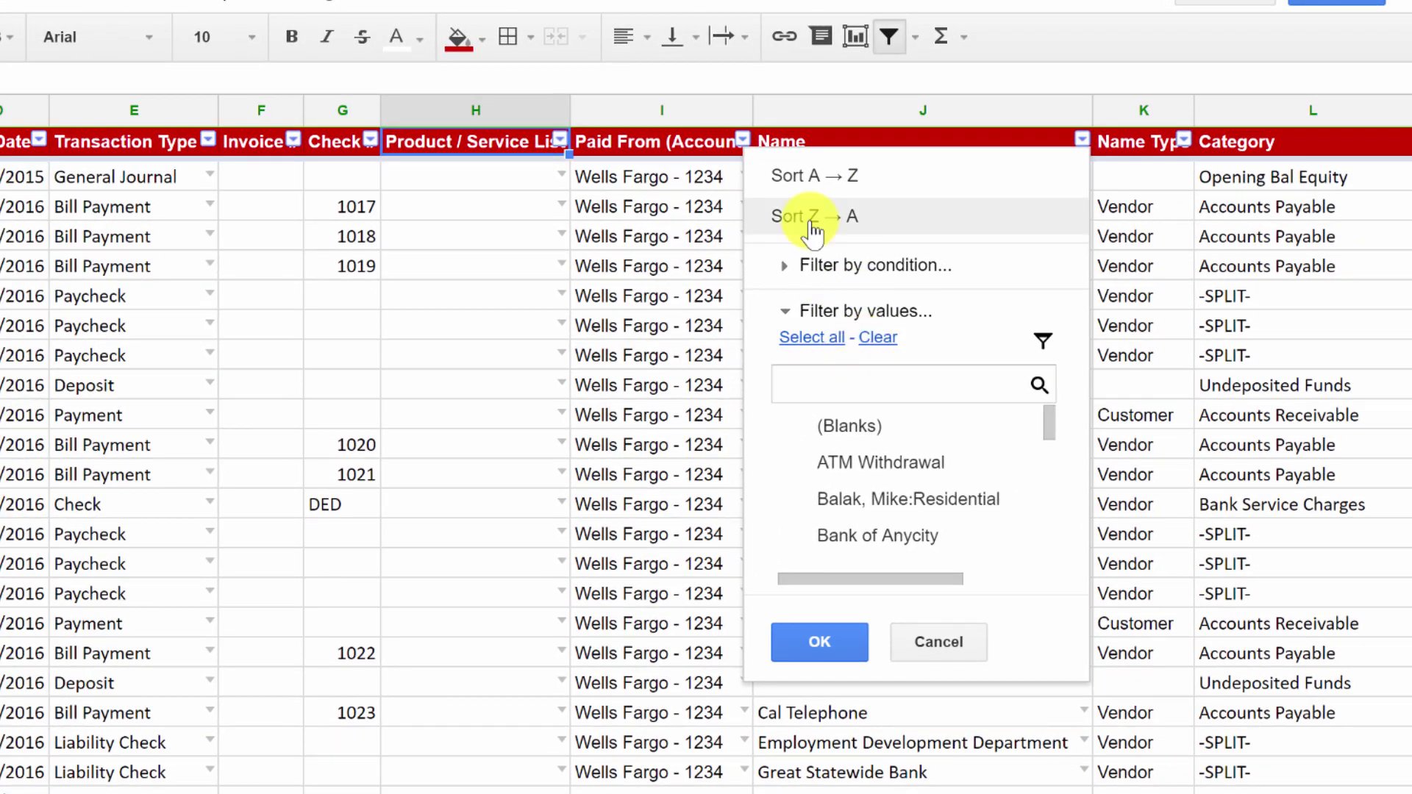
click(840, 385)
text(Dunc)
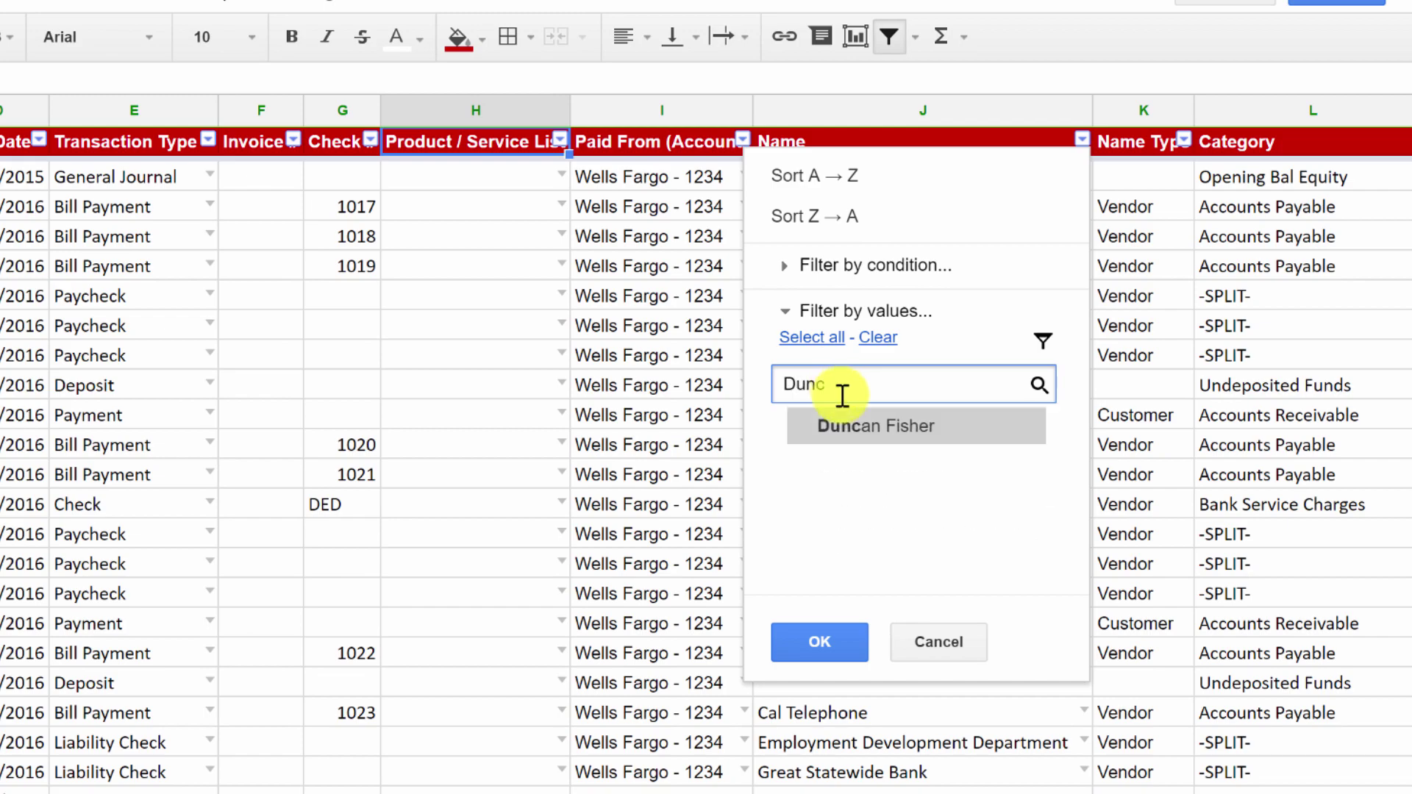
click(819, 647)
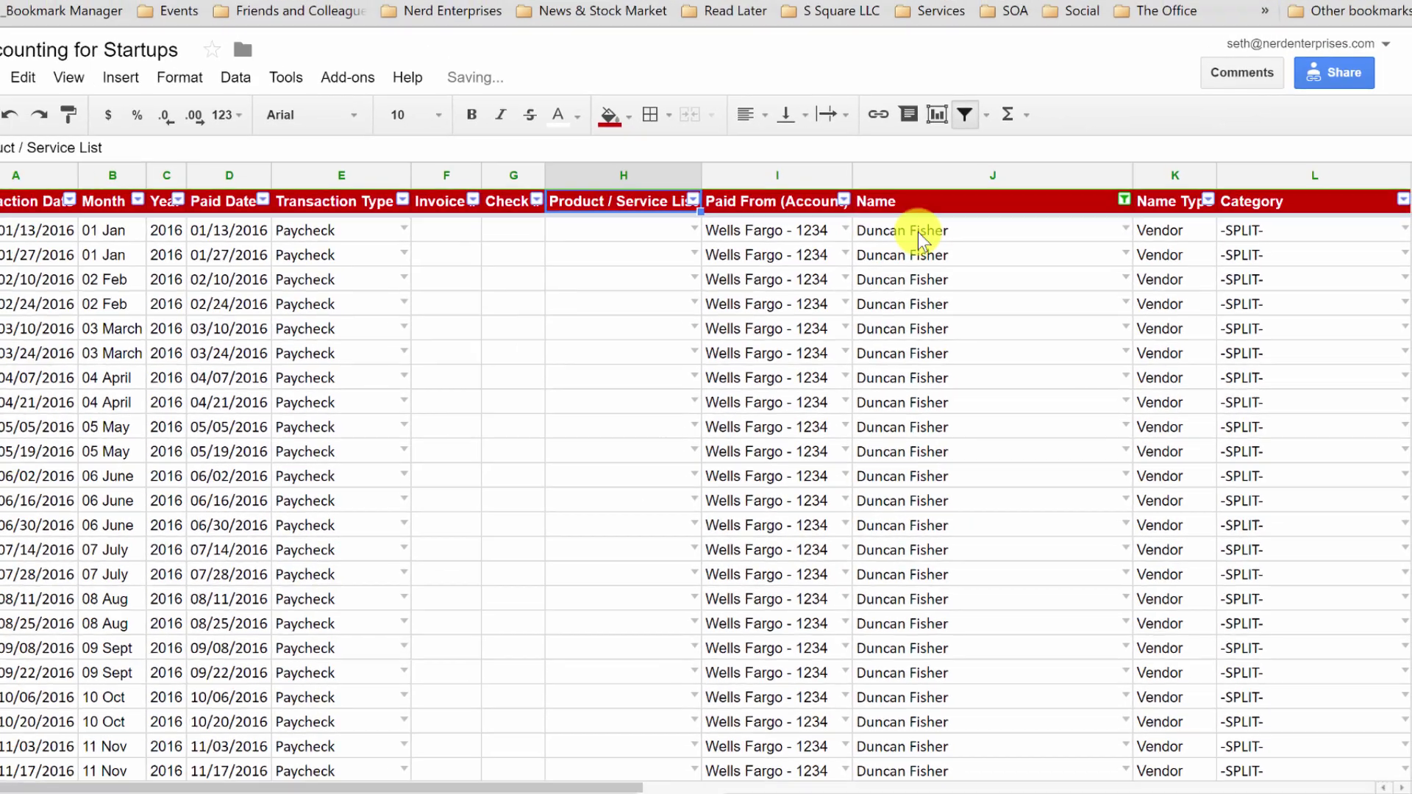
Review the payee's filtered transactions across the columns from Name to Amount and back to Transaction Date
click(786, 190)
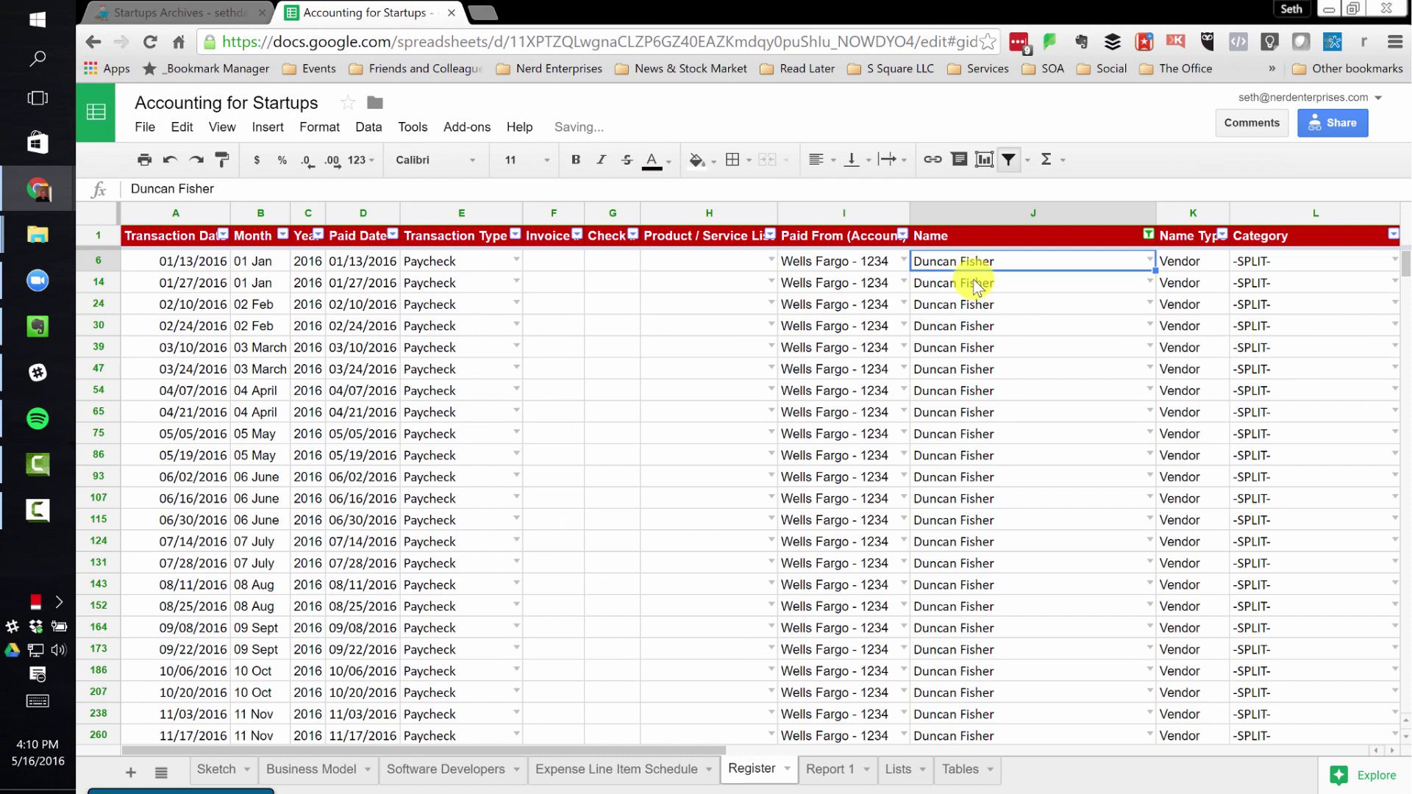
scroll(719, 481, down, 5)
scroll(725, 495, up, 5)
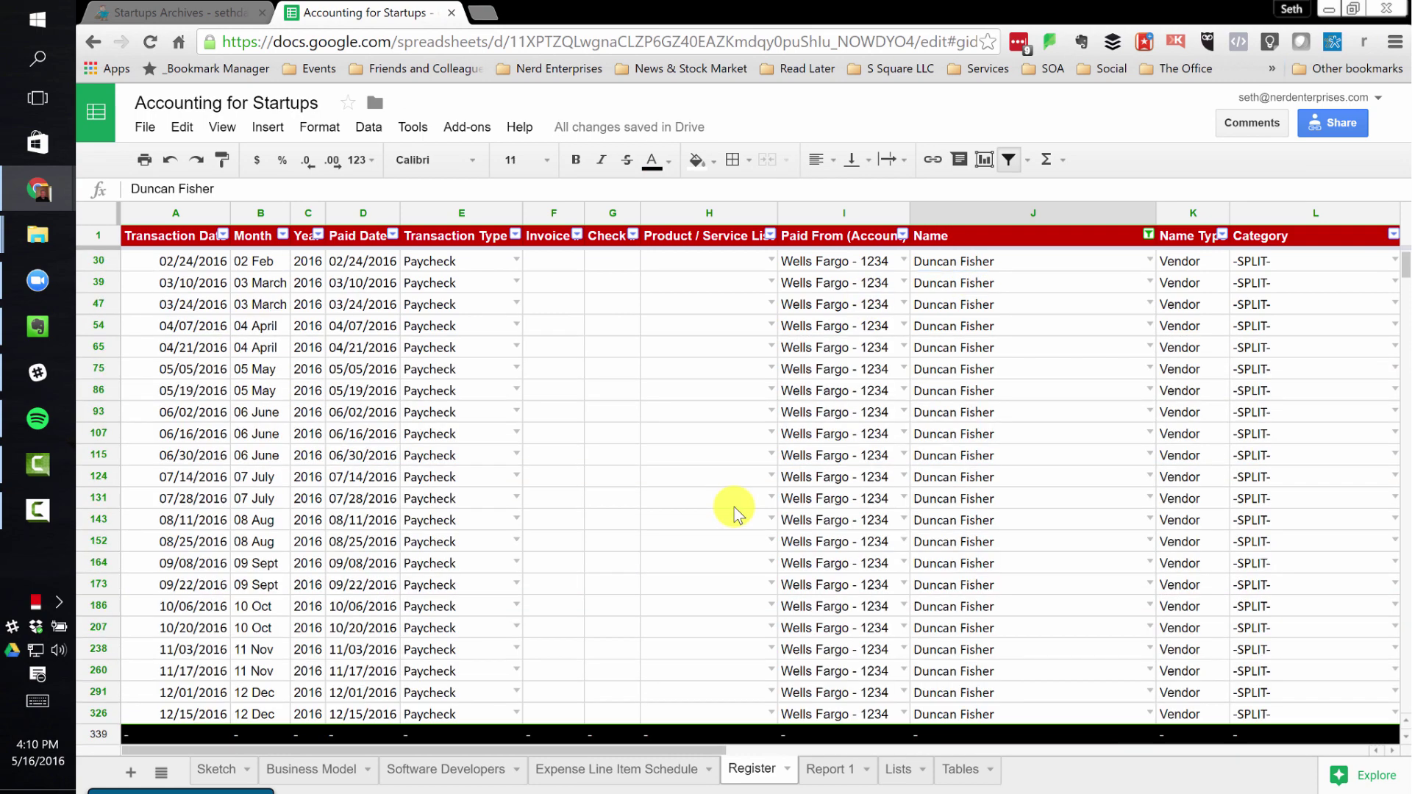
key(Right)
key(Right)
key(Right)
key(Right)
key(Right)
key(Right)
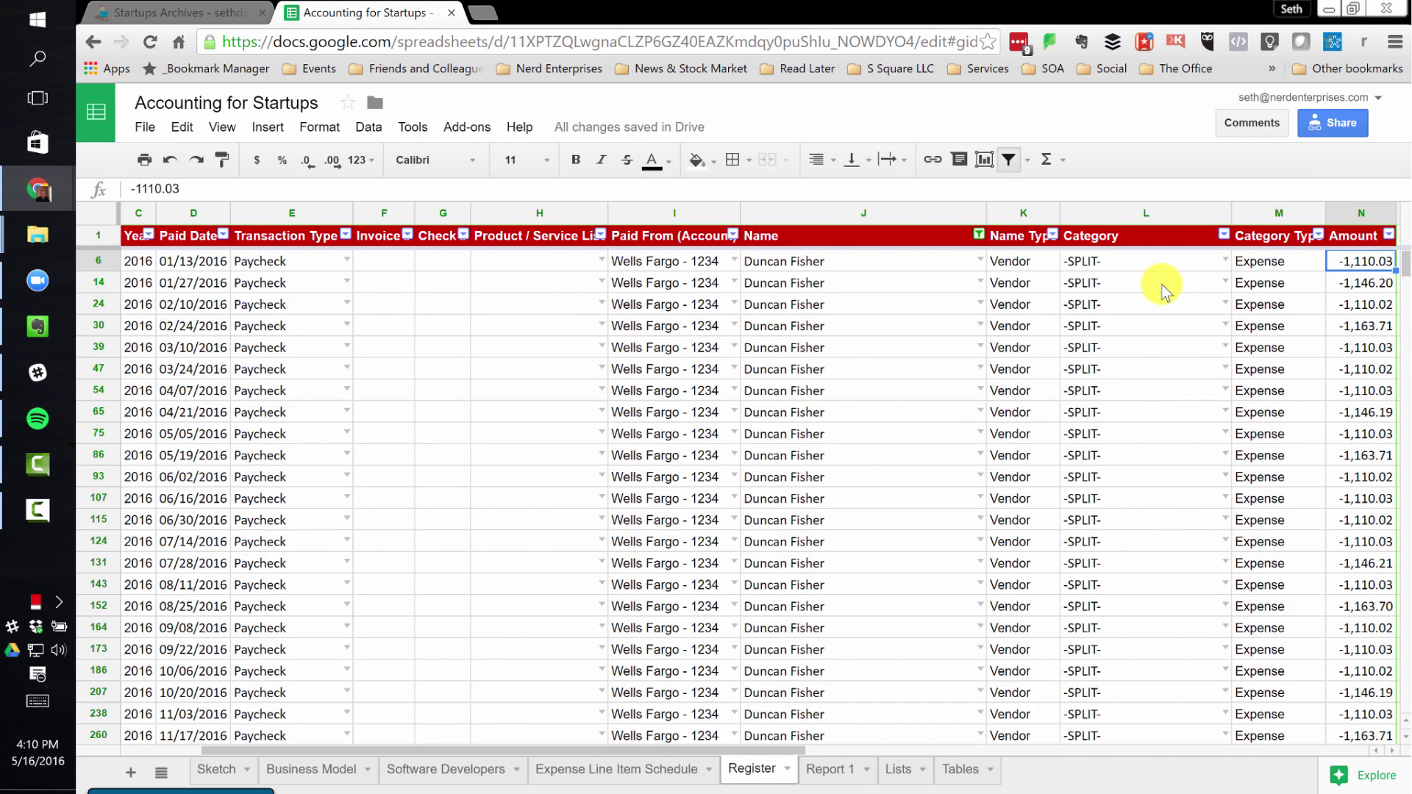
key(Left)
key(Left)
key(Left)
key(Left)
key(Left)
key(Left)
key(Left)
key(Left)
key(Left)
key(Left)
key(Left)
key(Left)
key(Left)
key(Left)
key(Left)
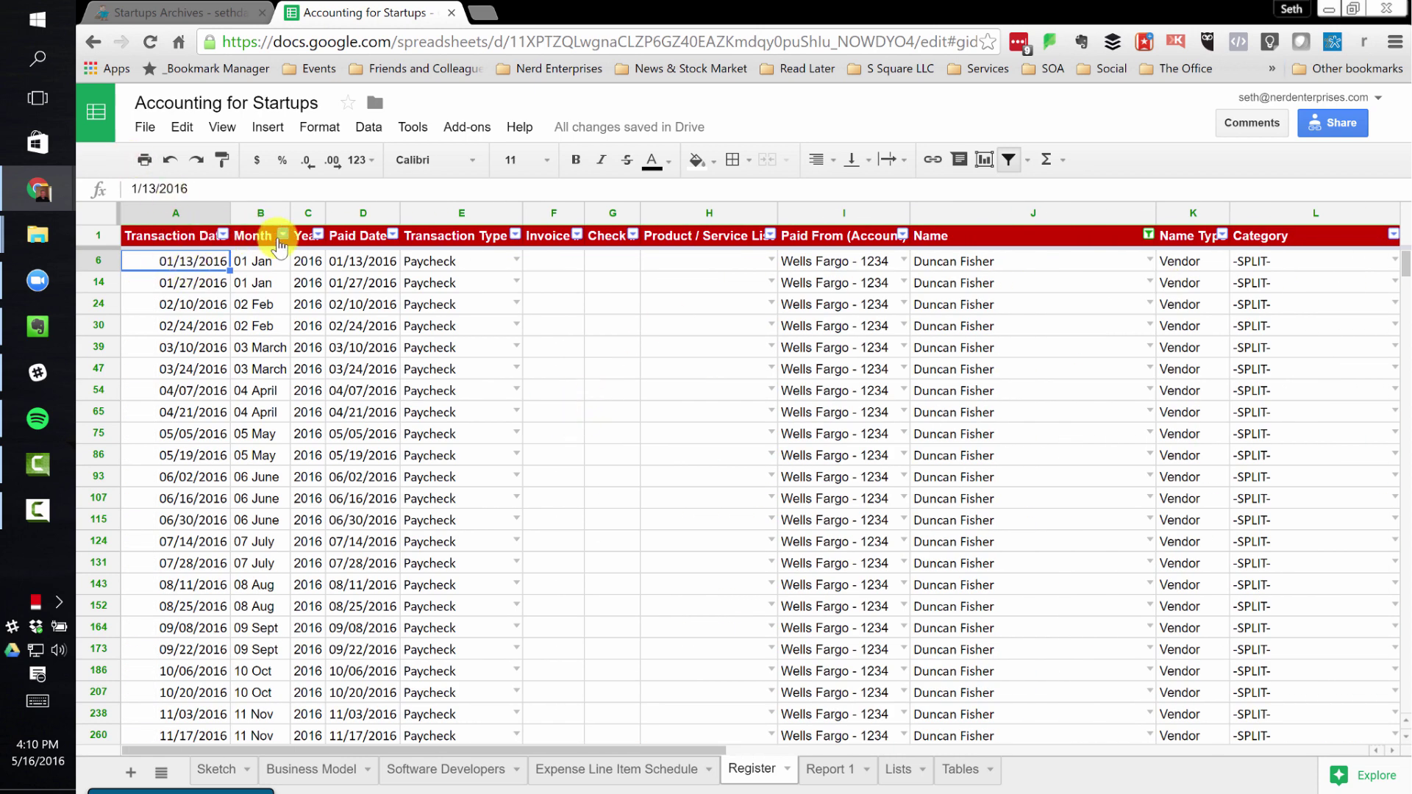
Filter the Month column to show only 01 Jan
click(318, 234)
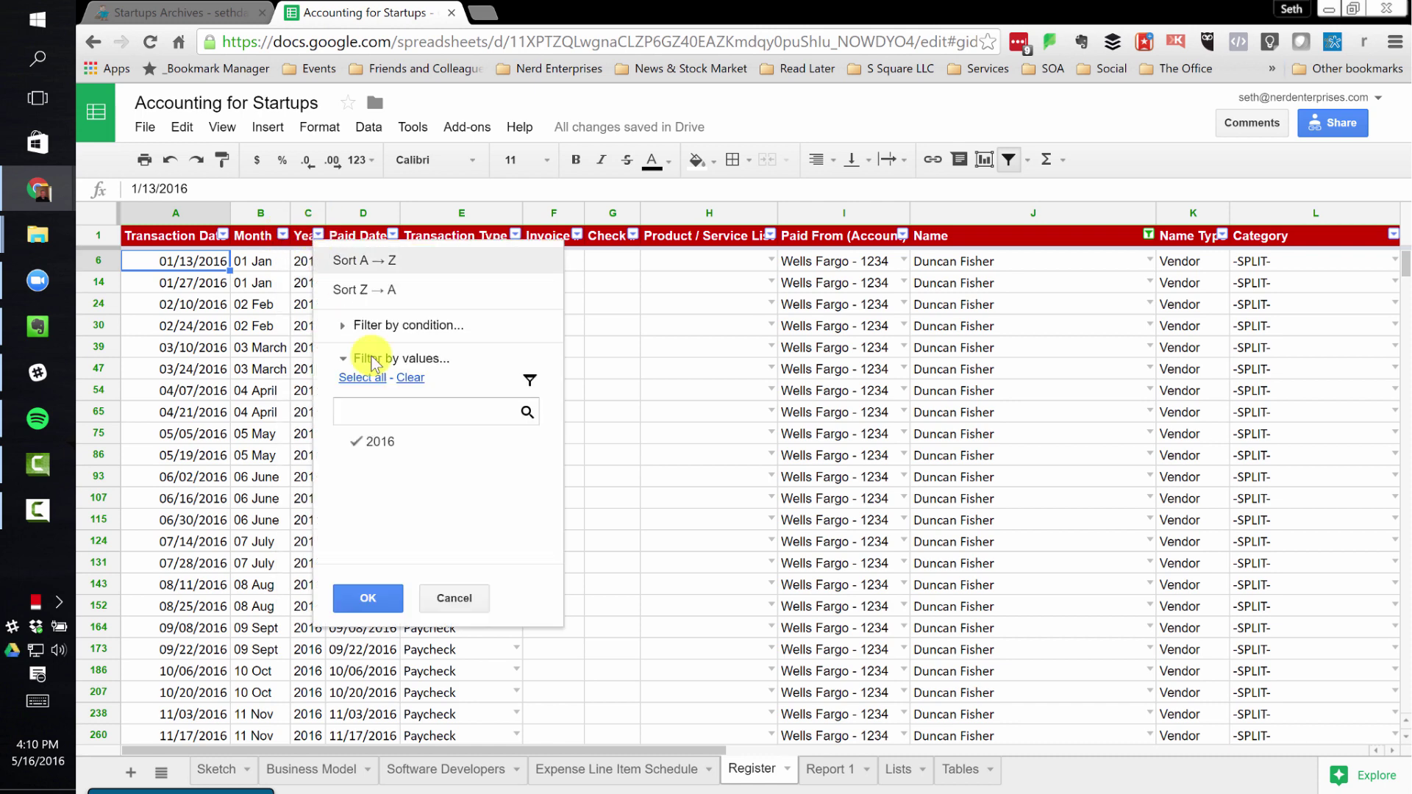
click(284, 235)
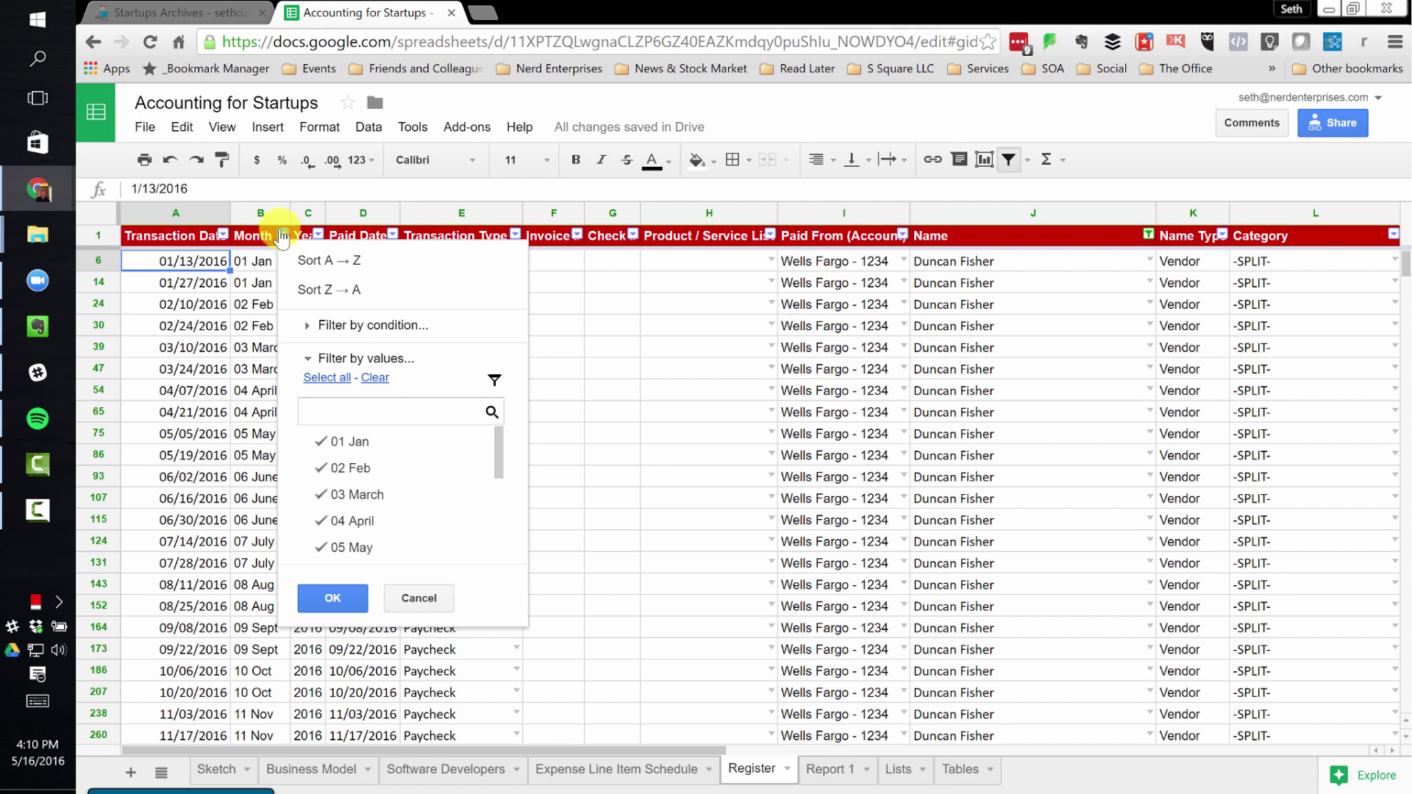
click(375, 377)
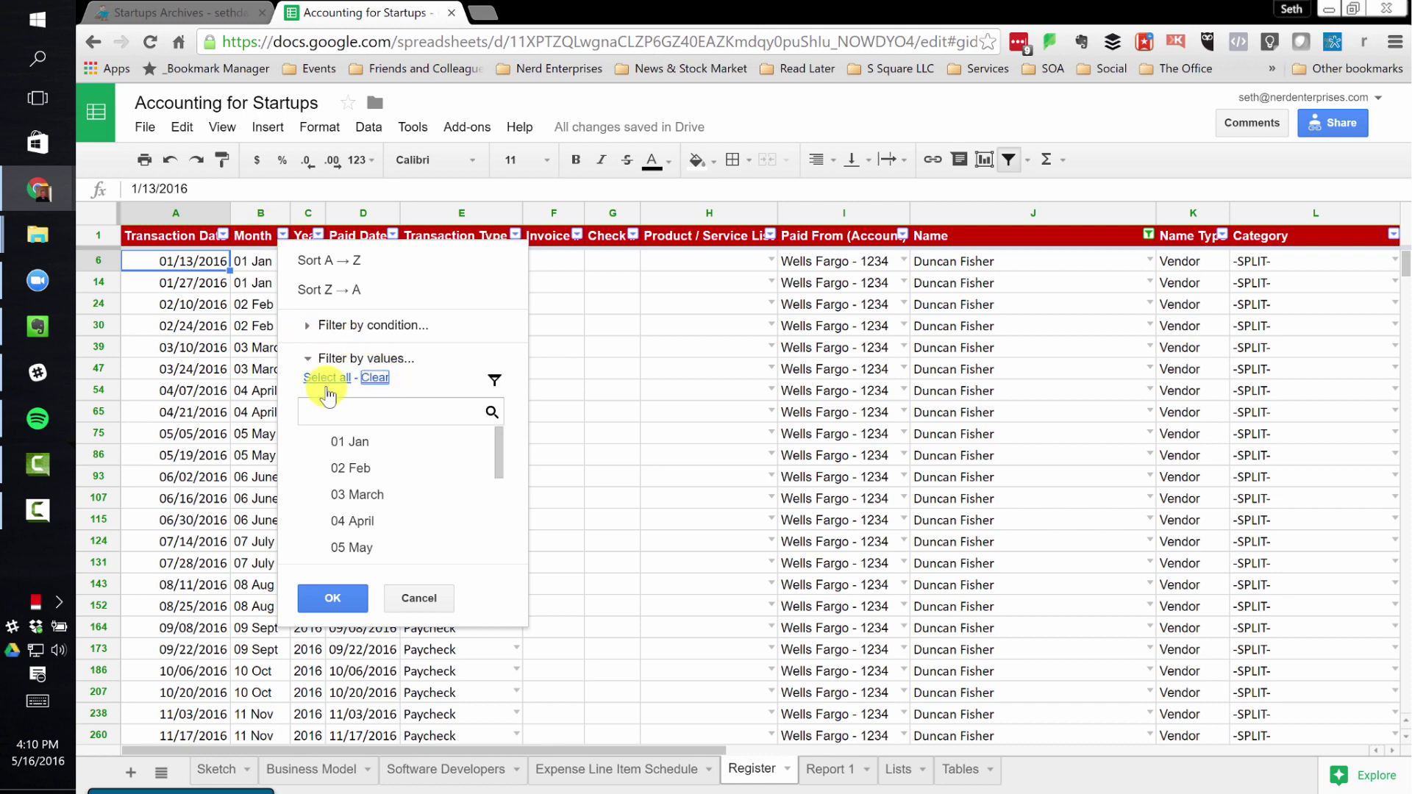
click(336, 441)
click(332, 598)
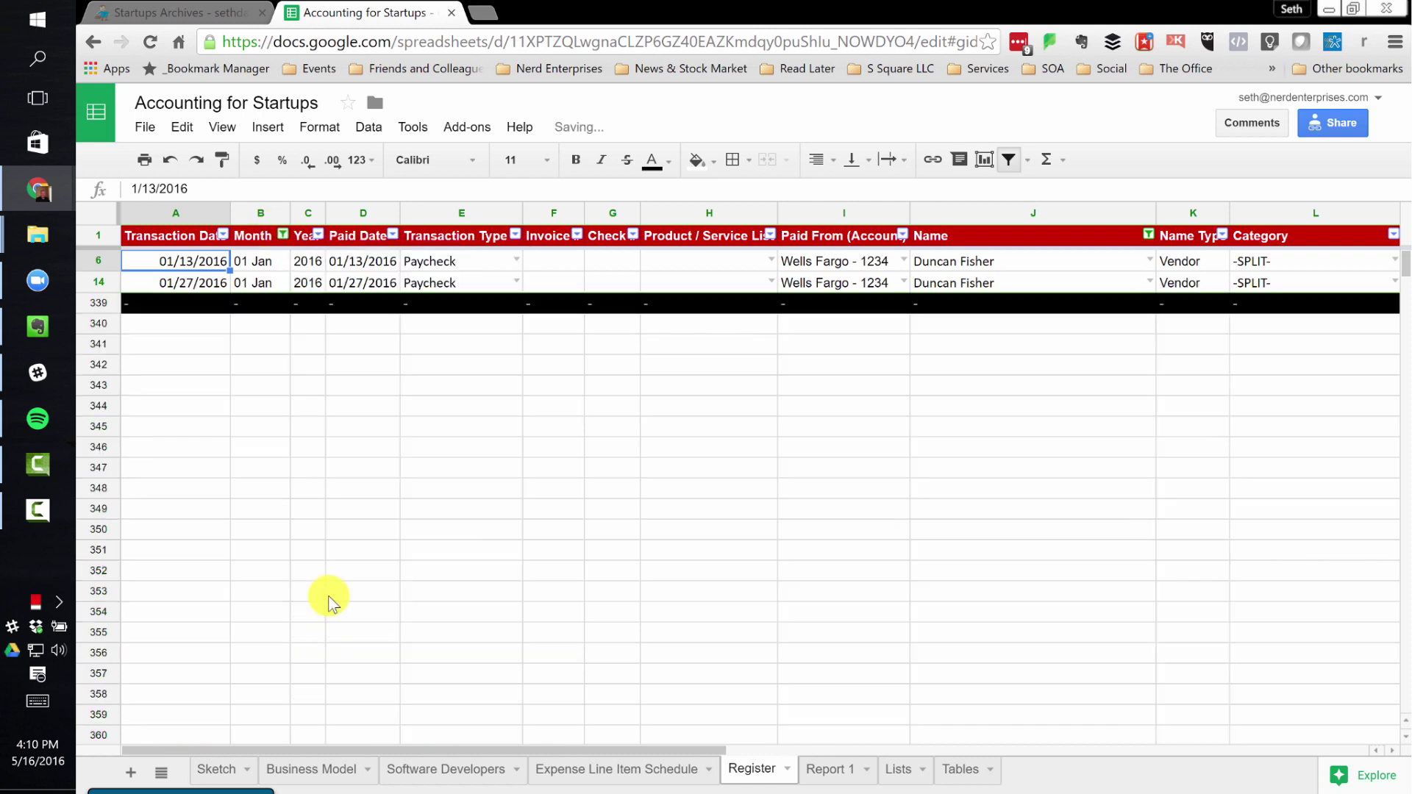
Try to total the filtered Amount values with a SUM formula in cell N341, and clear it
key(ctrl+Up)
key(ctrl+Right)
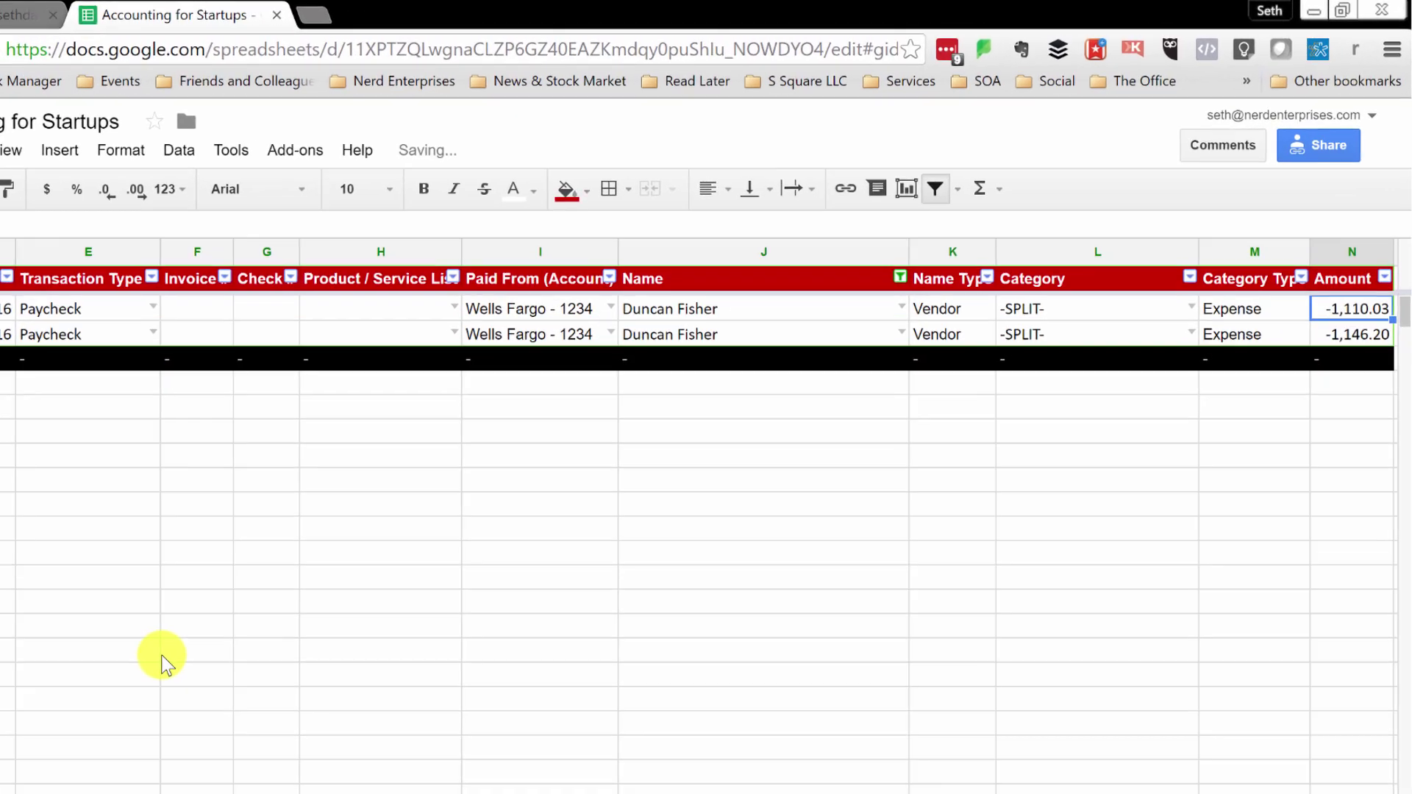
key(ctrl+Down)
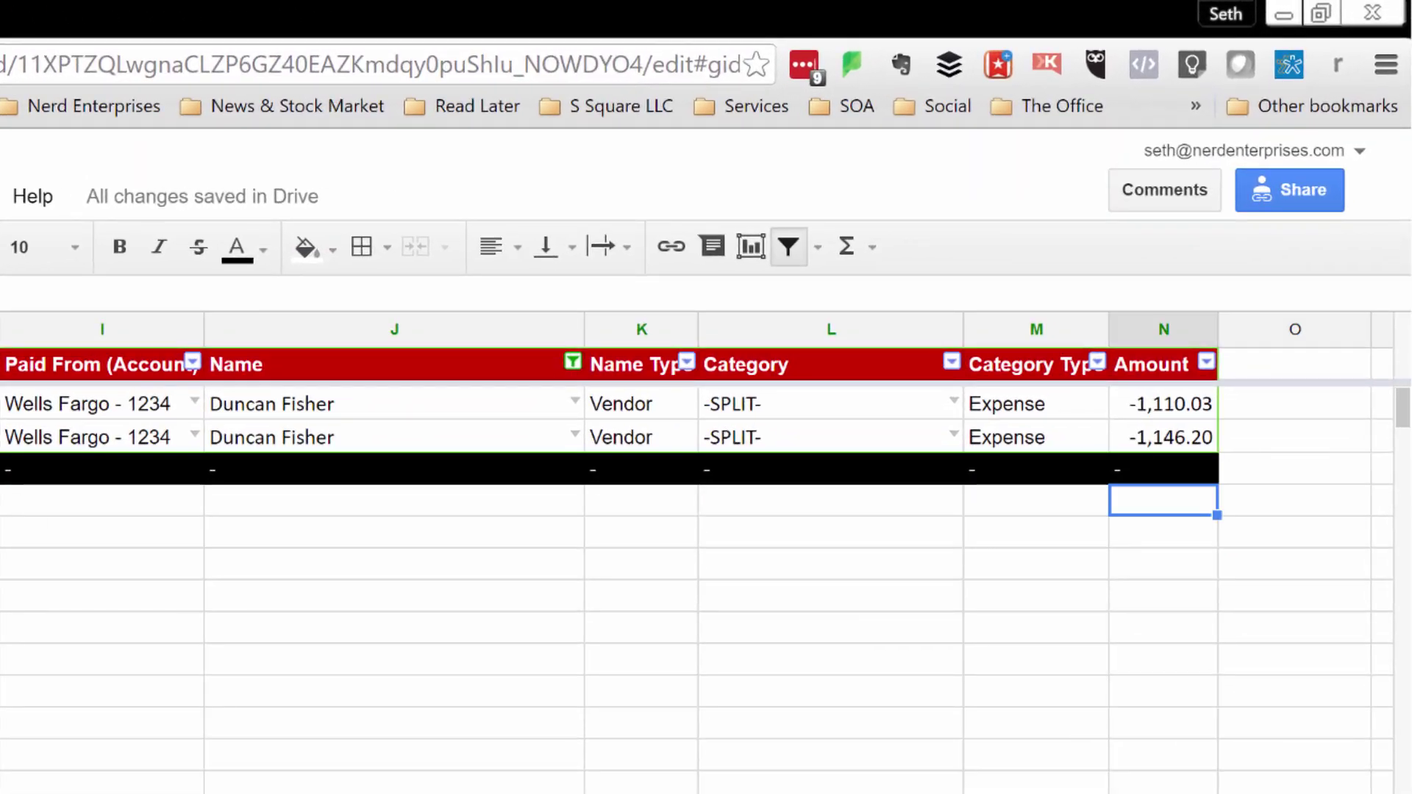
key(Down)
text(=sum()
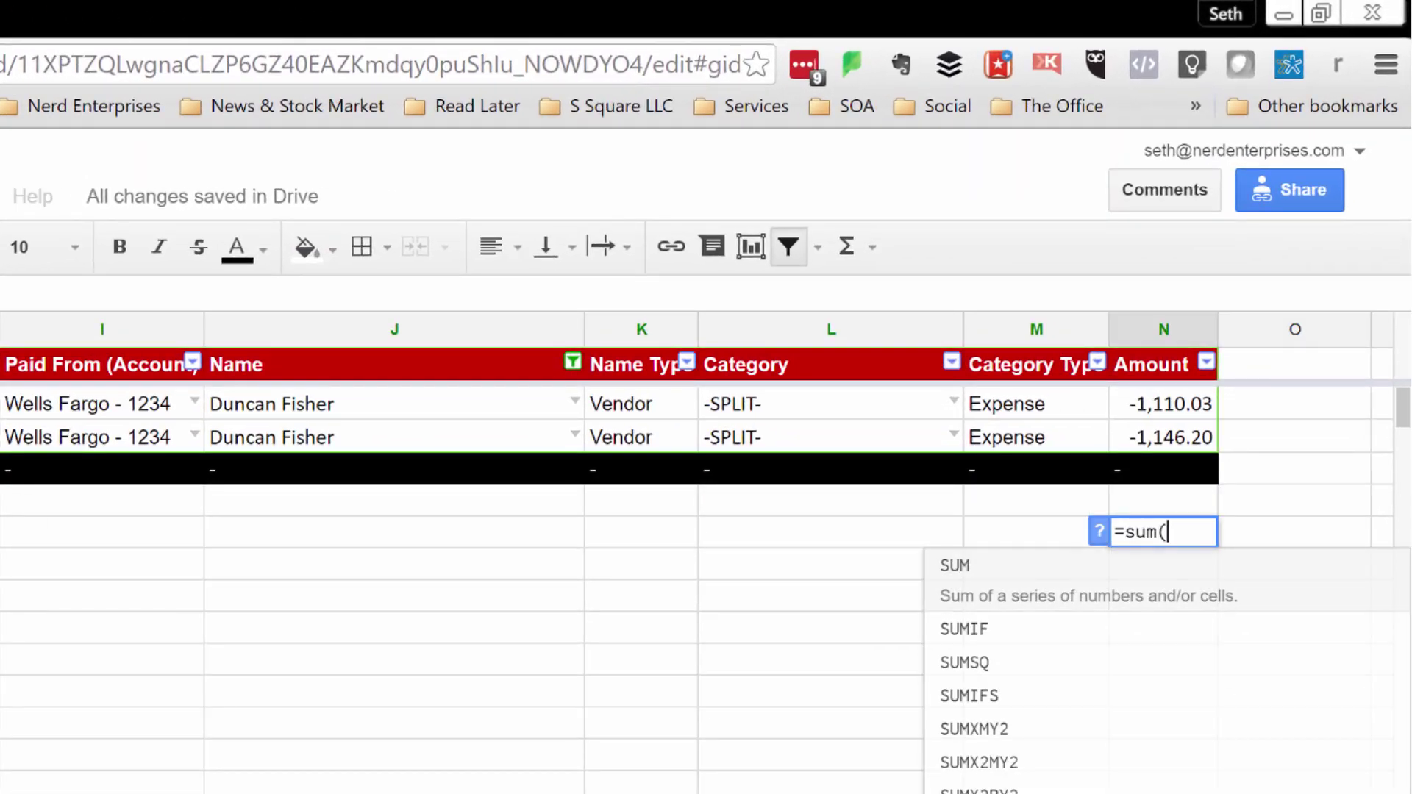
key(Up)
key(ctrl+shift+Up)
key(Return)
key(Up)
key(Delete)
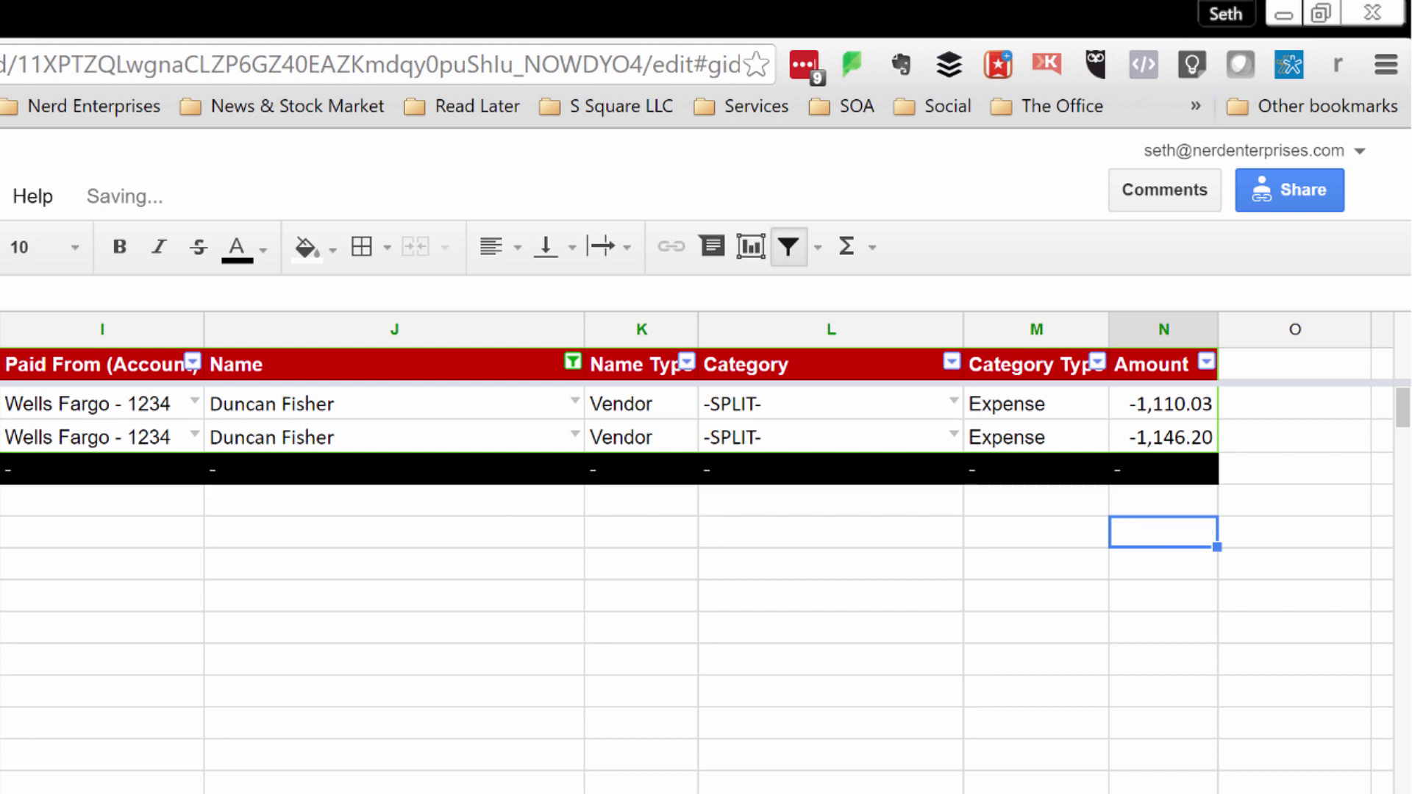
Total the visible Amount values in cell N341 with the formula =SUBTOTAL(9,N6:N14)
text(=sub)
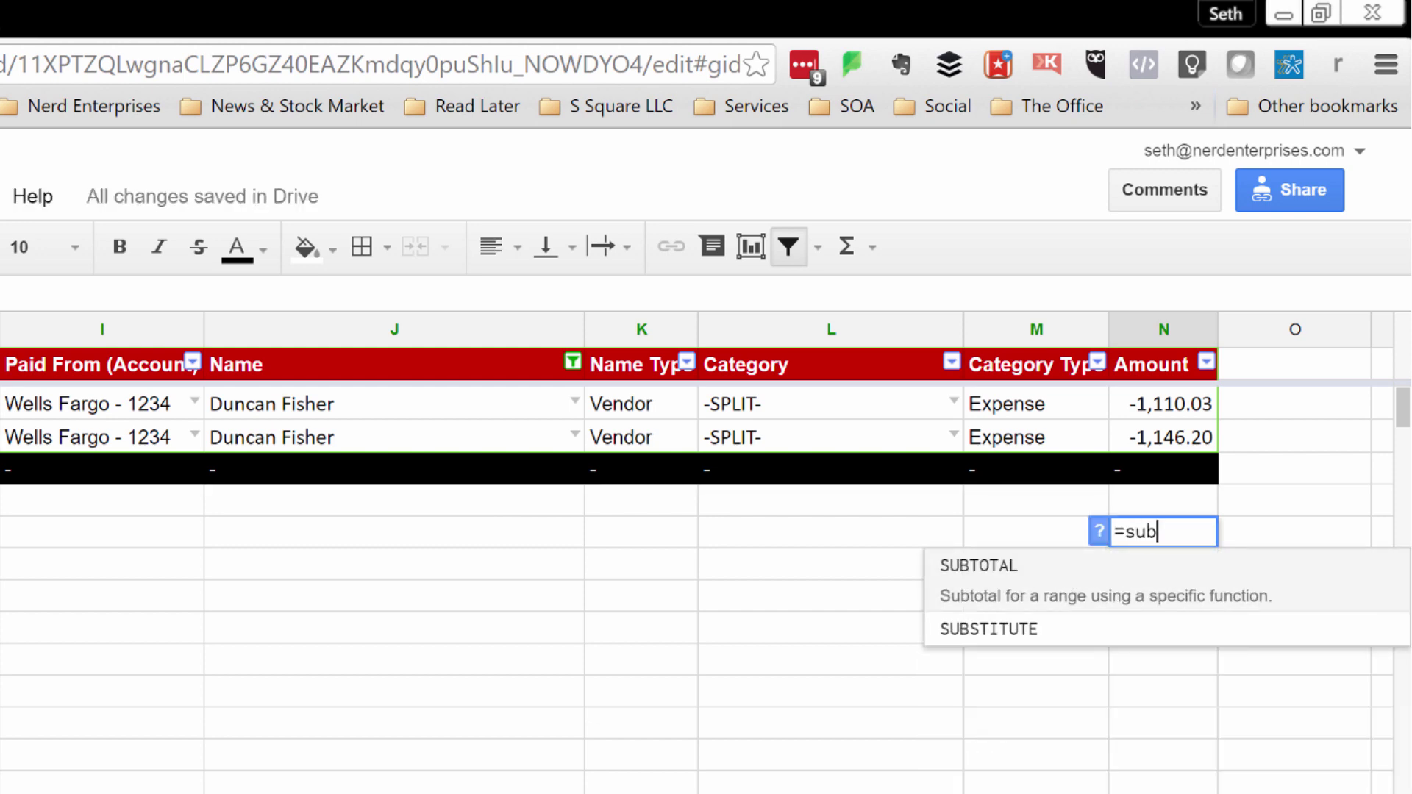
key(Tab)
text(9,)
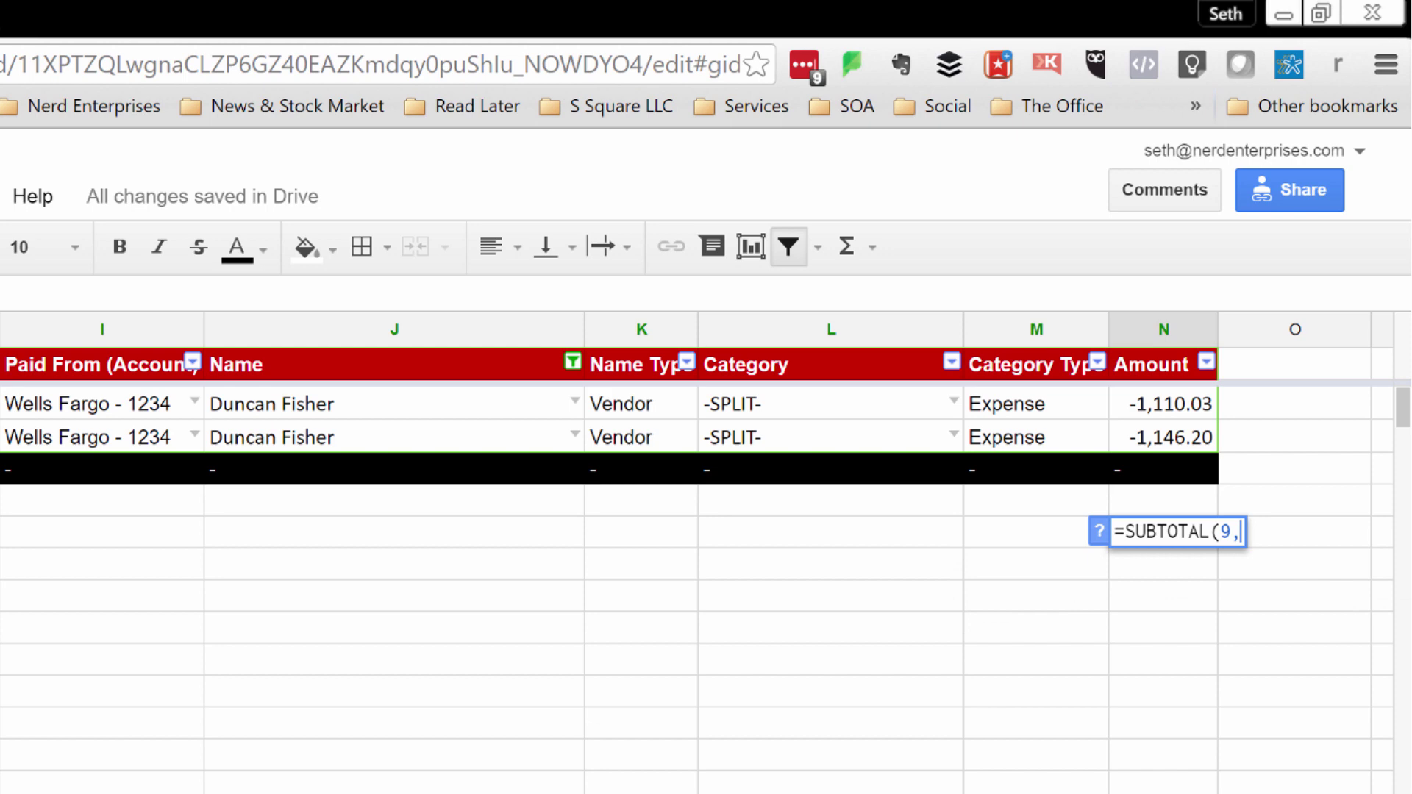
drag(1129, 404, 1146, 447)
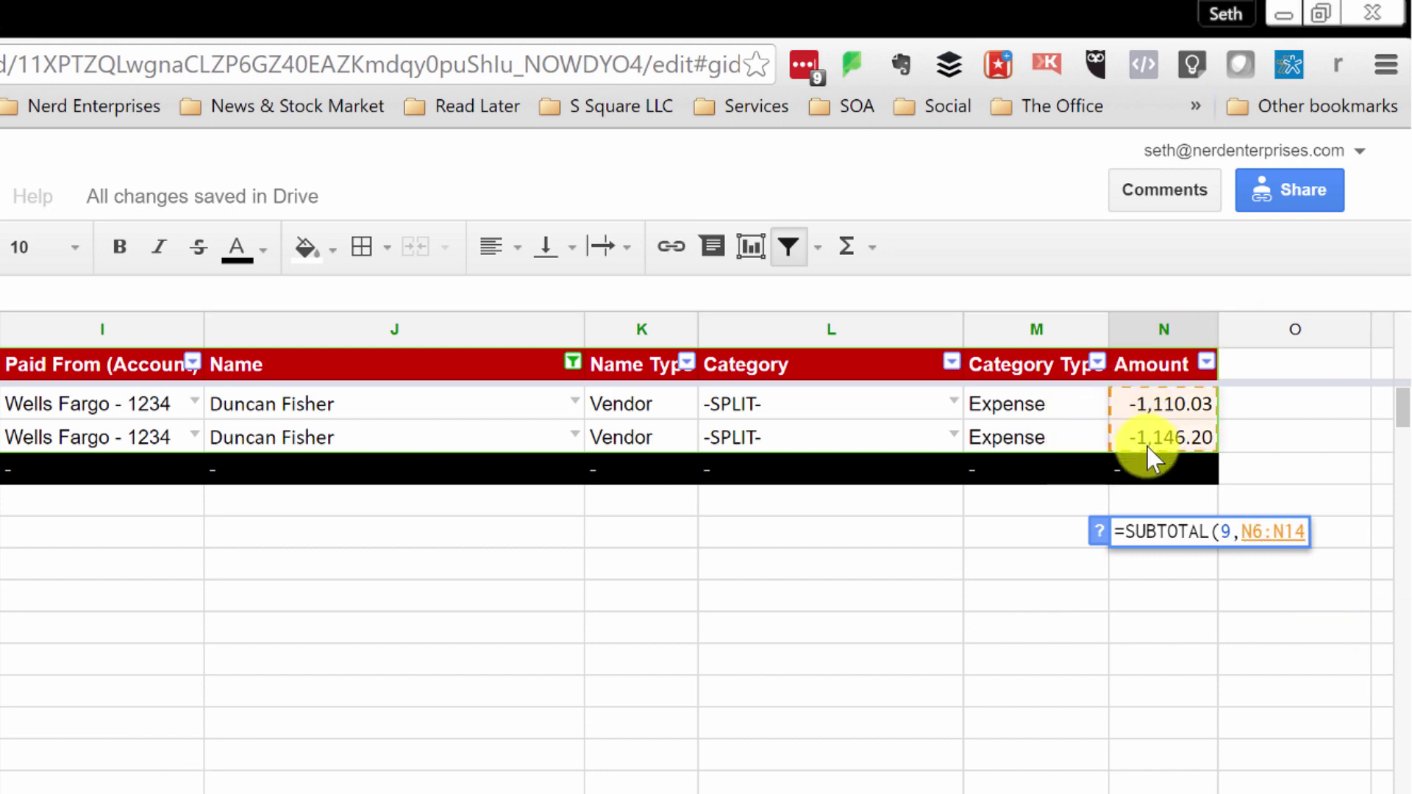
text())
key(Return)
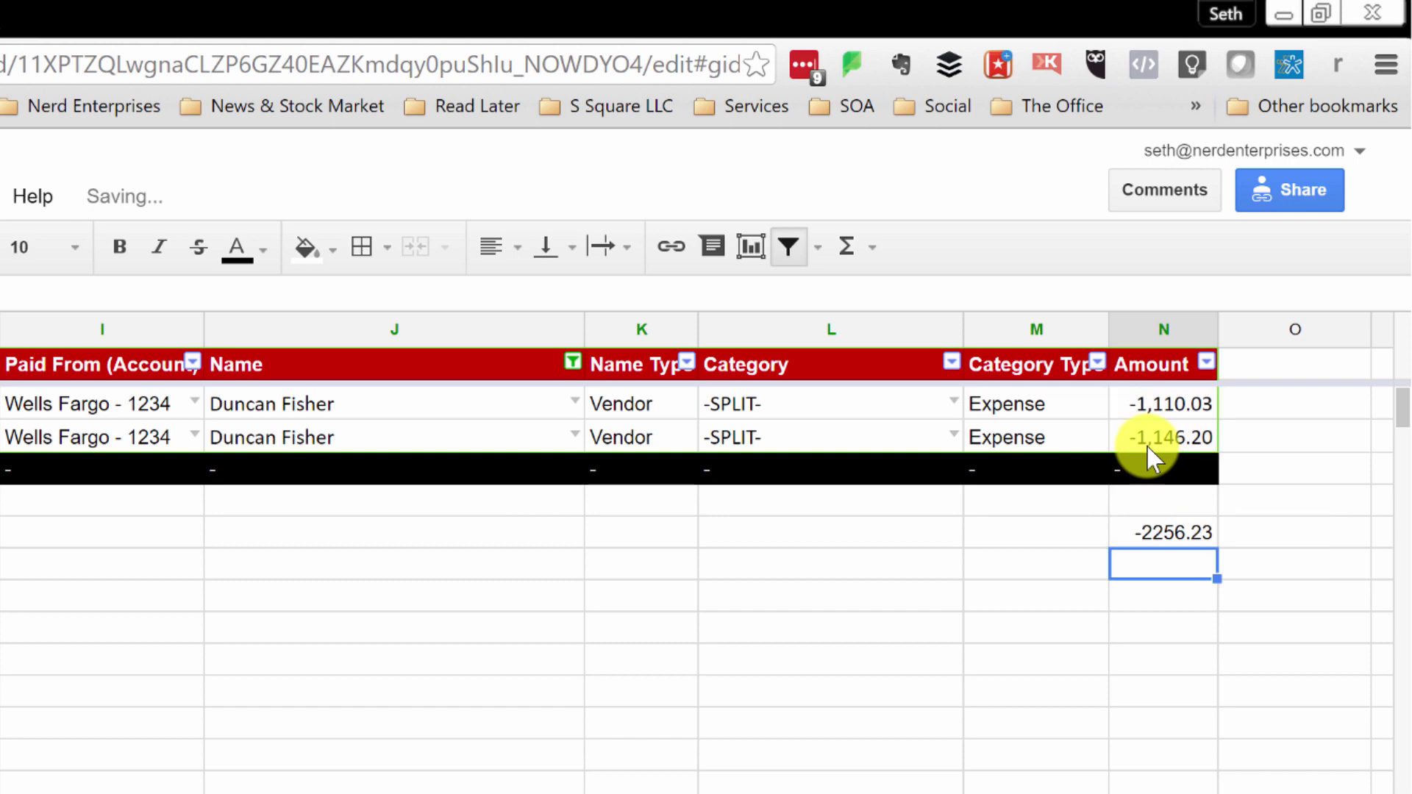
Compare the subtotal in N341 with the payee's 01 Jan amount in Report 1, and return to the Register sheet
click(1177, 544)
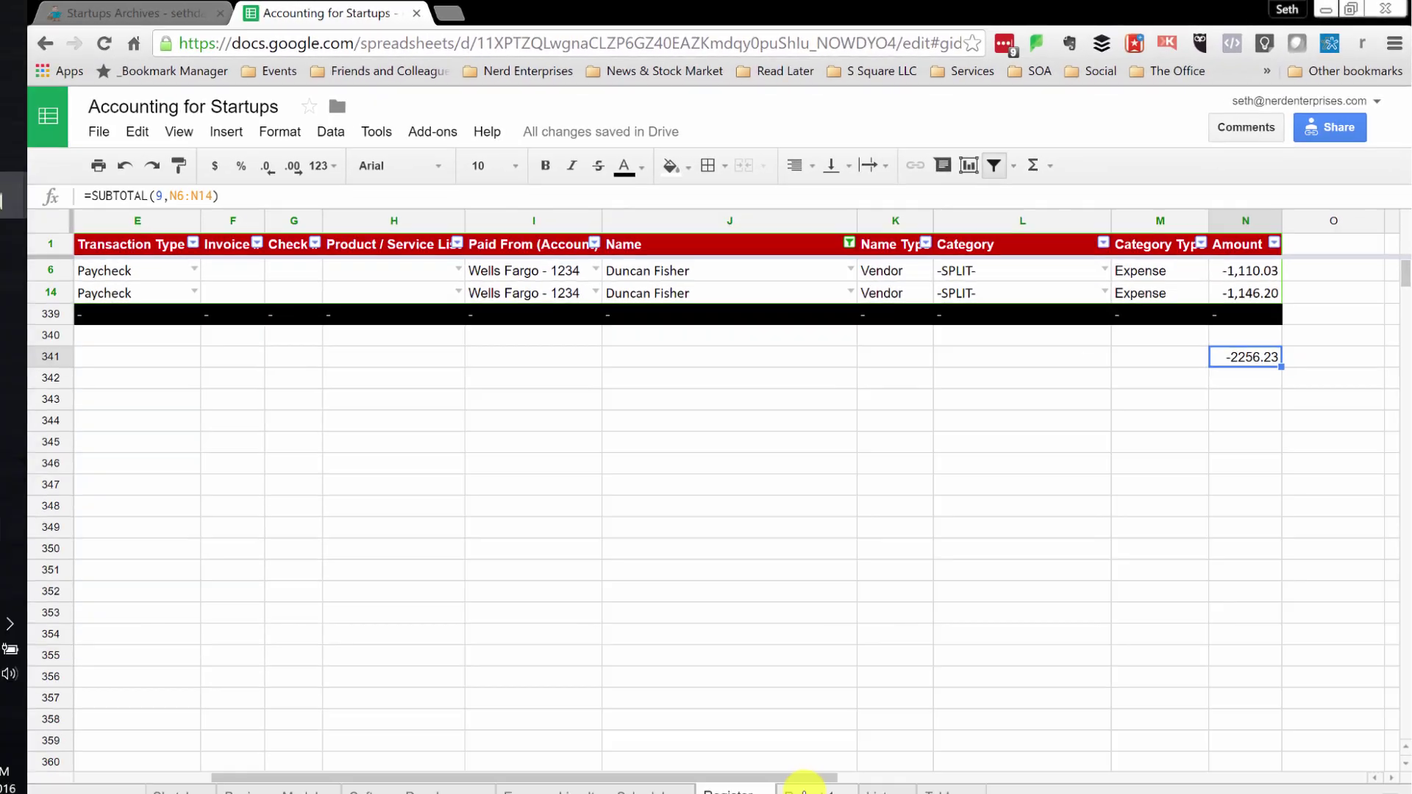
click(806, 788)
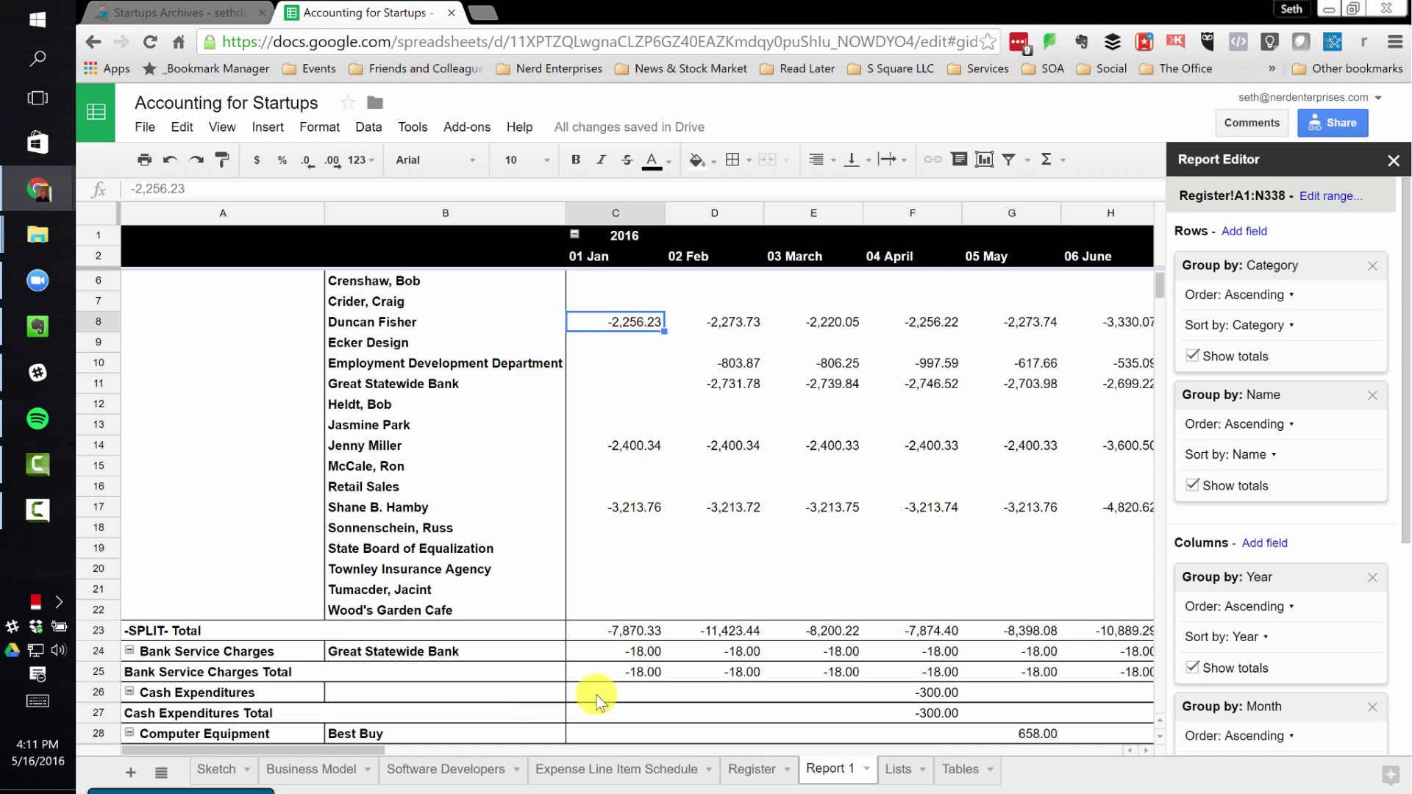
click(751, 769)
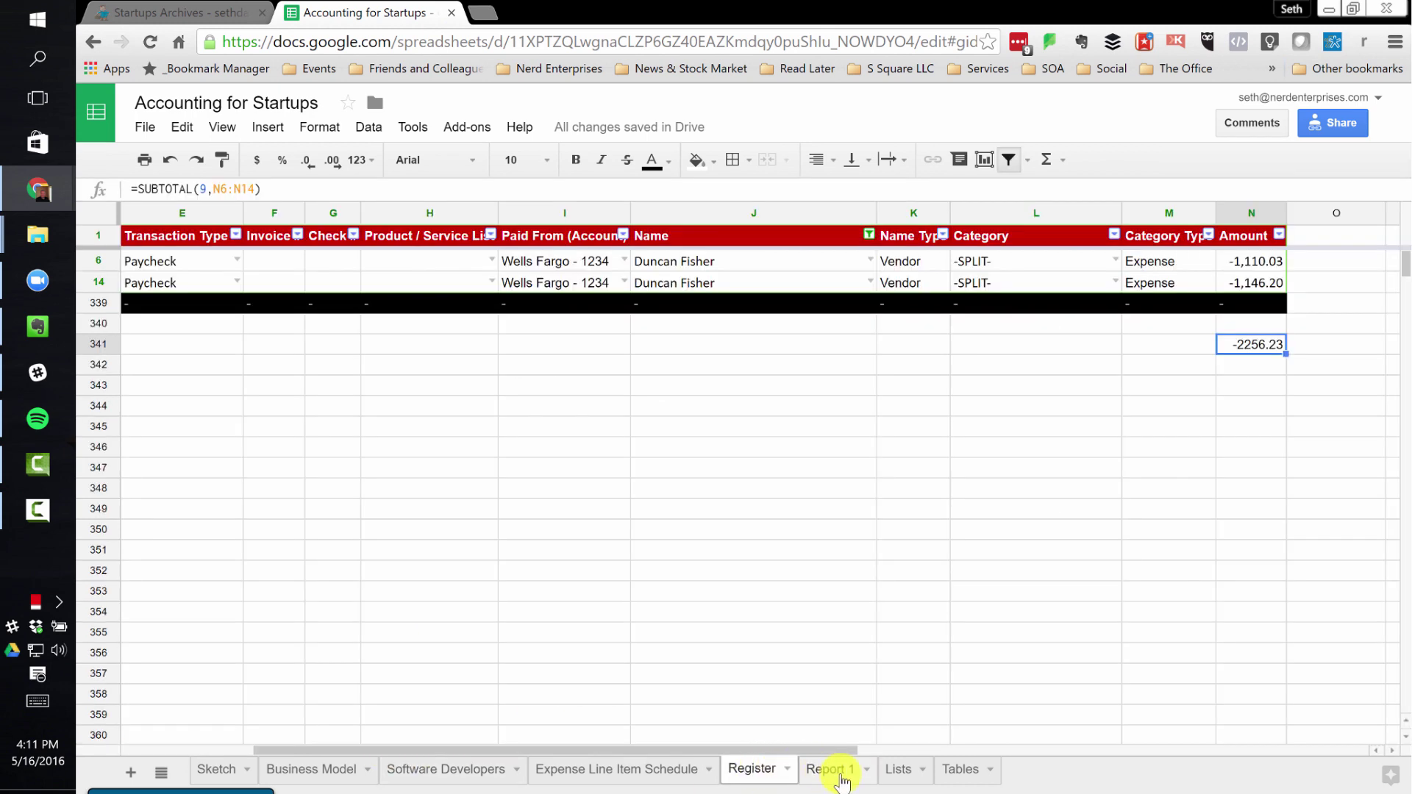
Delete the subtotal from cell N341 and reselect all months in the Month filter
key(Delete)
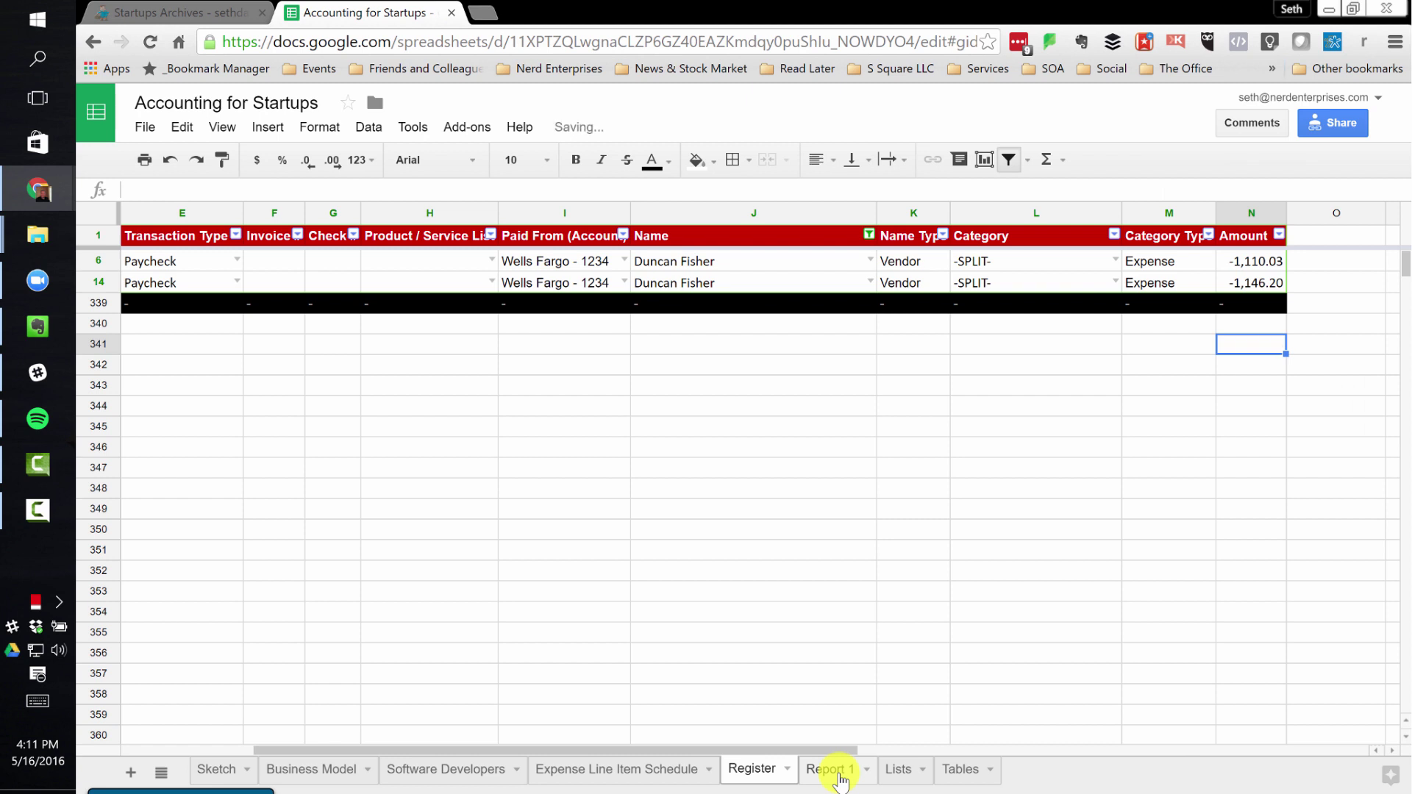
key(ctrl+Home)
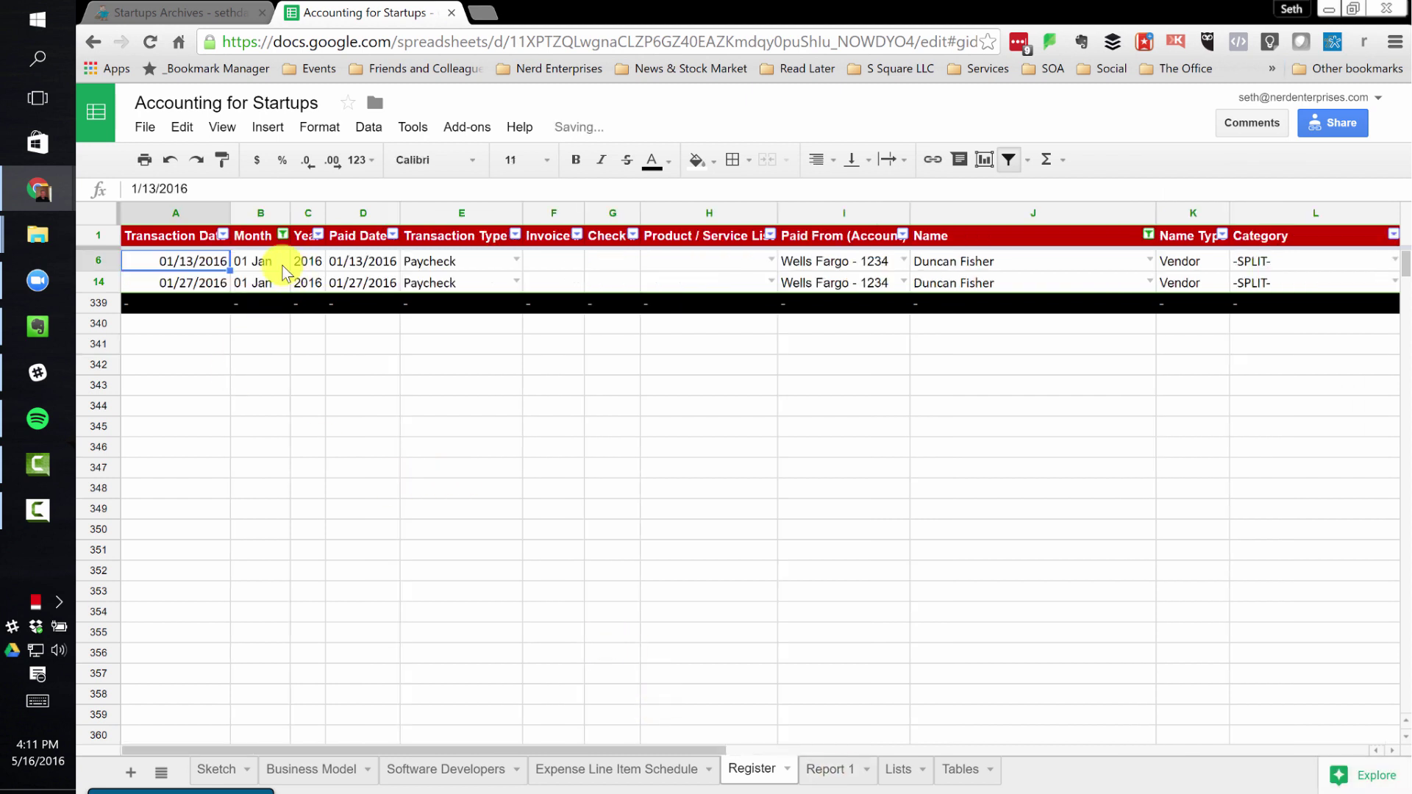
click(282, 234)
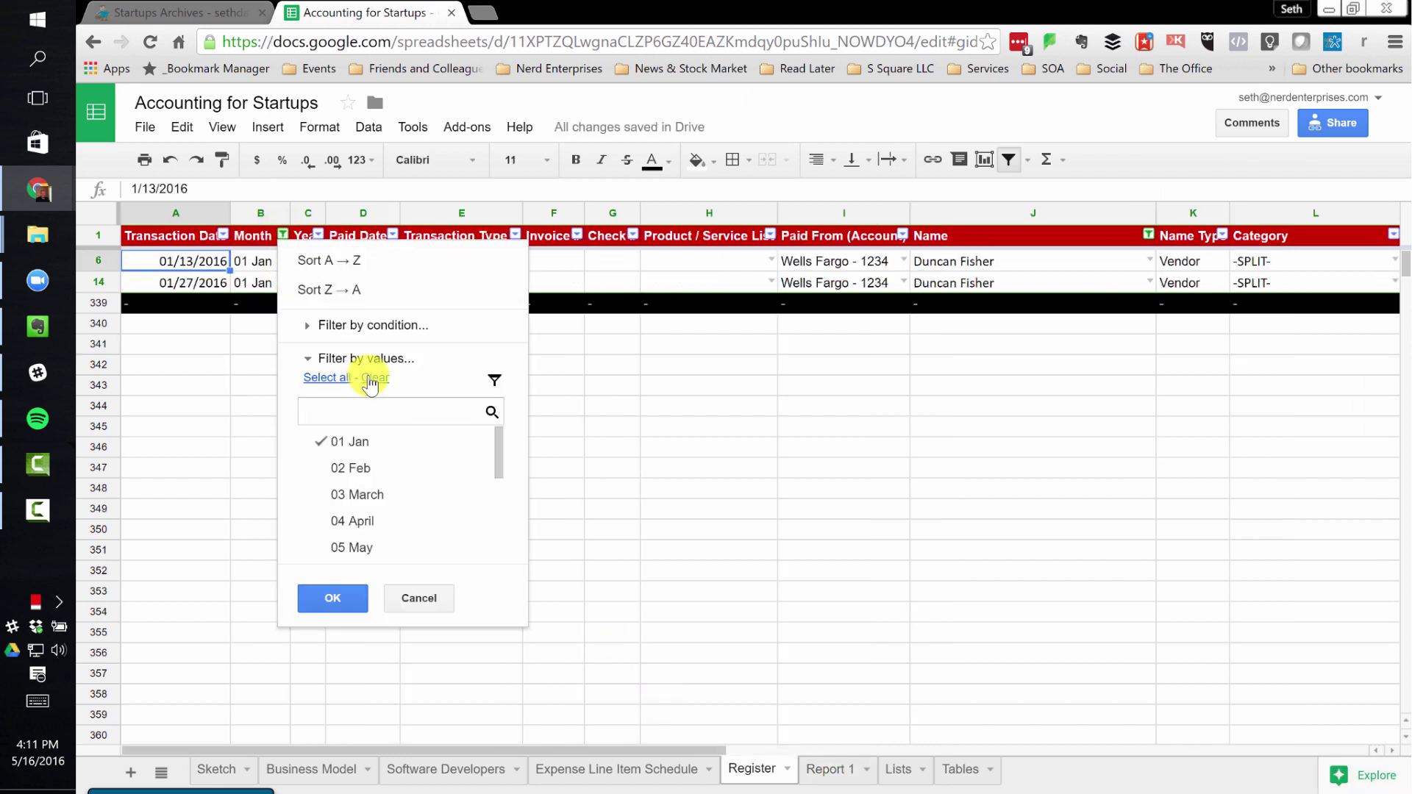
click(329, 378)
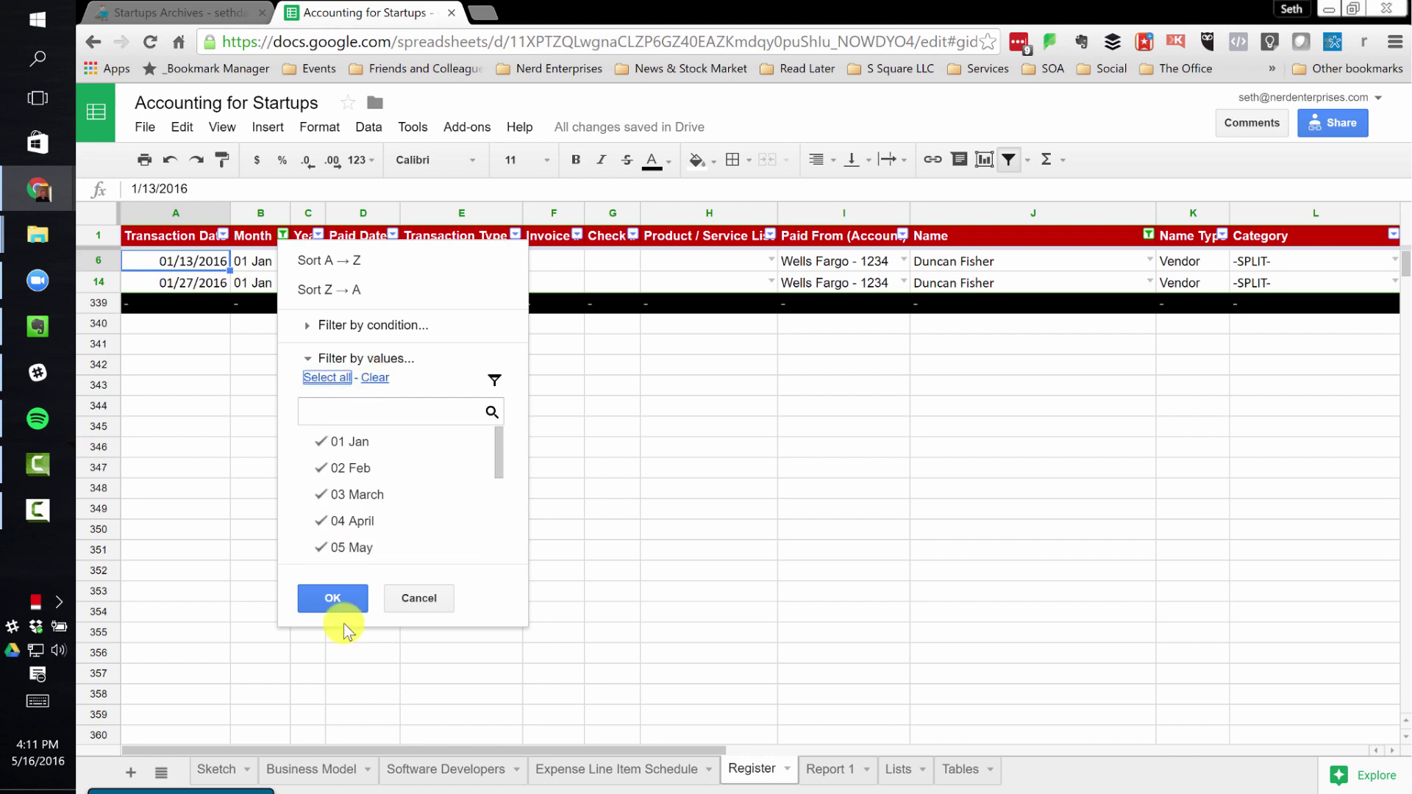
click(333, 597)
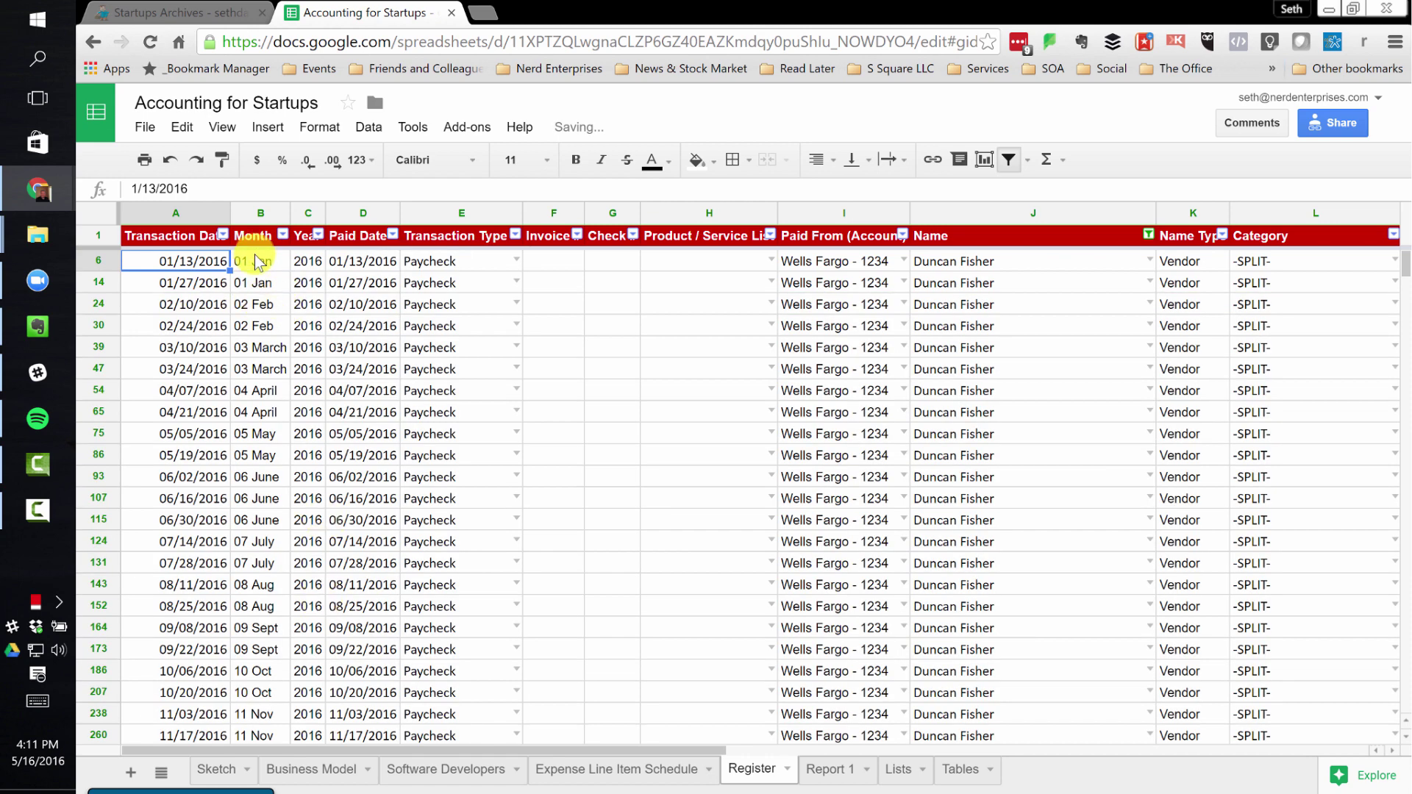
Reselect all values in the Register sheet's Name filter so every payee's transactions are included
key(Right)
key(Right)
key(Right)
key(Right)
key(Right)
key(Right)
key(Right)
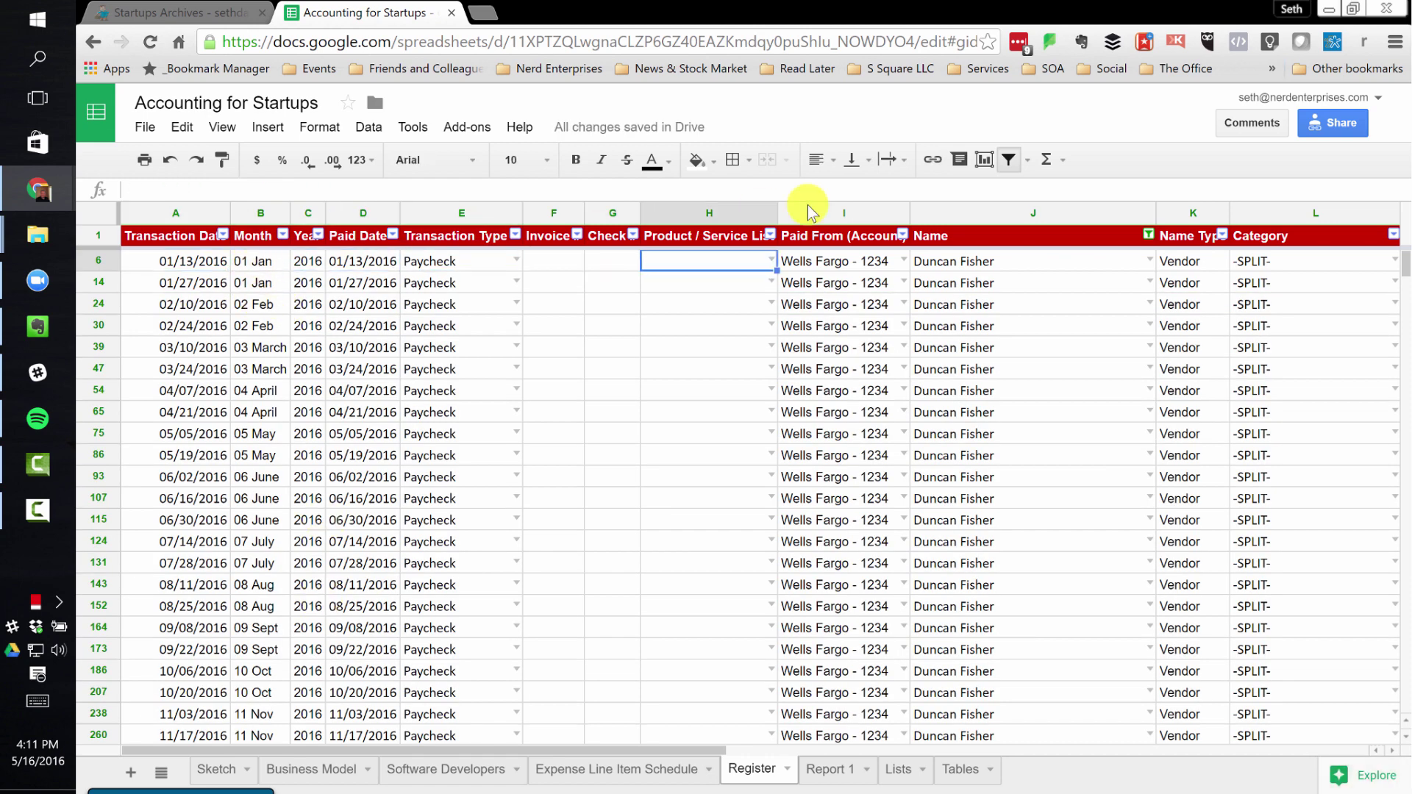
click(961, 260)
click(1150, 237)
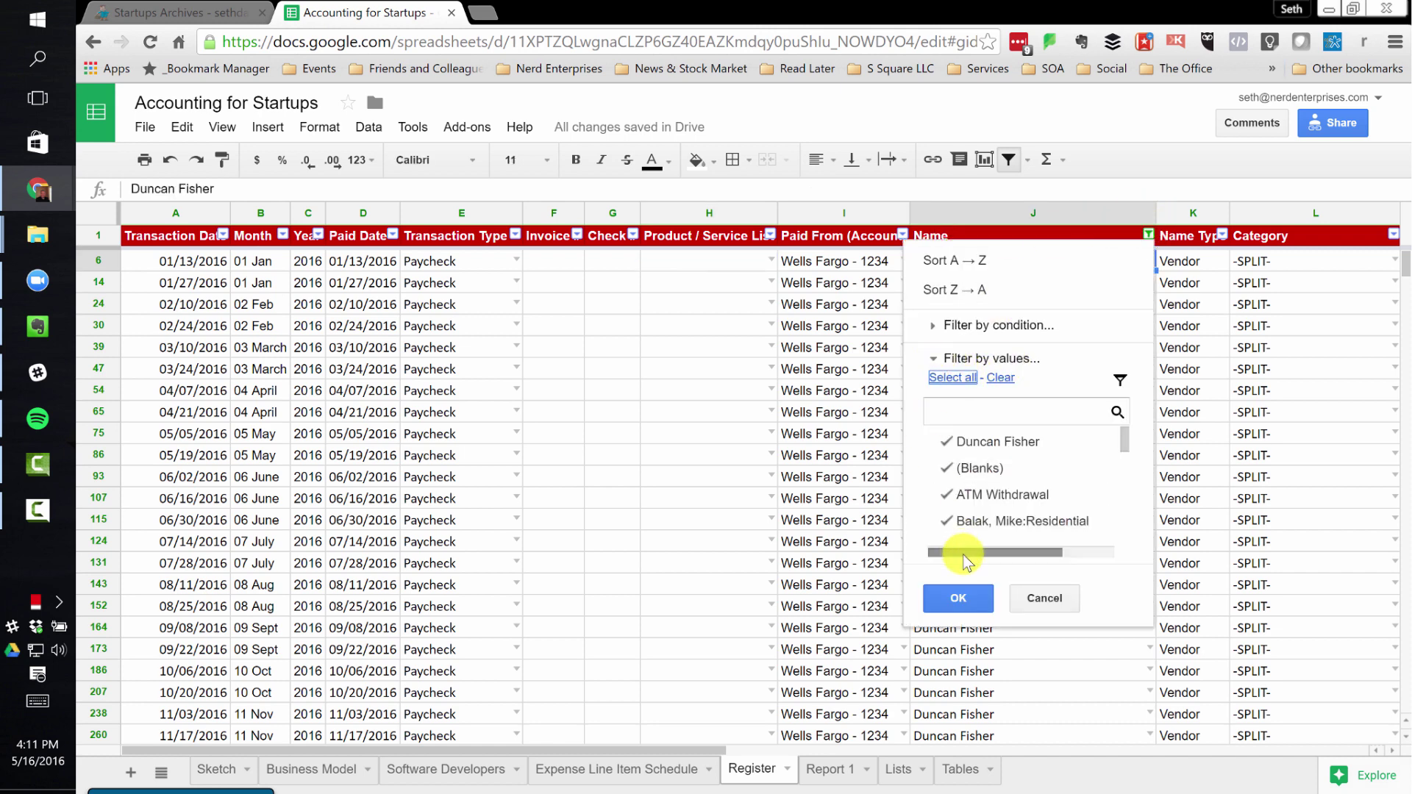
click(957, 597)
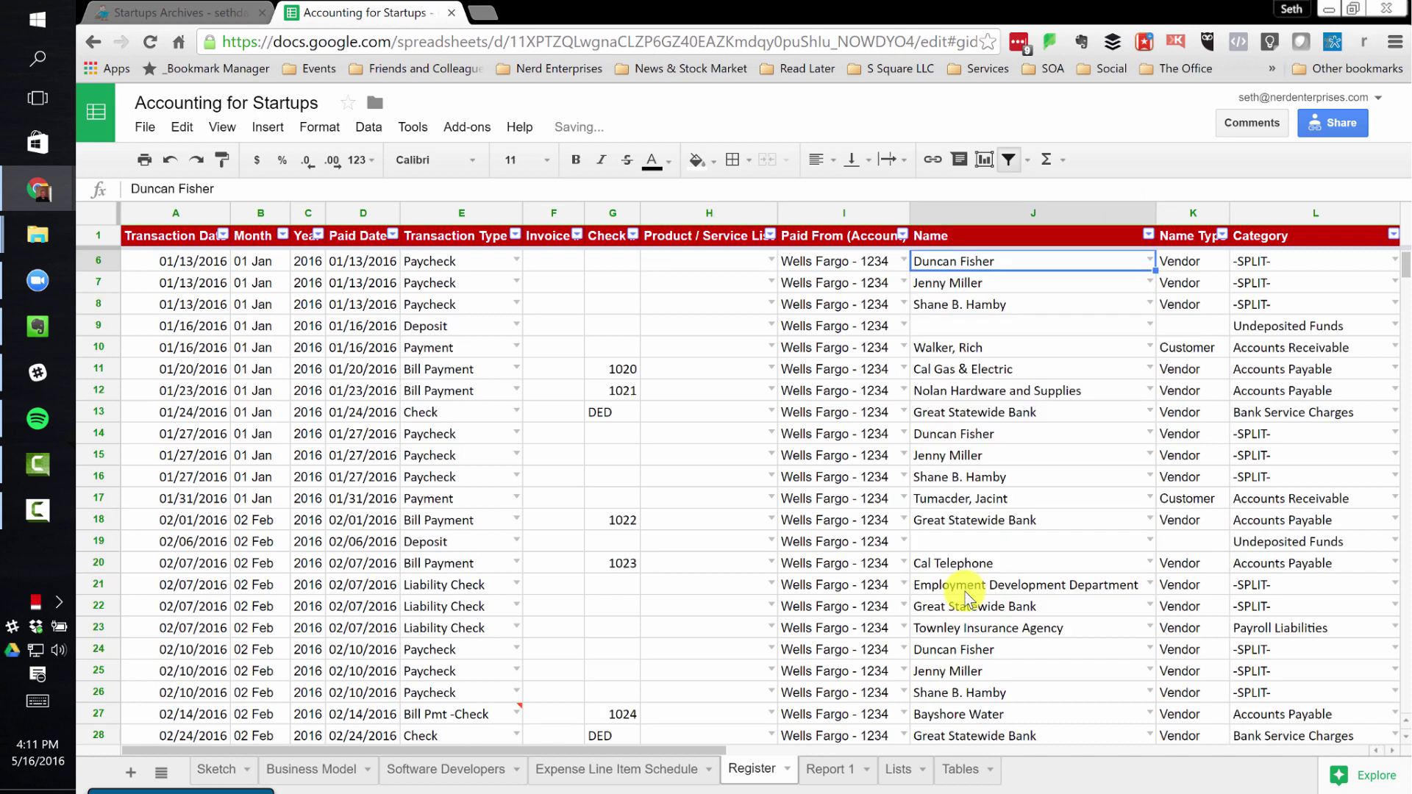
click(938, 304)
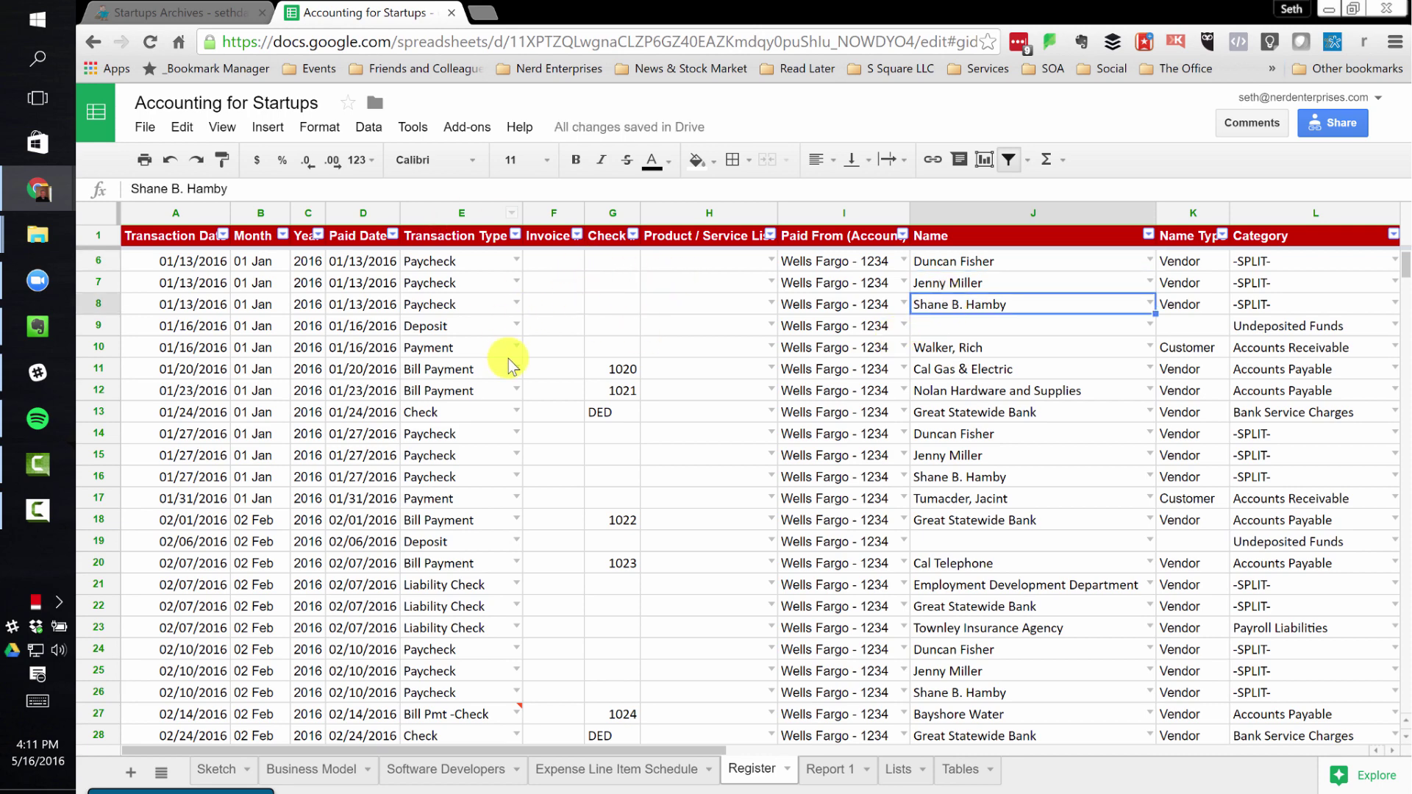
Delete the Report 1 sheet from the spreadsheet and confirm the deletion
click(831, 771)
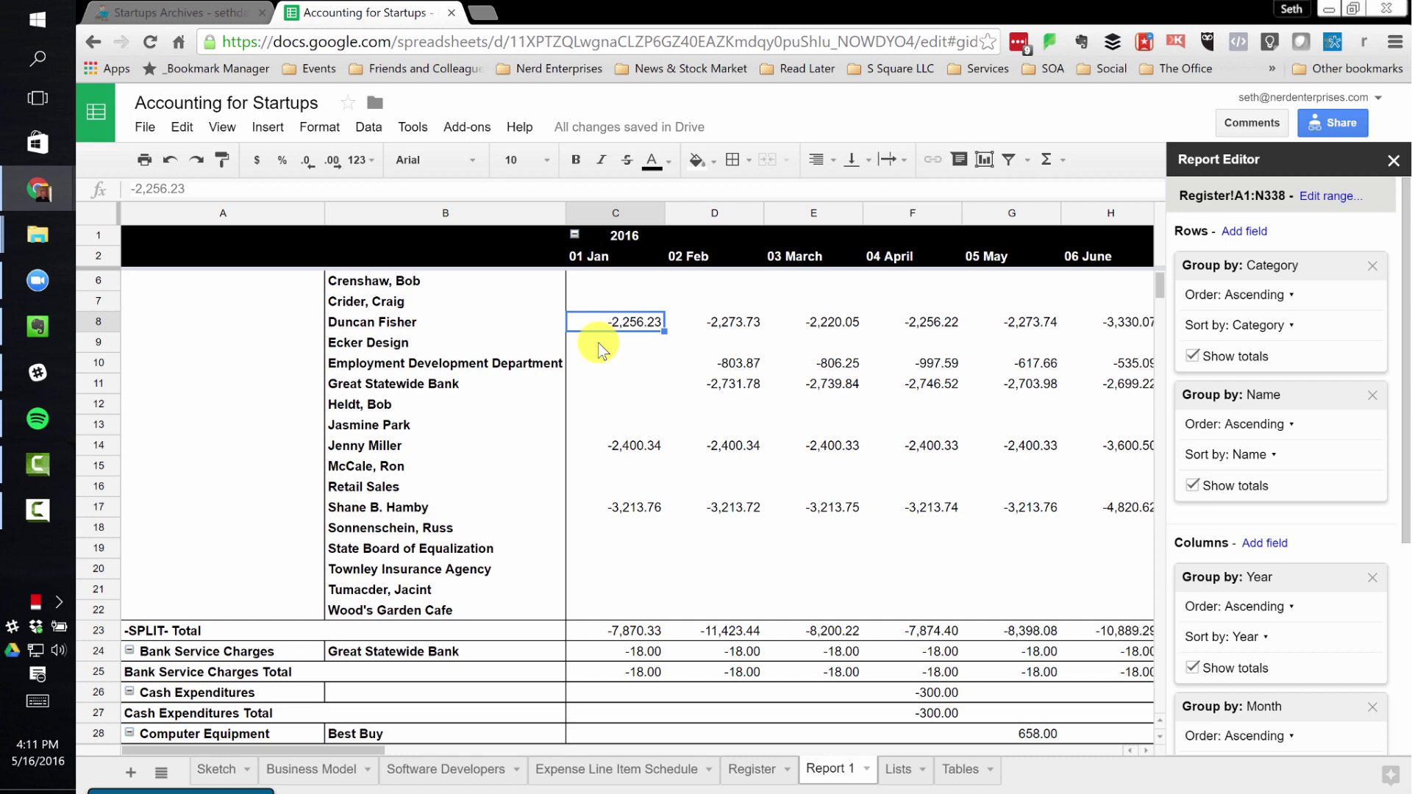
right_click(839, 766)
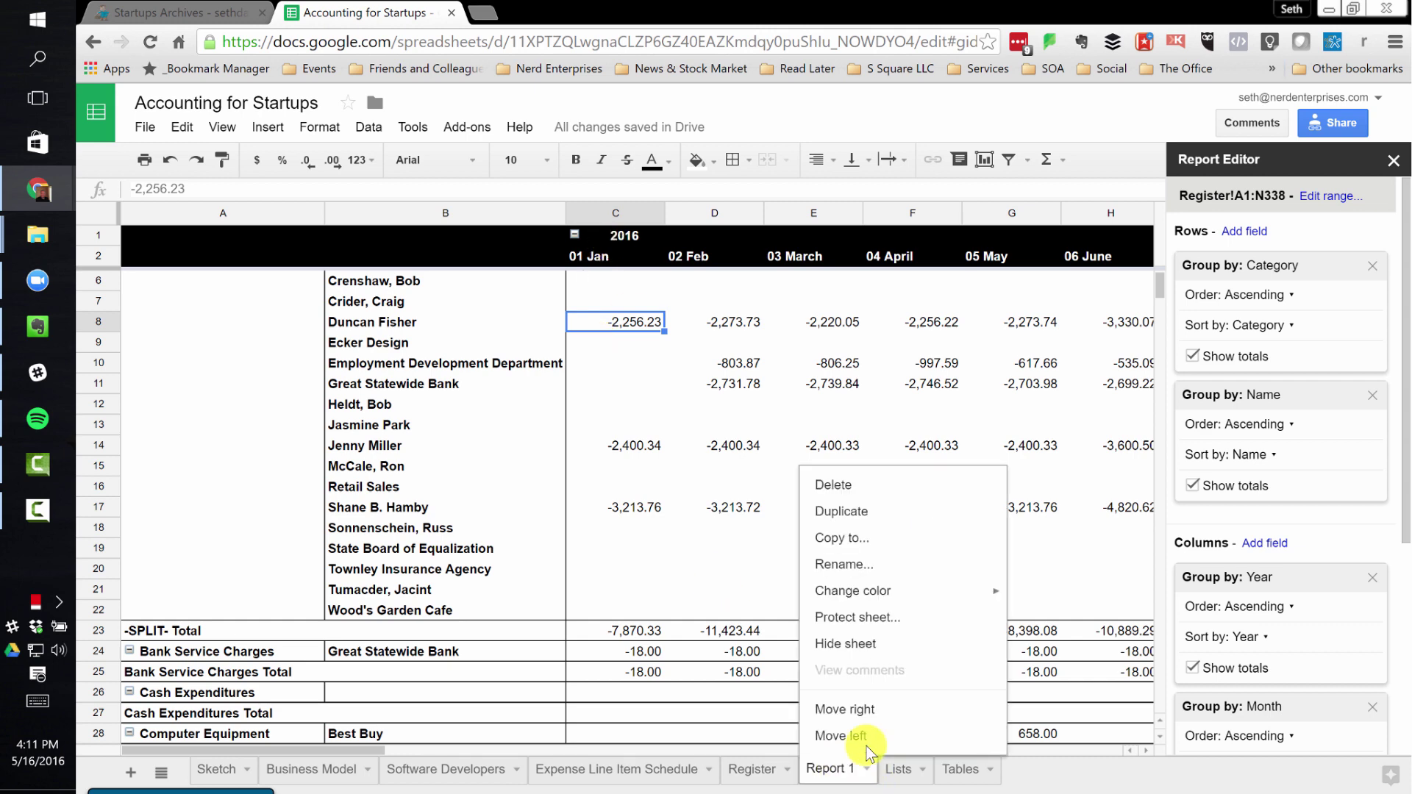
click(832, 485)
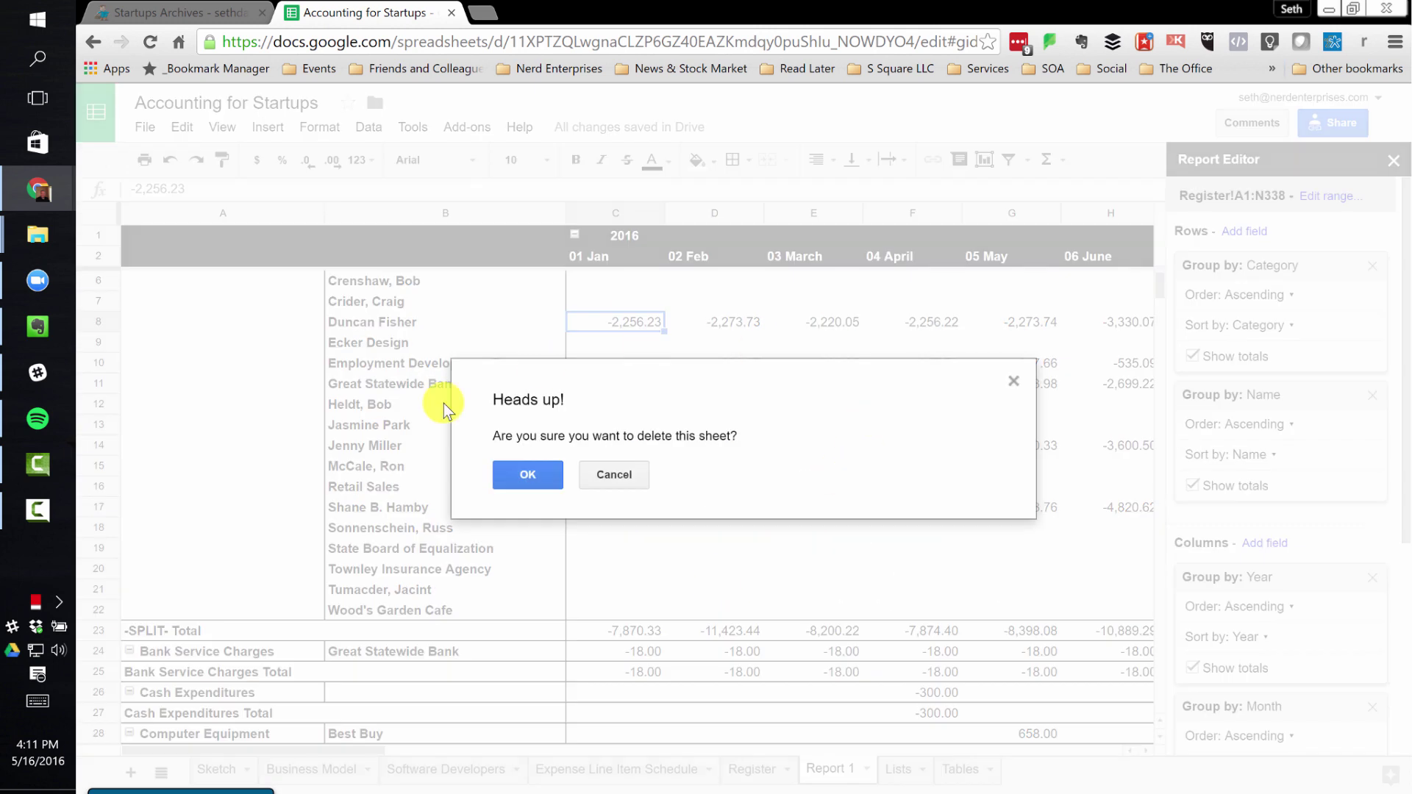
click(535, 479)
Create a new pivot table from the transaction data in the Register sheet
click(165, 234)
click(164, 259)
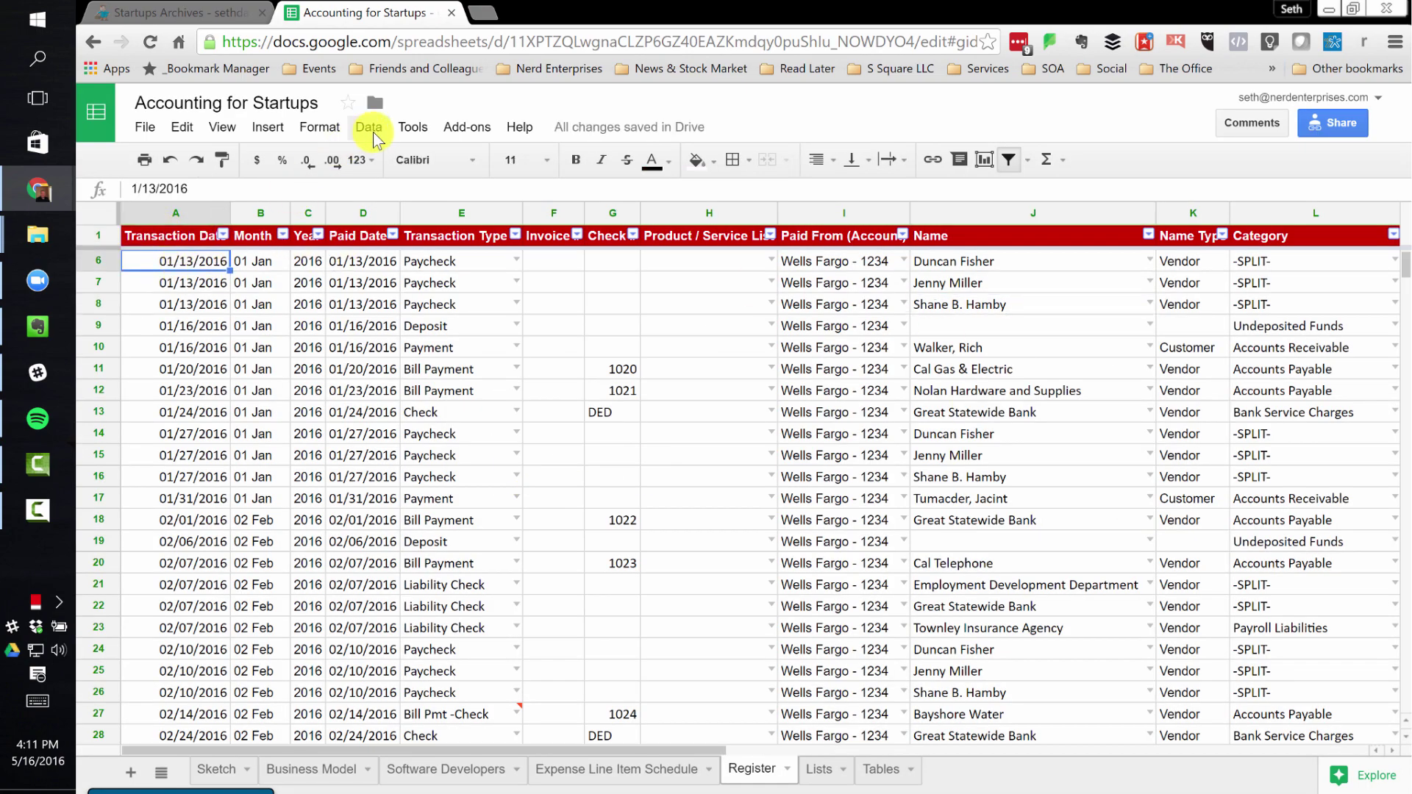
click(413, 128)
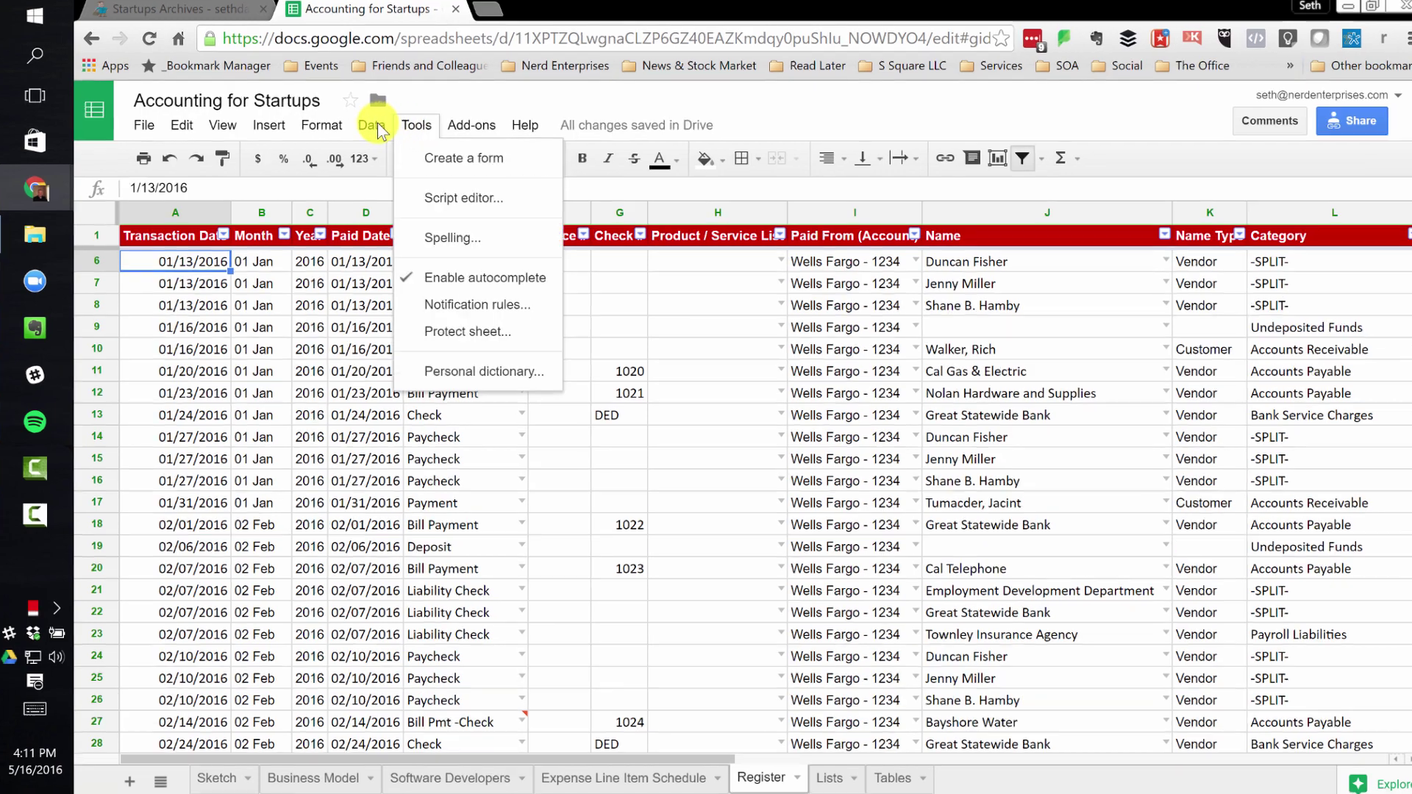
mouse_move(369, 127)
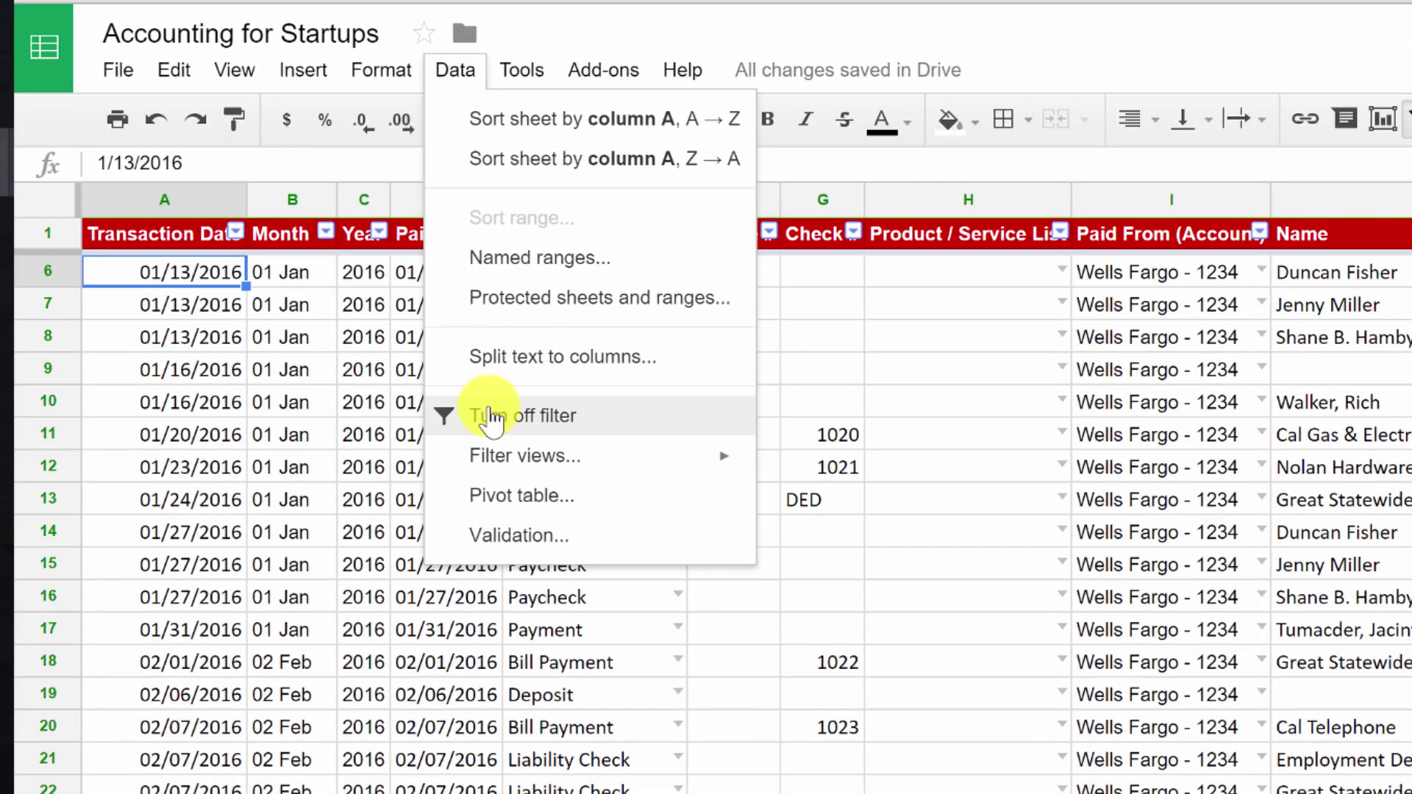
click(511, 497)
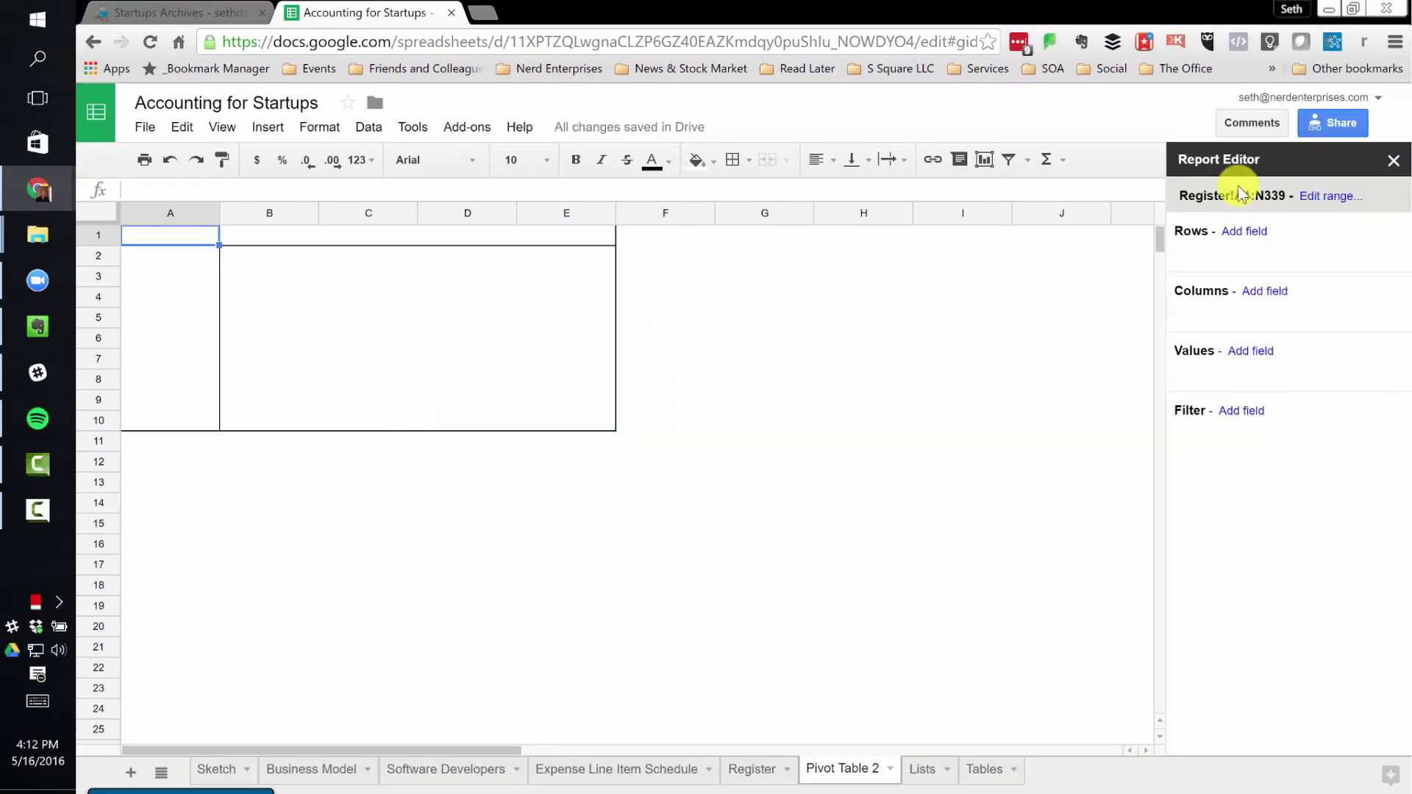
Set the pivot table's source data range to Register!A1:N338, leaving out the black row below the last transaction
click(1331, 195)
click(762, 435)
click(771, 769)
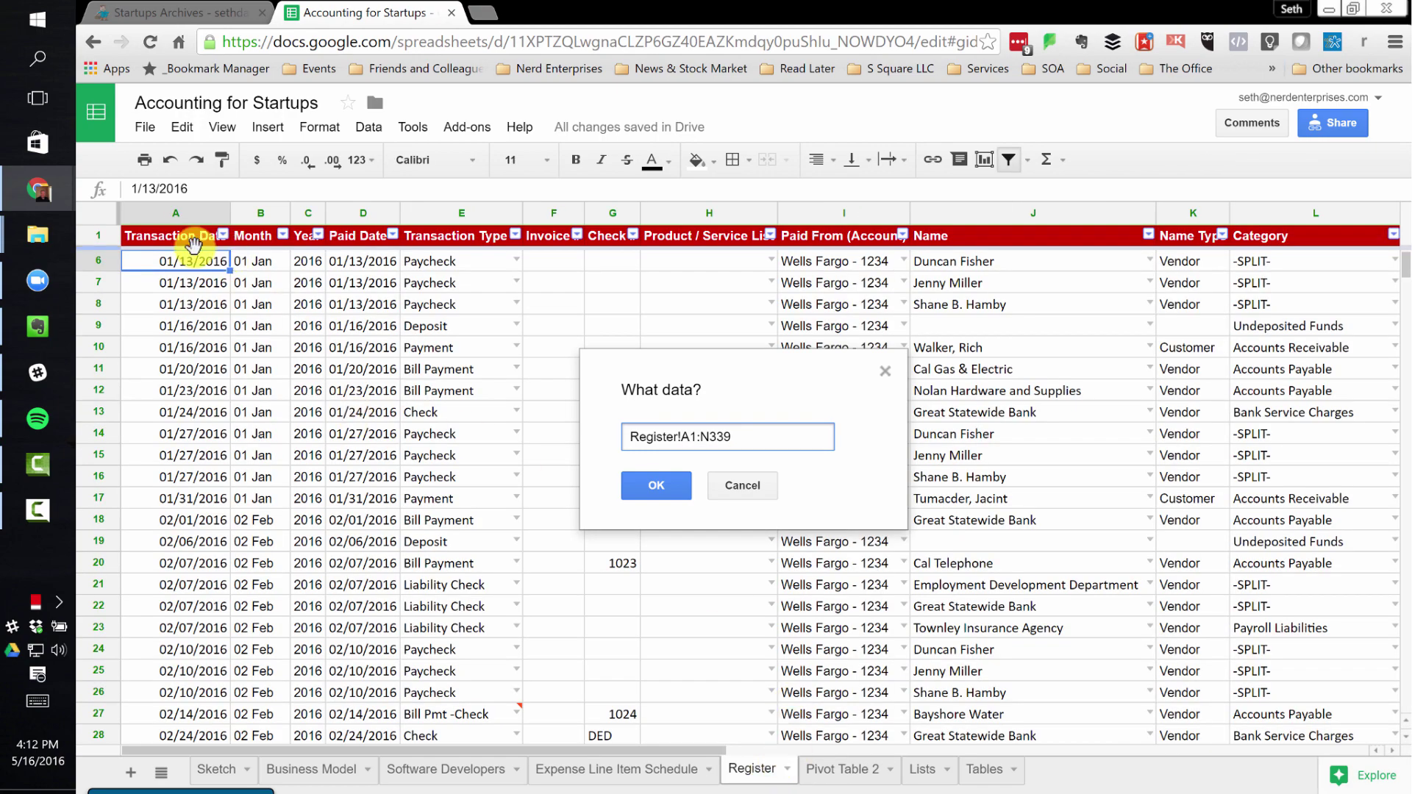
scroll(190, 467, down, 1)
scroll(189, 469, down, 20)
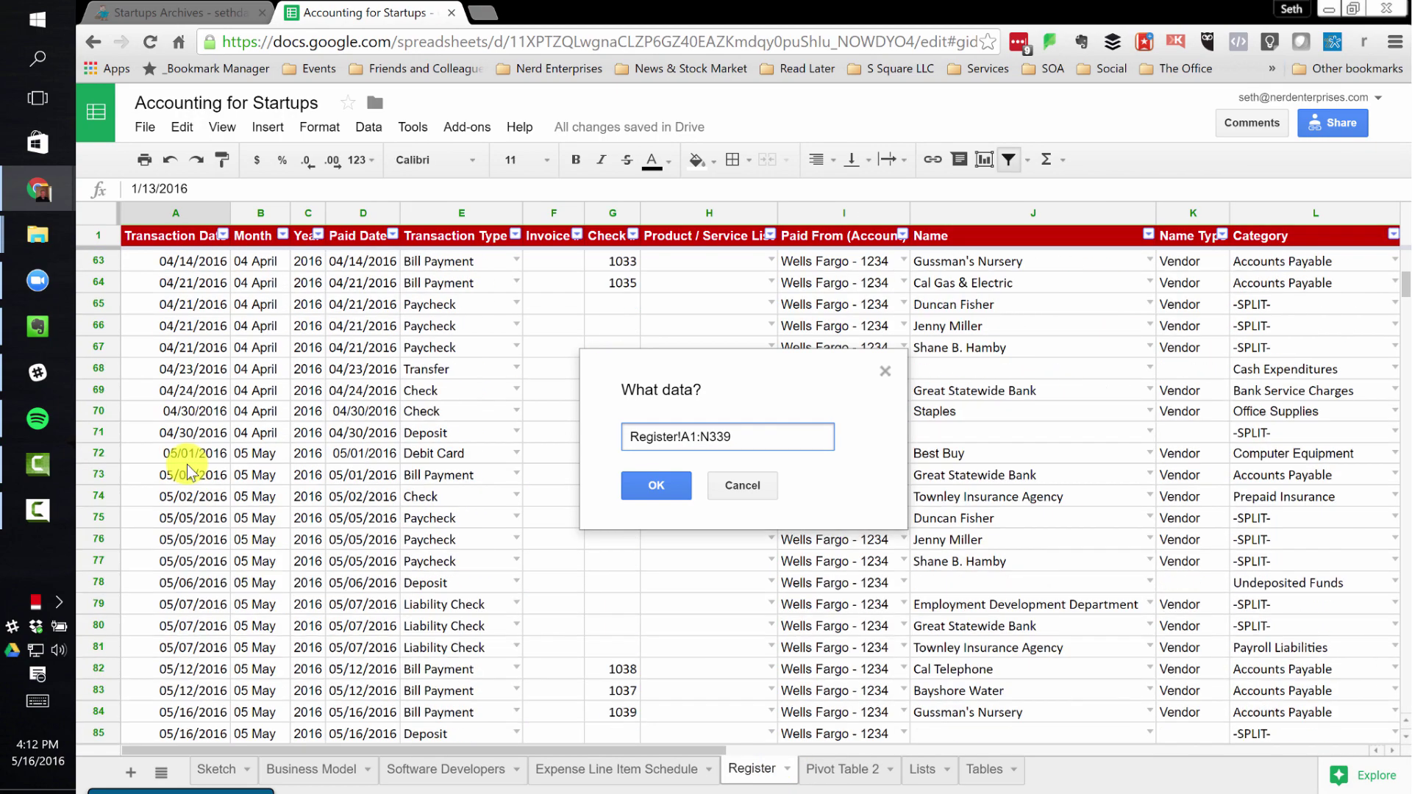
scroll(184, 494, down, 20)
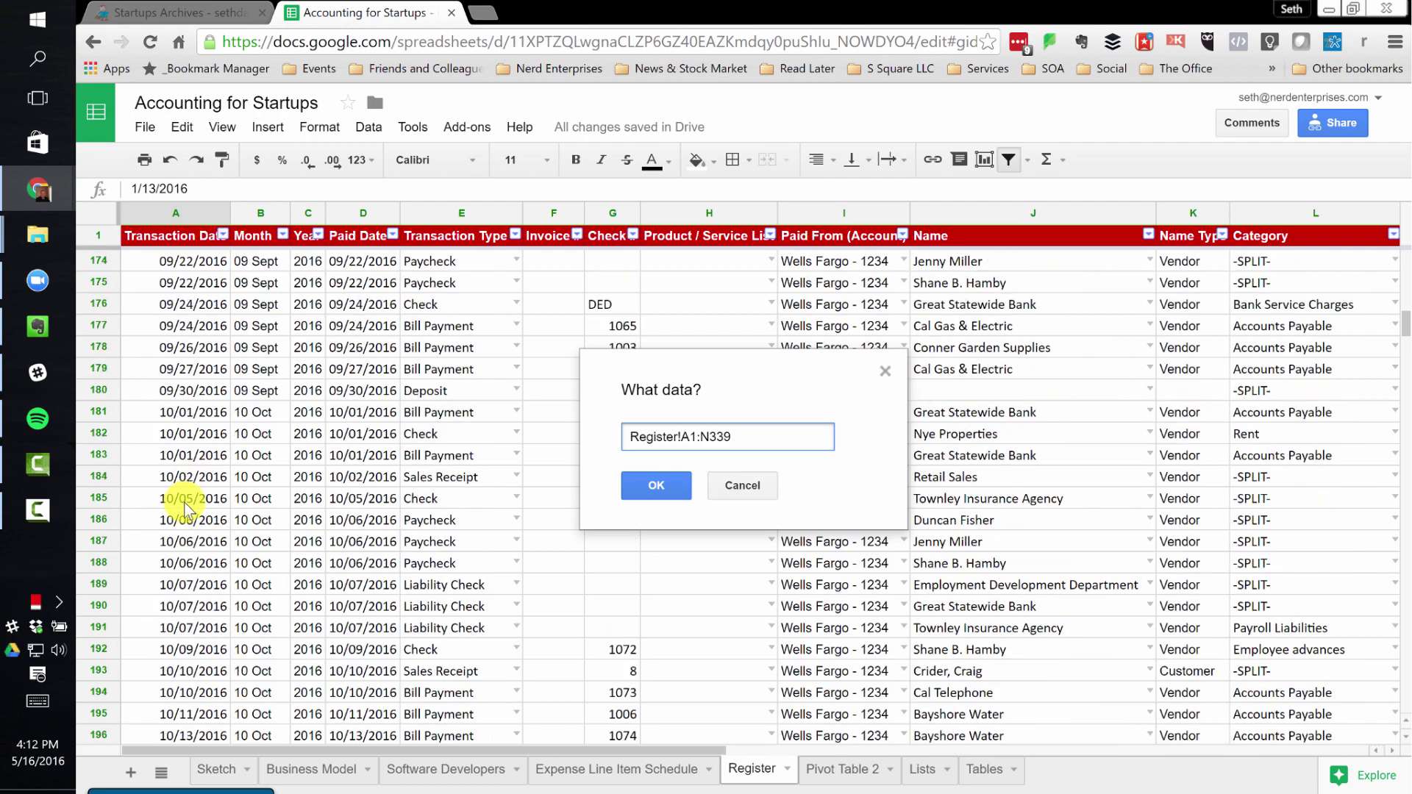
scroll(183, 504, down, 16)
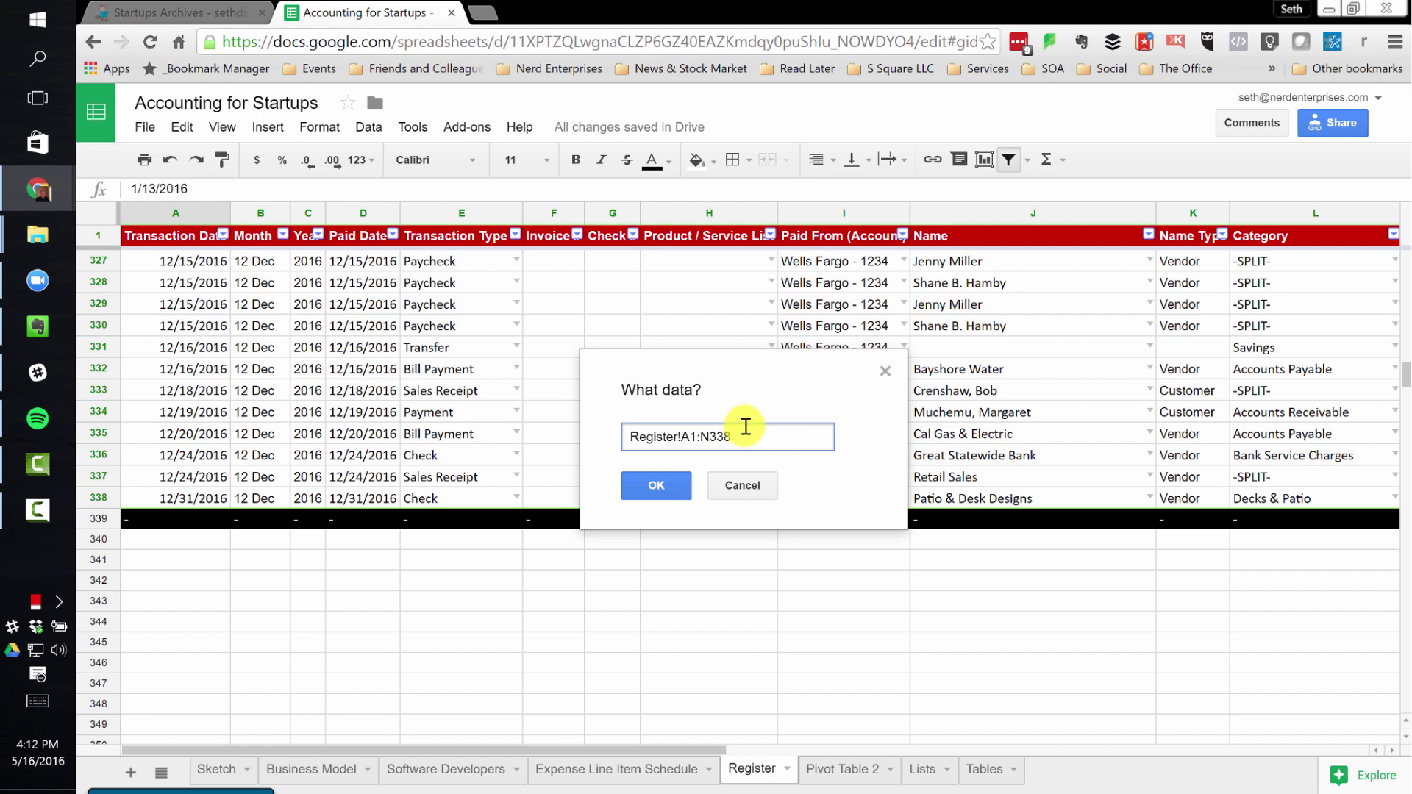
click(656, 484)
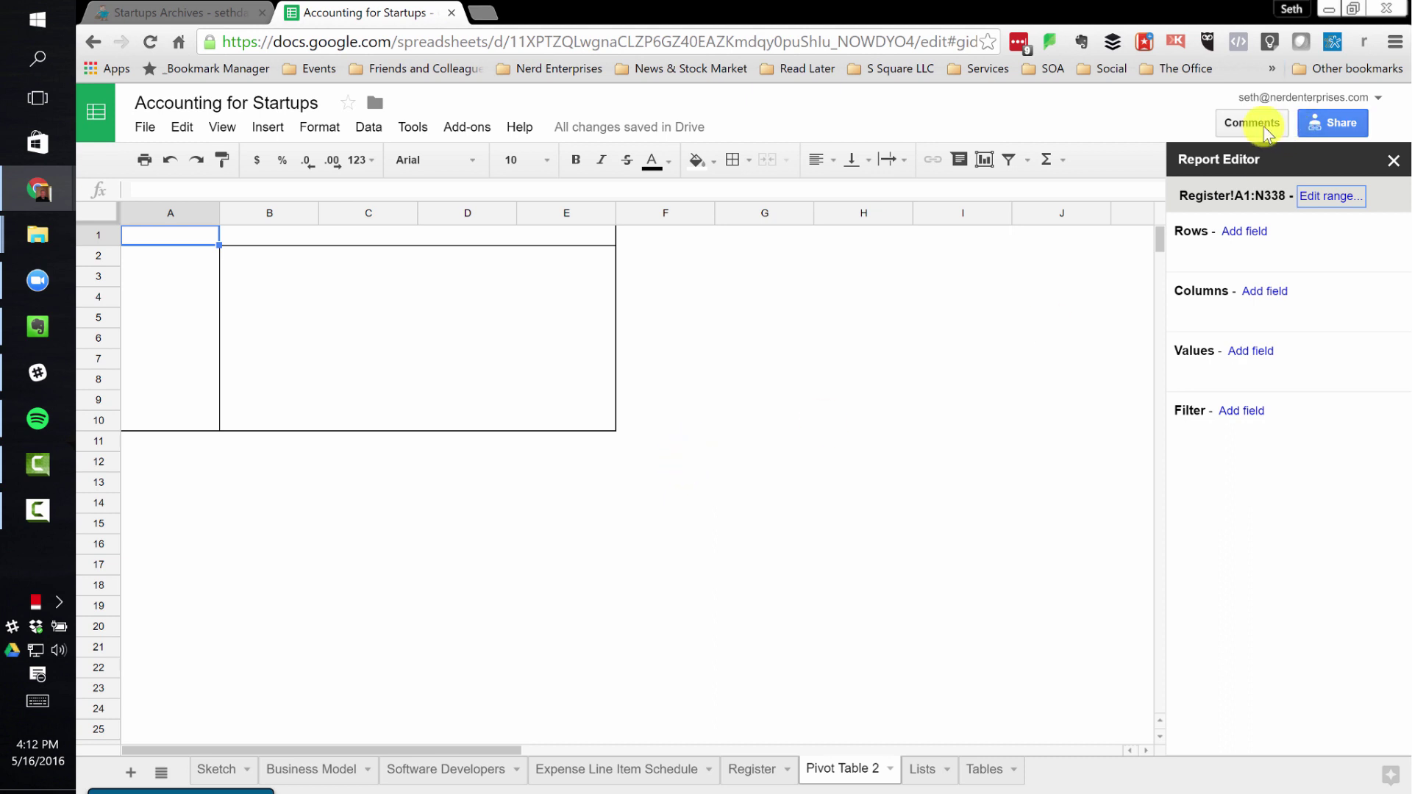
click(1244, 234)
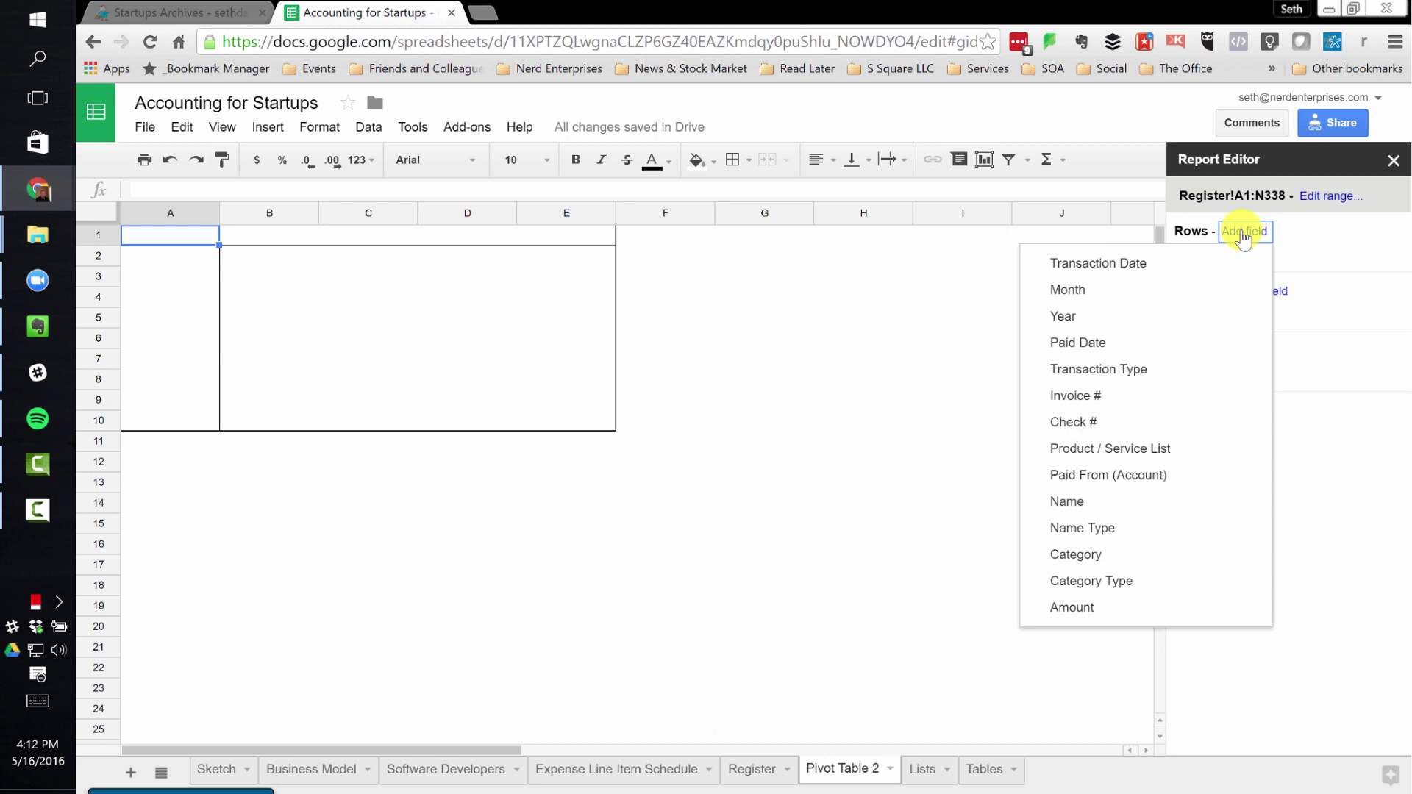
click(1076, 556)
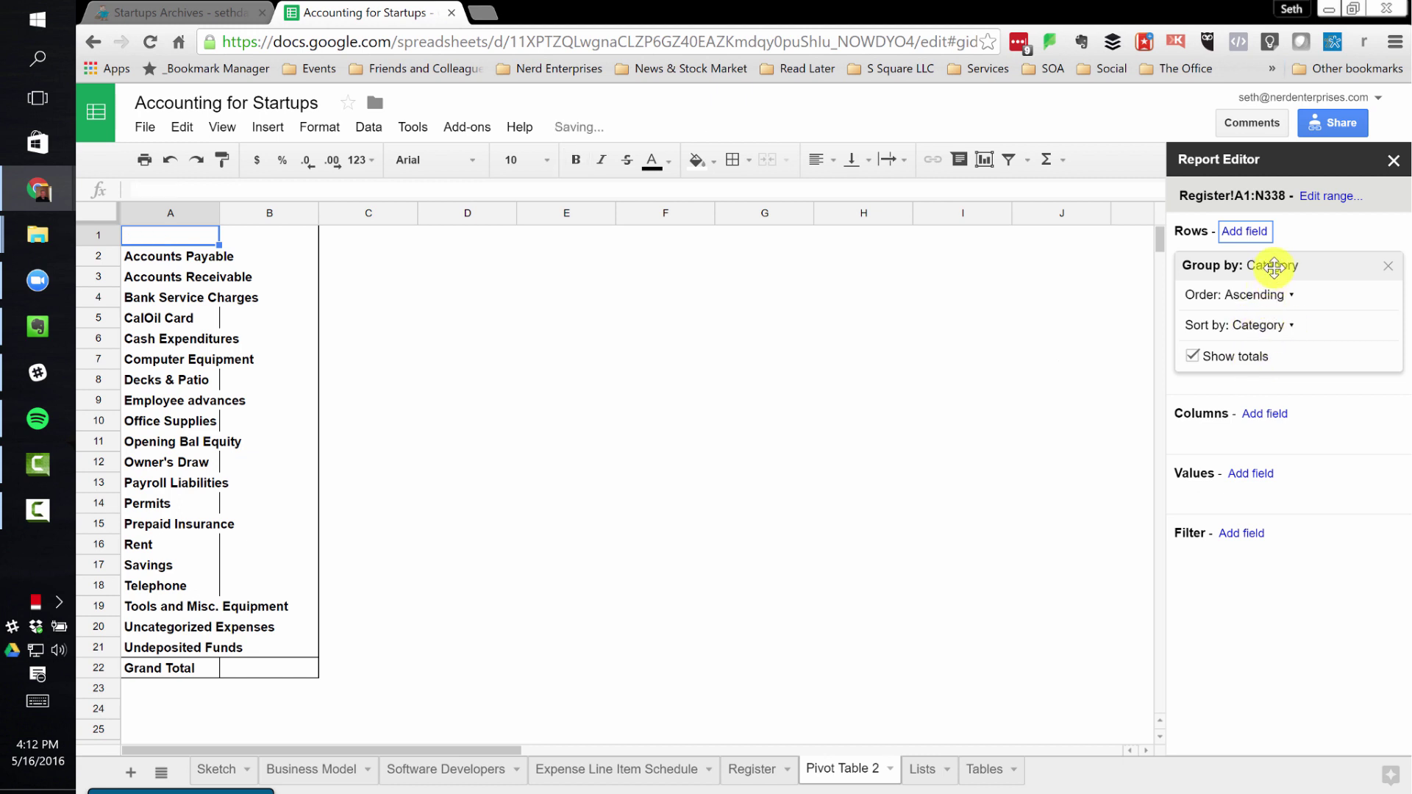
click(1259, 327)
click(1259, 333)
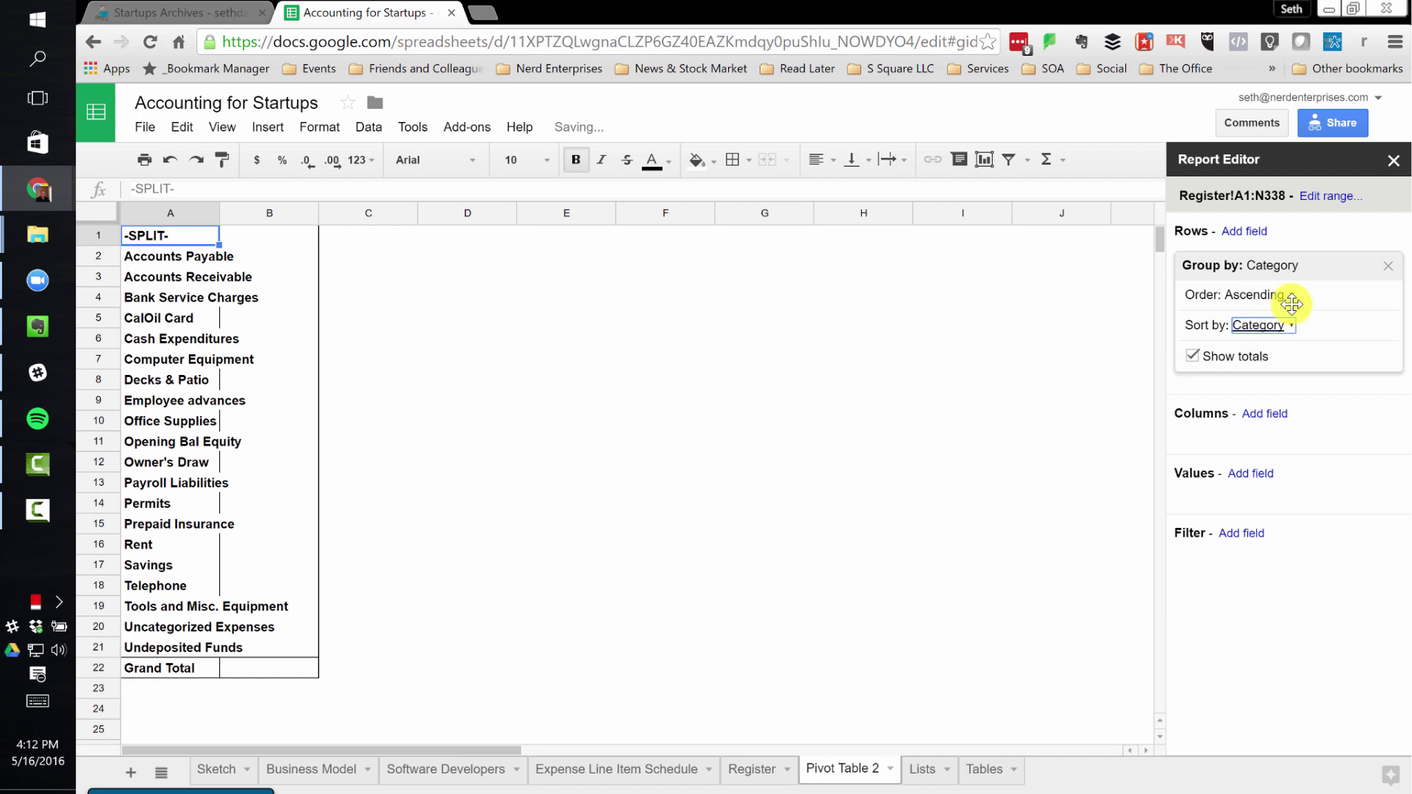
click(1388, 267)
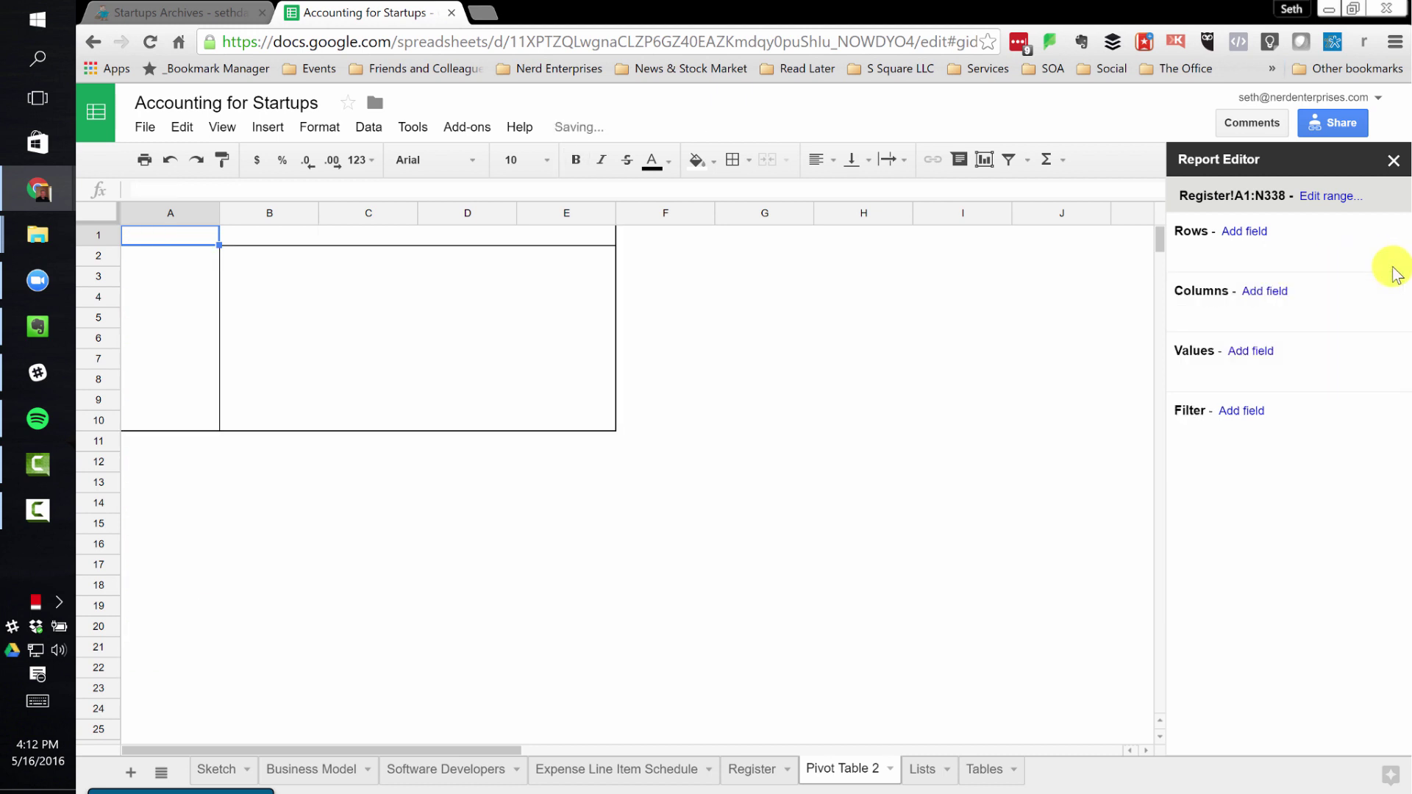
Group the pivot table's rows by Category Type and add Amount as the value, summarized by SUM
click(1248, 236)
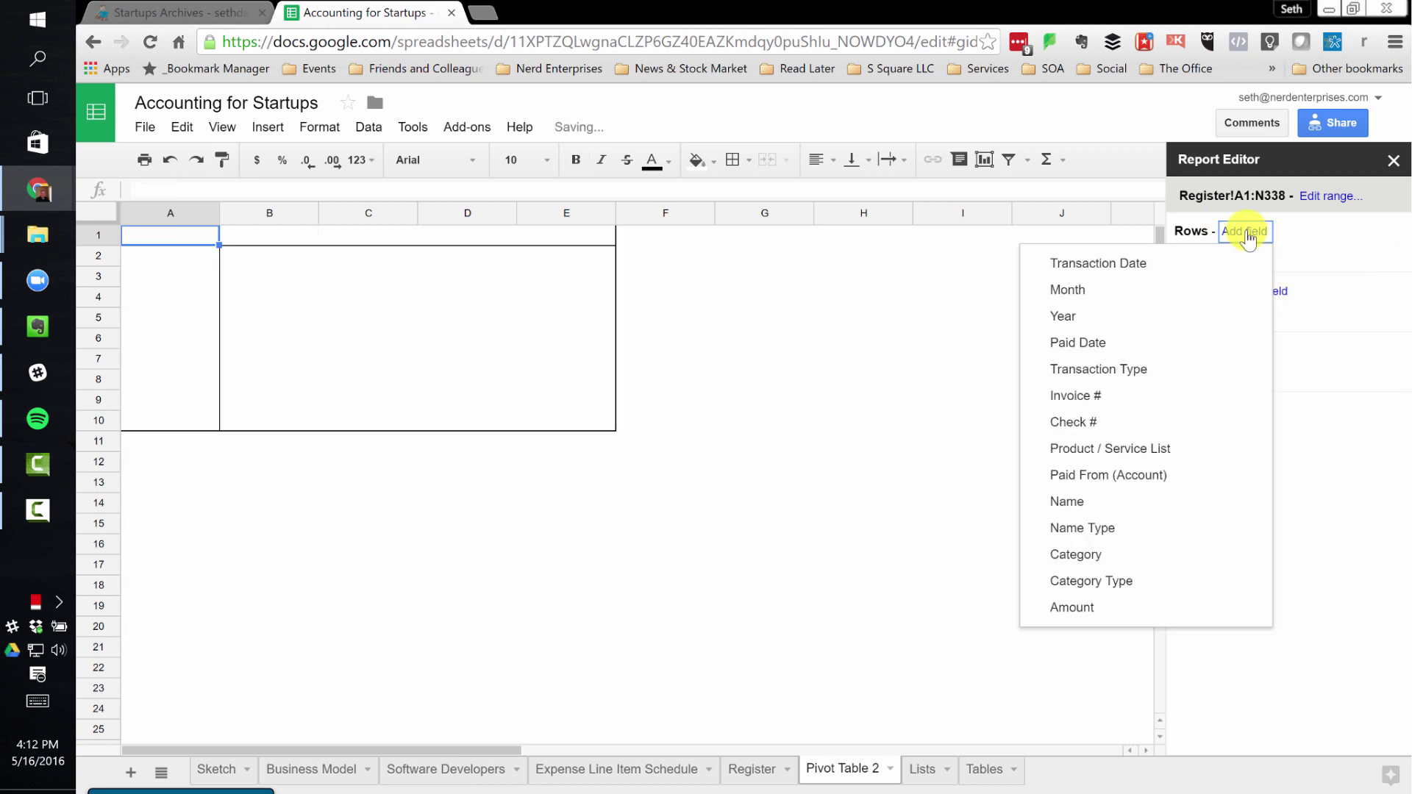
click(1087, 579)
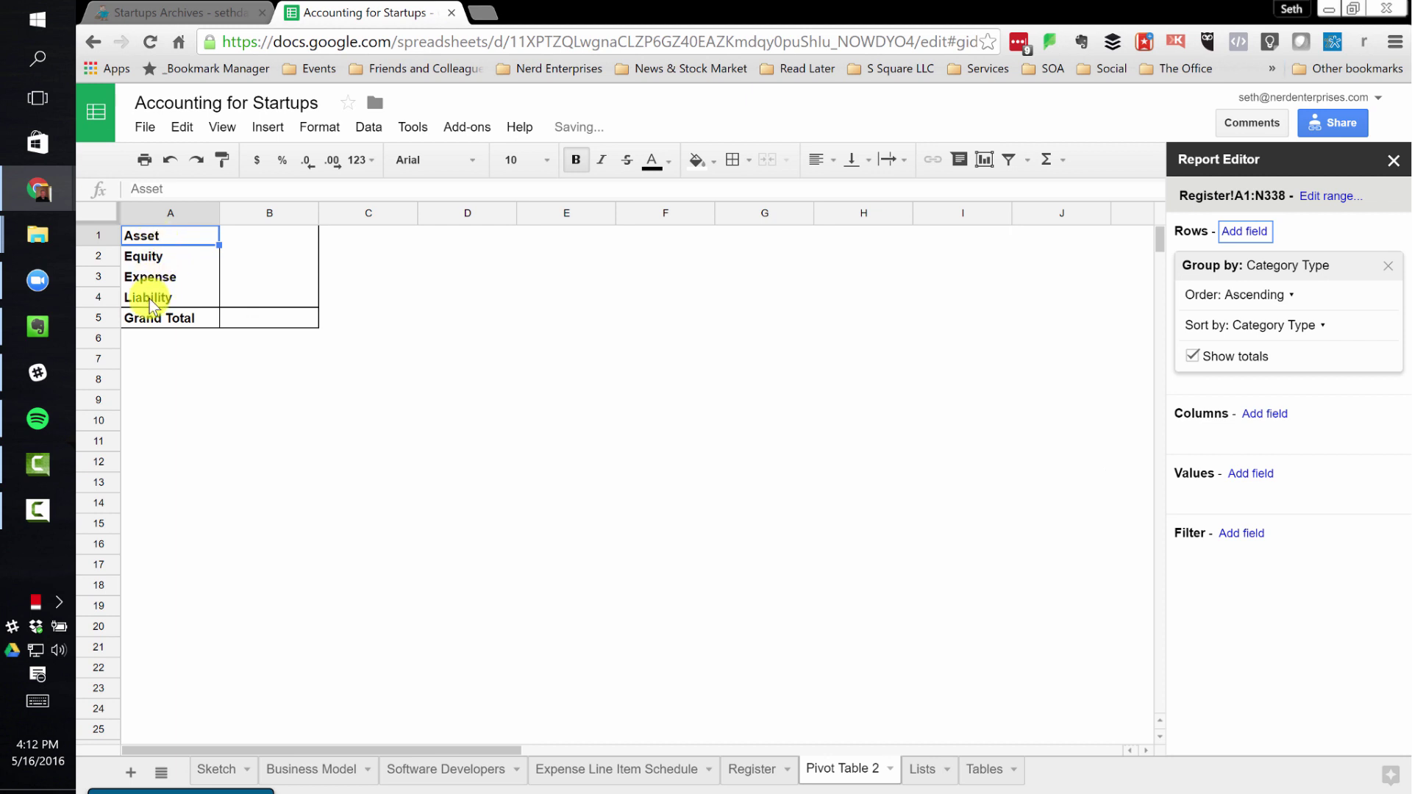
click(1248, 477)
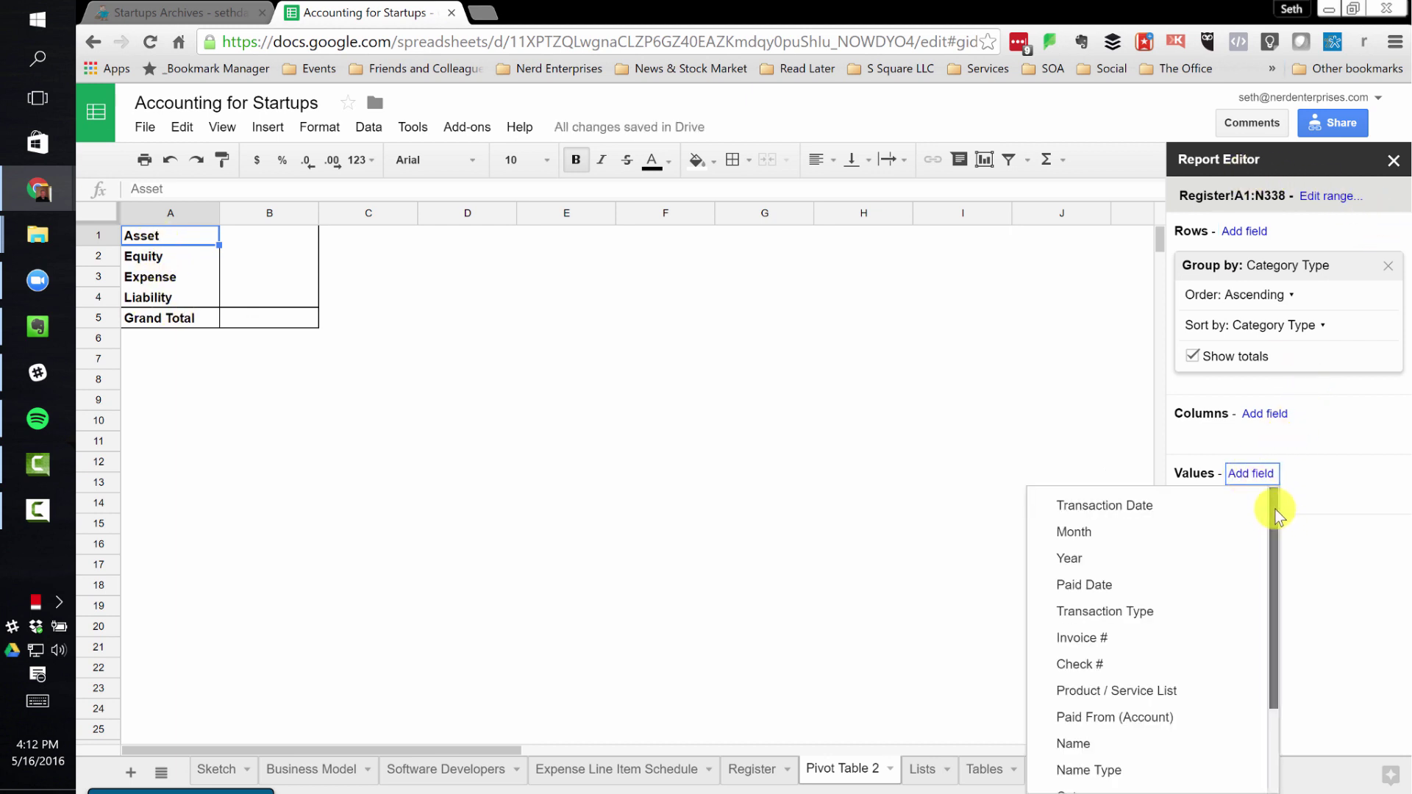
drag(1276, 552, 1275, 670)
click(1075, 735)
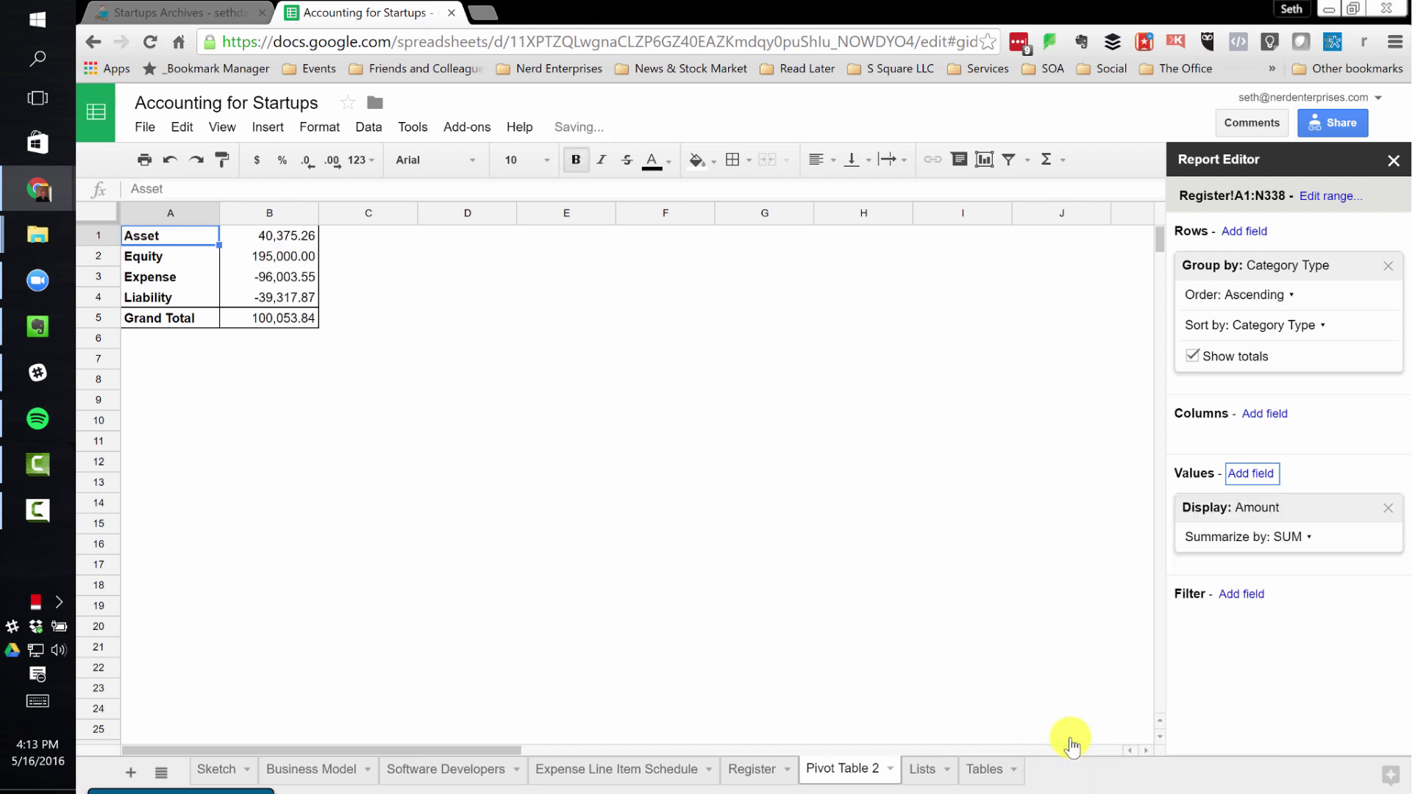
Add Category as a second row grouping under Category Type and widen column B to fit the category names
click(283, 241)
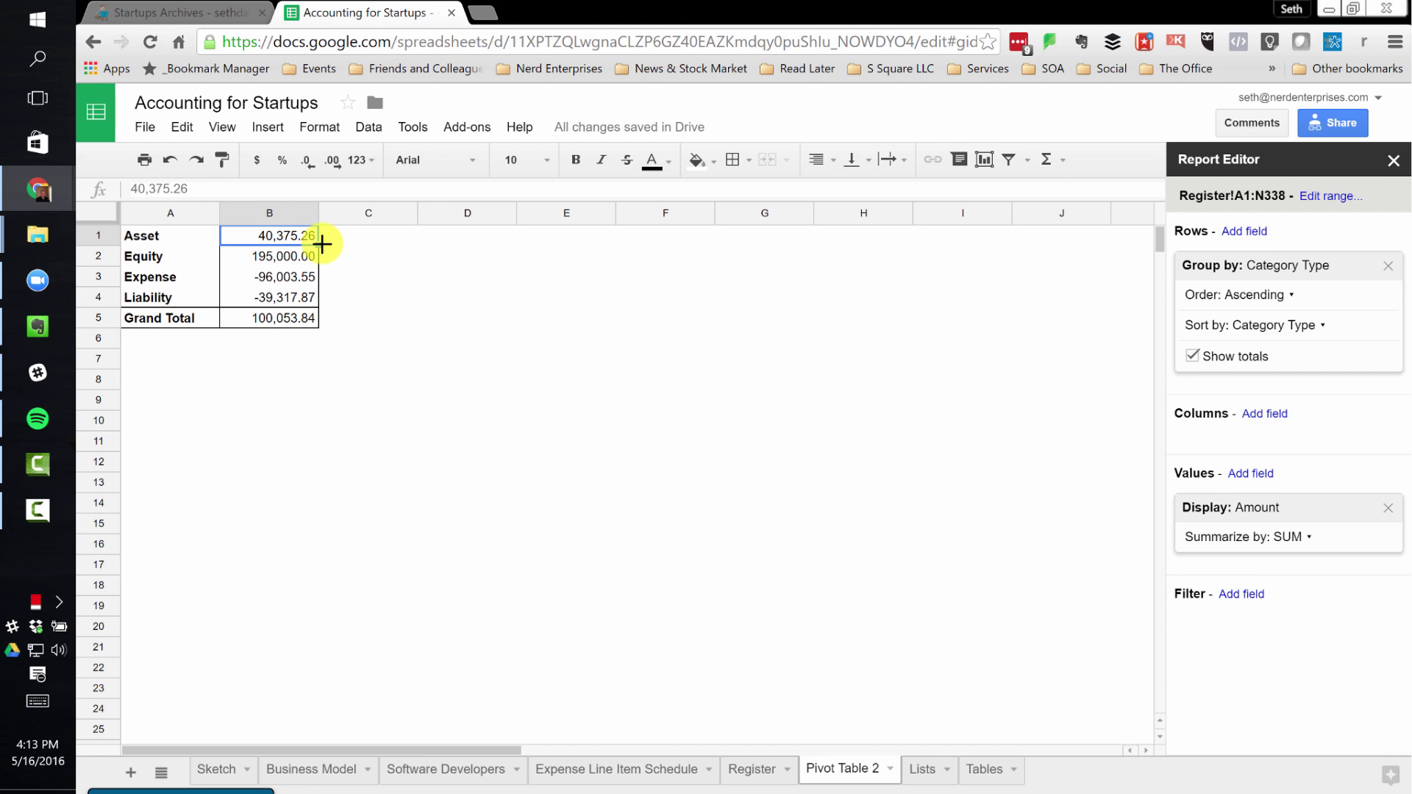
click(312, 257)
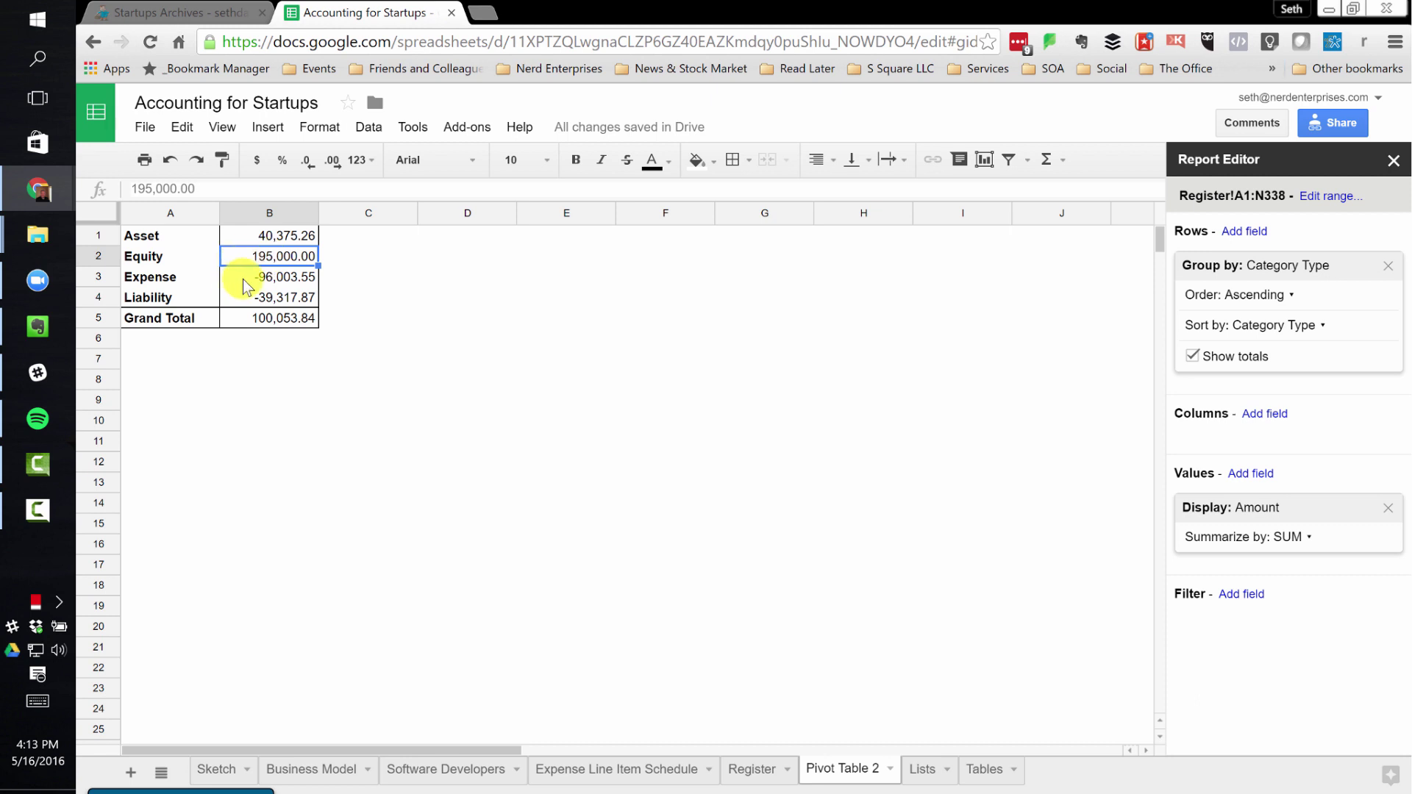
click(272, 277)
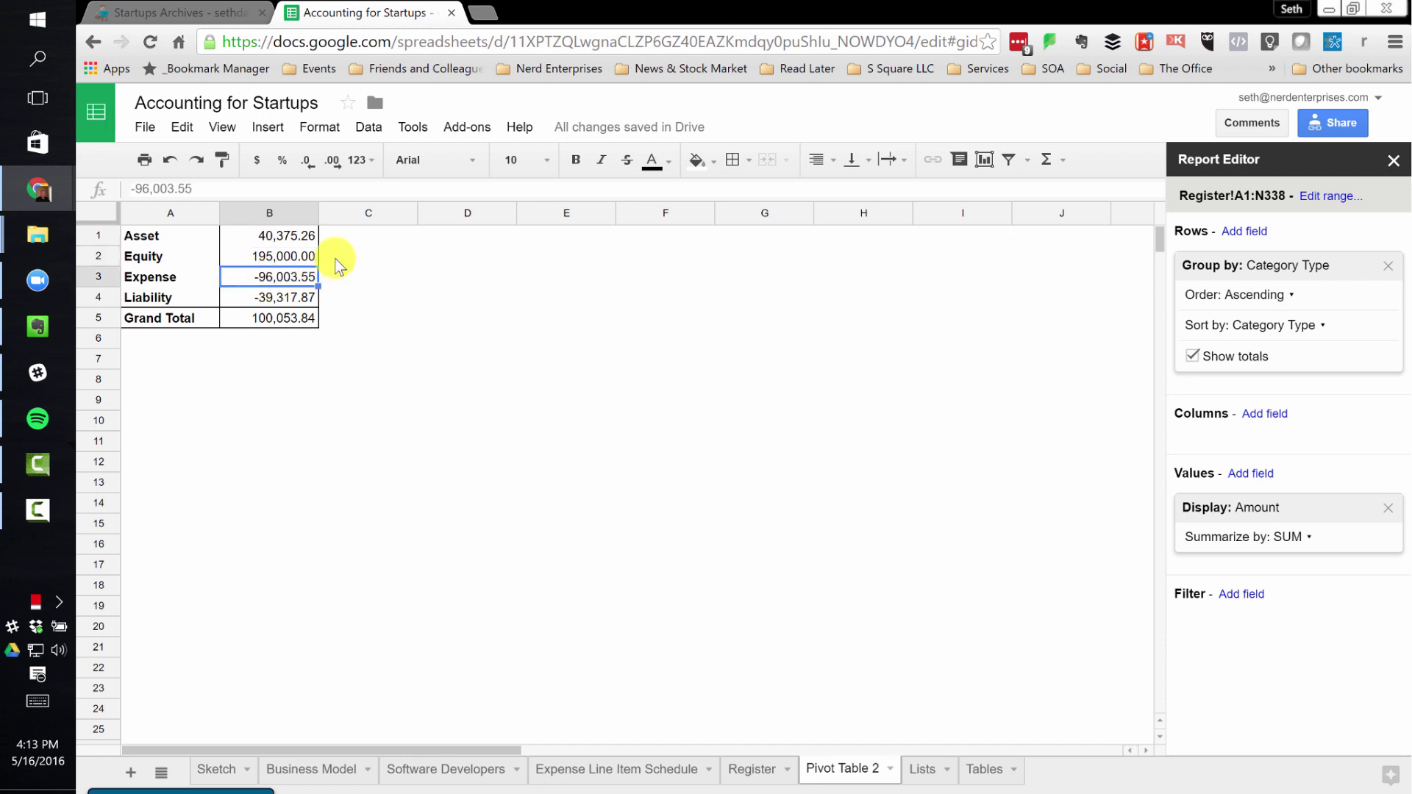
click(313, 298)
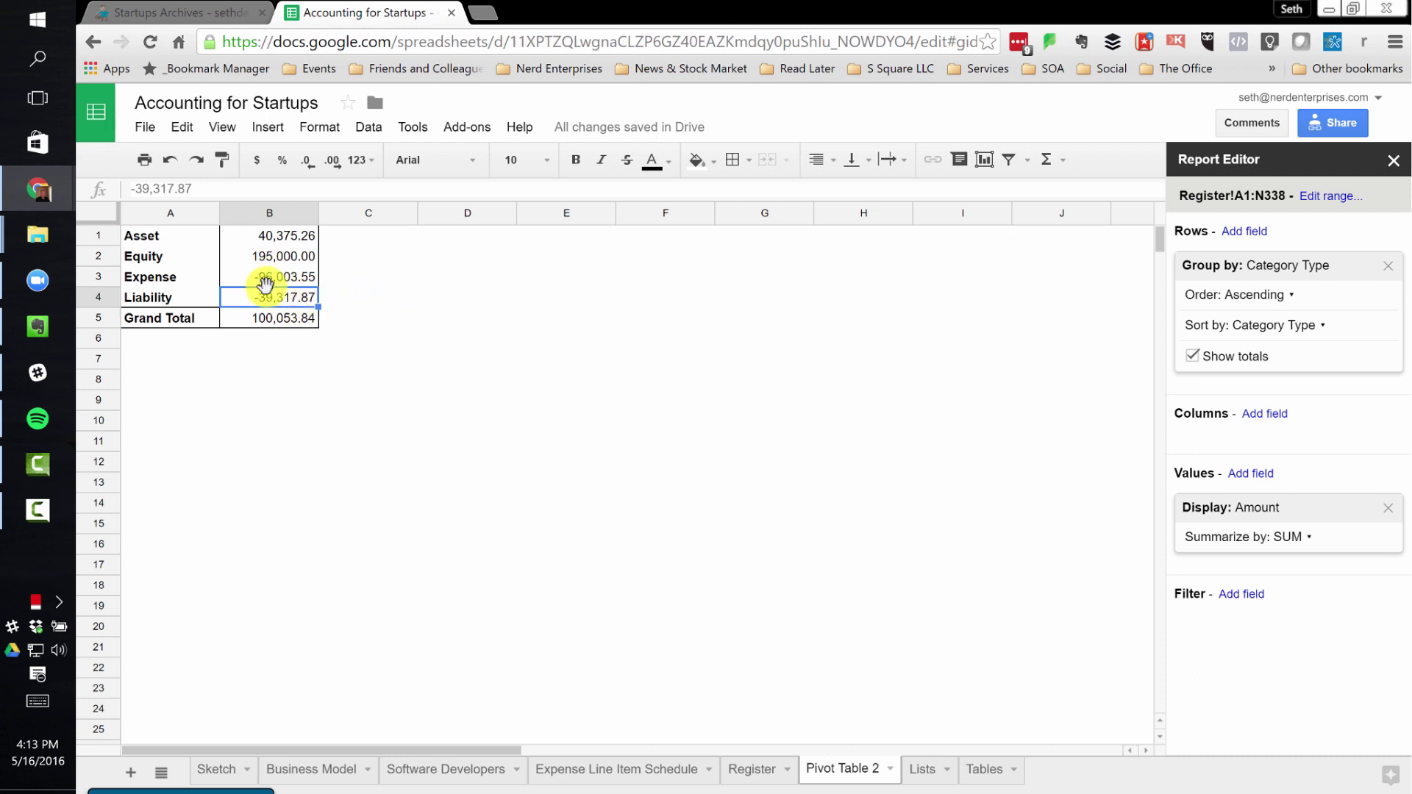
click(1250, 235)
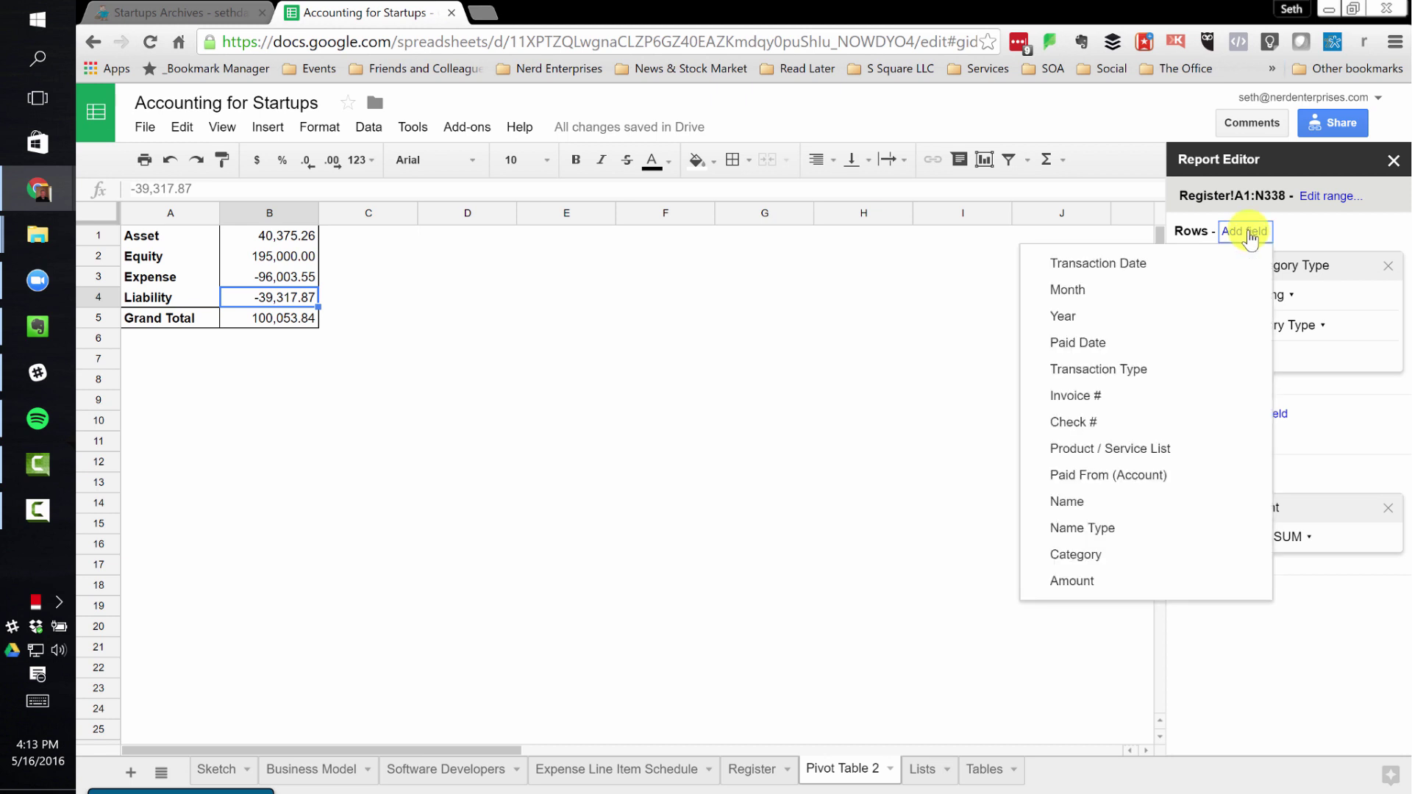
click(1098, 557)
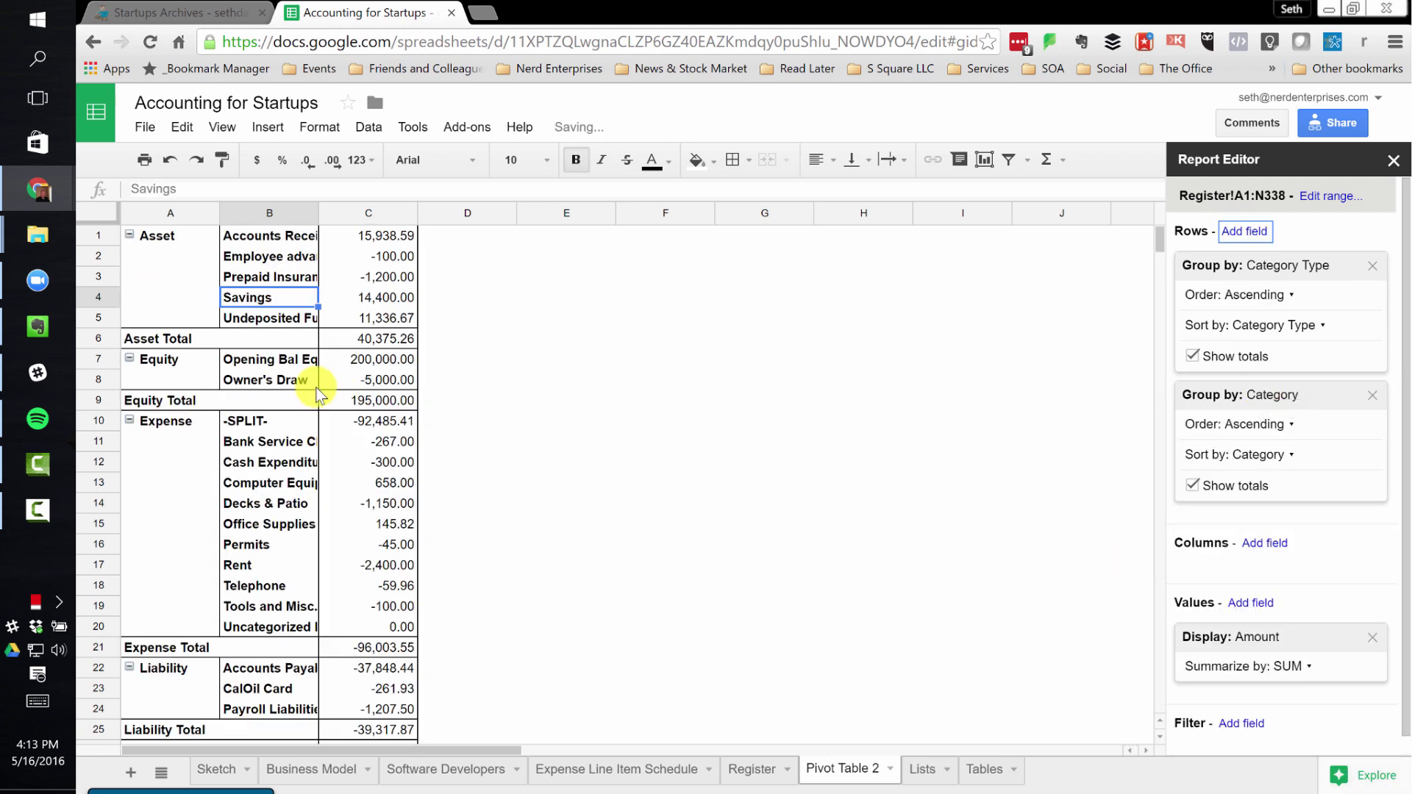
drag(319, 213, 509, 198)
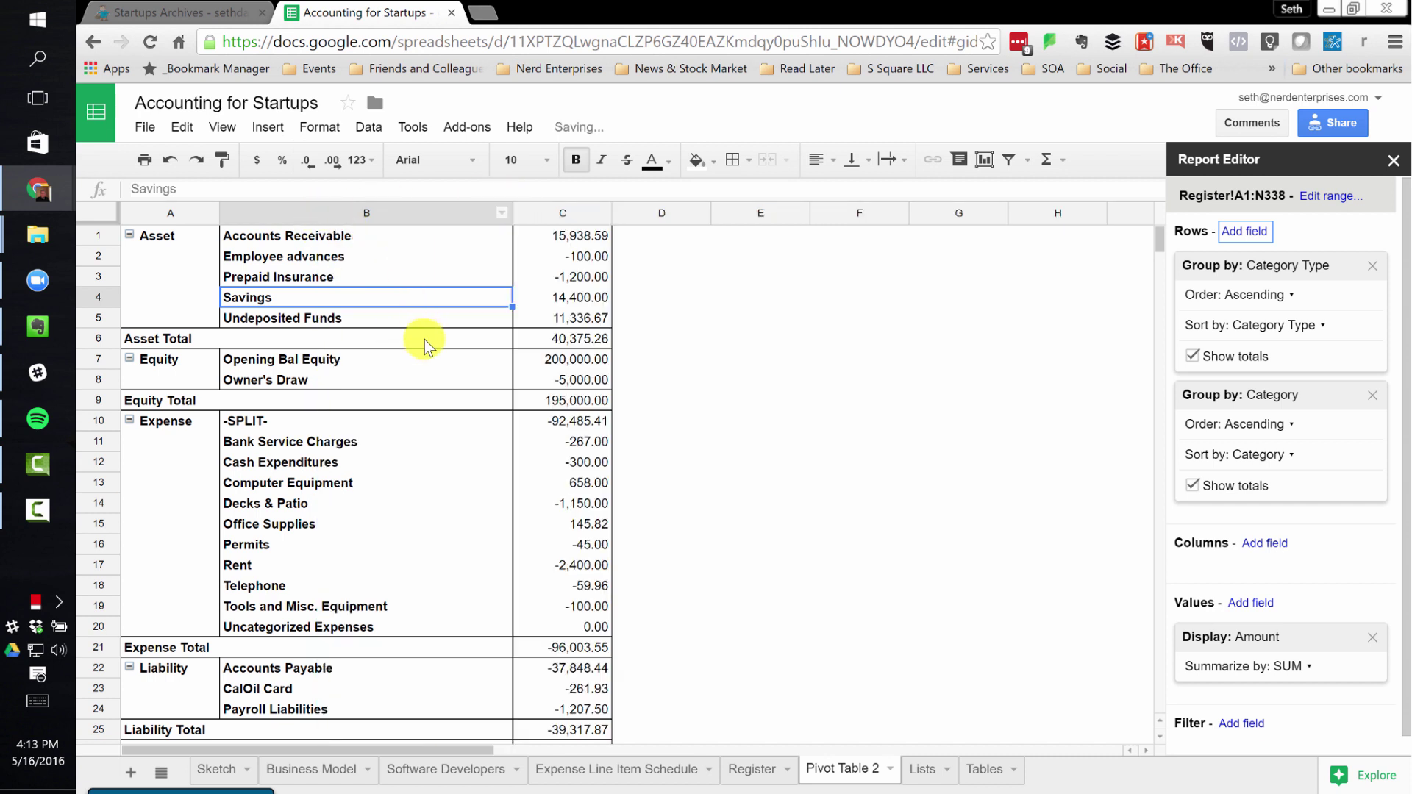
Examine the category amounts within each category type in column C of the pivot table
click(569, 235)
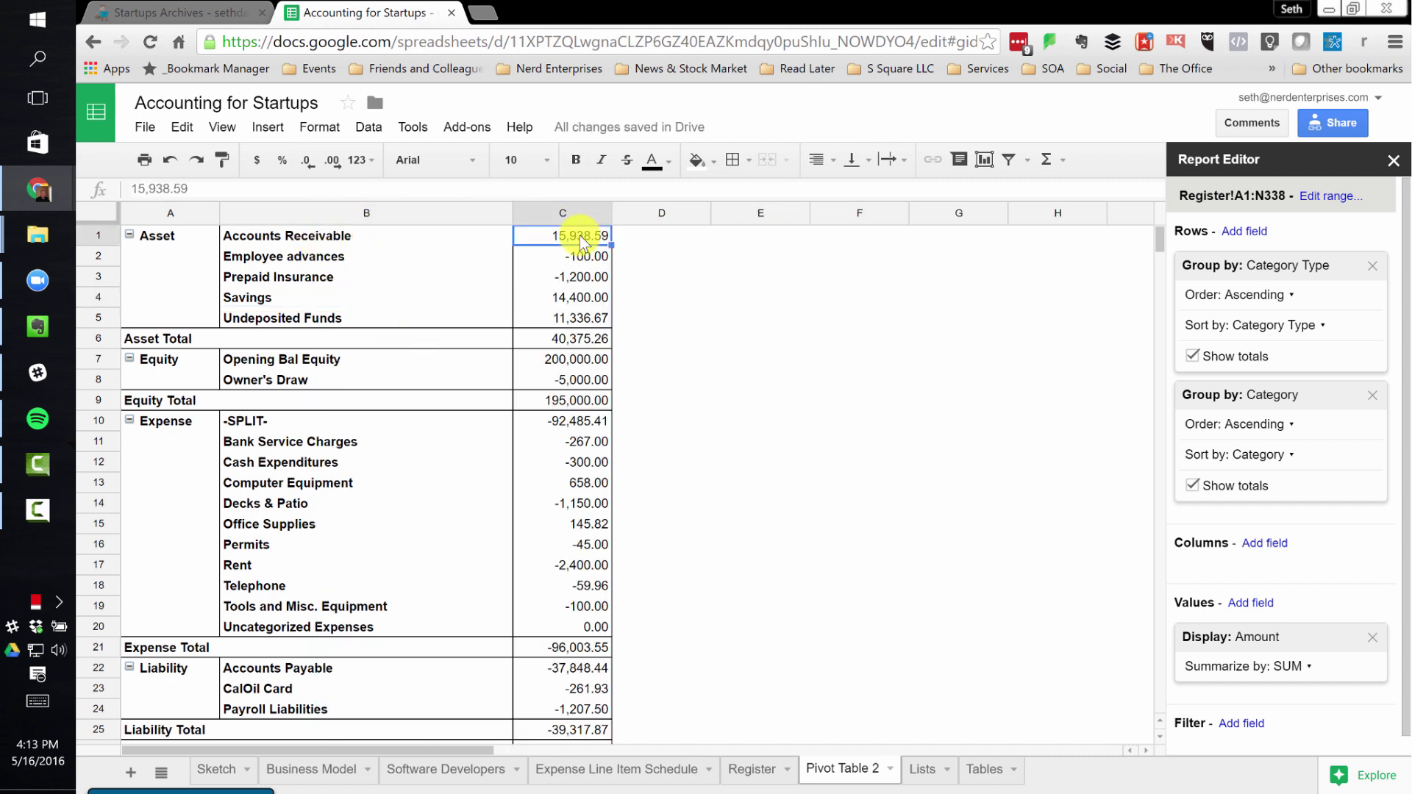
click(555, 362)
click(561, 380)
scroll(308, 462, down, 1)
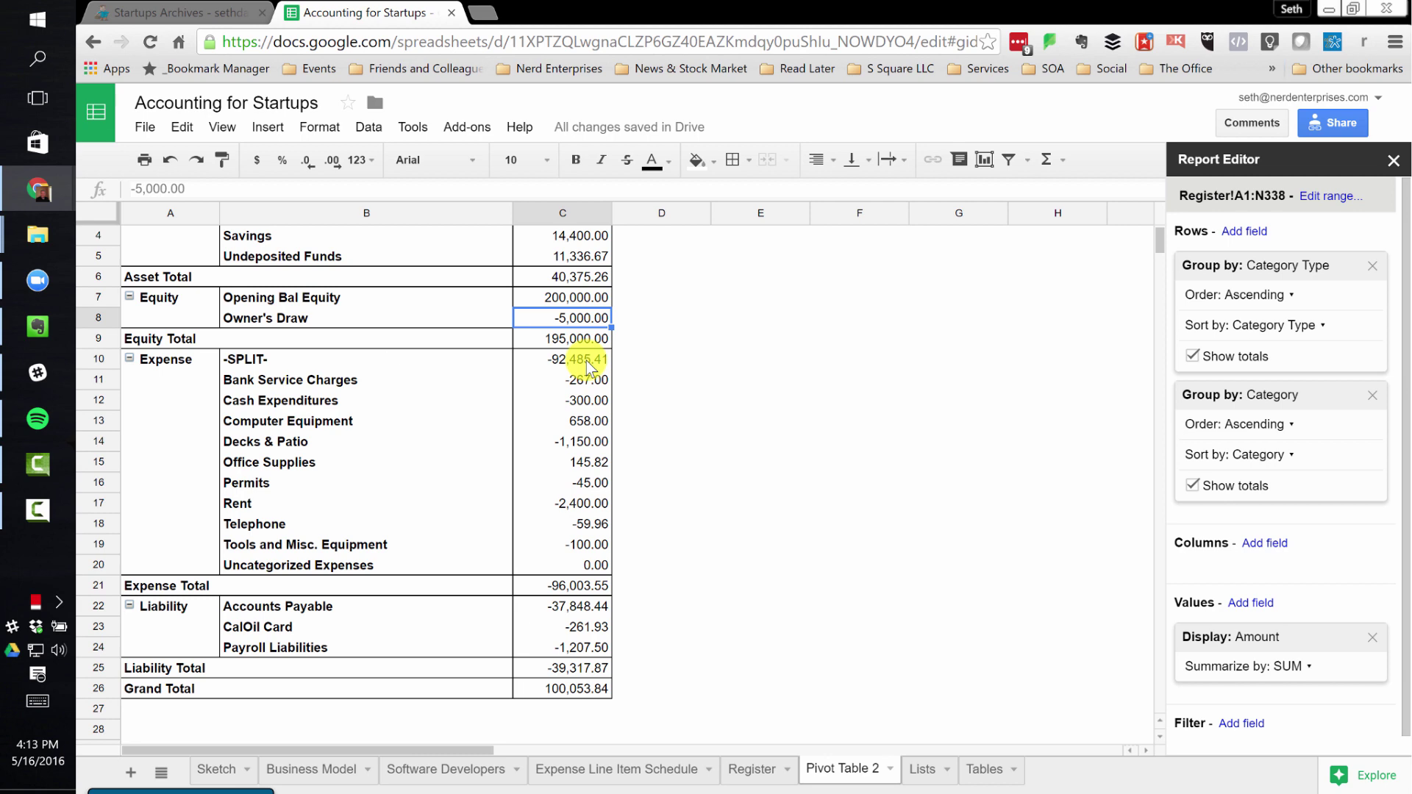
scroll(753, 515, up, 1)
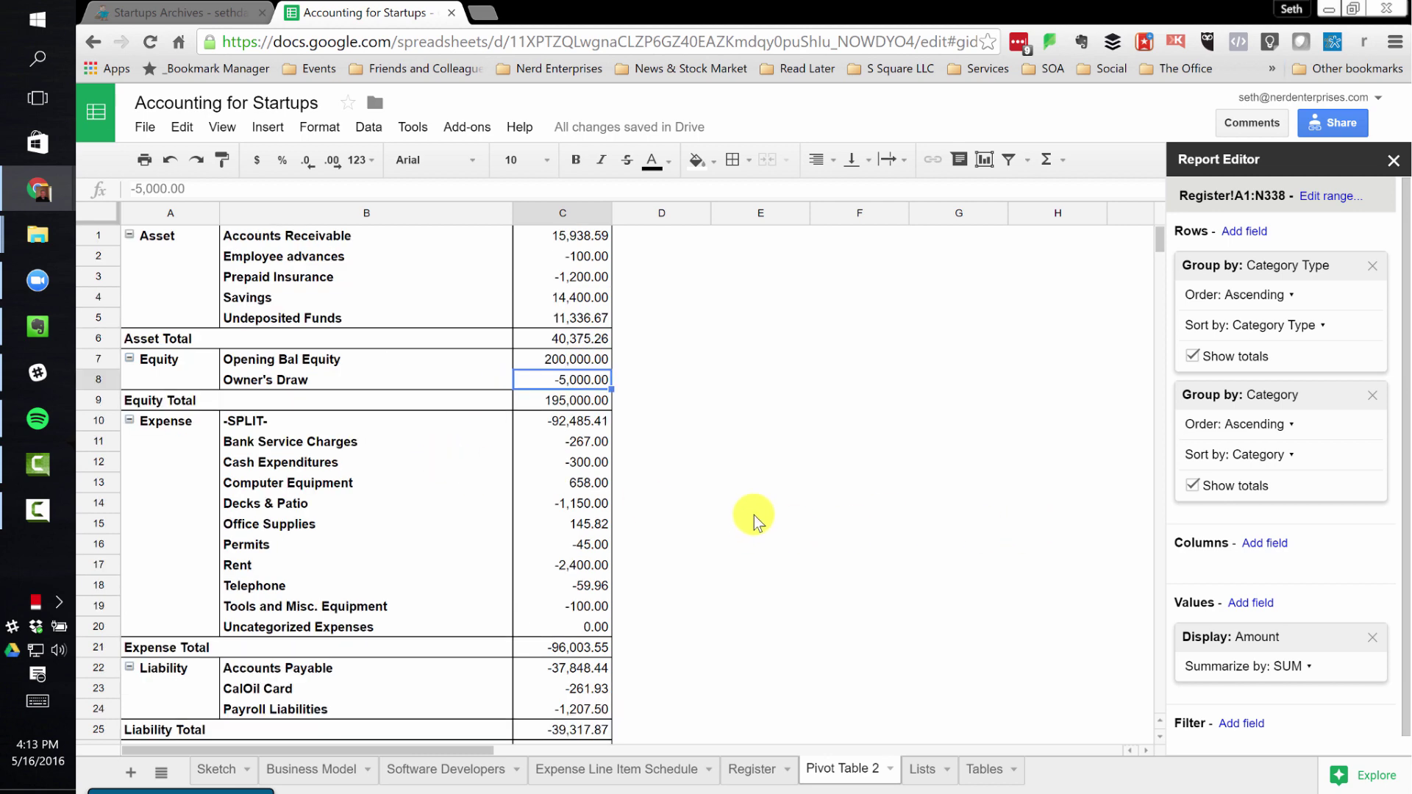
click(597, 237)
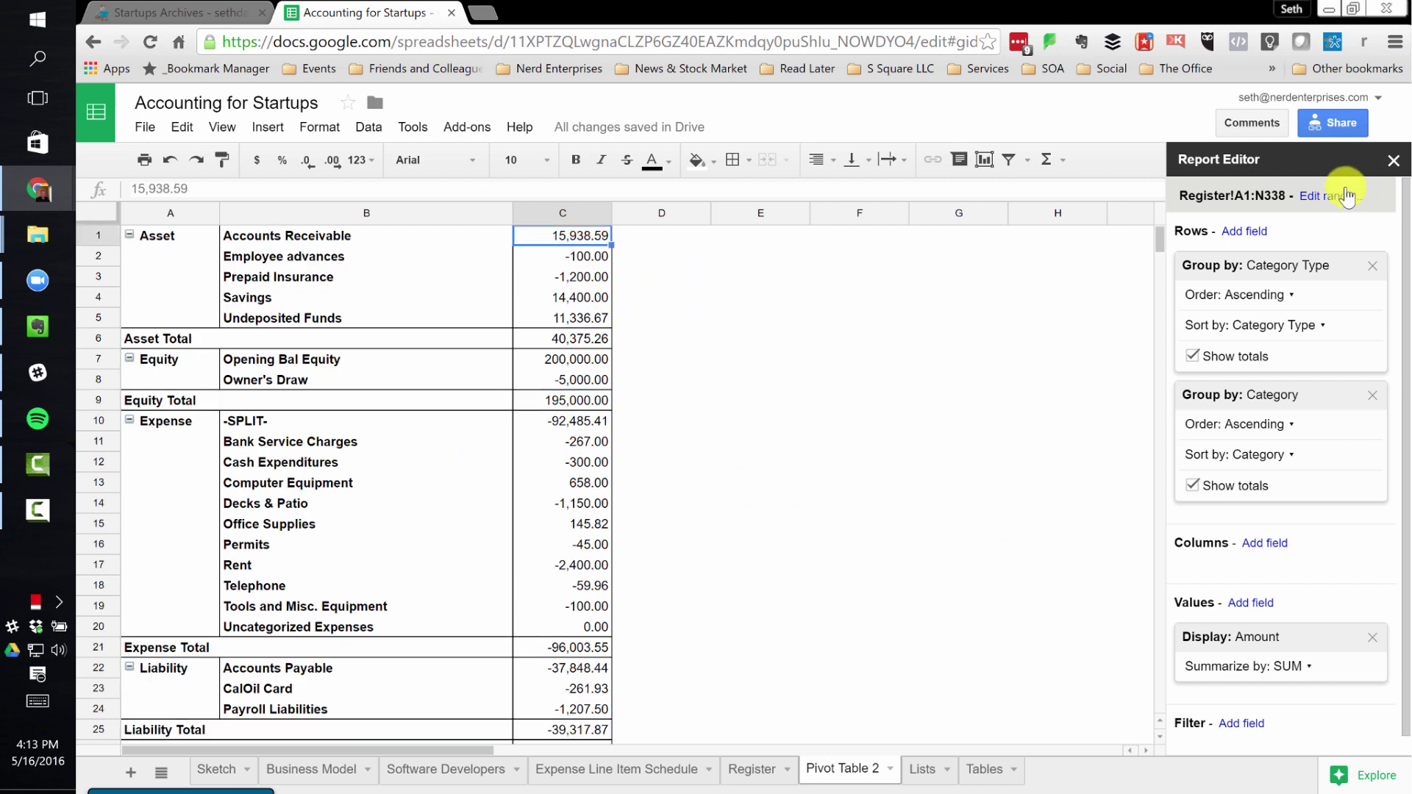
Add Month as a column grouping in the pivot table
scroll(1049, 420, down, 2)
scroll(1040, 426, up, 2)
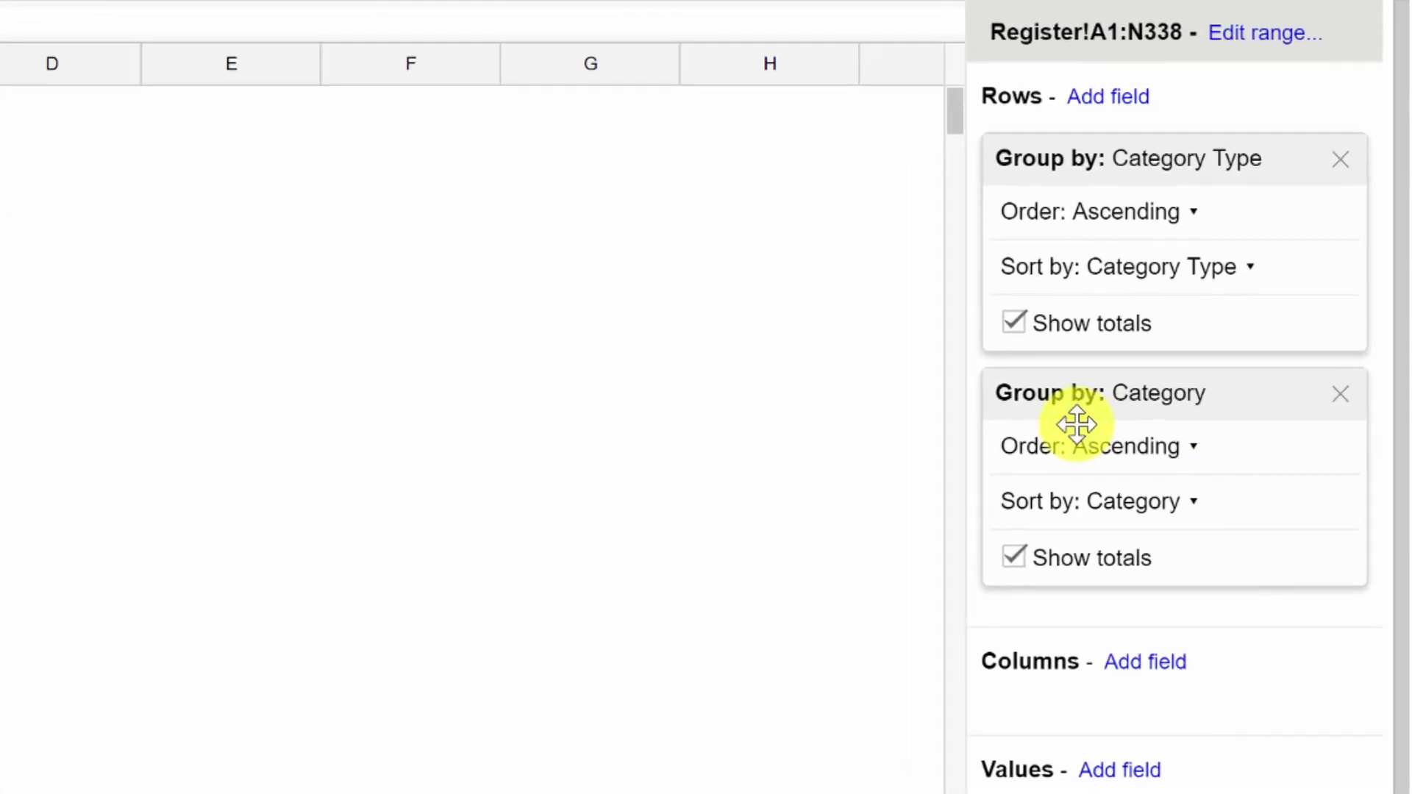
click(1151, 669)
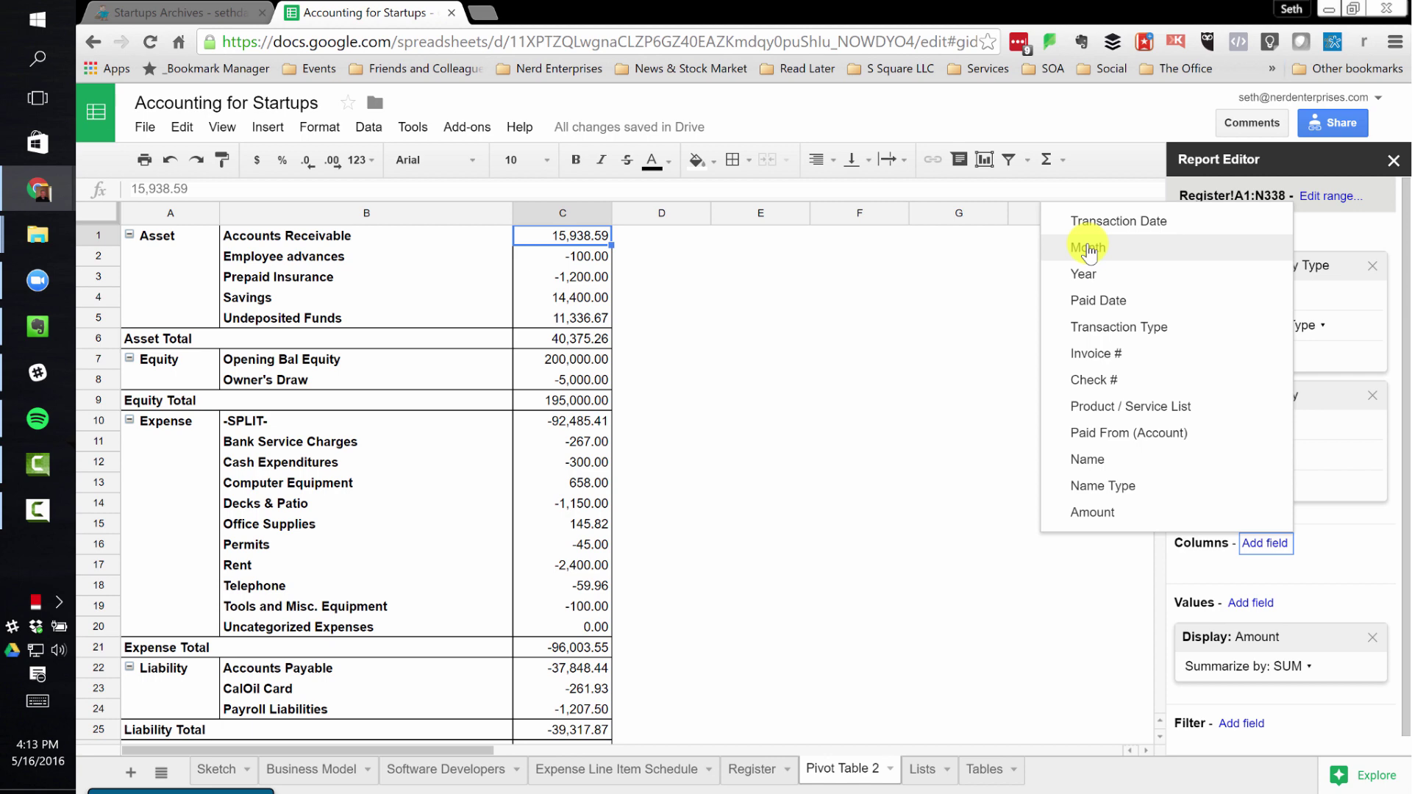
click(1089, 248)
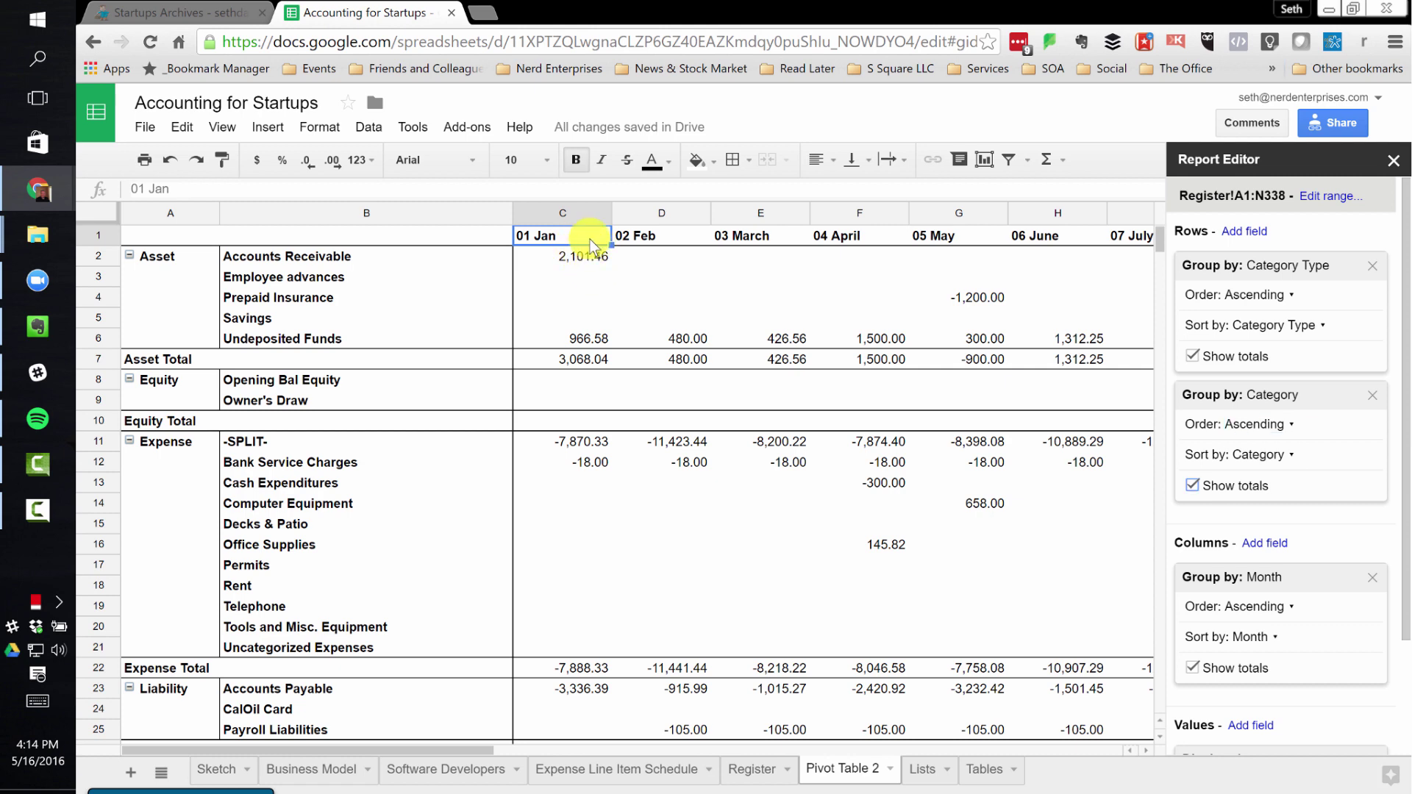
Examine the month headings across row 1 of the pivot table, starting from 01 Jan
key(Right)
key(Right)
key(Right)
key(Right)
key(Right)
key(Right)
key(Right)
key(Right)
key(Right)
key(Right)
key(Right)
key(Right)
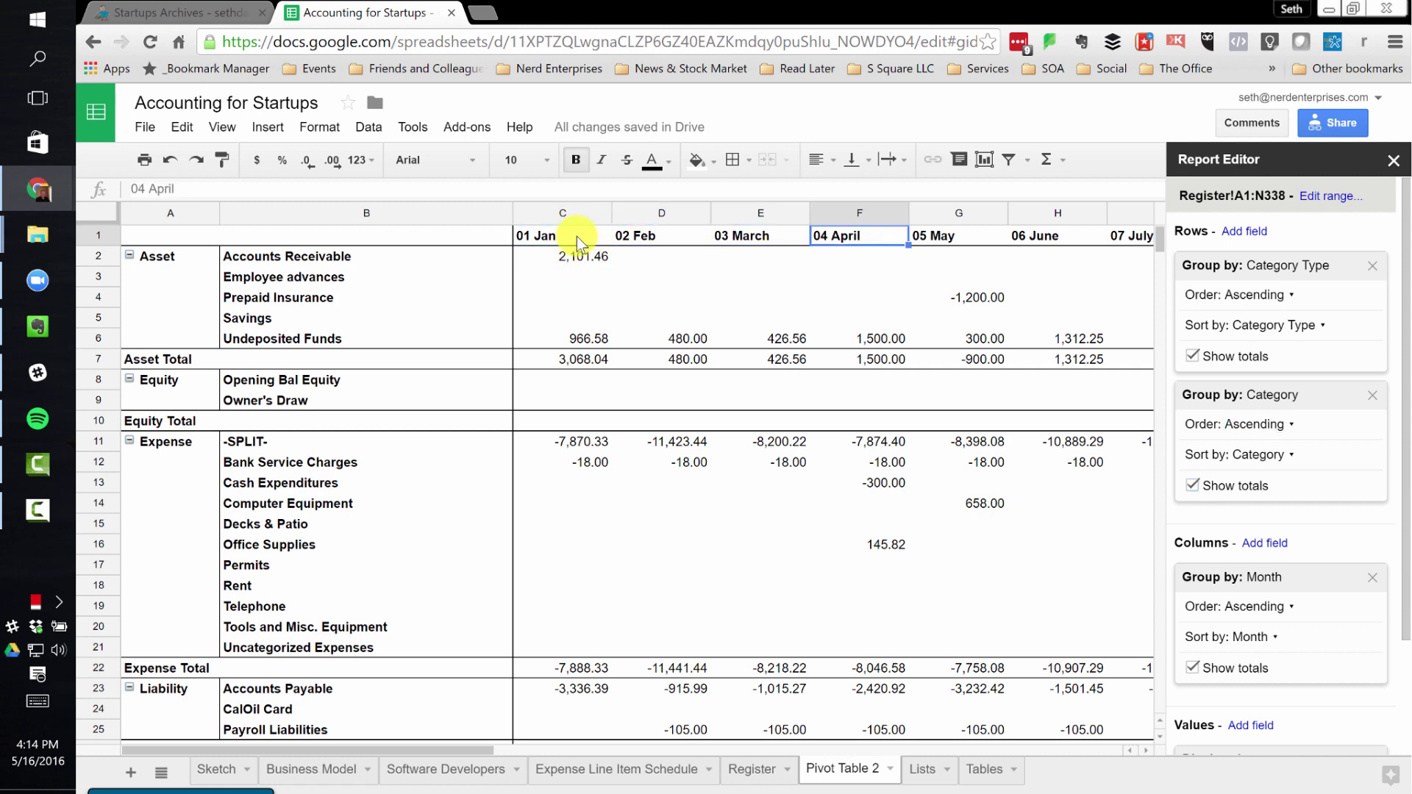
key(Left)
key(Left)
key(Left)
key(Left)
key(Left)
key(Left)
key(Left)
key(Left)
key(Left)
key(Left)
key(Left)
key(Left)
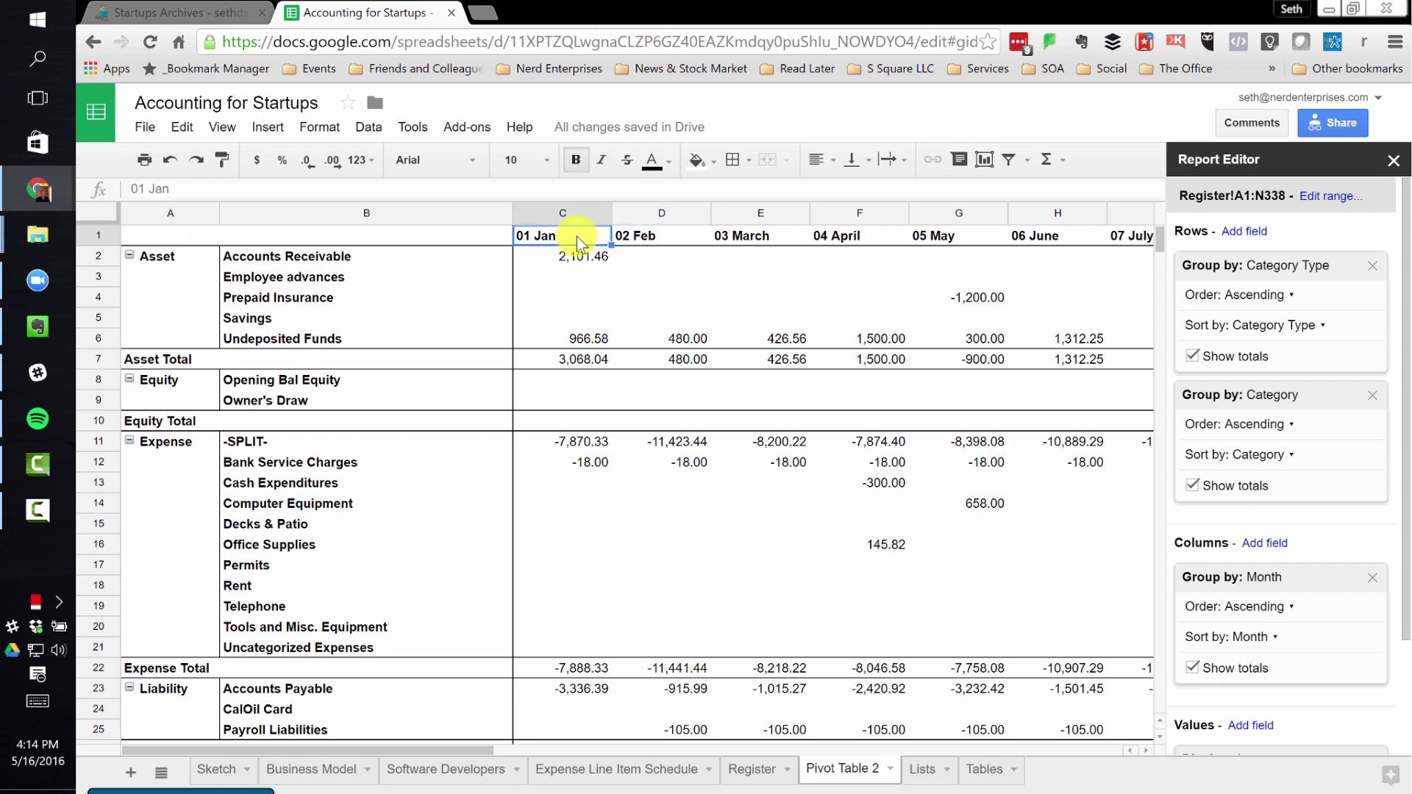
Add Year as a column grouping and place it above Month so the months are grouped within each year
scroll(1242, 596, down, 2)
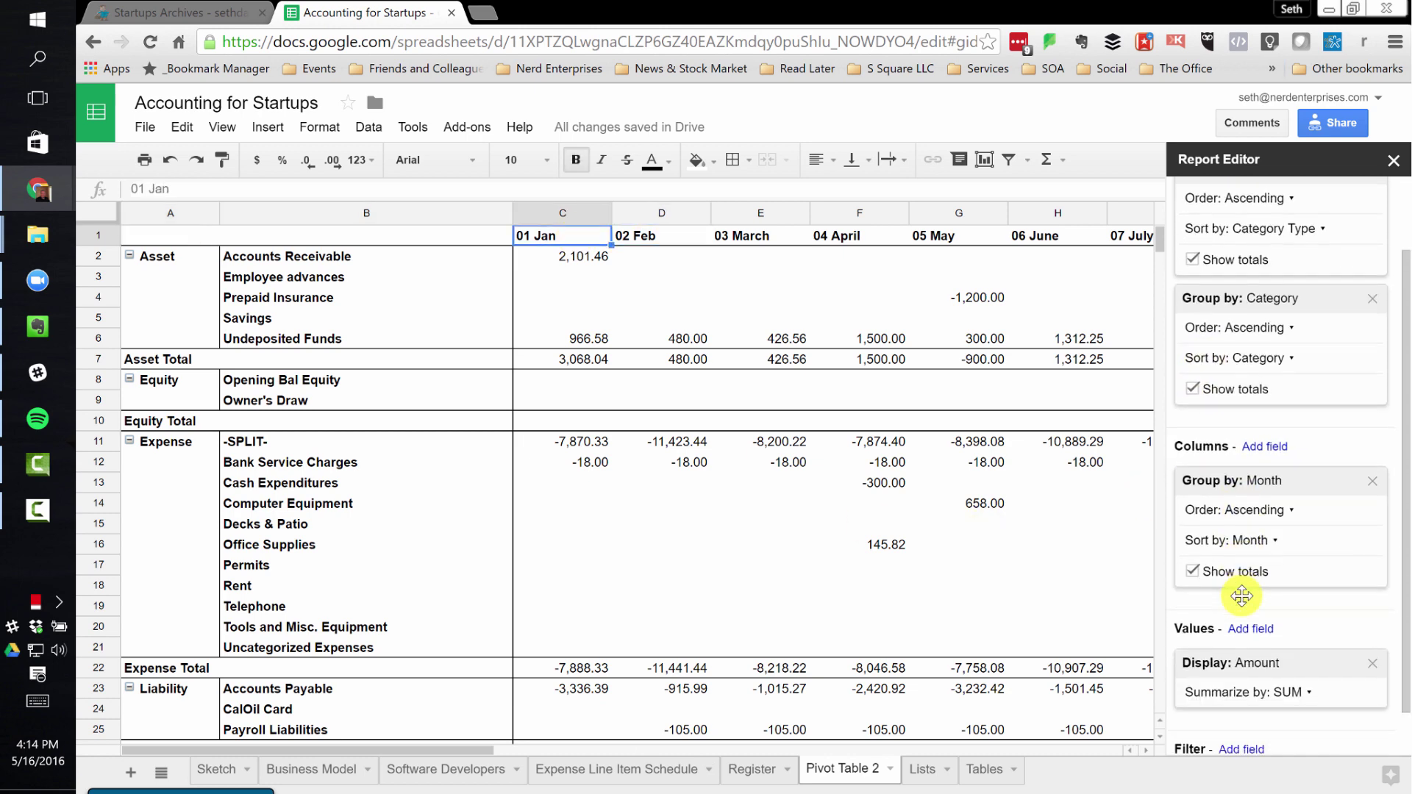
click(1260, 446)
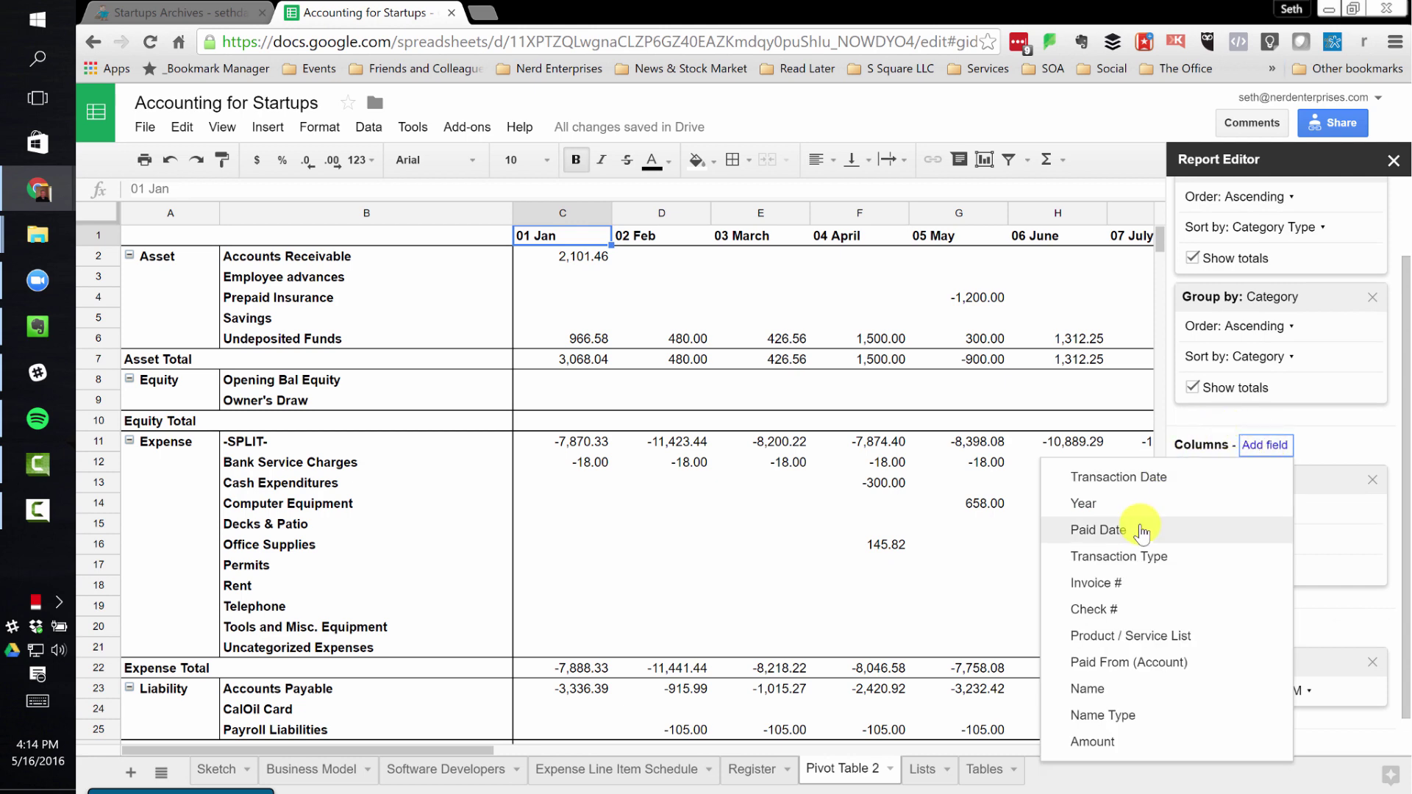
click(1085, 504)
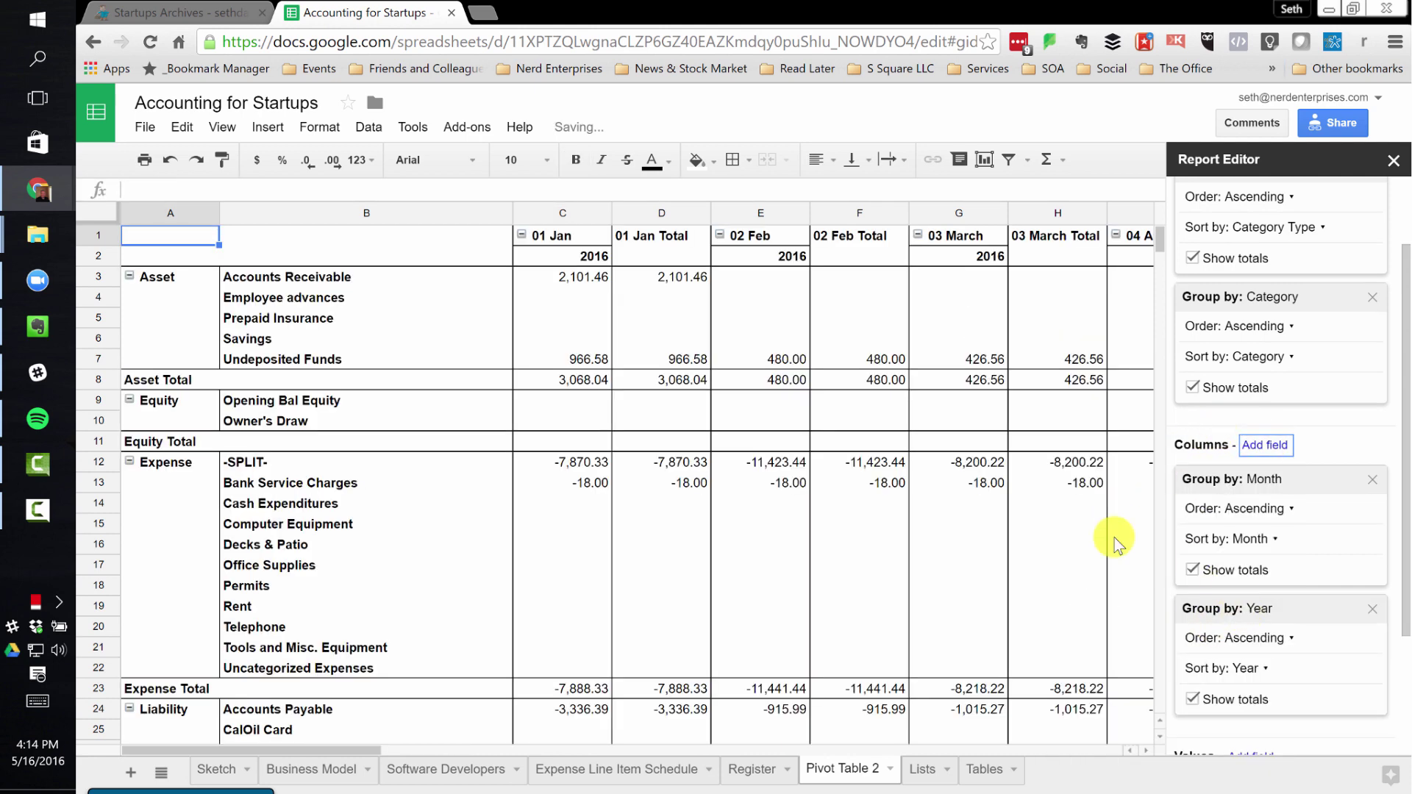
drag(1282, 615, 1286, 478)
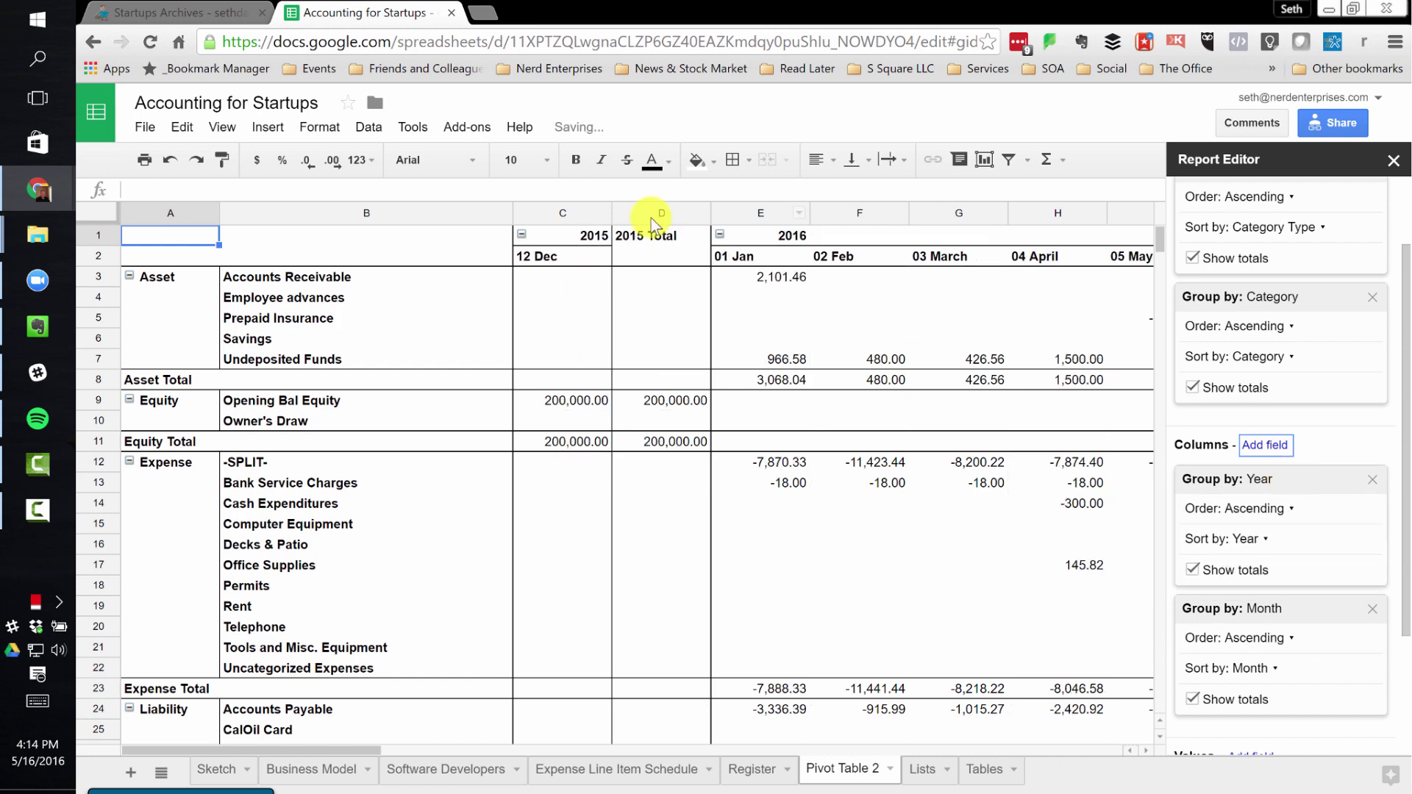
Examine the December 2015 column and follow the Opening Bal Equity row across the 2016 months
click(571, 256)
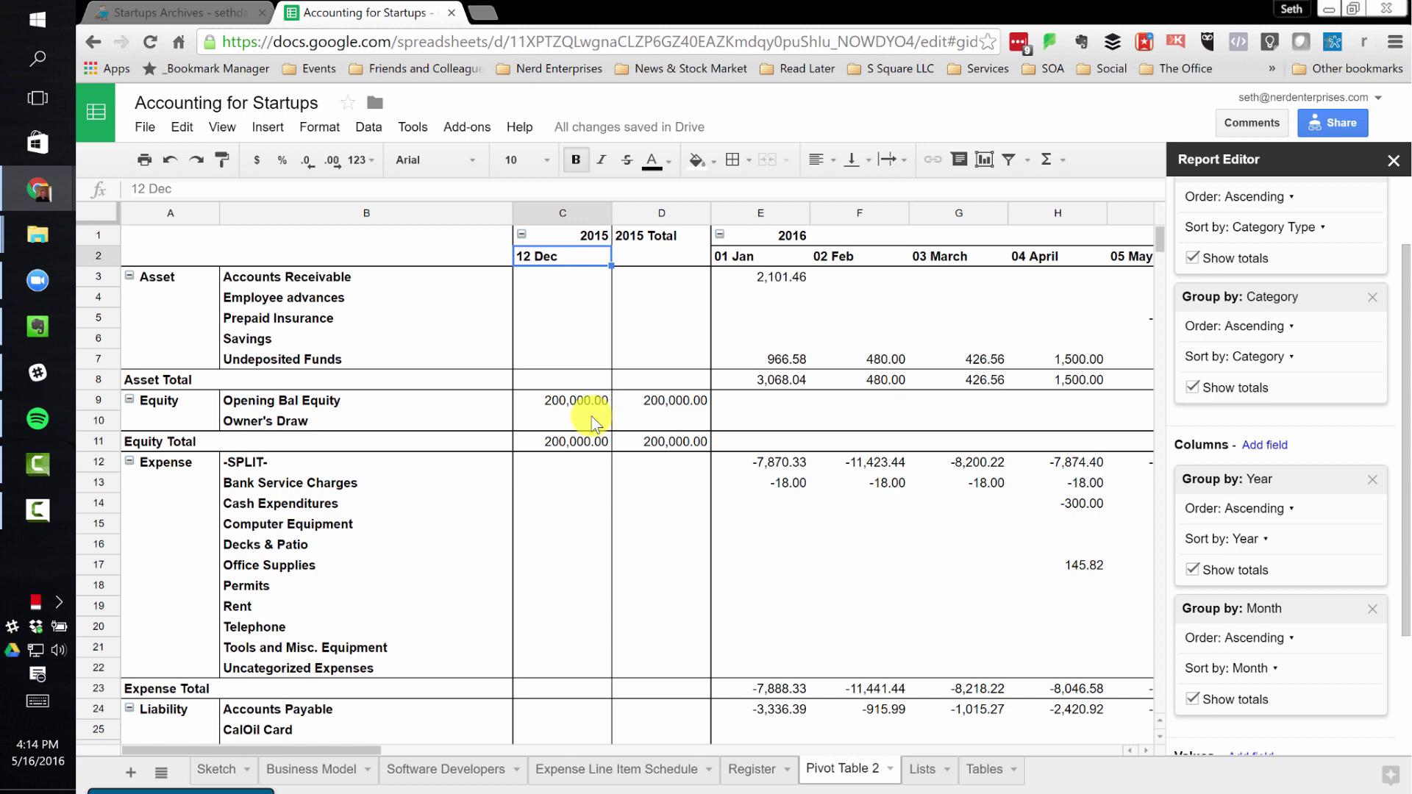
click(572, 405)
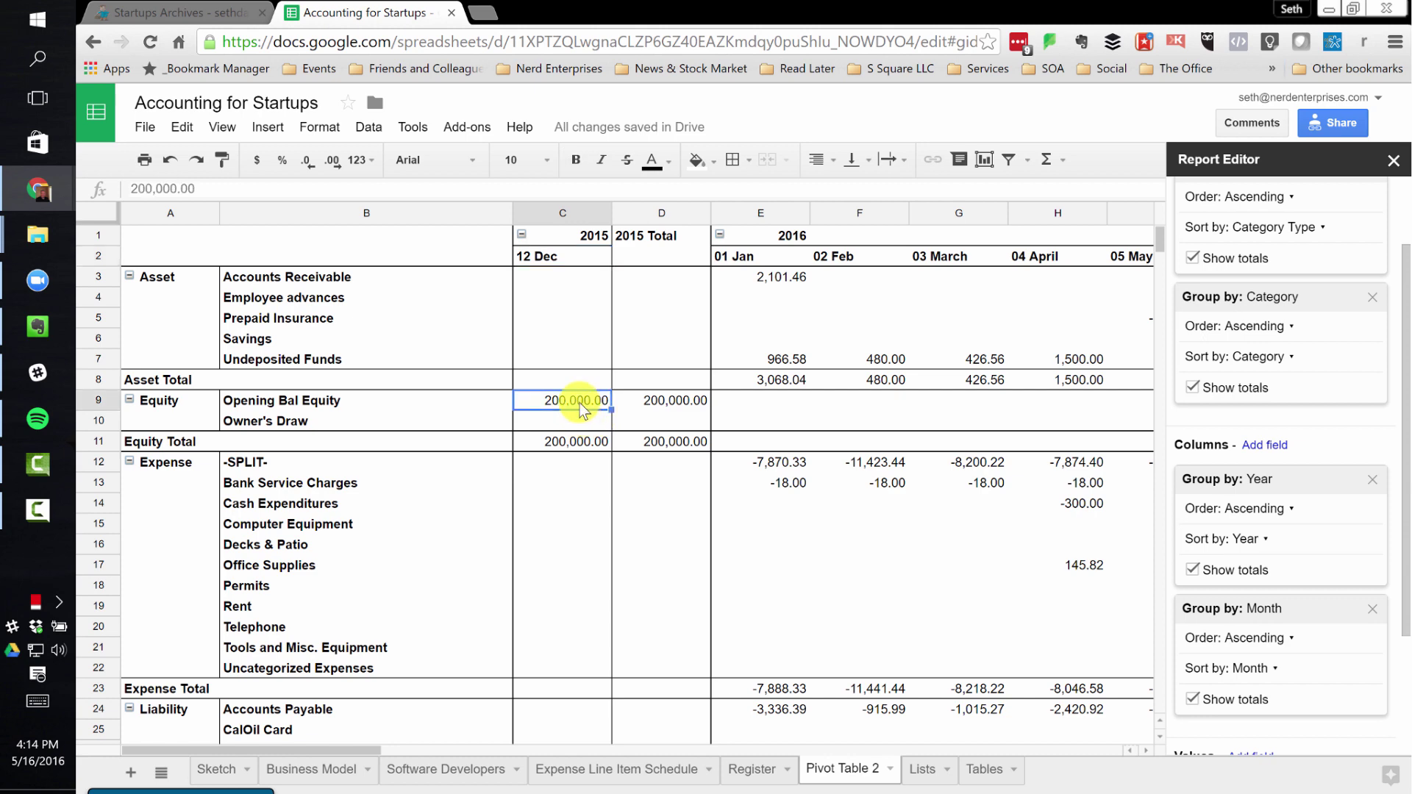
key(Right)
key(Right)
key(Right)
key(Right)
key(Right)
key(Right)
key(Right)
key(Right)
key(Right)
key(Right)
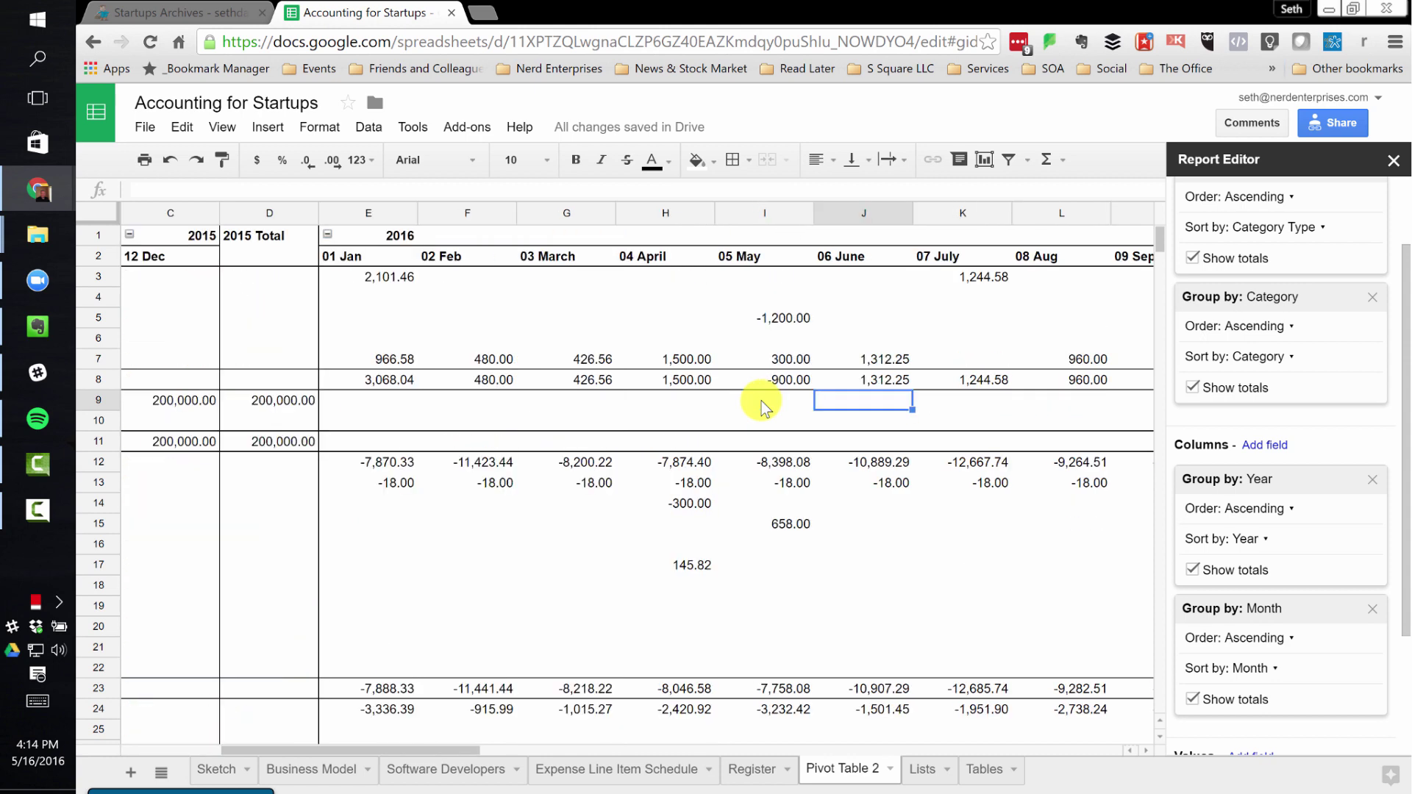
key(Right)
key(Right)
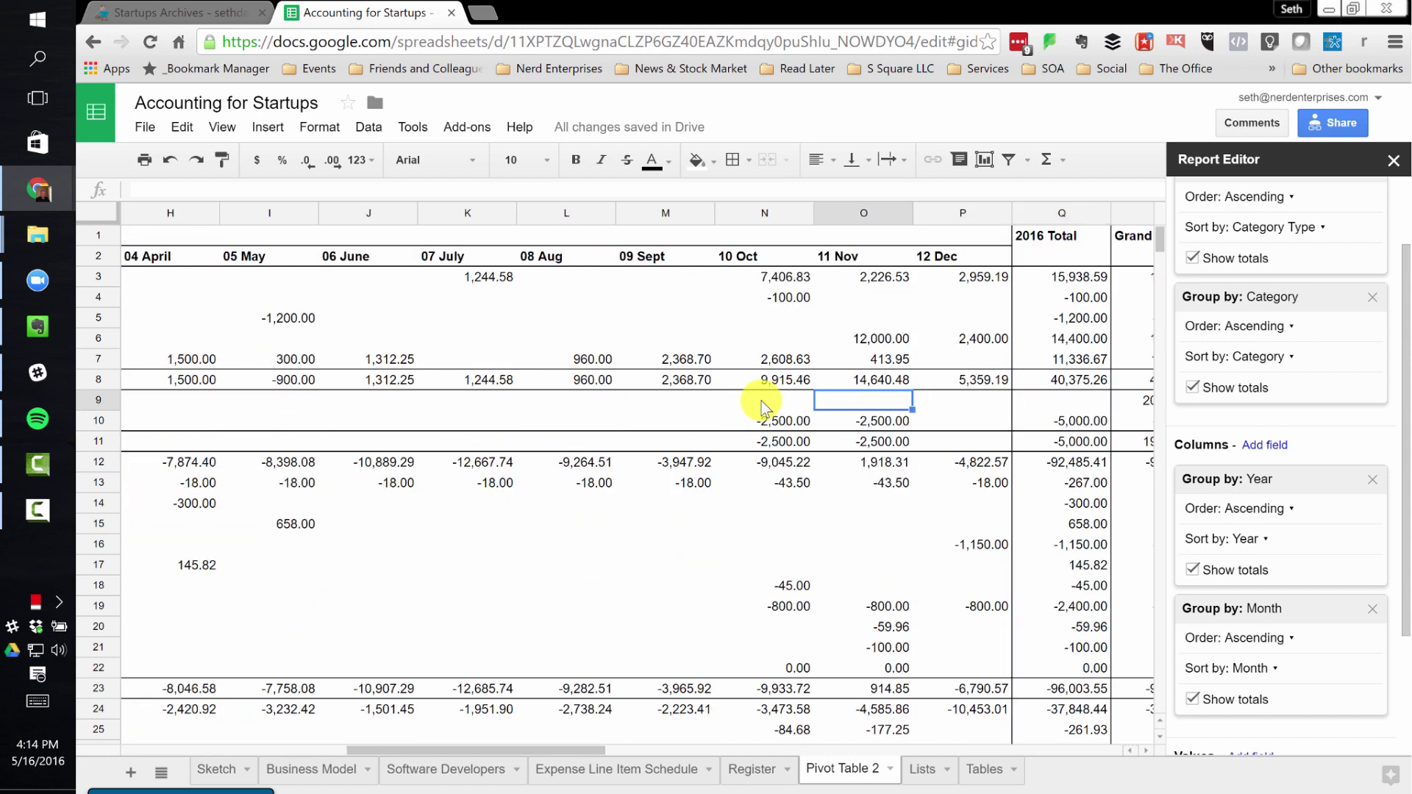
Examine the Owner's Draw amounts for October through December 2016 and follow that row to the totals and back
drag(771, 422, 875, 423)
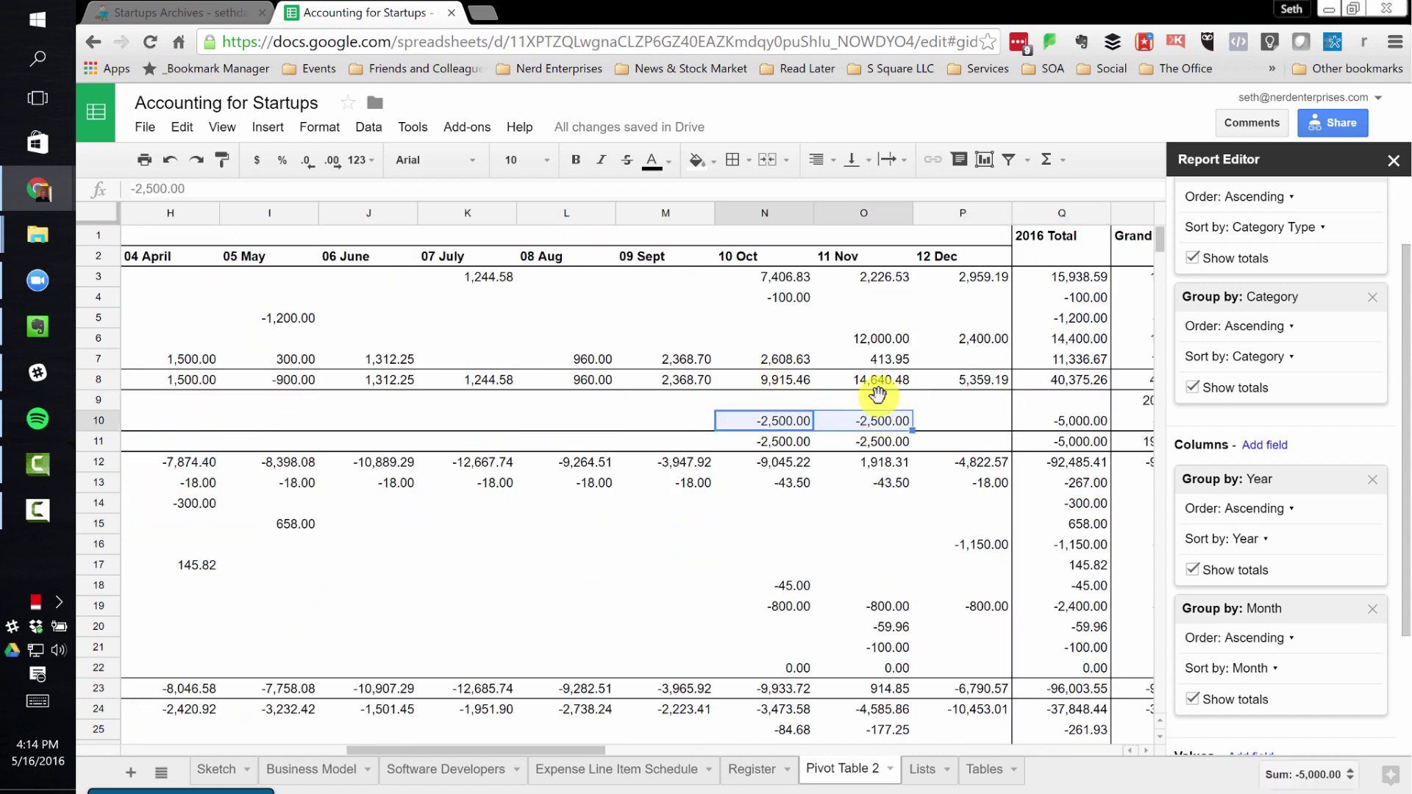
click(938, 419)
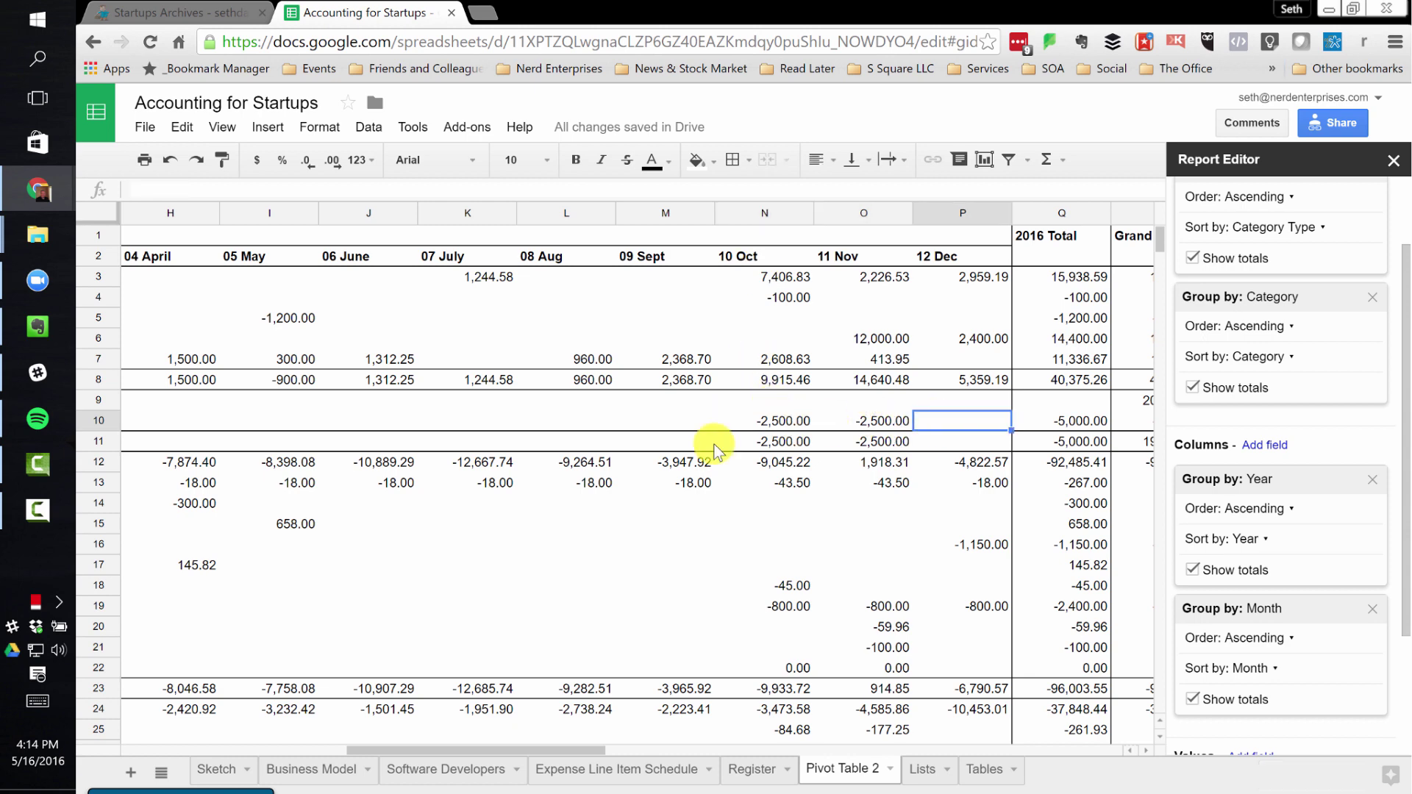
click(768, 425)
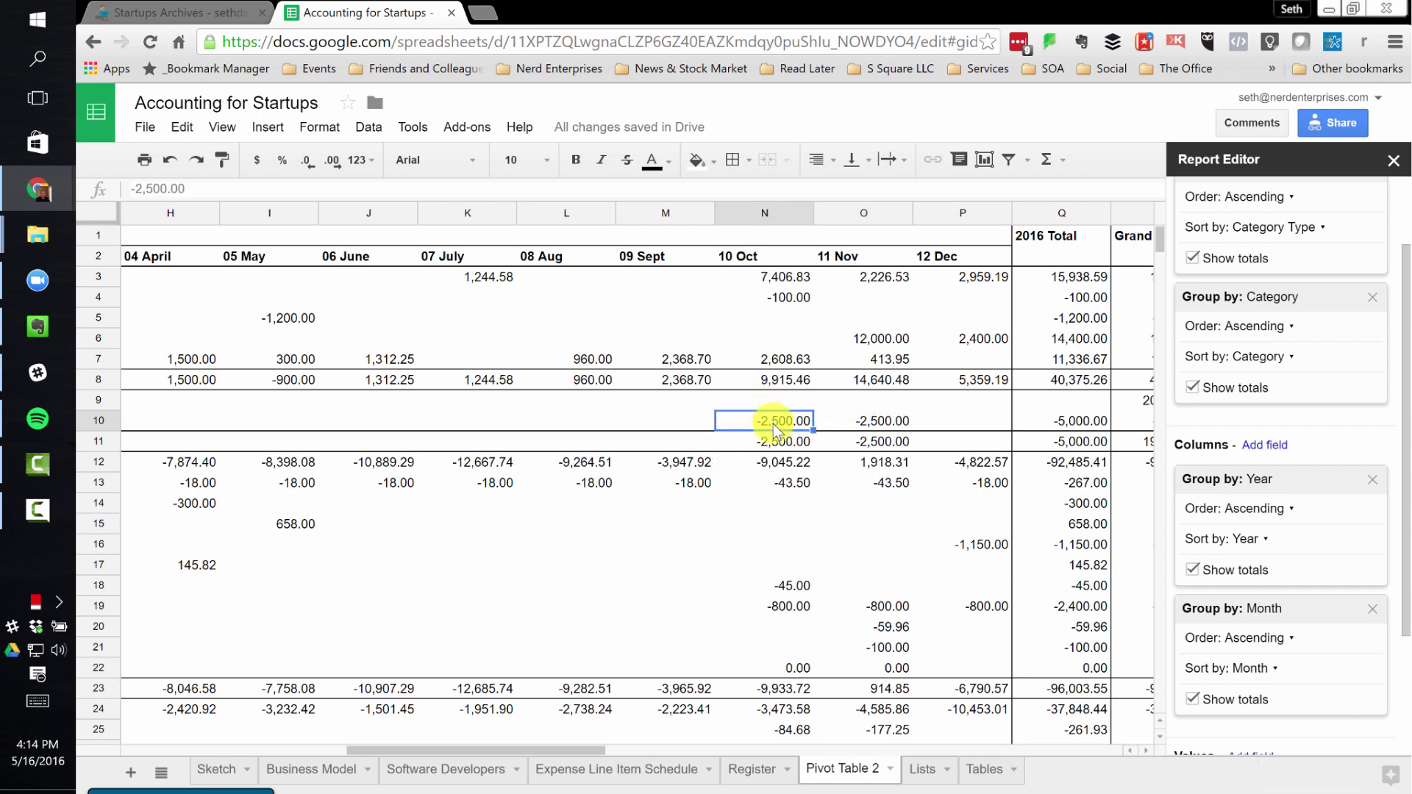
drag(776, 430, 866, 425)
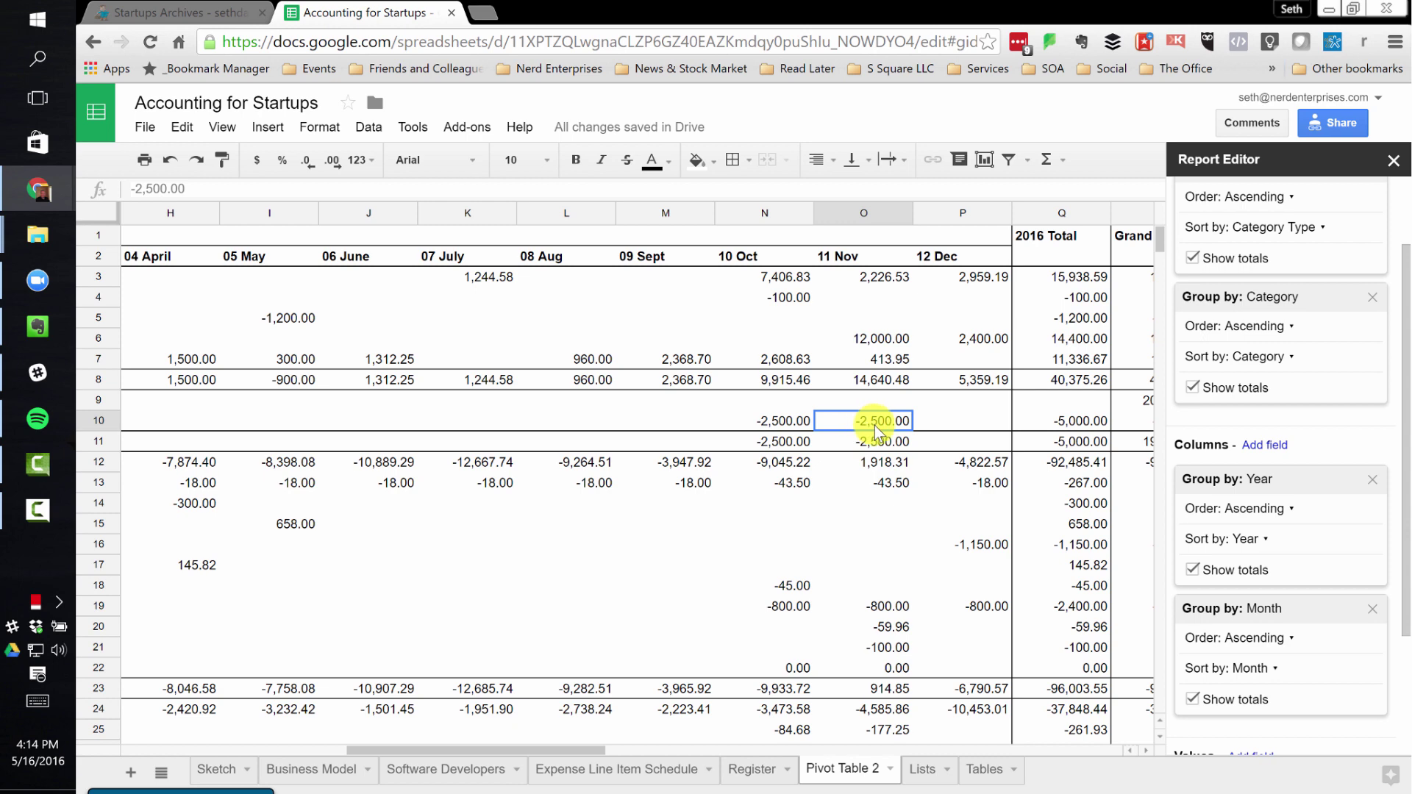
click(919, 430)
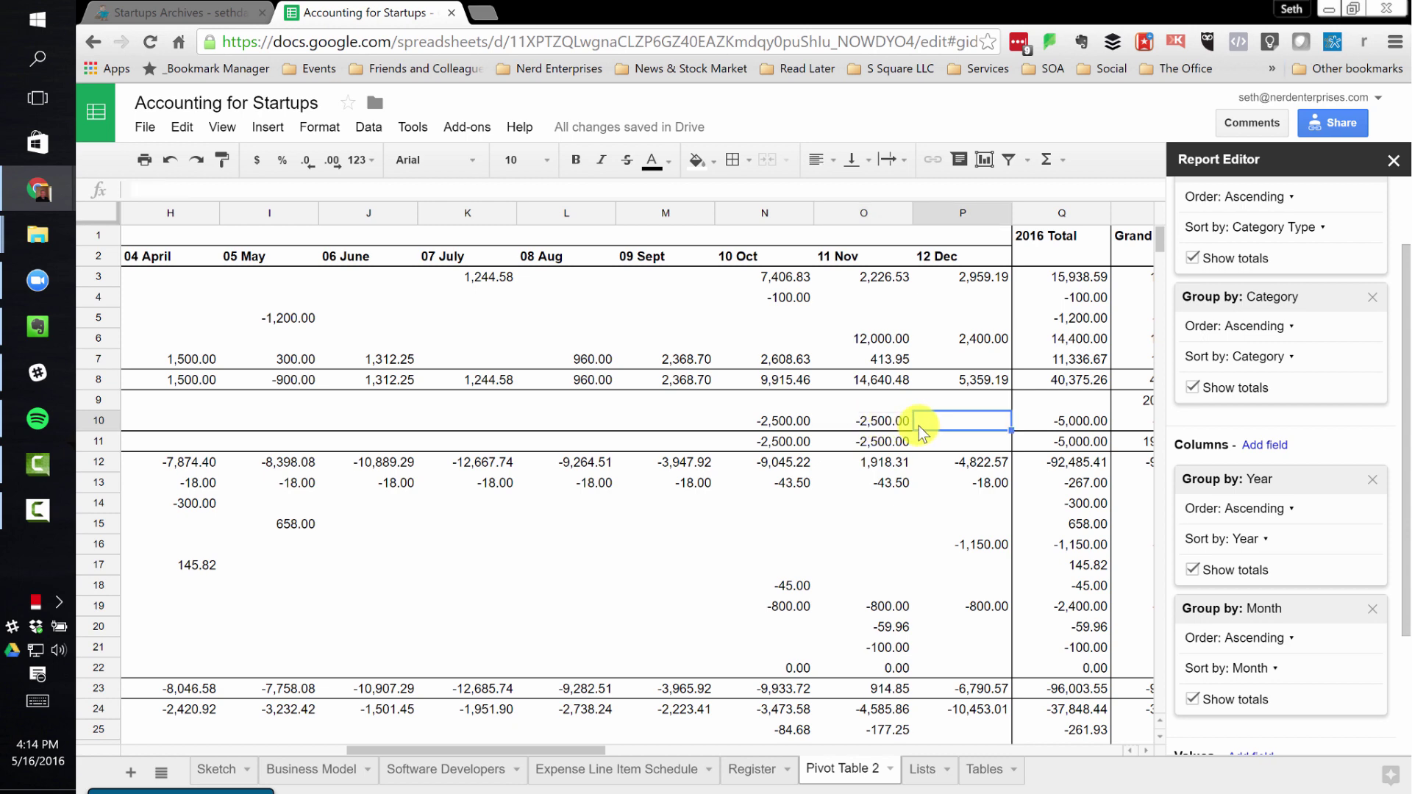
key(Right)
key(Right)
key(Right)
key(Left)
key(Left)
key(Left)
key(Left)
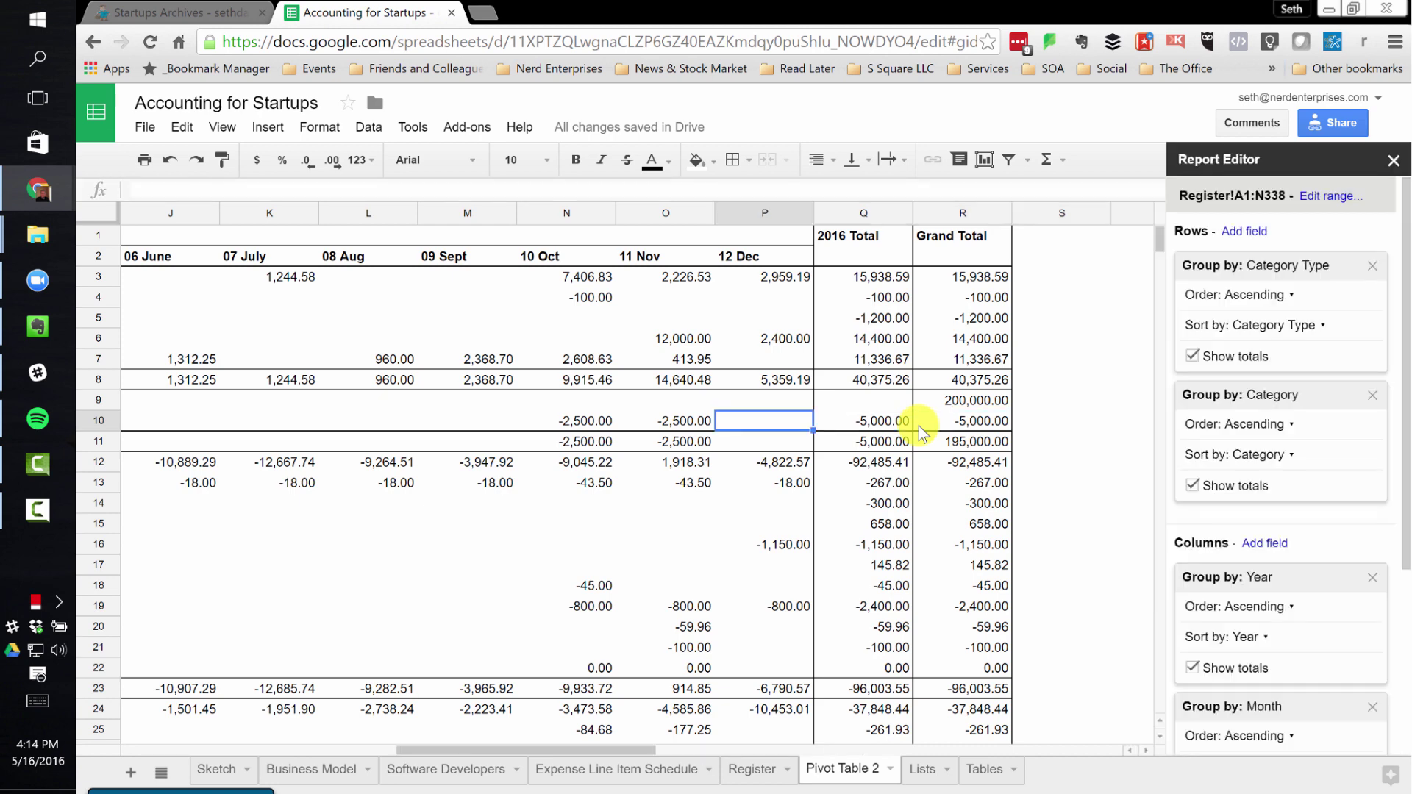
key(Left)
key(Left)
key(Left)
key(Left)
key(Left)
key(Left)
key(Left)
key(Left)
key(Left)
key(Left)
key(Left)
key(Left)
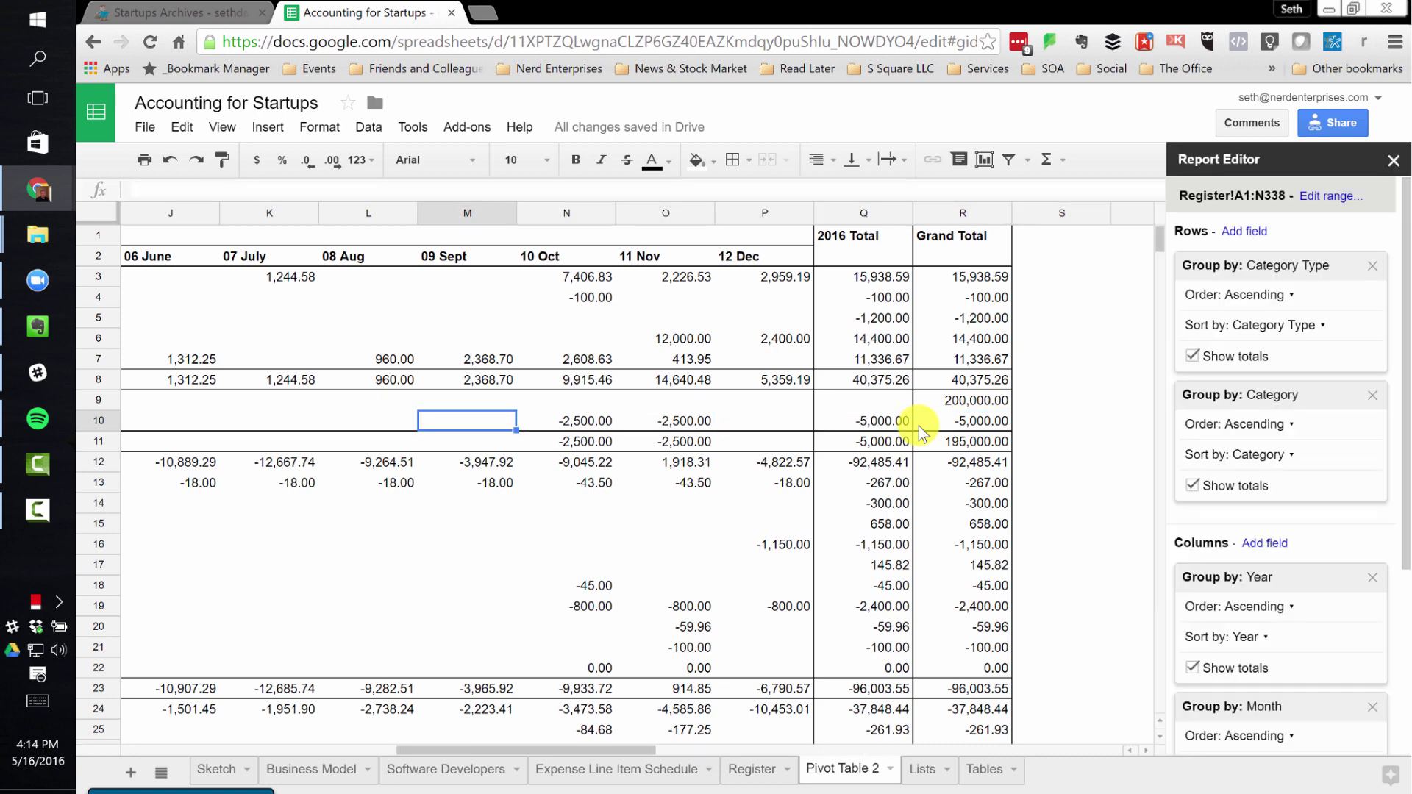
key(Left)
key(Left)
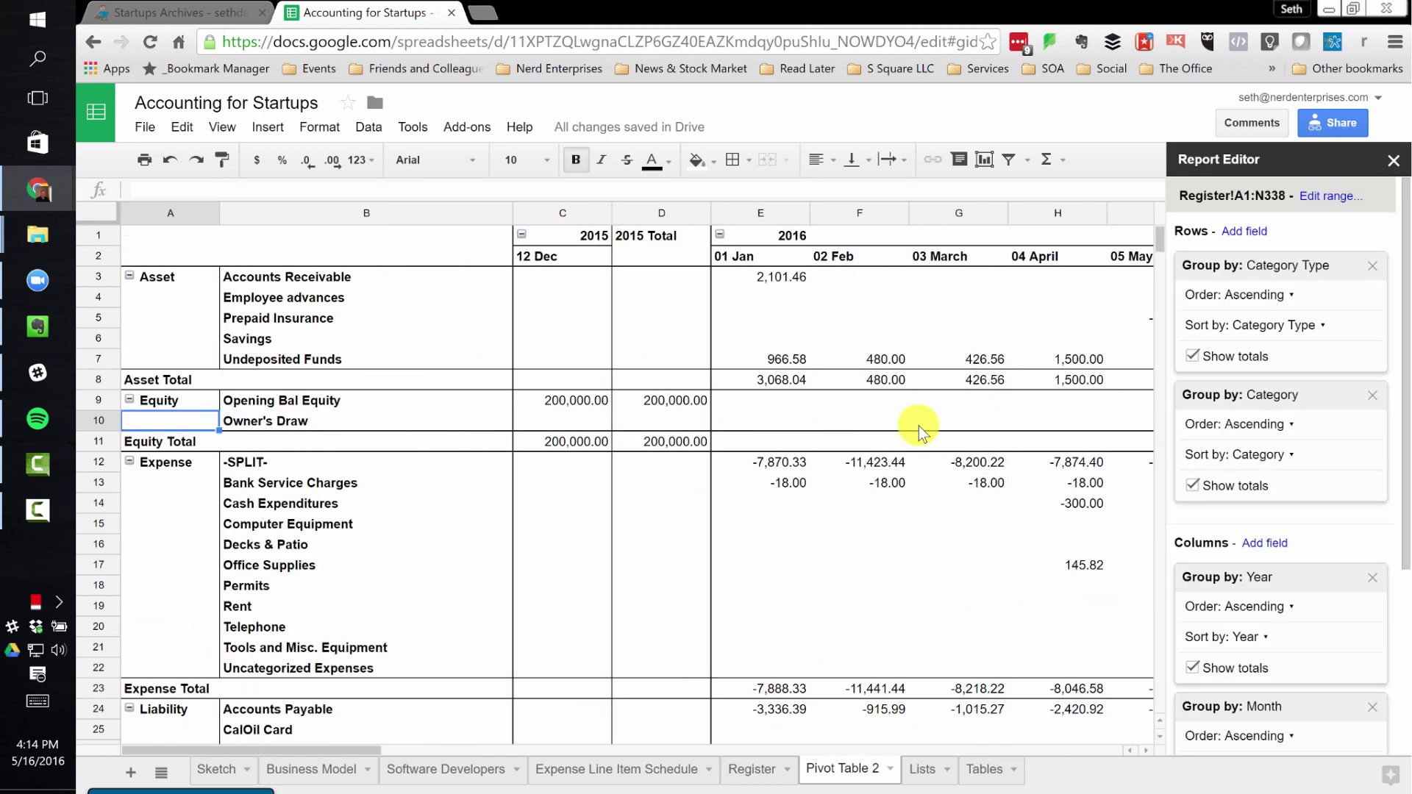
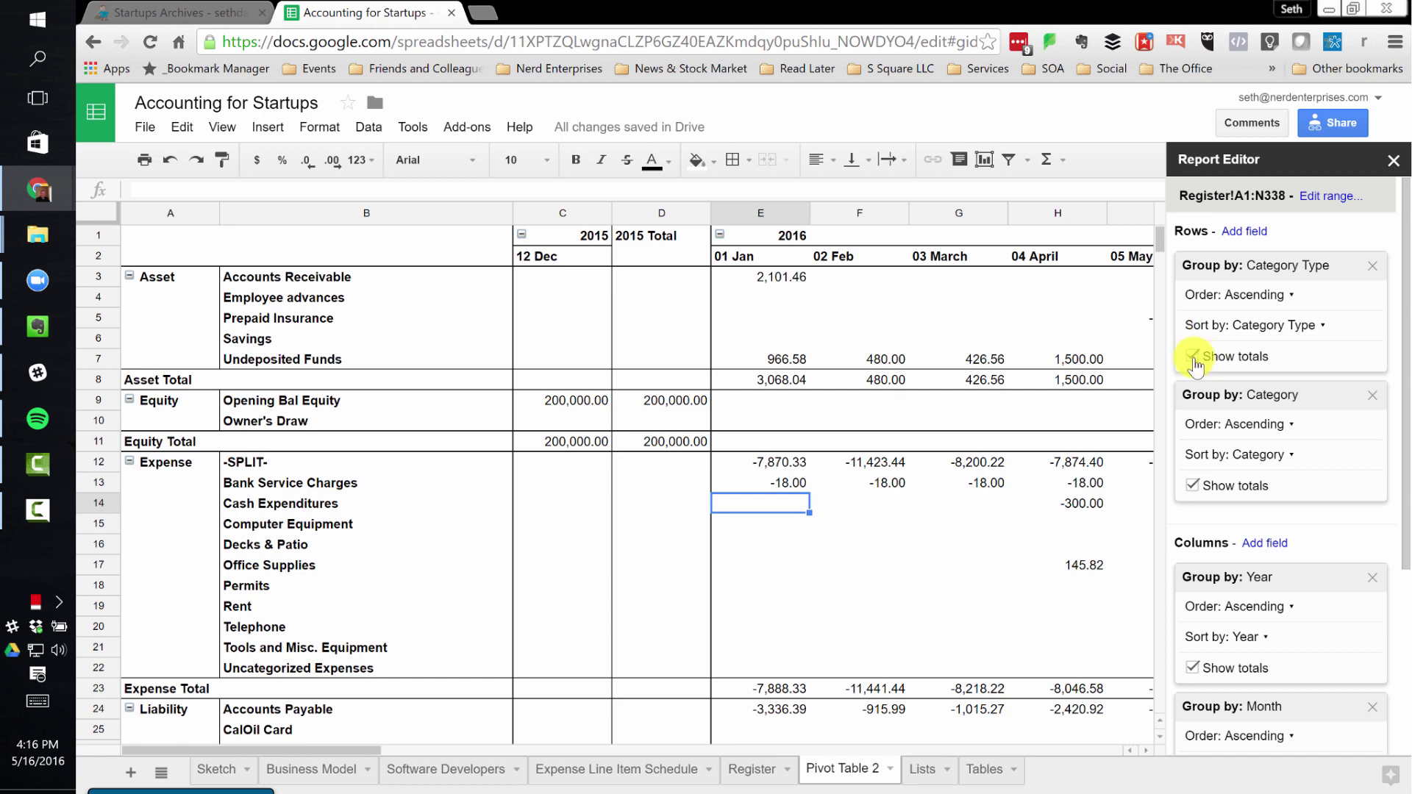
Switch the totals of the Category Type row grouping off and back on
click(1192, 358)
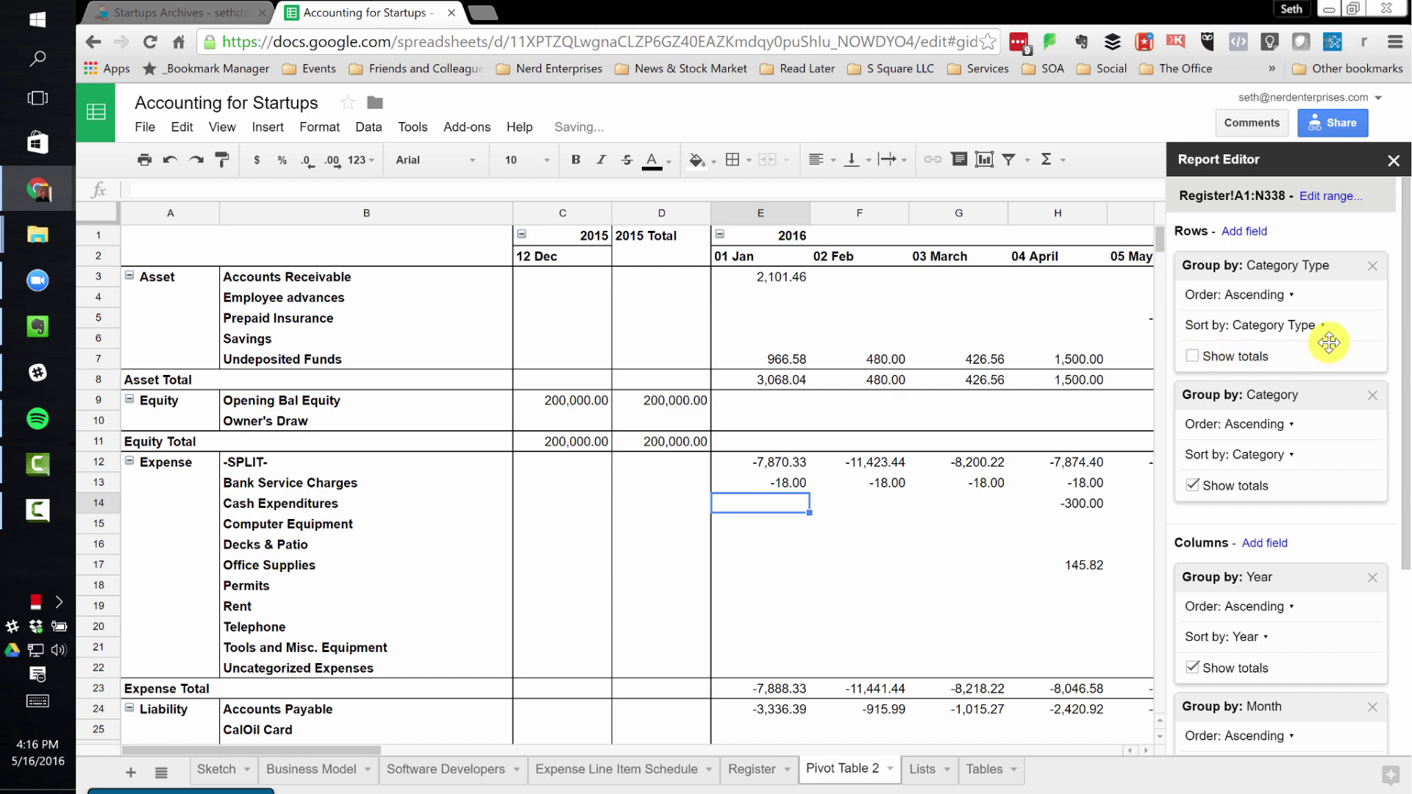
click(1192, 357)
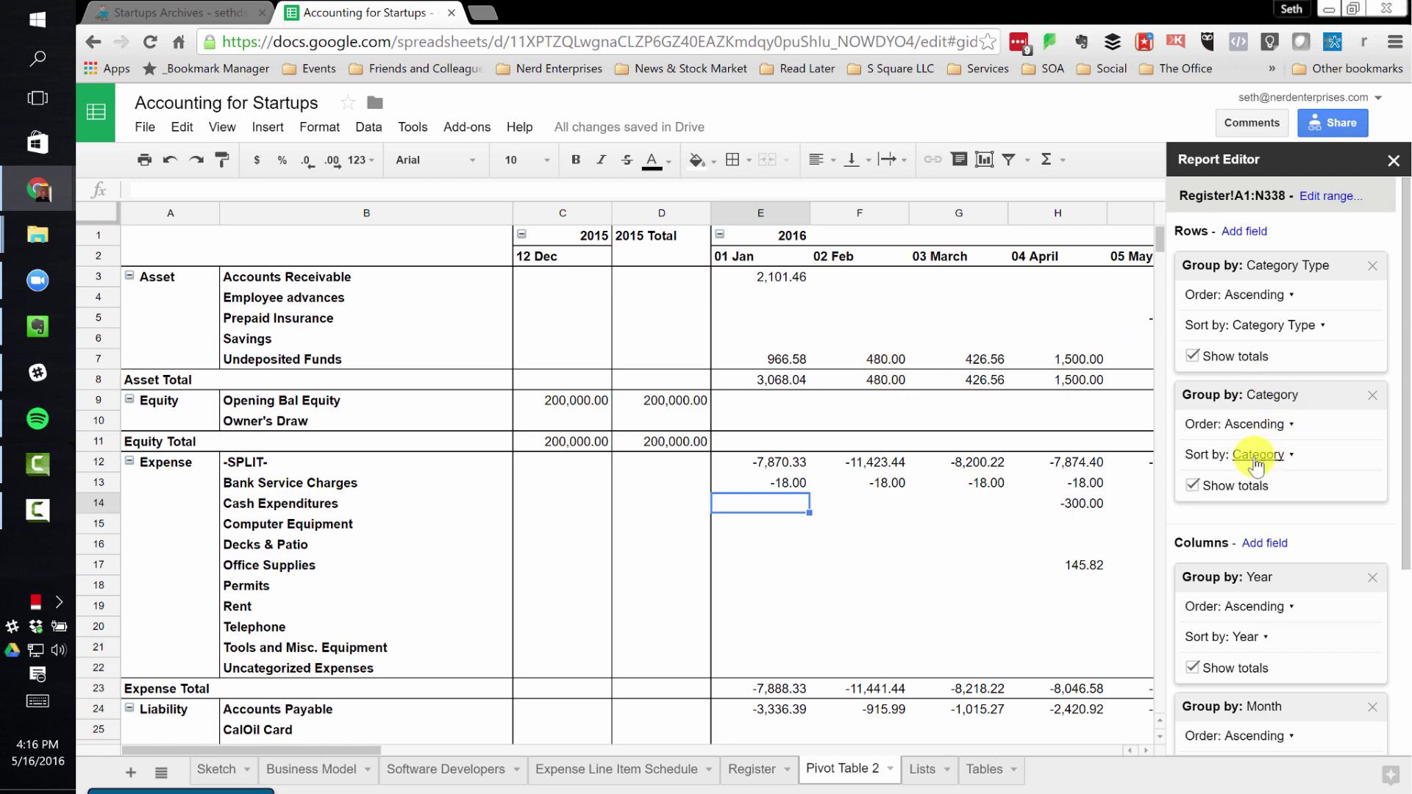
scroll(1251, 455, down, 4)
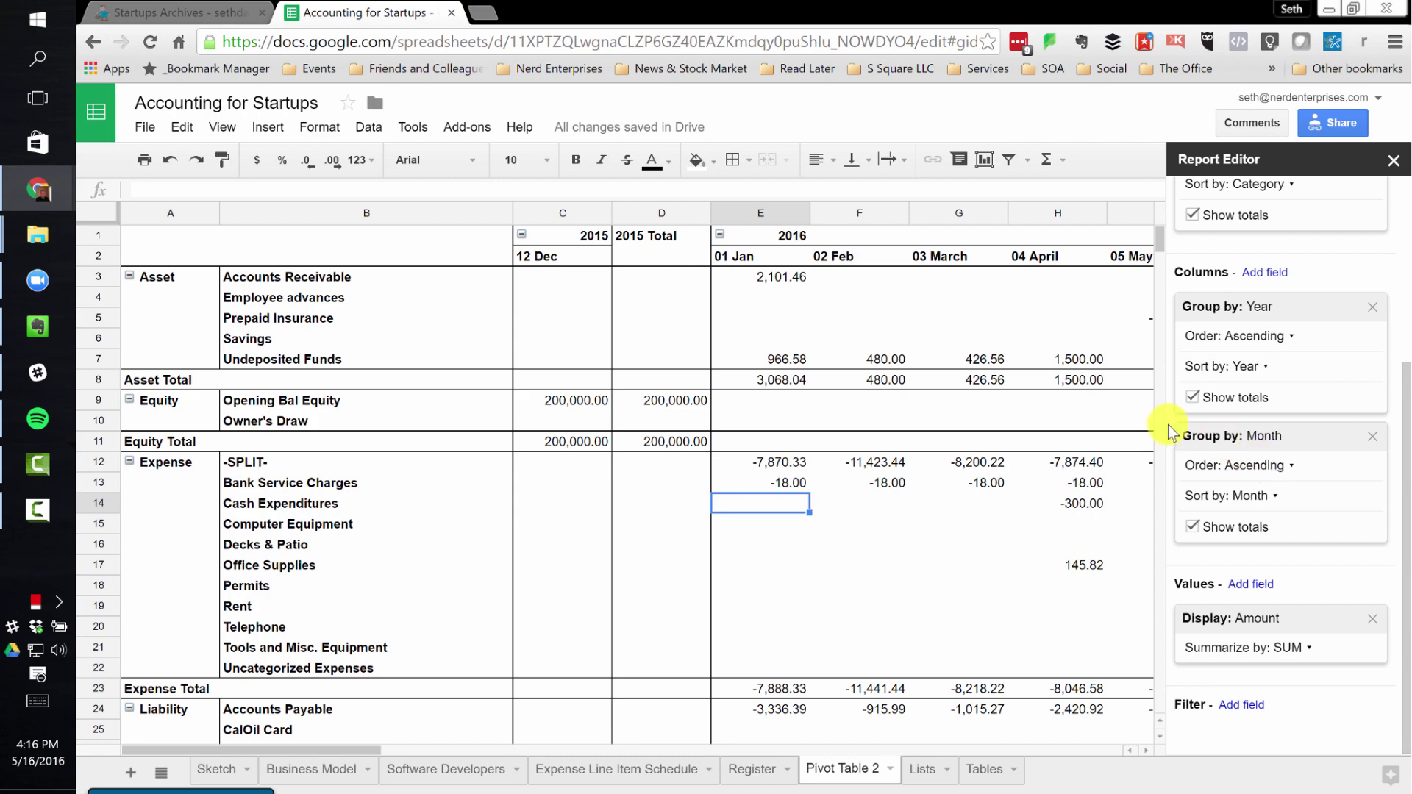
Inspect the Month and Year columns of the Register sheet, checking the year formula in C2 against the first transaction date
click(752, 769)
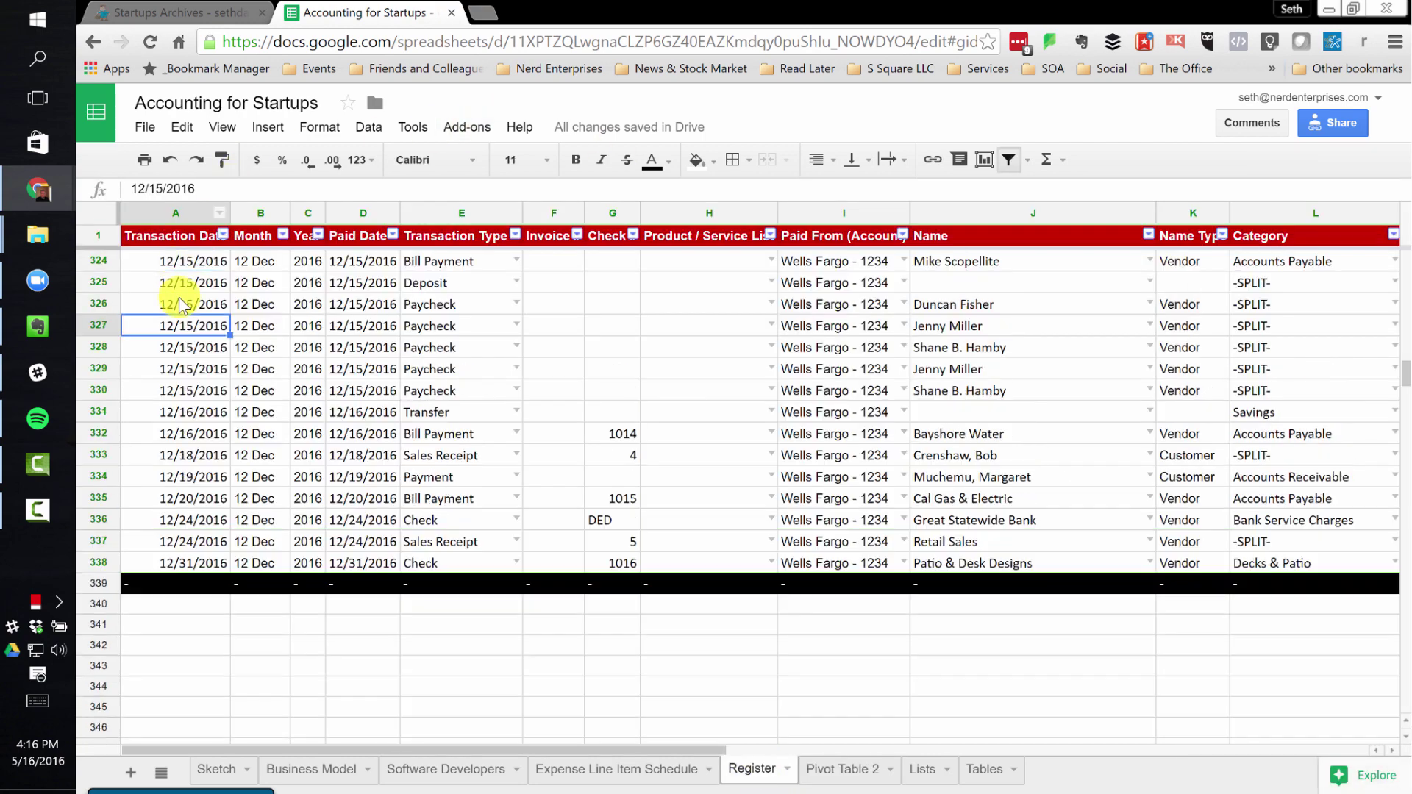
scroll(183, 303, up, 5)
key(ctrl+Up)
key(Down)
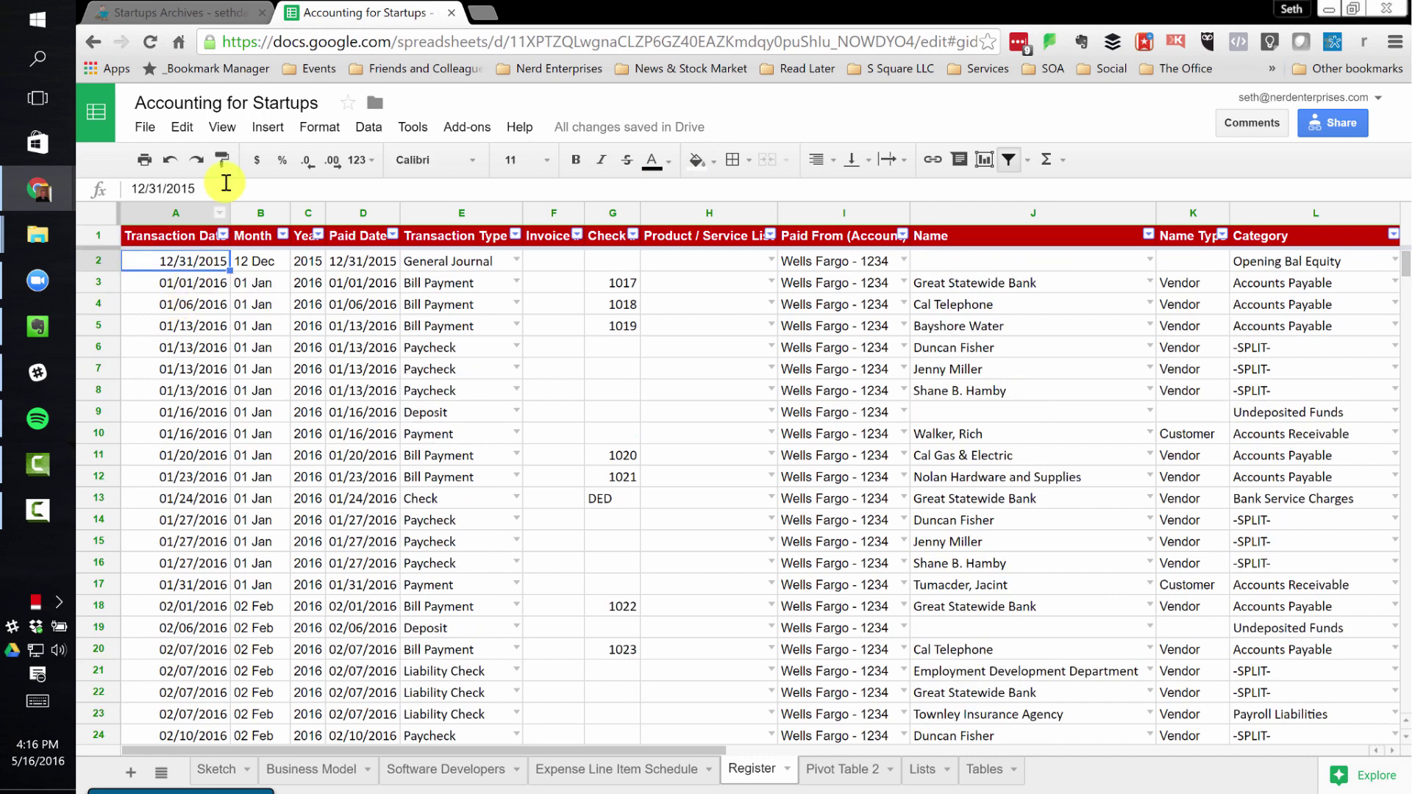
drag(259, 213, 309, 215)
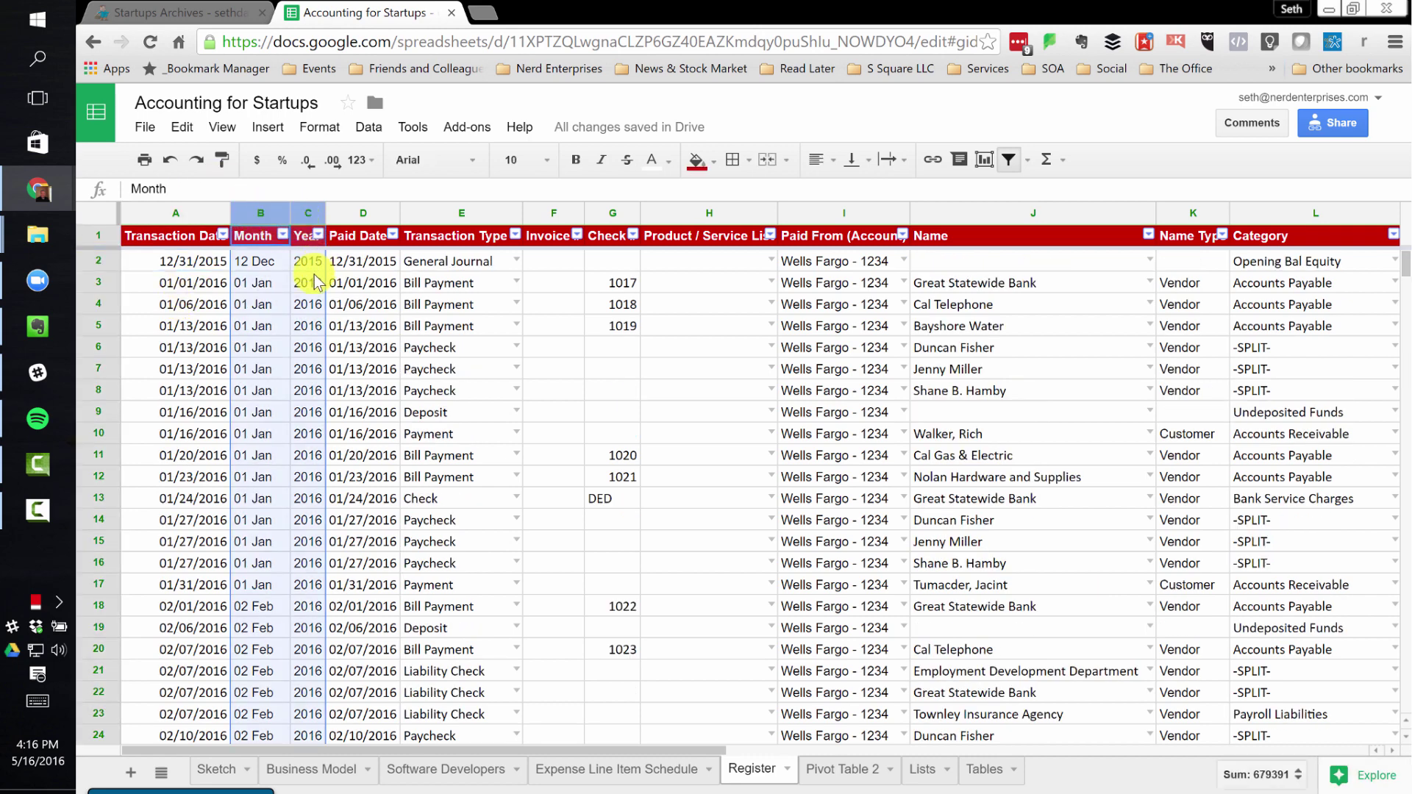
click(305, 265)
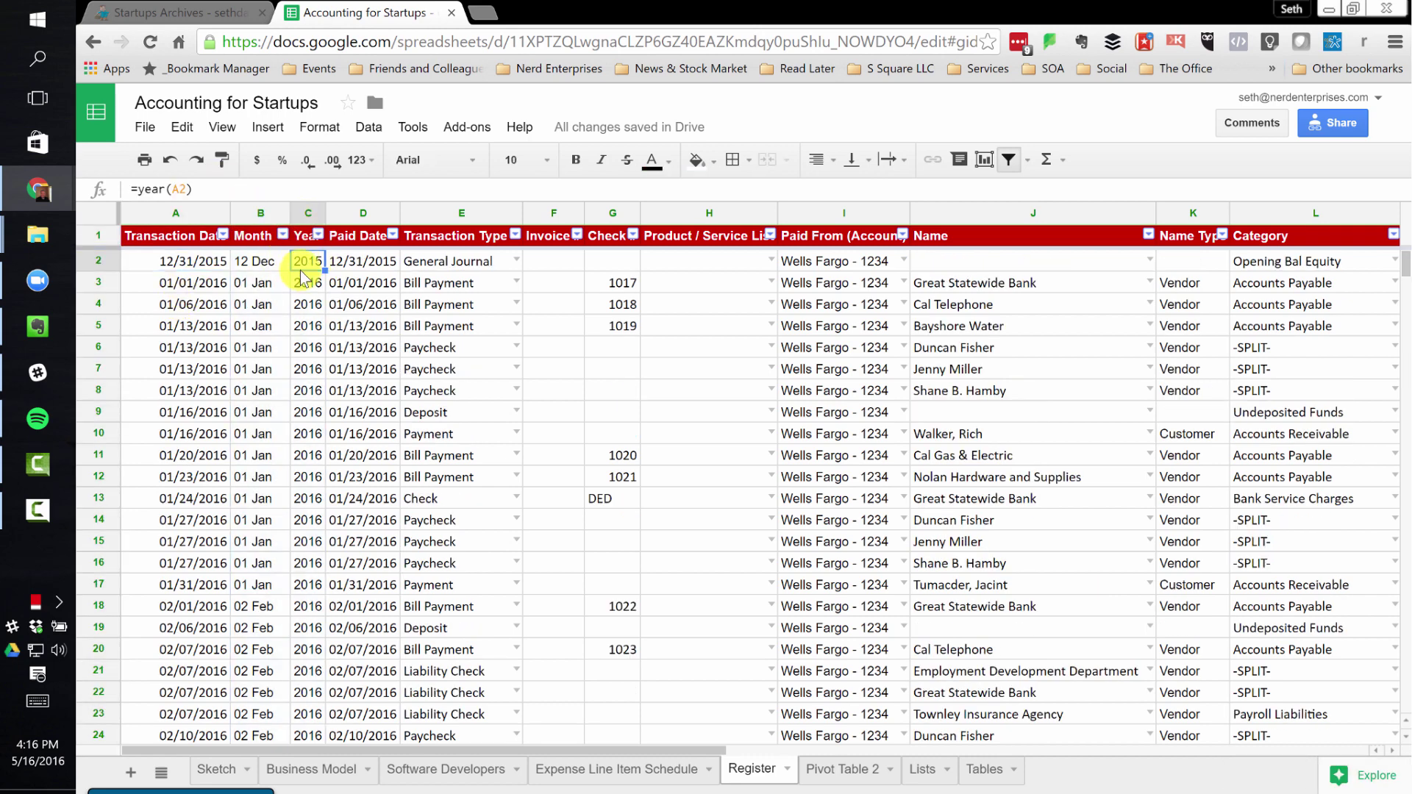
click(200, 261)
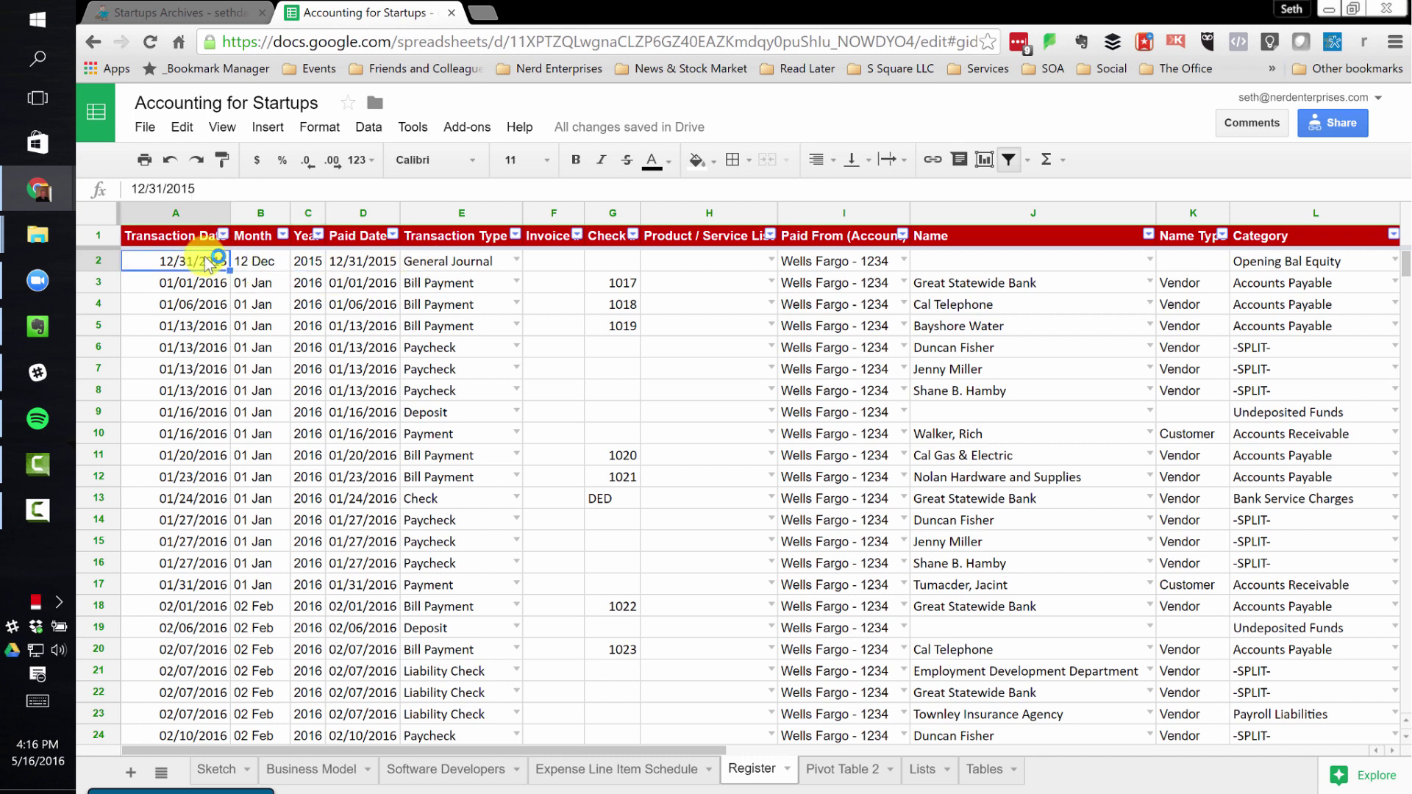
Add Year as a filter field to the pivot table on the Pivot Table 2 sheet
click(843, 769)
click(626, 234)
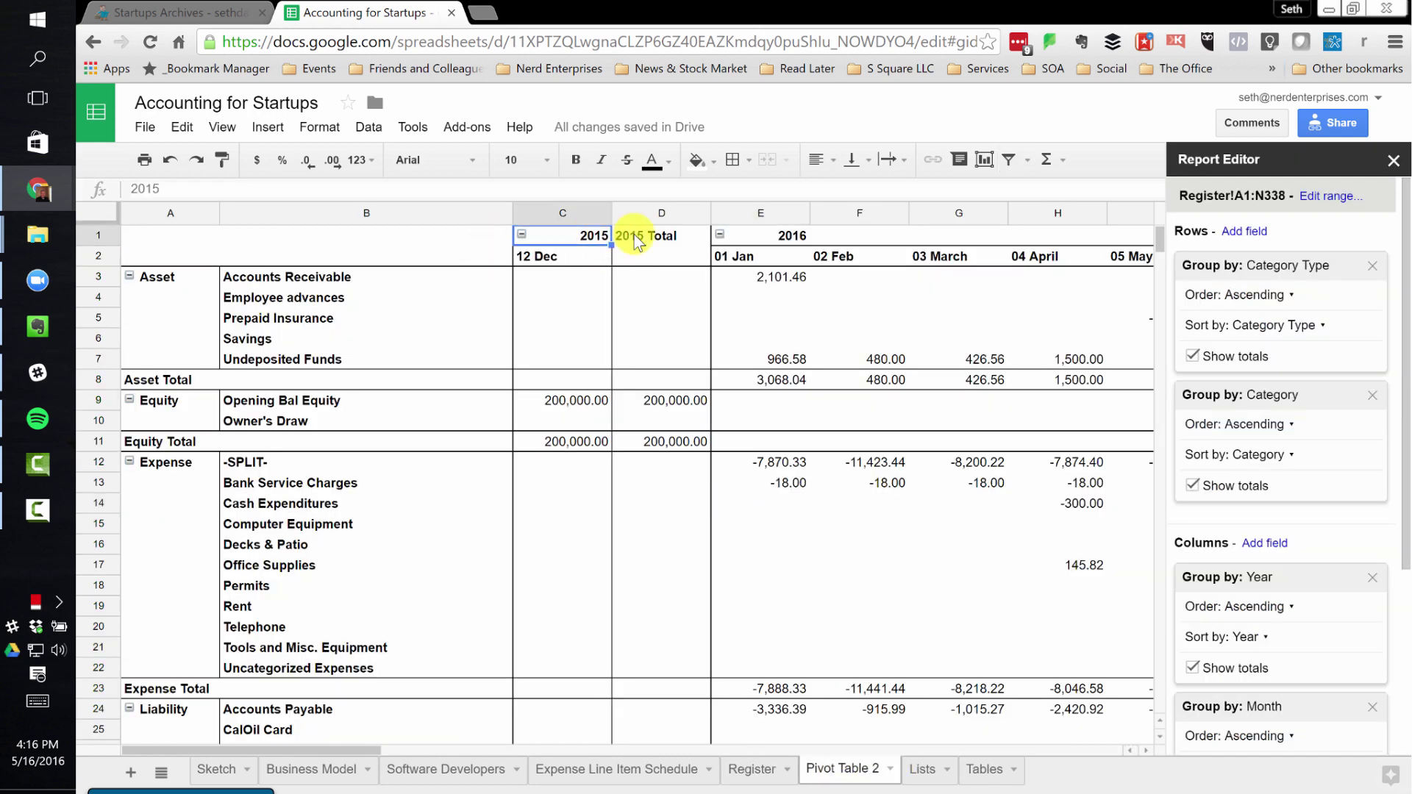
scroll(1353, 493, down, 4)
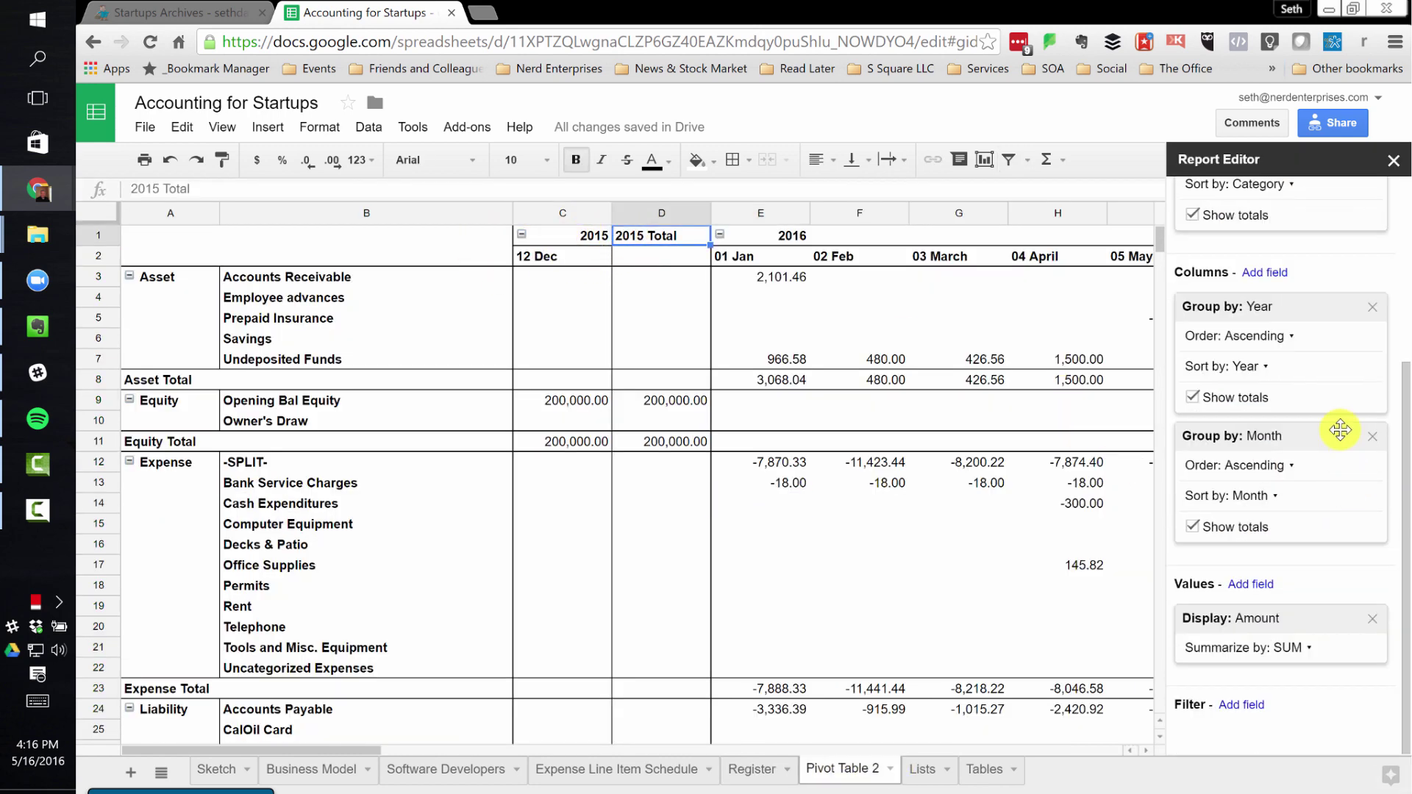
click(1241, 704)
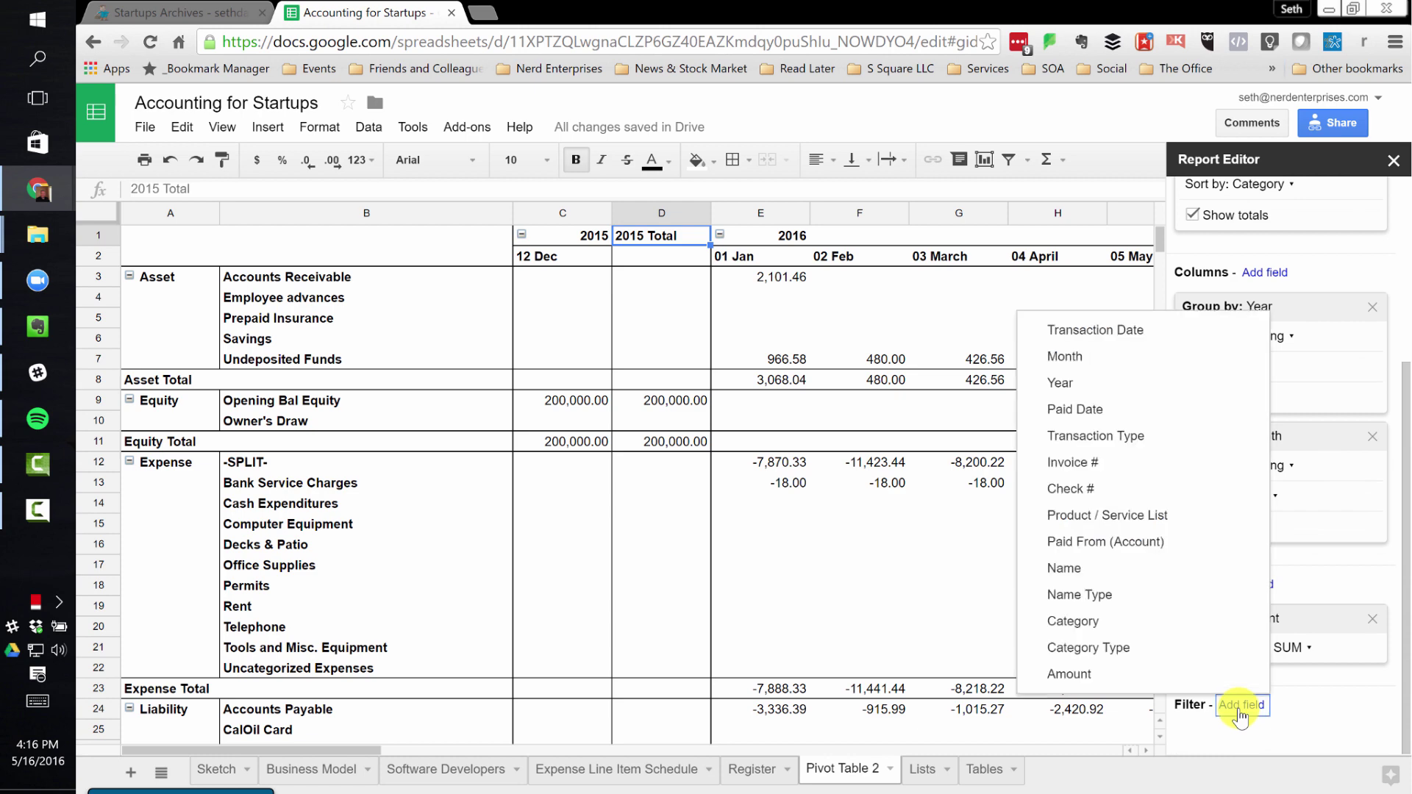
click(1063, 383)
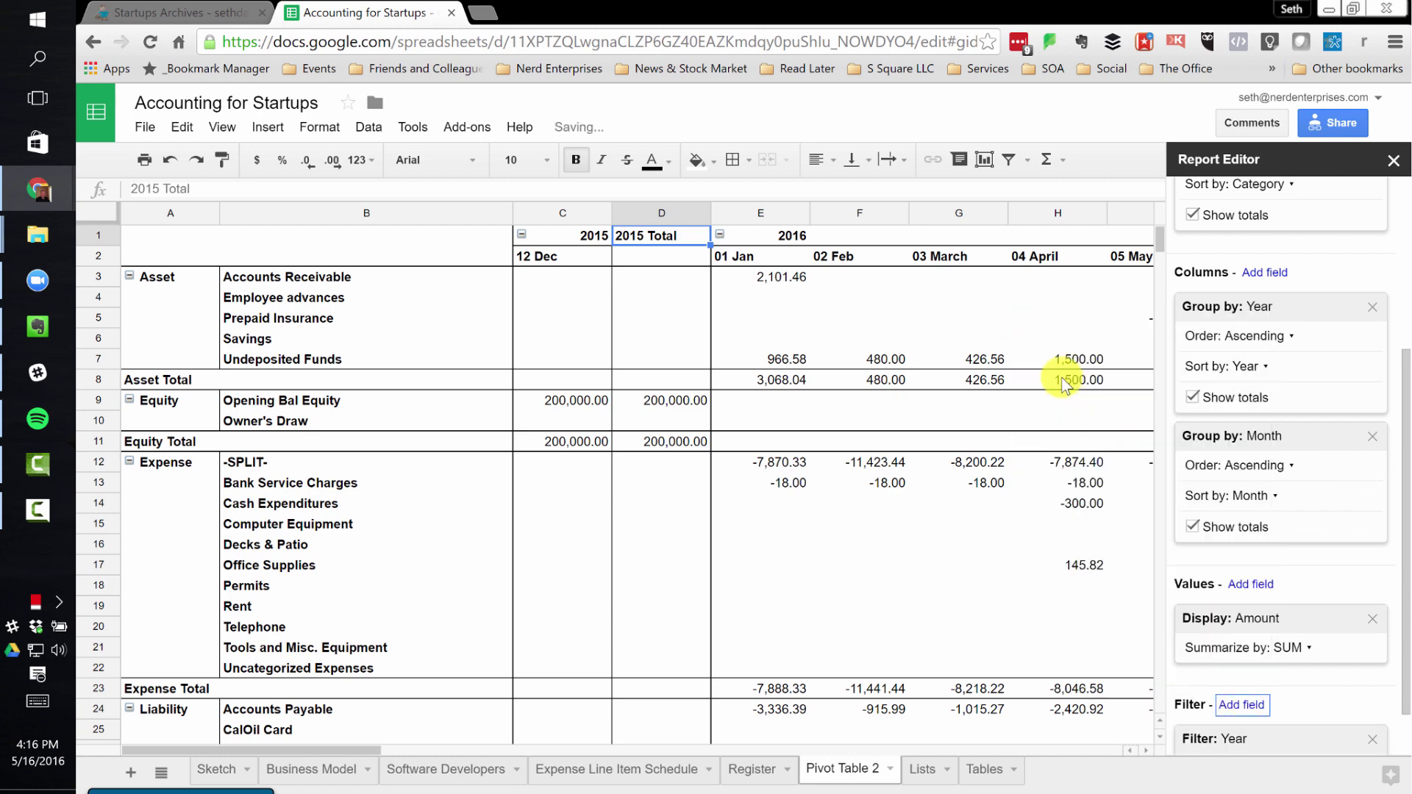
Exclude 2015 from the pivot table's Year filter, and remove that filter again
scroll(1295, 552, down, 1)
click(1276, 707)
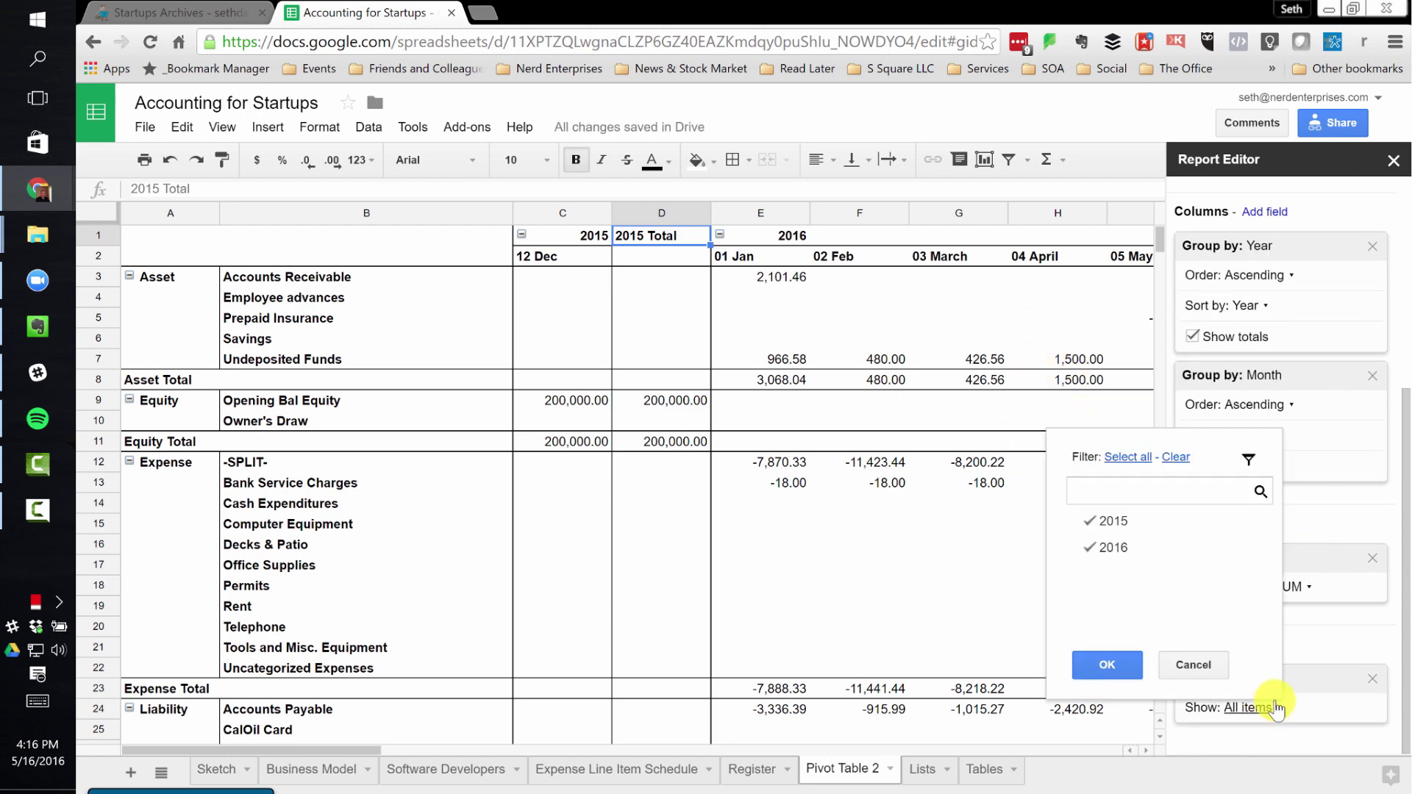
click(1103, 520)
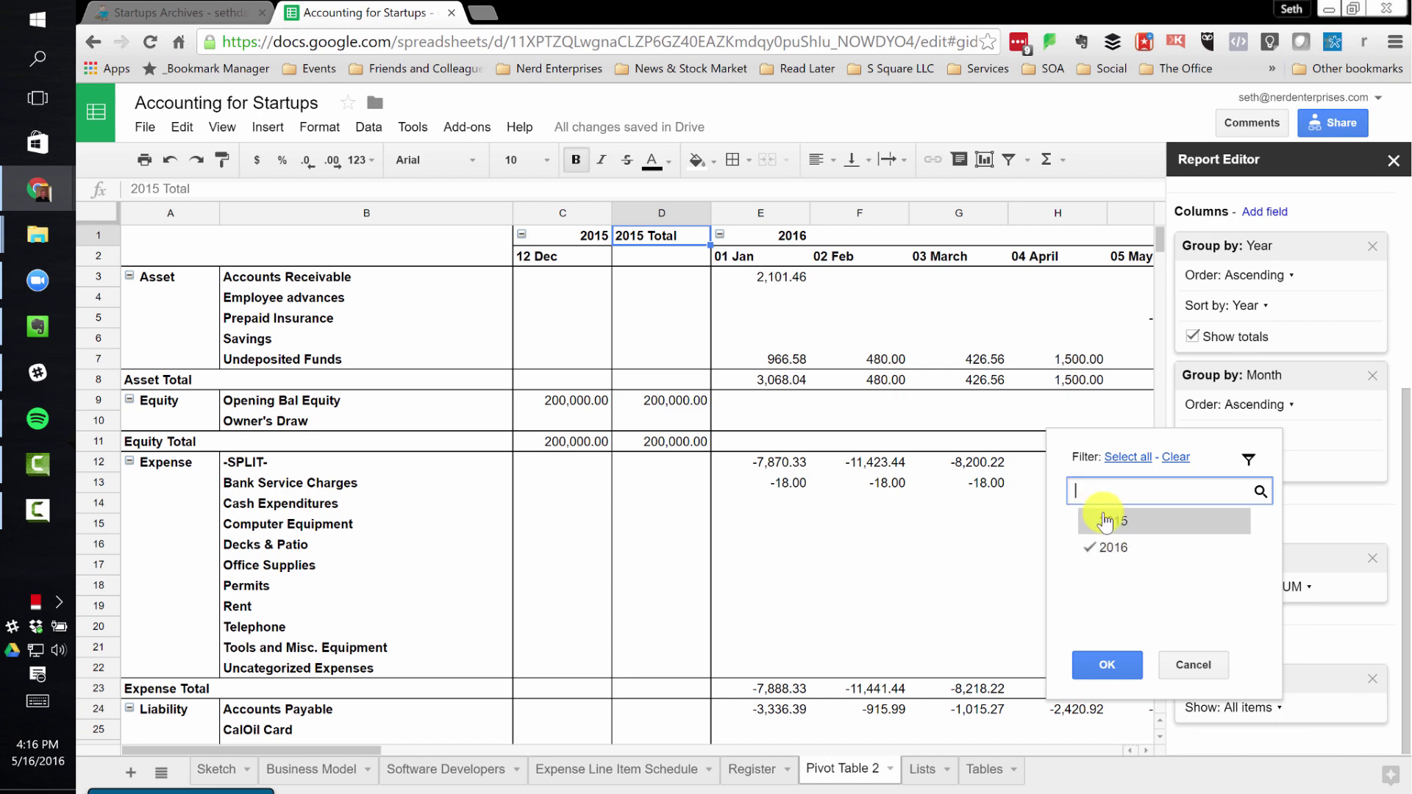
click(1107, 665)
click(563, 282)
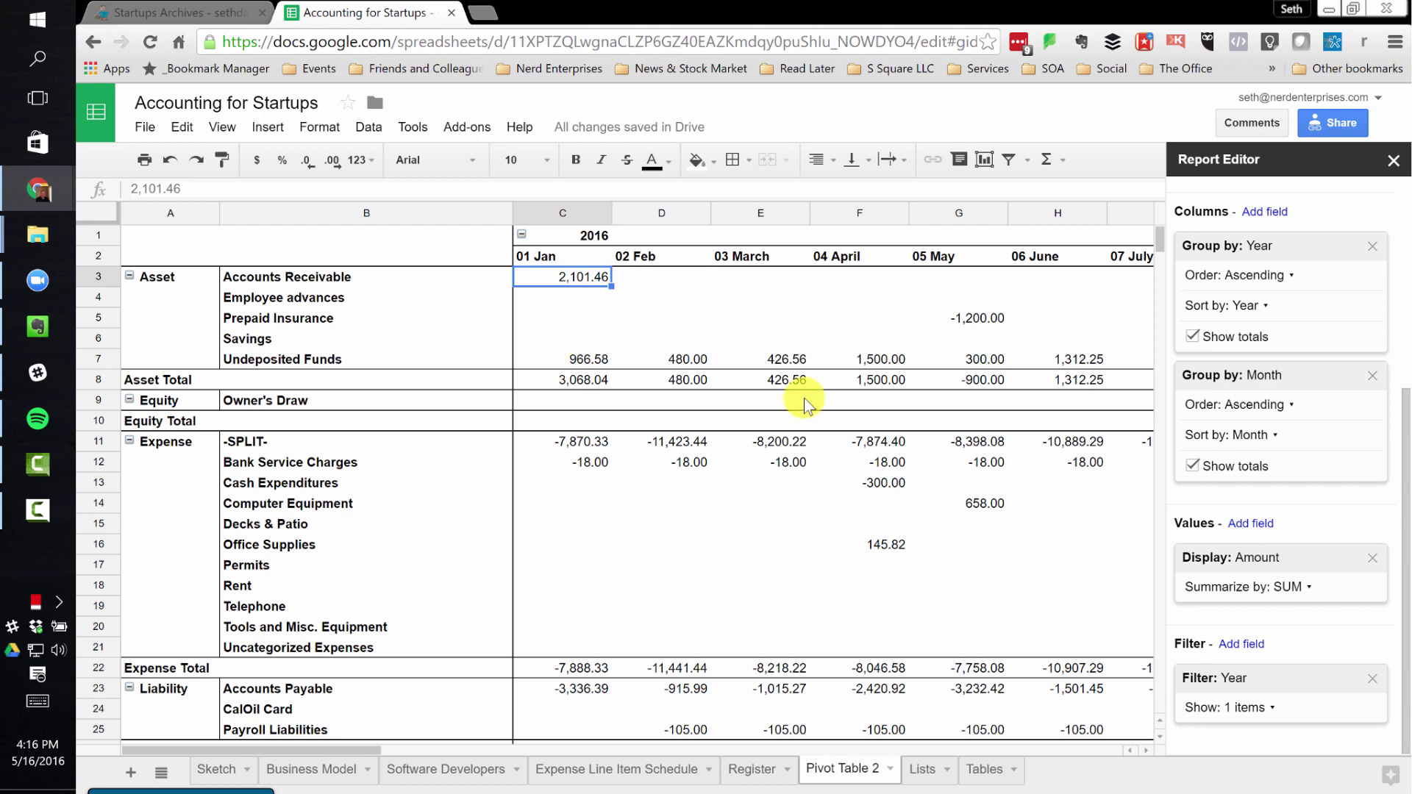
click(1371, 678)
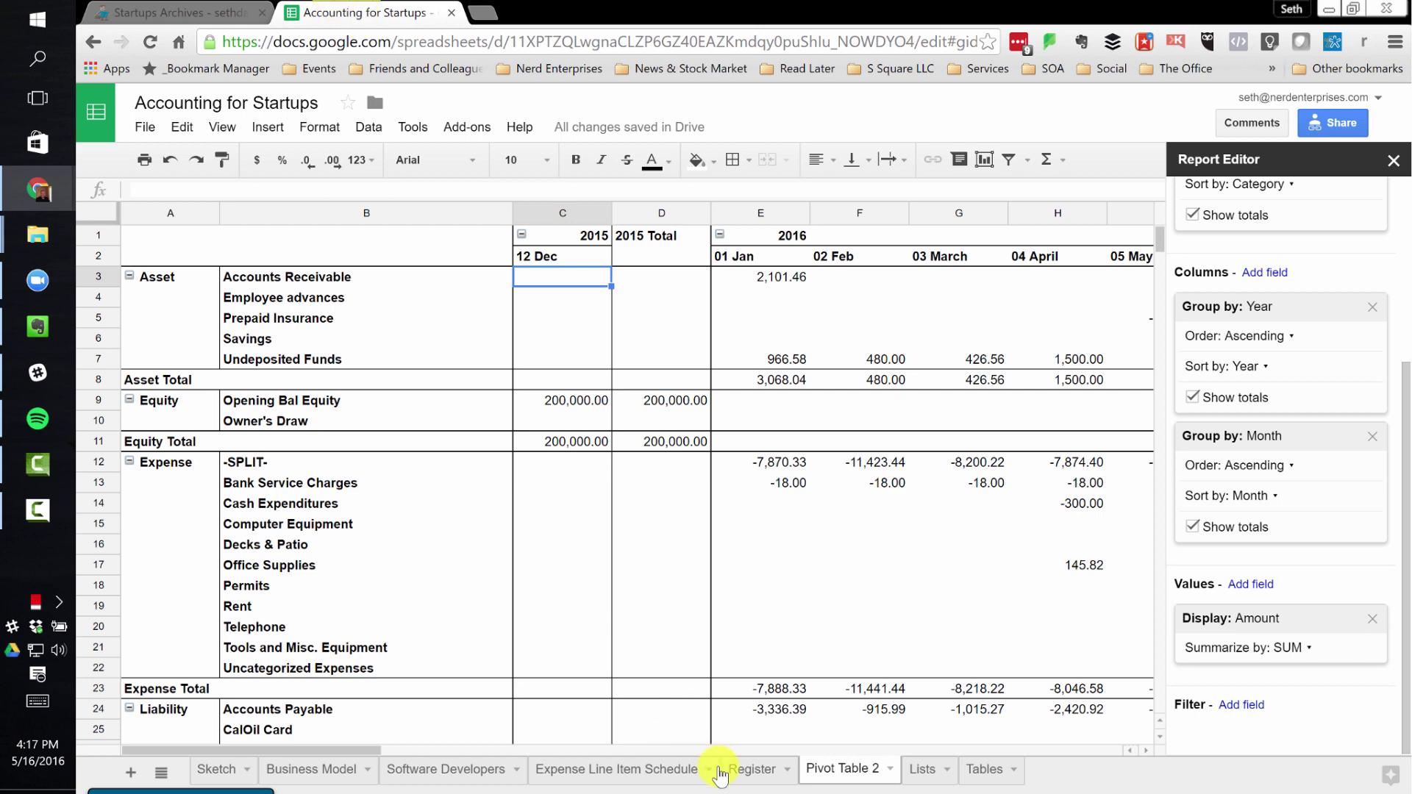
Examine the Transaction Date column of the Register sheet down to its last entries and back to the first transaction
click(750, 768)
click(189, 281)
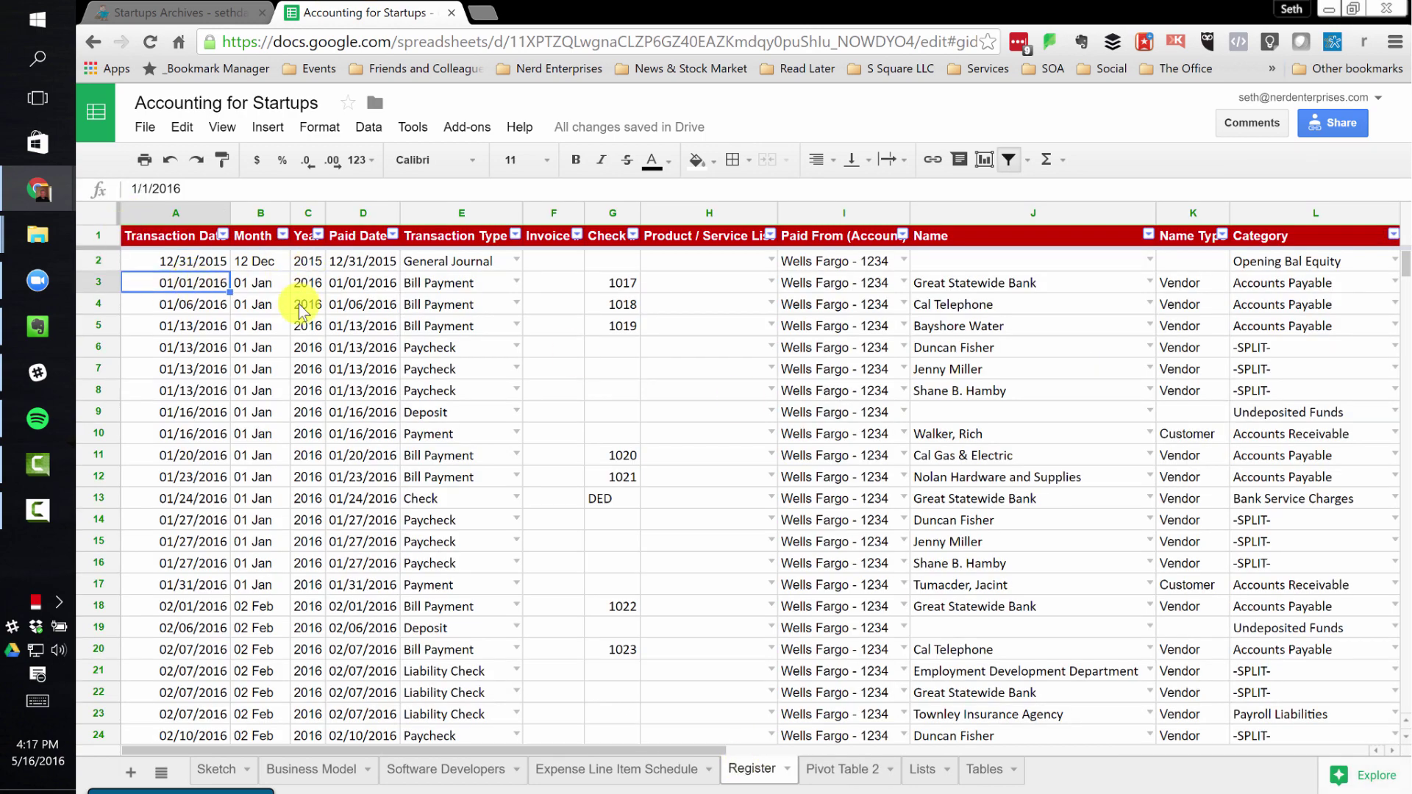
scroll(308, 294, down, 9)
click(168, 434)
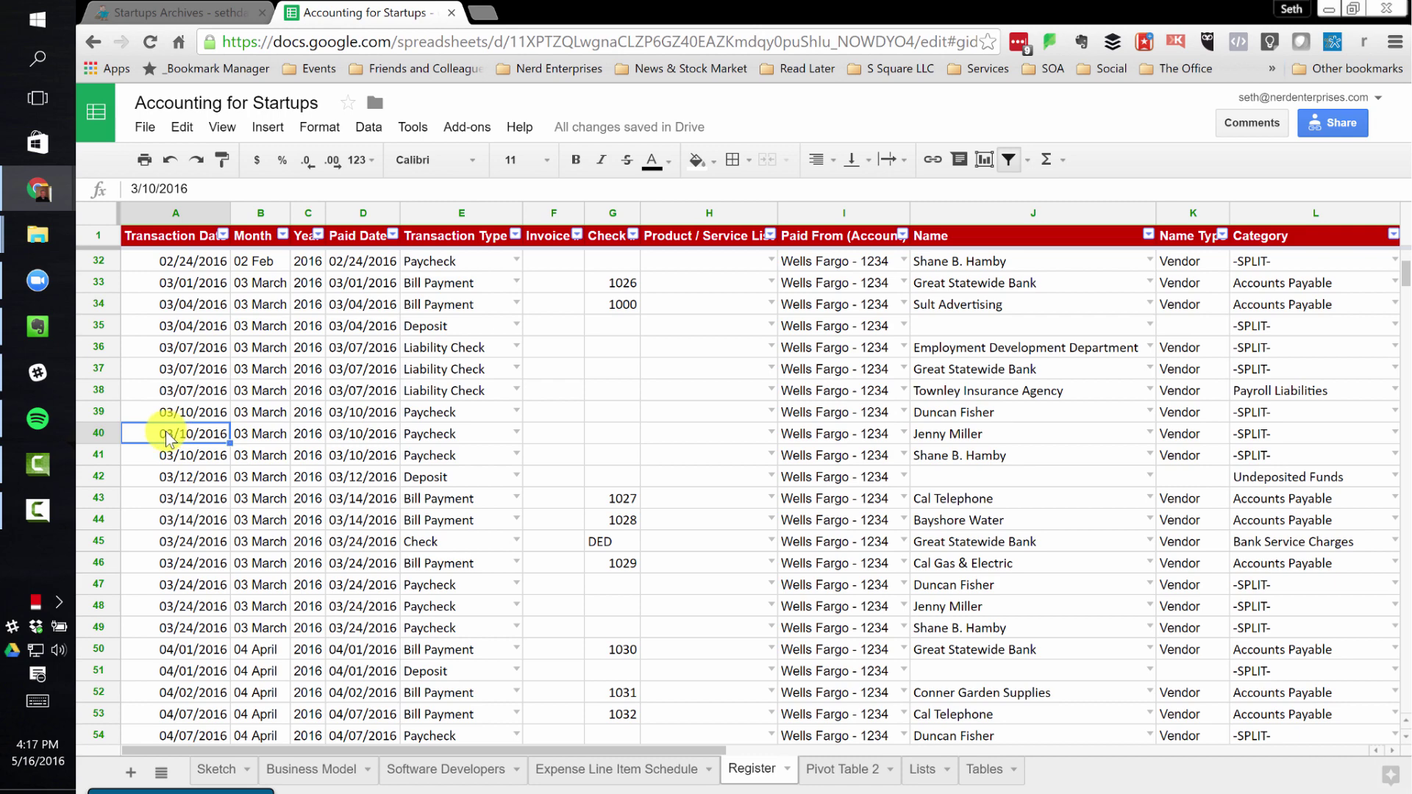
key(ctrl+Down)
key(Up)
key(Up)
key(ctrl+Up)
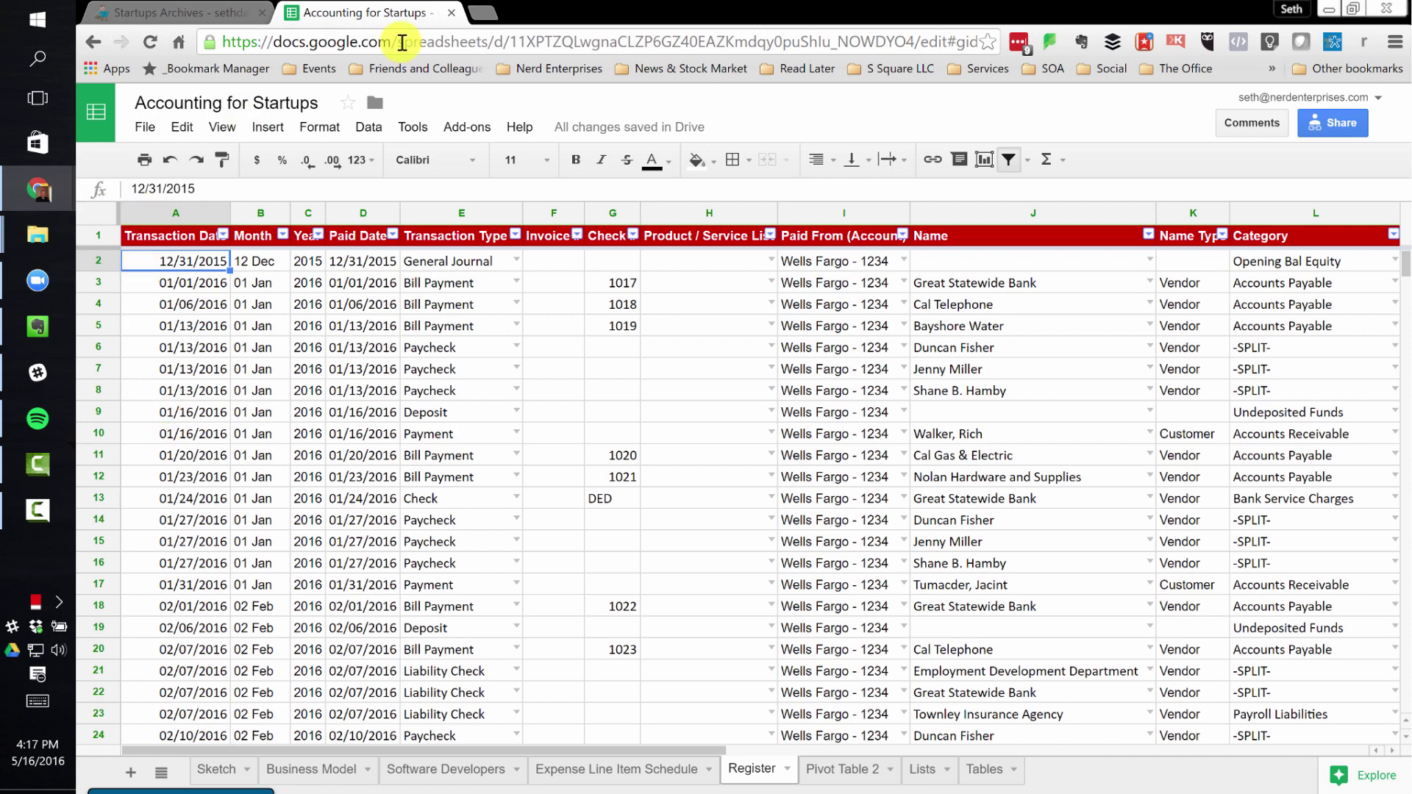
Switch to the Startups Archives browser tab, go to SchoolofAnswers.com and open the private sessions page of the second listed consultant
click(89, 17)
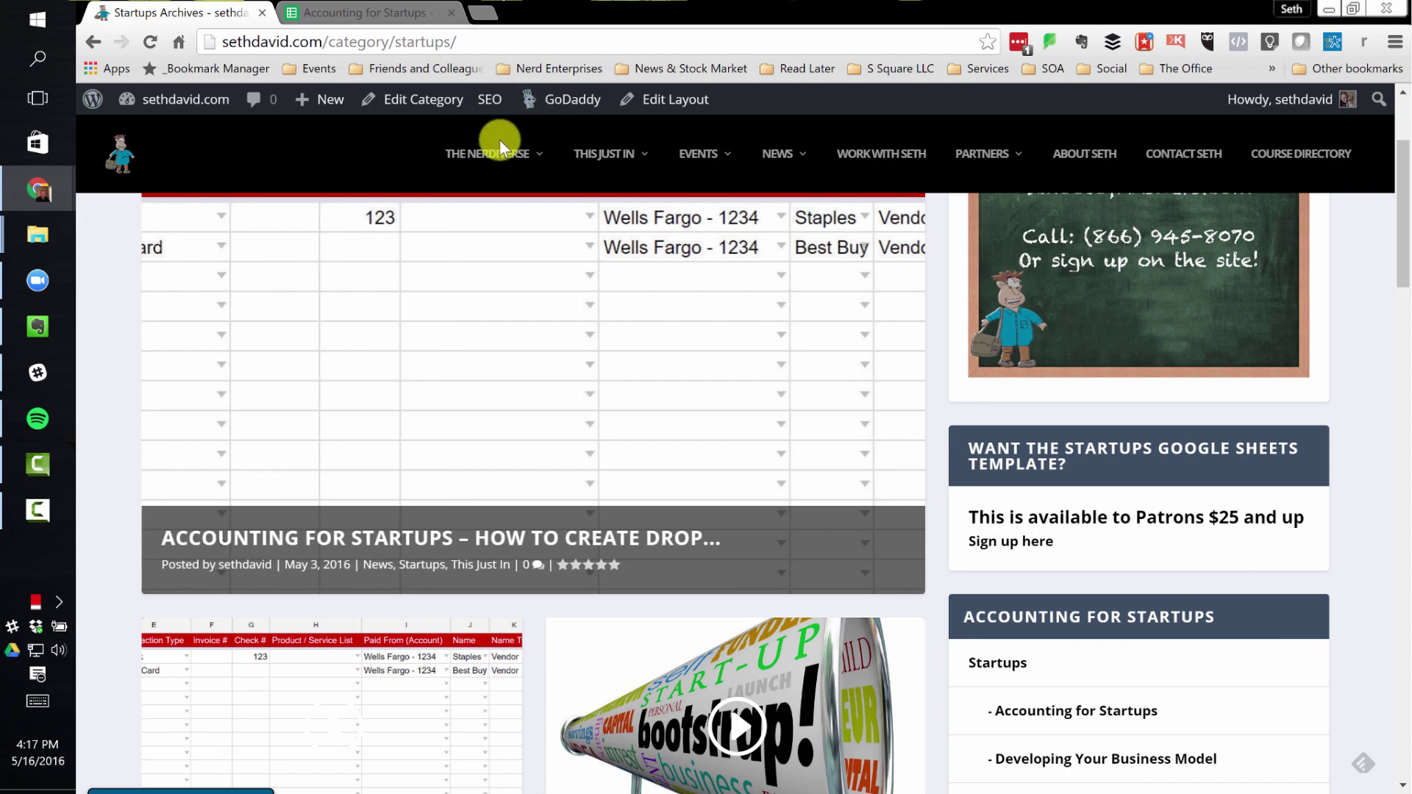
scroll(489, 180, up, 5)
mouse_move(510, 214)
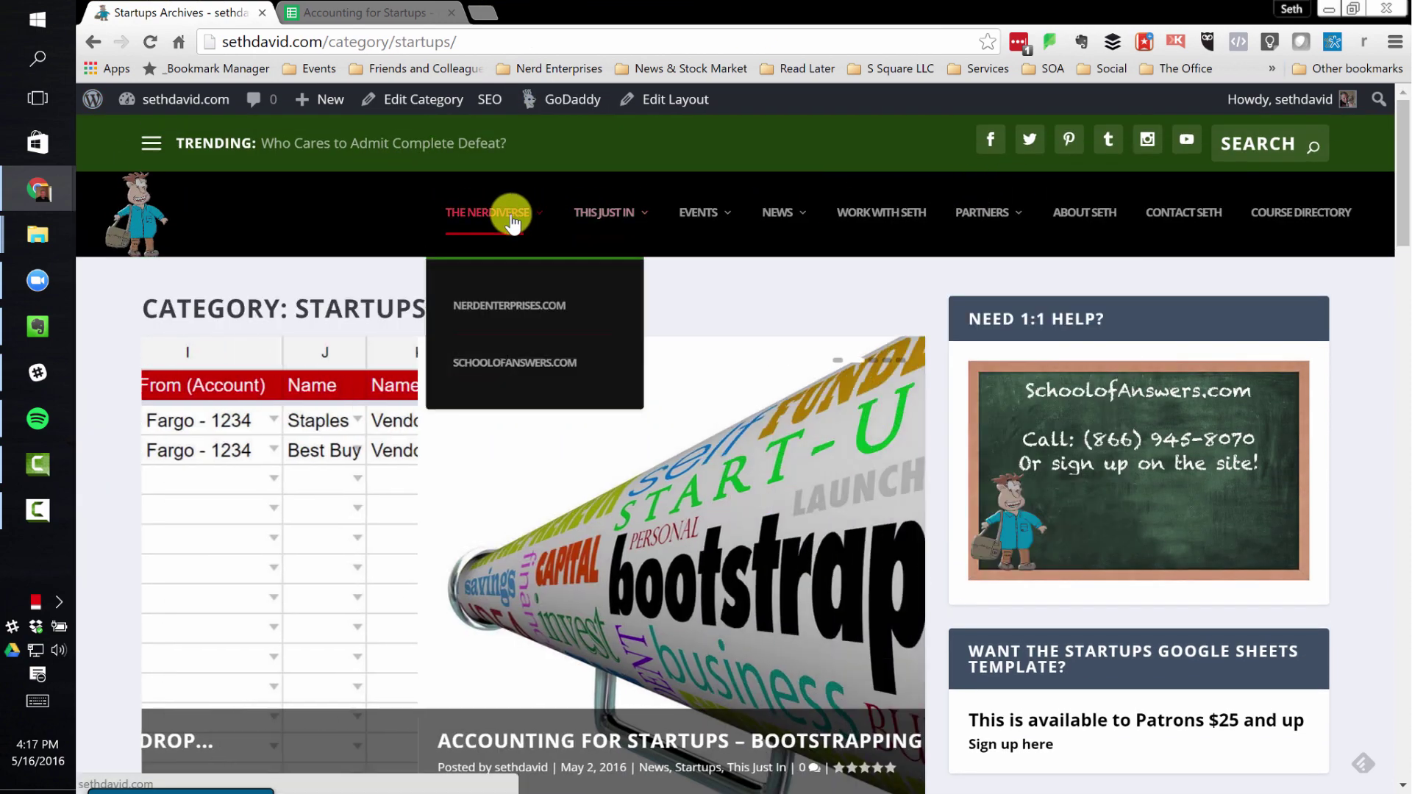
click(515, 375)
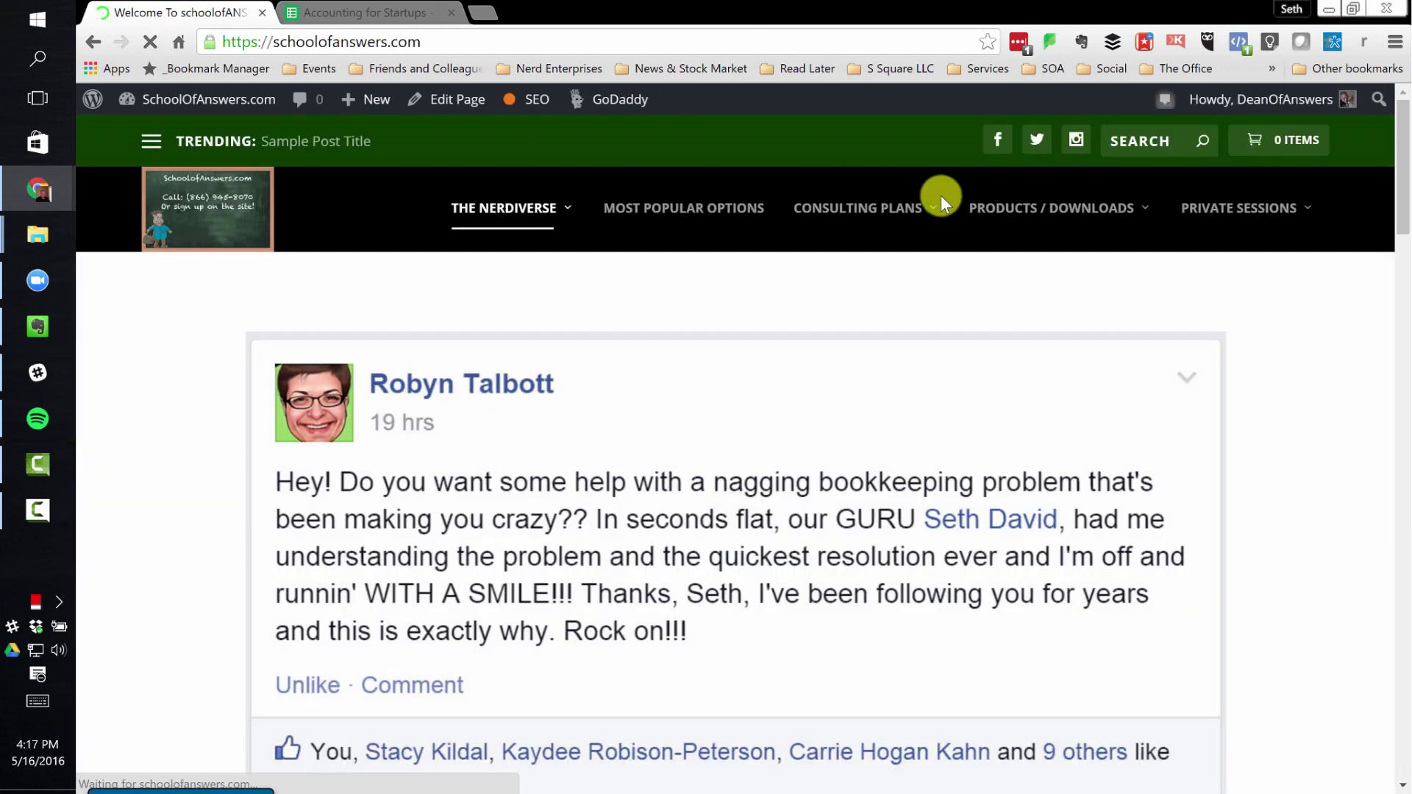
mouse_move(1234, 215)
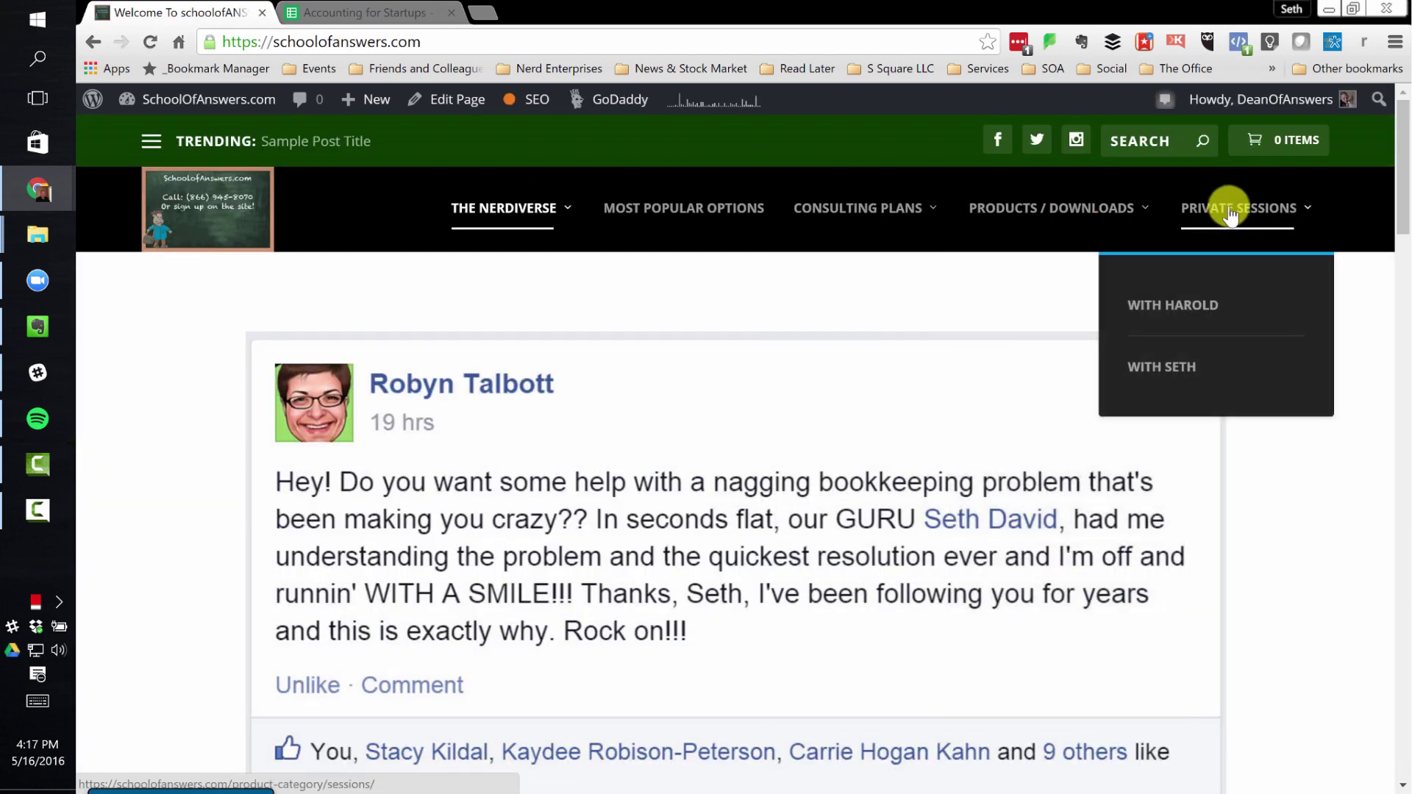
click(1164, 373)
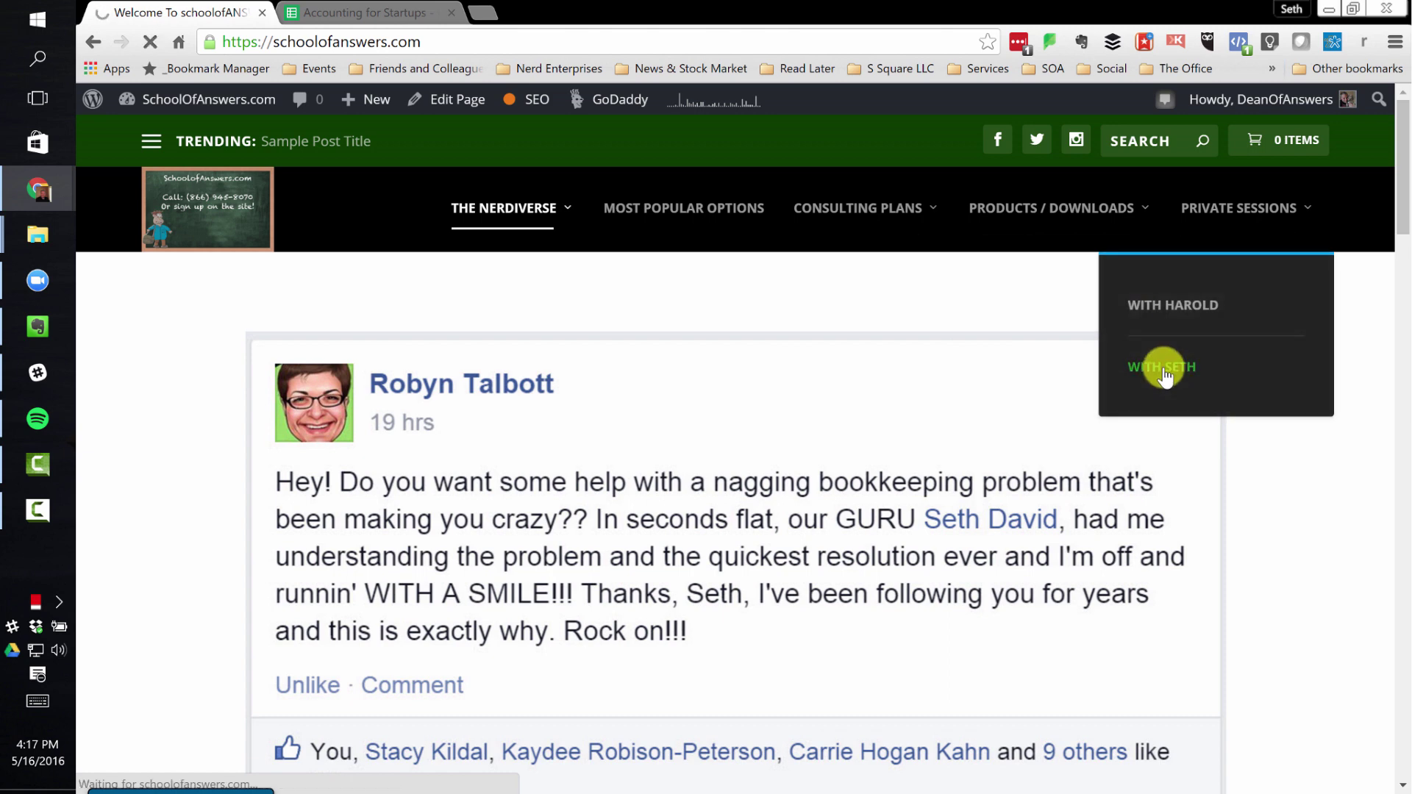